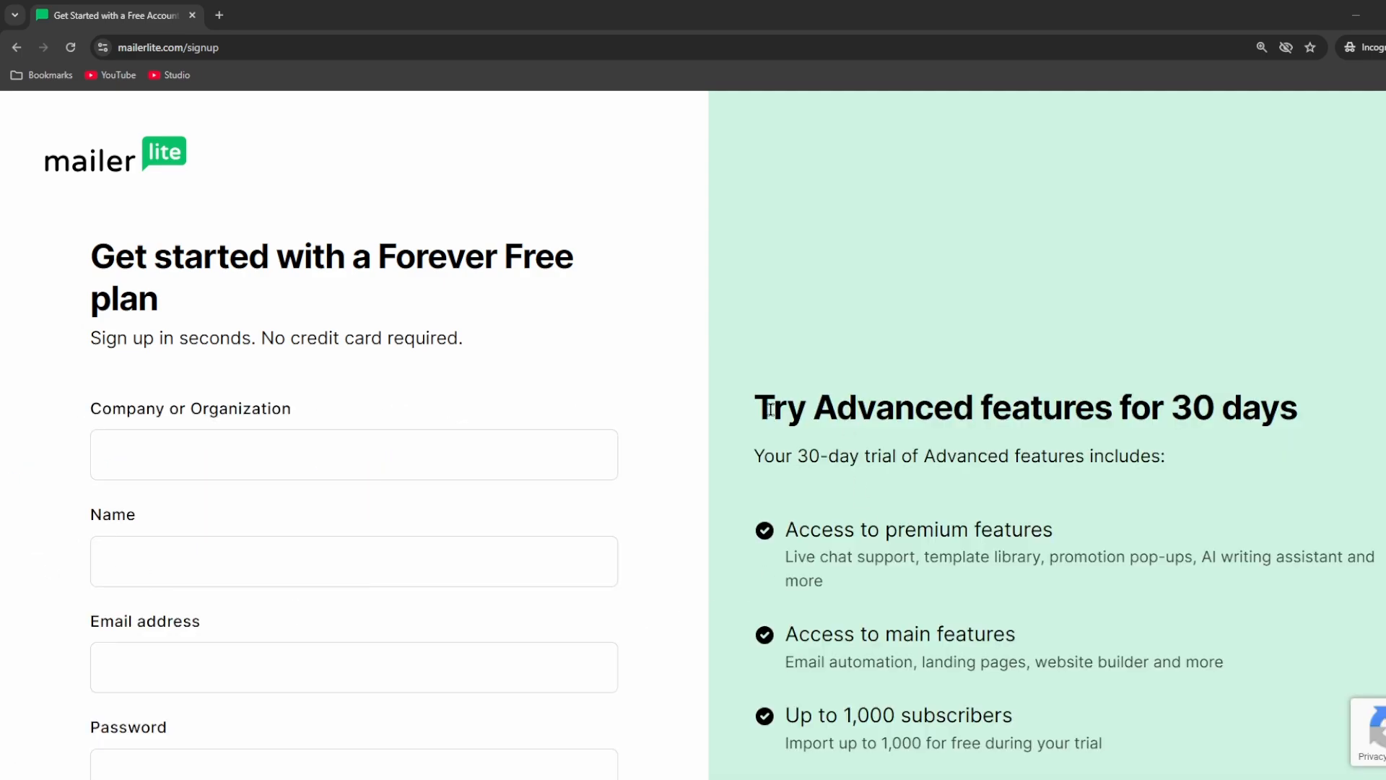
Review the 30-day Advanced trial features and the required fields on the sign-up page
drag(774, 406, 1294, 398)
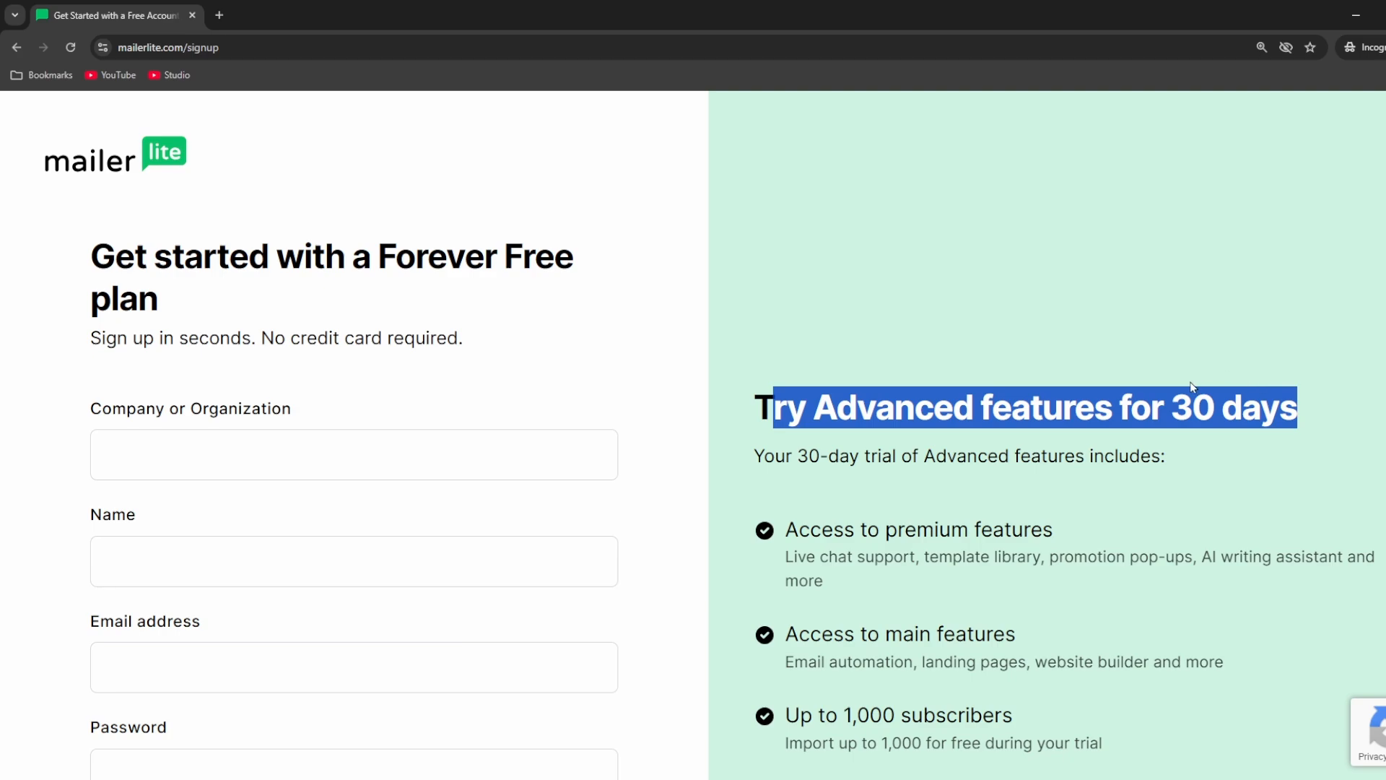
scroll(1155, 372, down, 3)
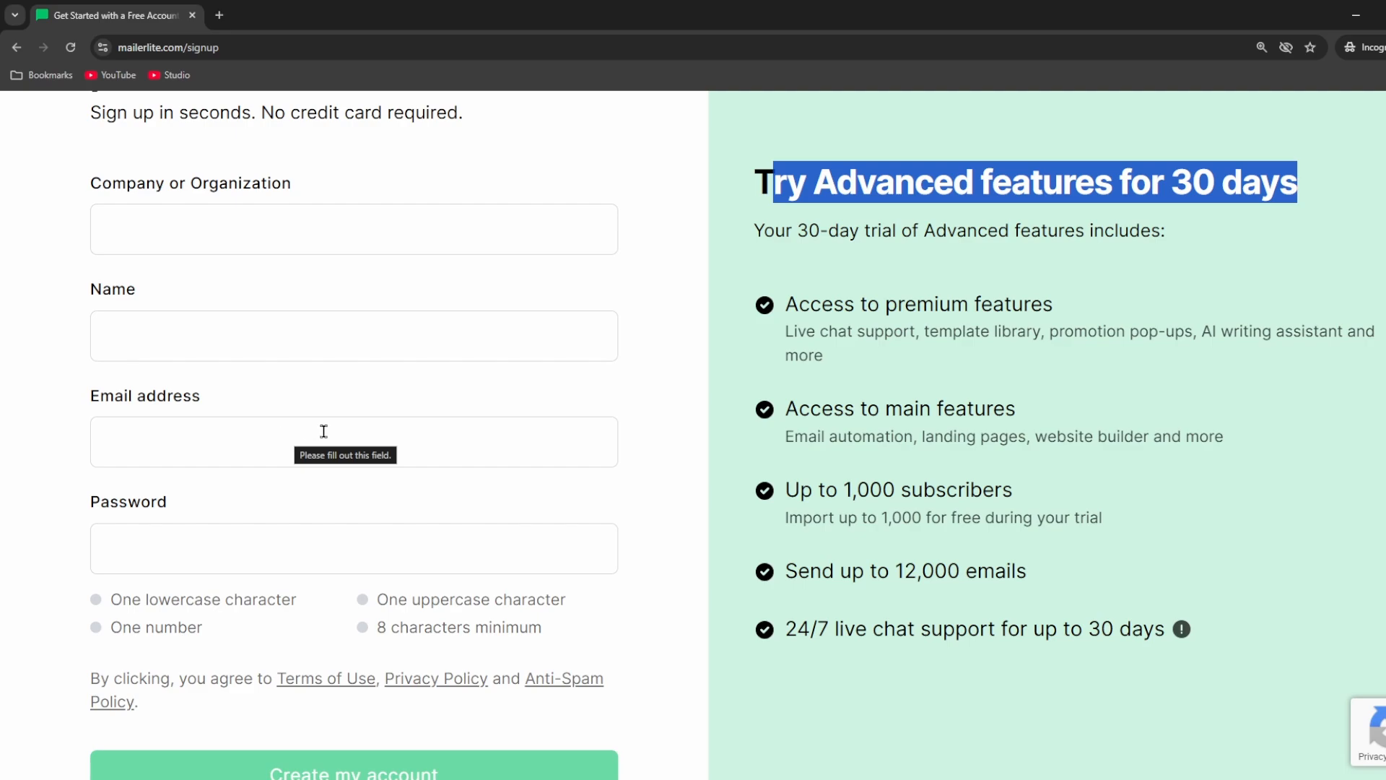
scroll(270, 546, down, 2)
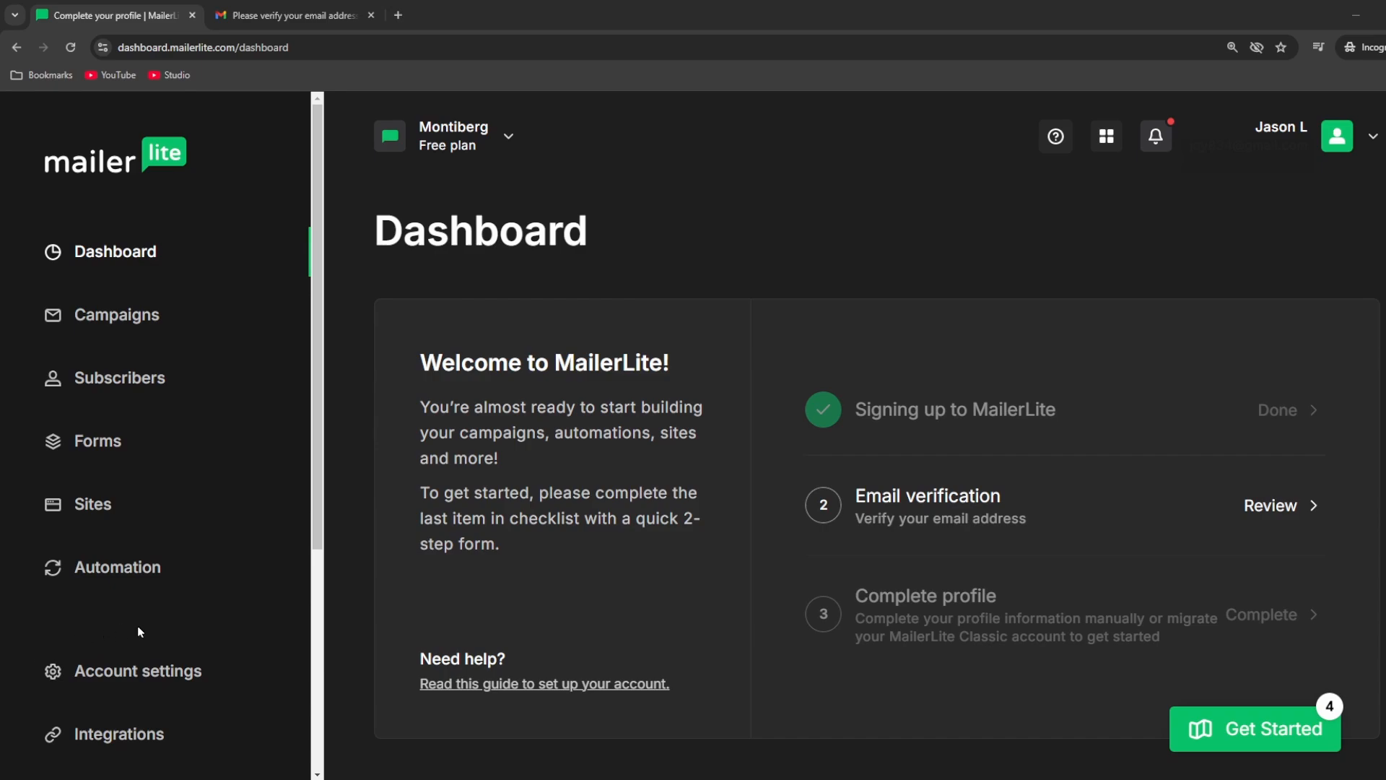
Switch to Gmail, verify the email address through the MailerLite message, and open the Complete profile task
click(302, 15)
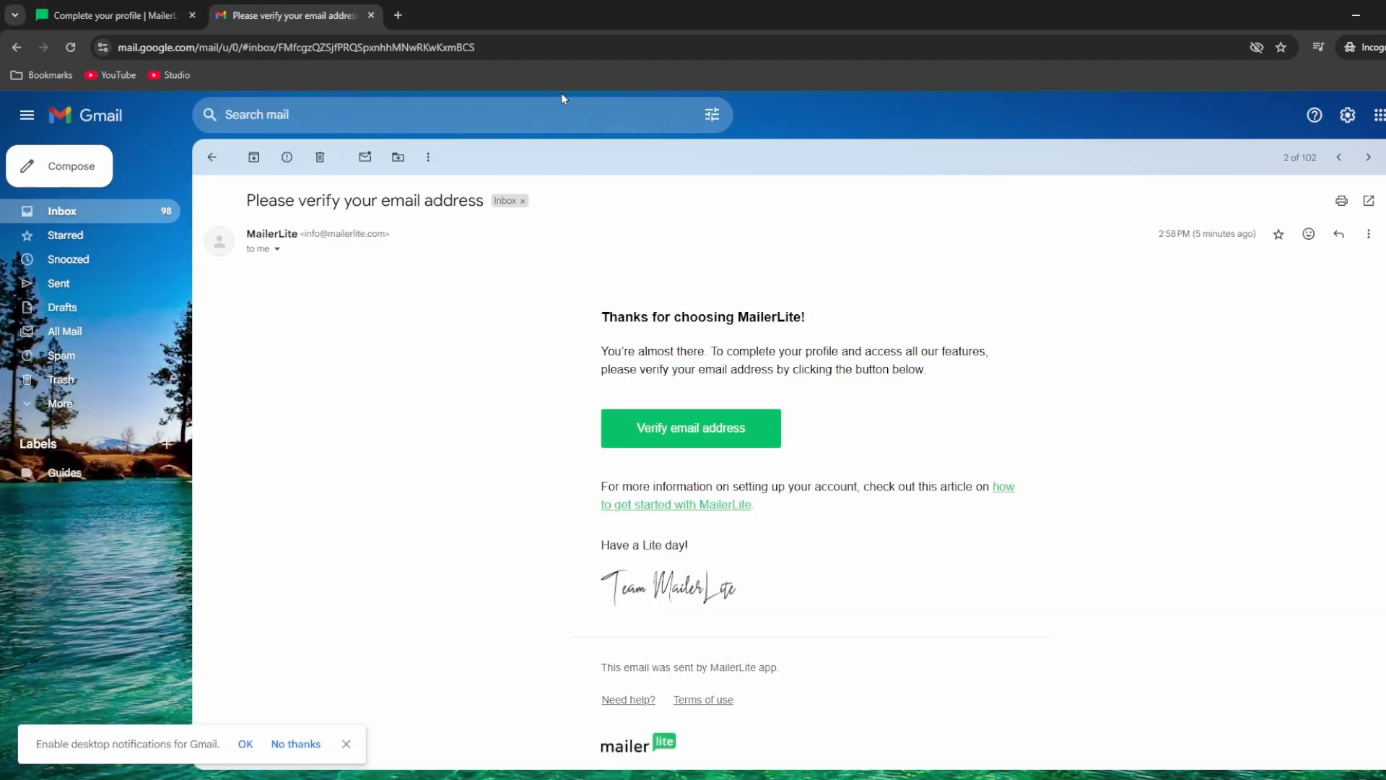
click(674, 443)
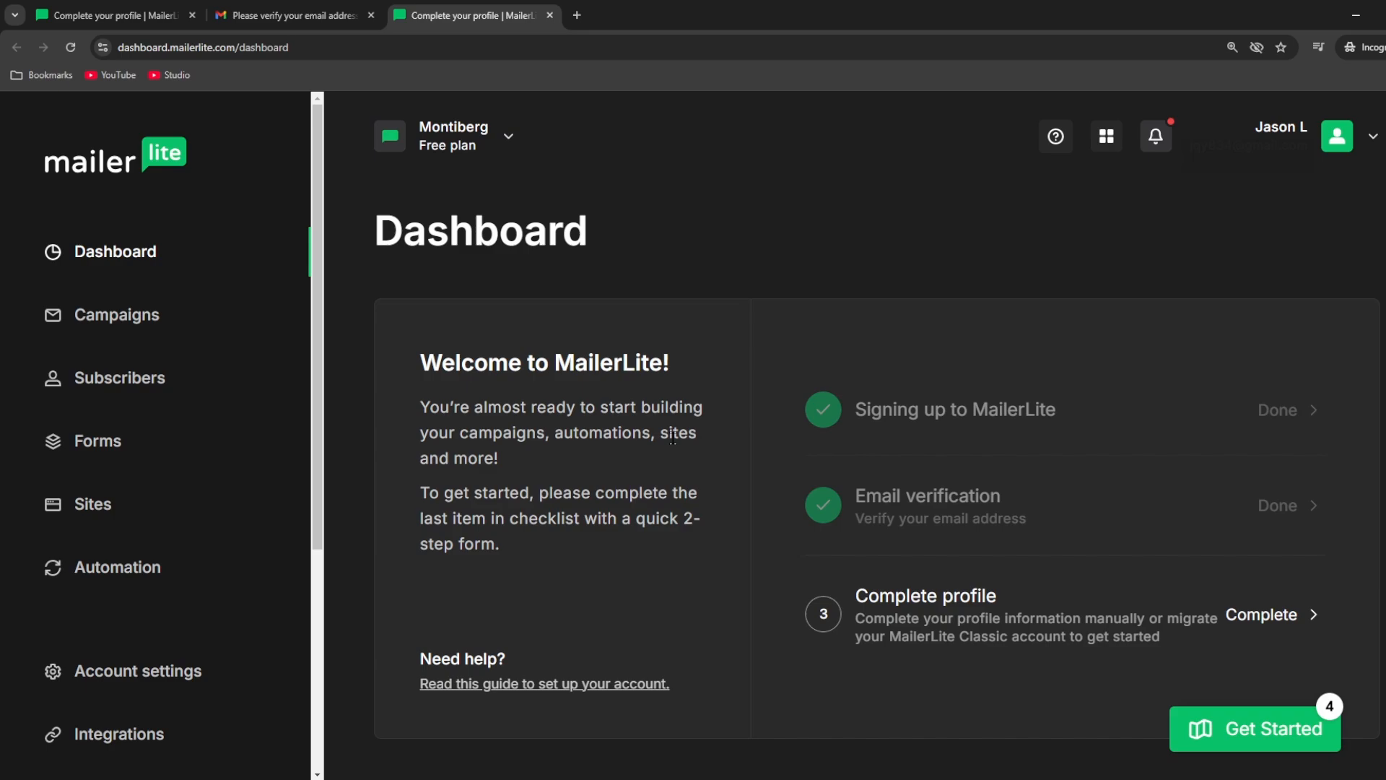
click(1290, 620)
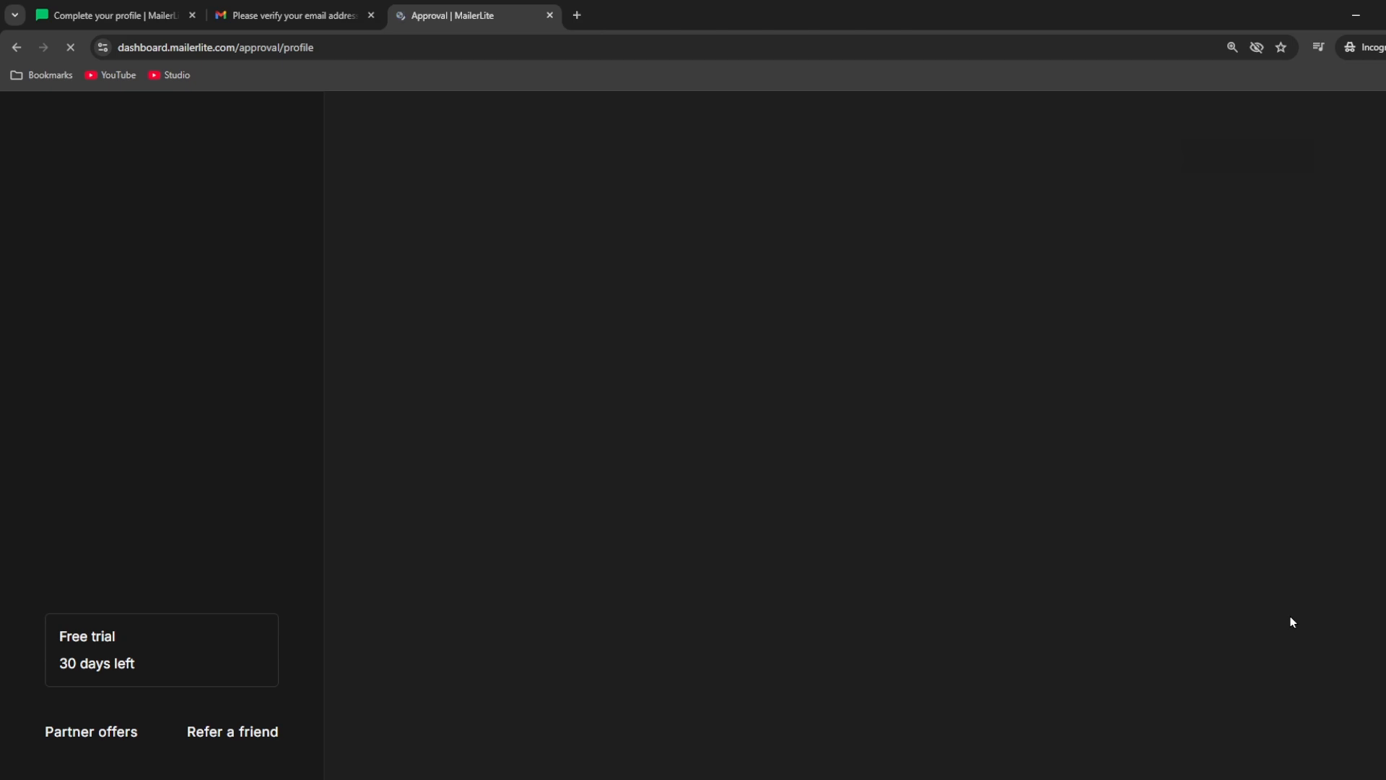
Enter the account holder's last name and set the time zone to America/New York (-05:00) in the profile
key(BackSpace)
key(Tab)
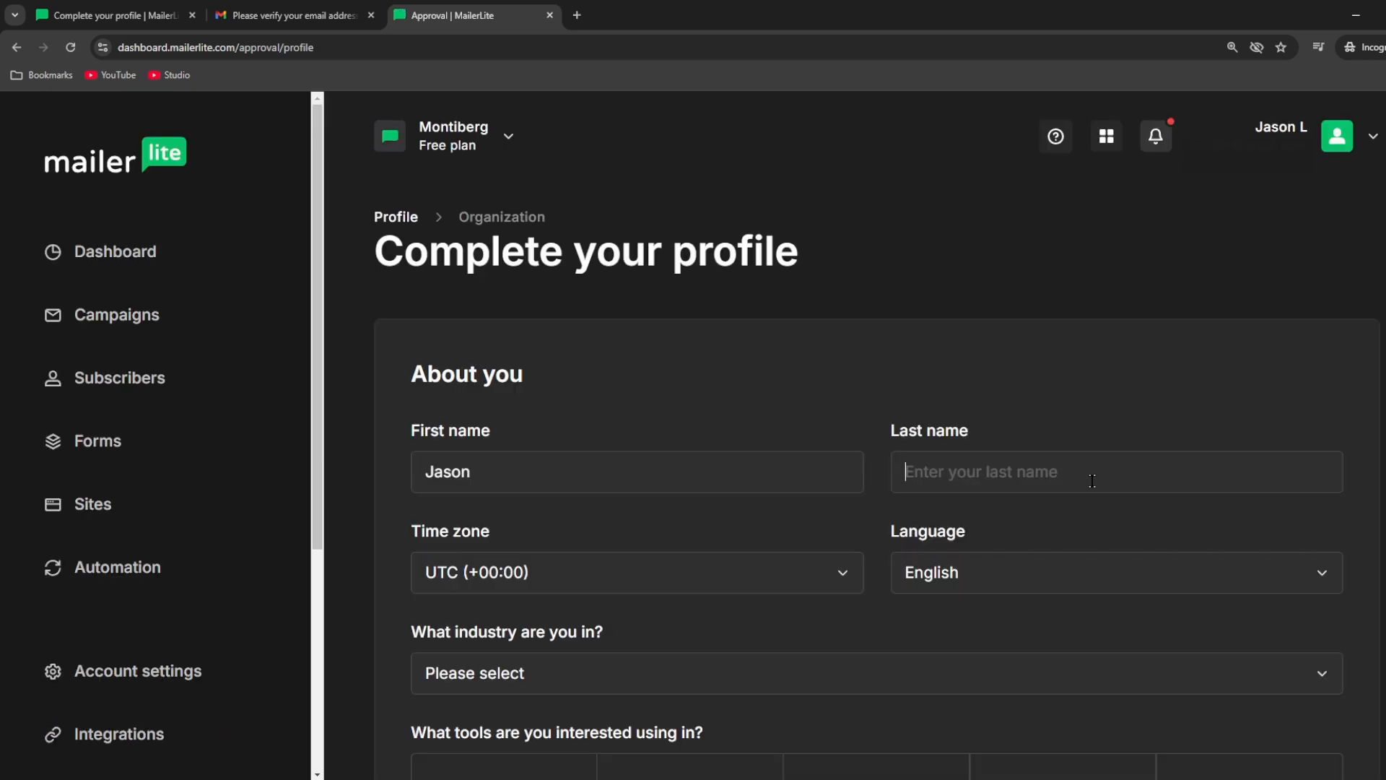
text(Montiberg)
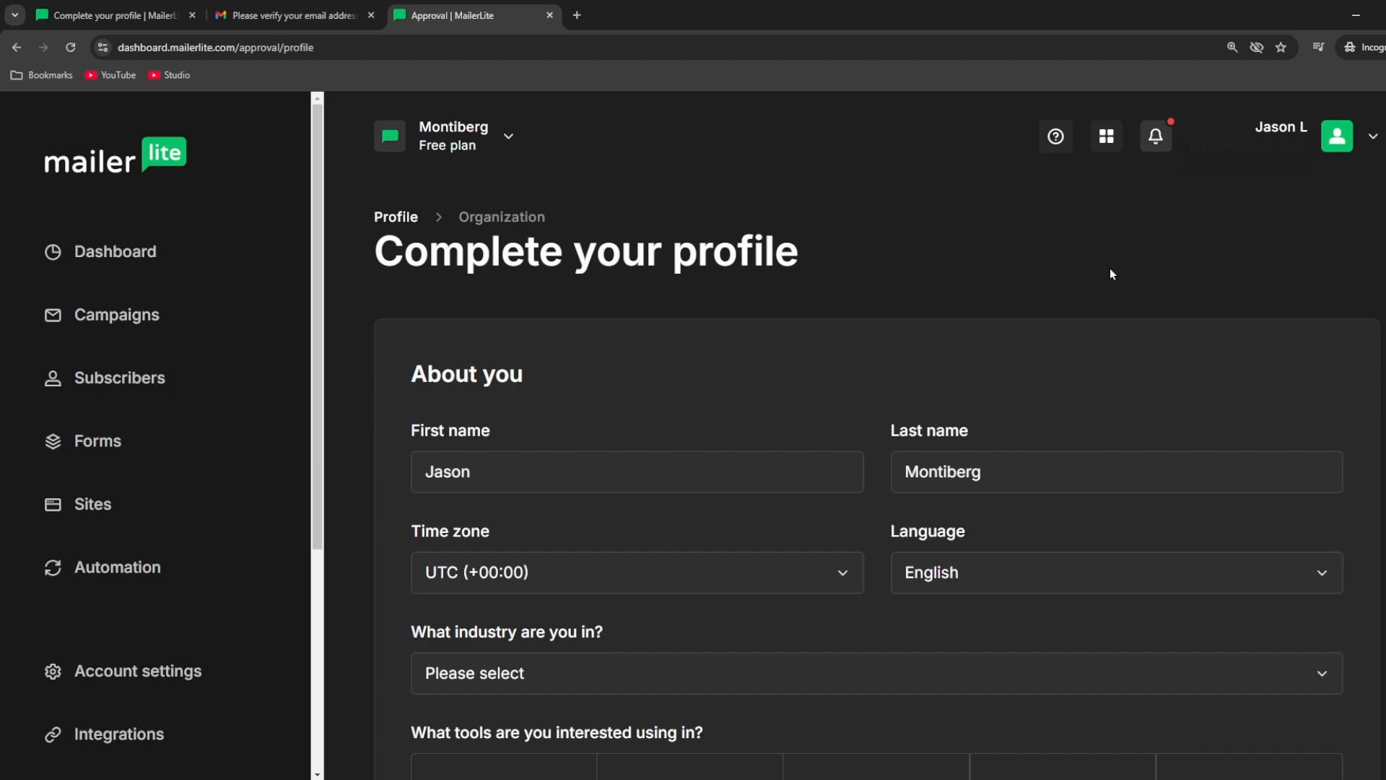
scroll(889, 393, down, 4)
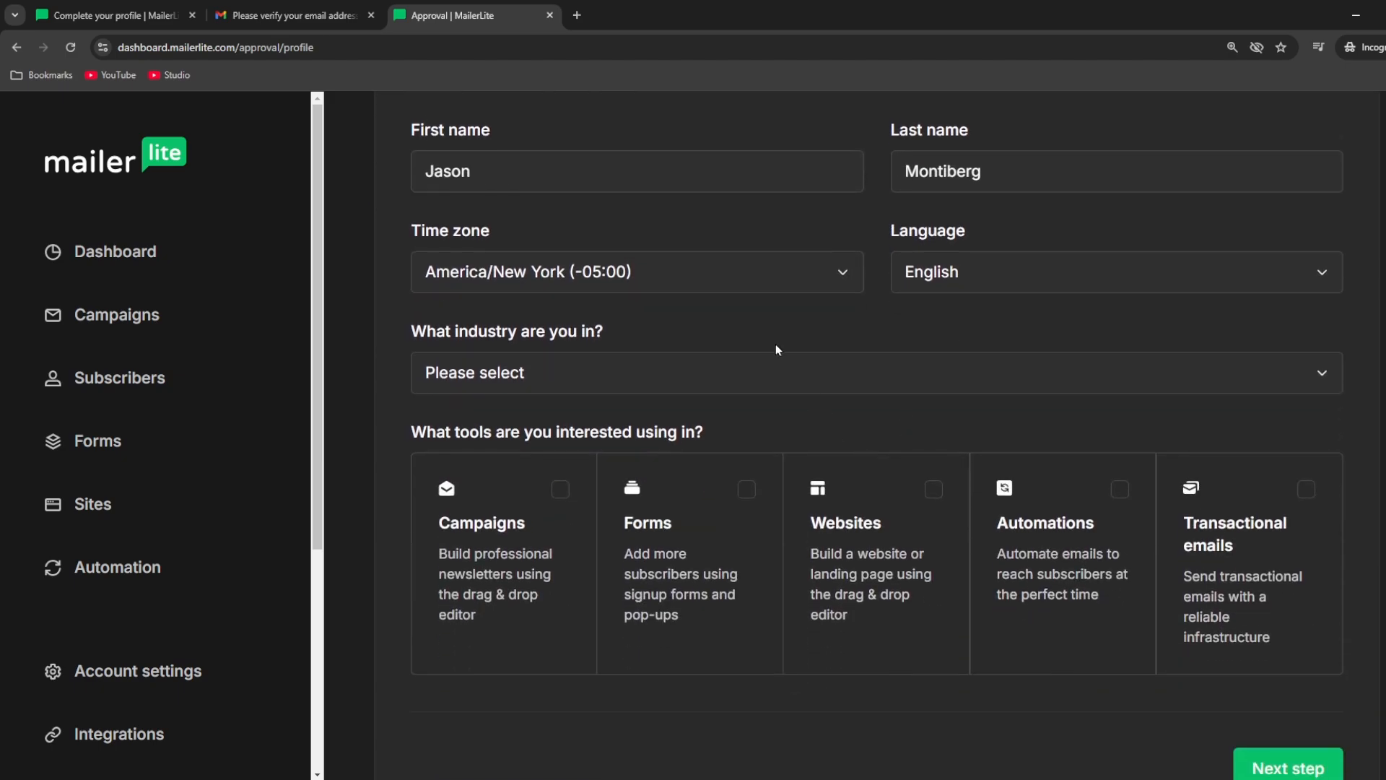
Set the industry to Marketing and Advertising, select all five tools of interest, and continue to the organization details
click(558, 494)
click(740, 488)
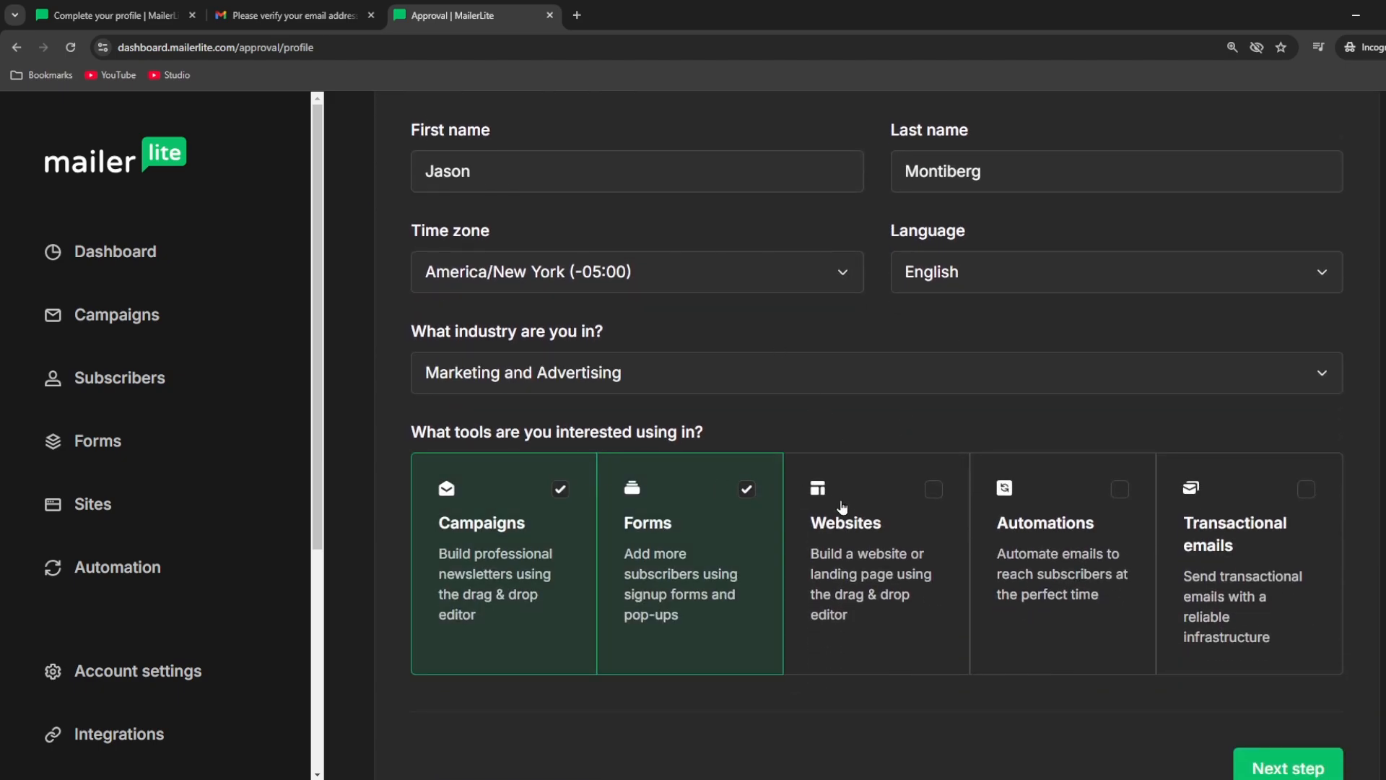
click(876, 504)
click(1011, 518)
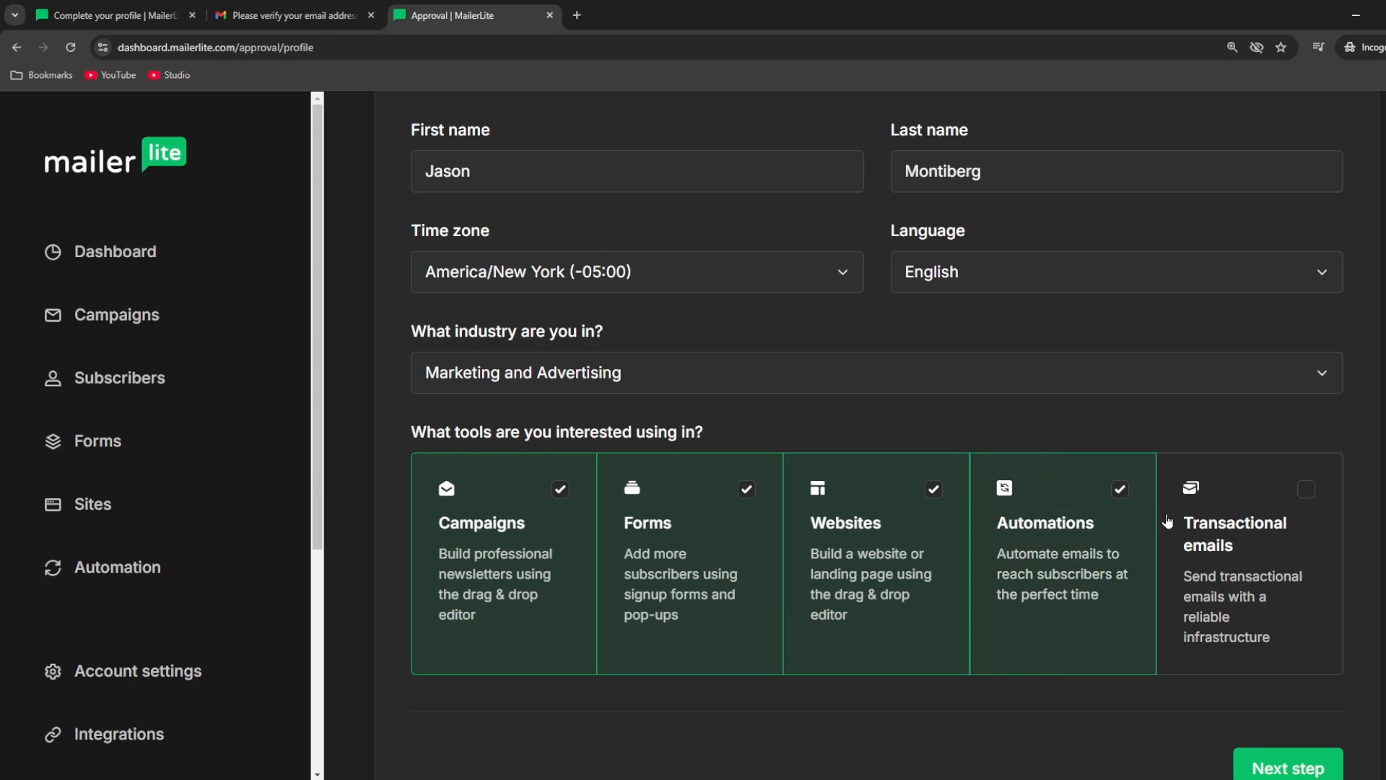
click(1211, 548)
scroll(1273, 726, down, 1)
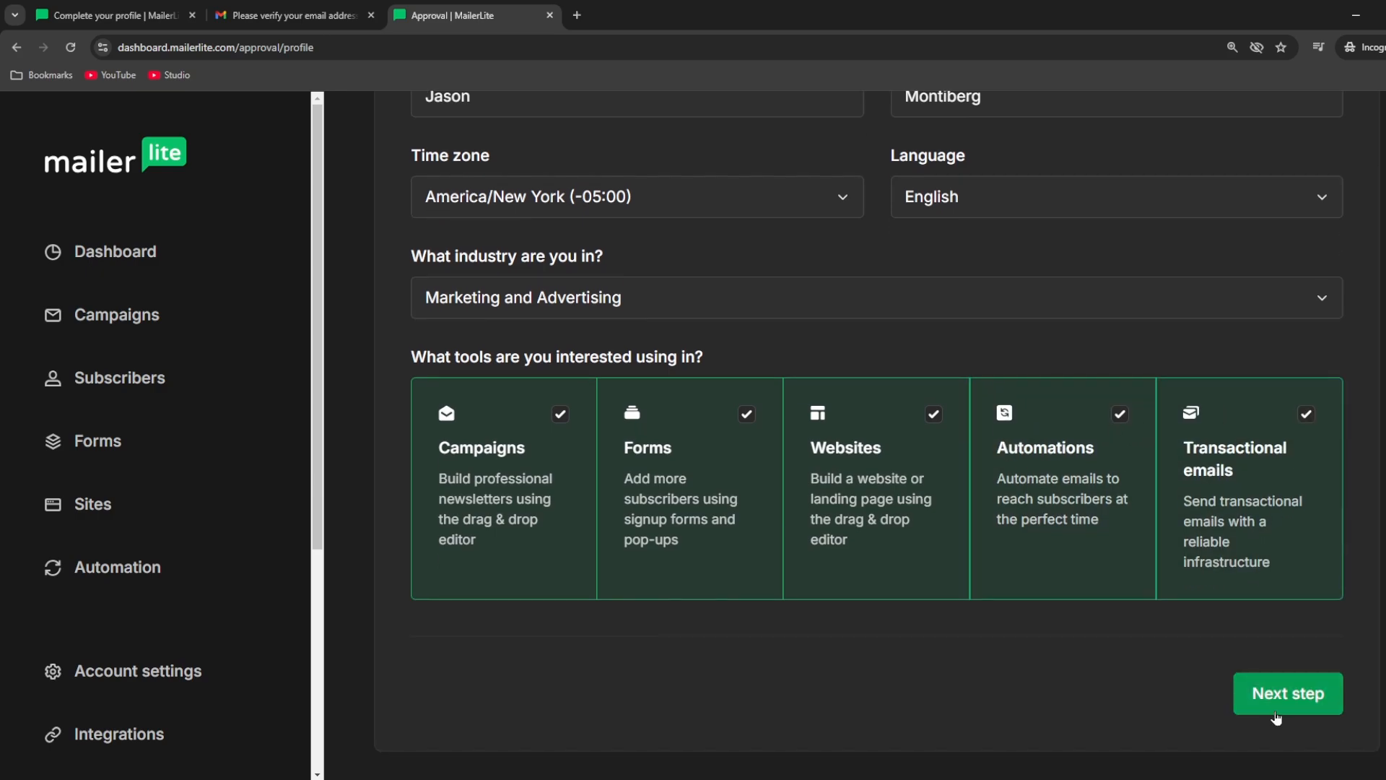
click(1282, 713)
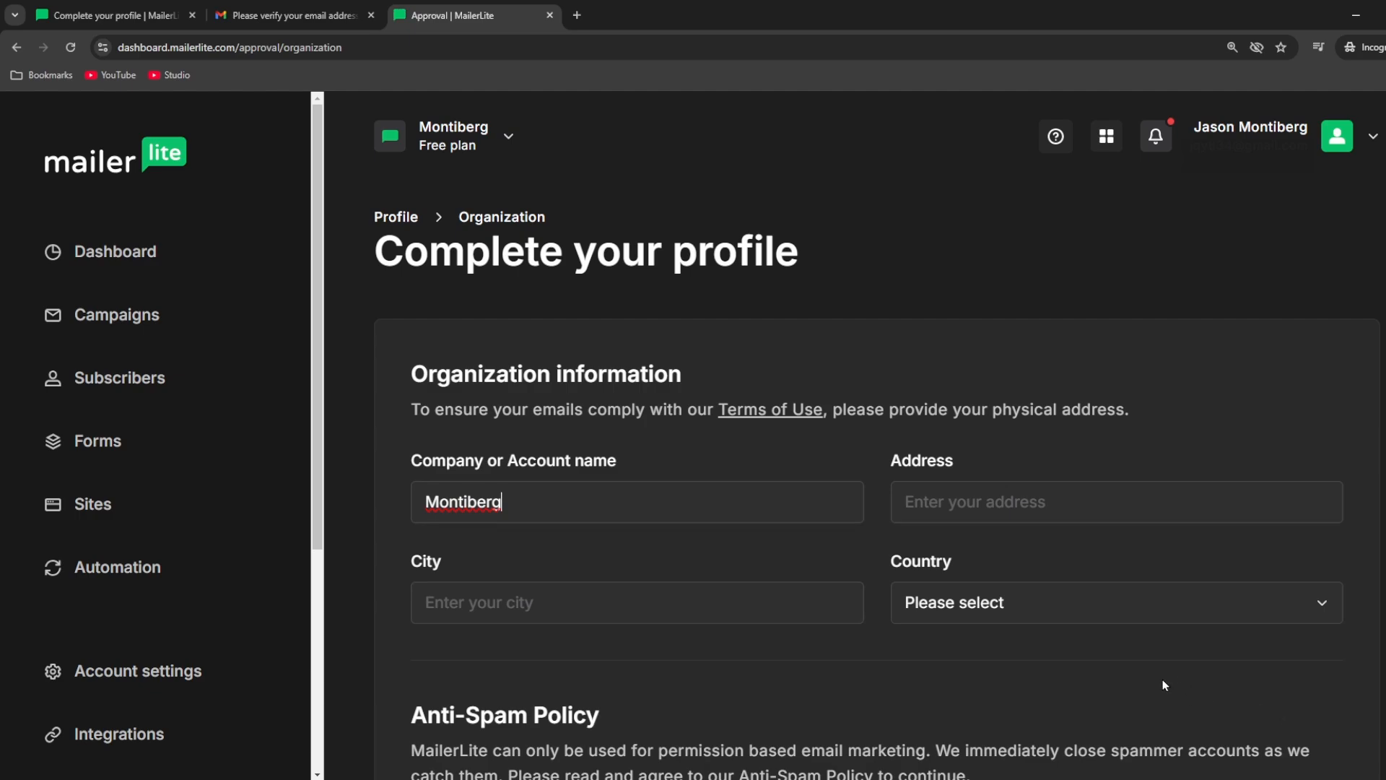
Fill in the organization's address details, agree to the Anti-Spam policy, and confirm the profile
click(911, 499)
scroll(995, 498, down, 6)
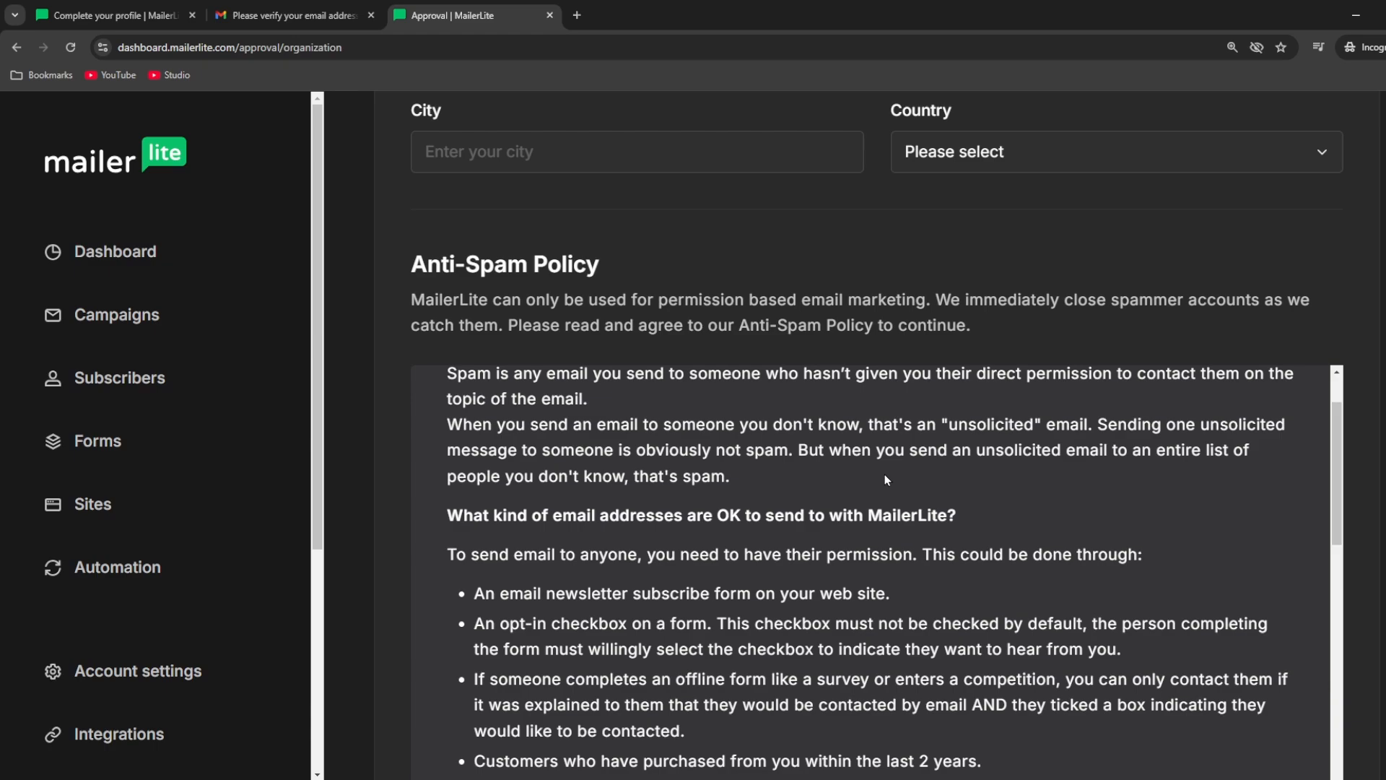
scroll(886, 474, up, 6)
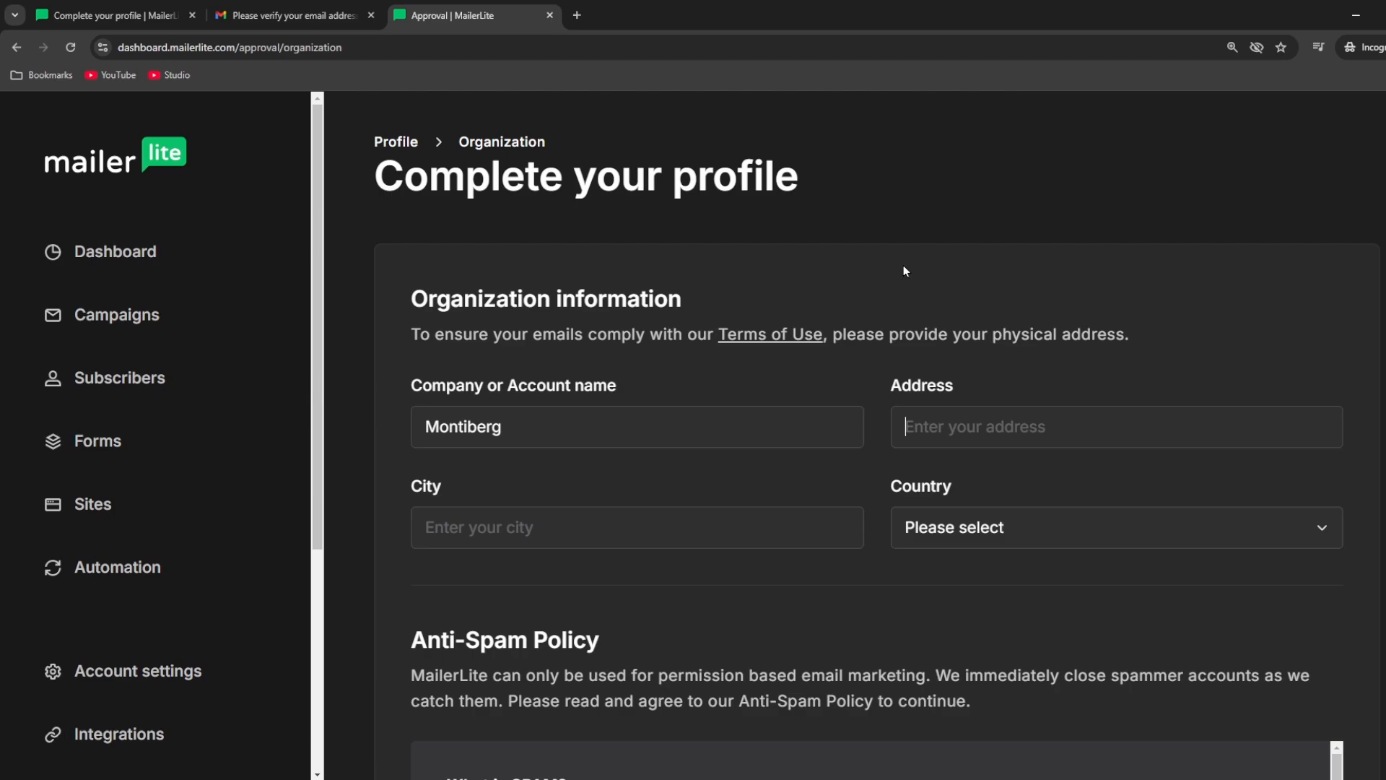
scroll(379, 329, down, 10)
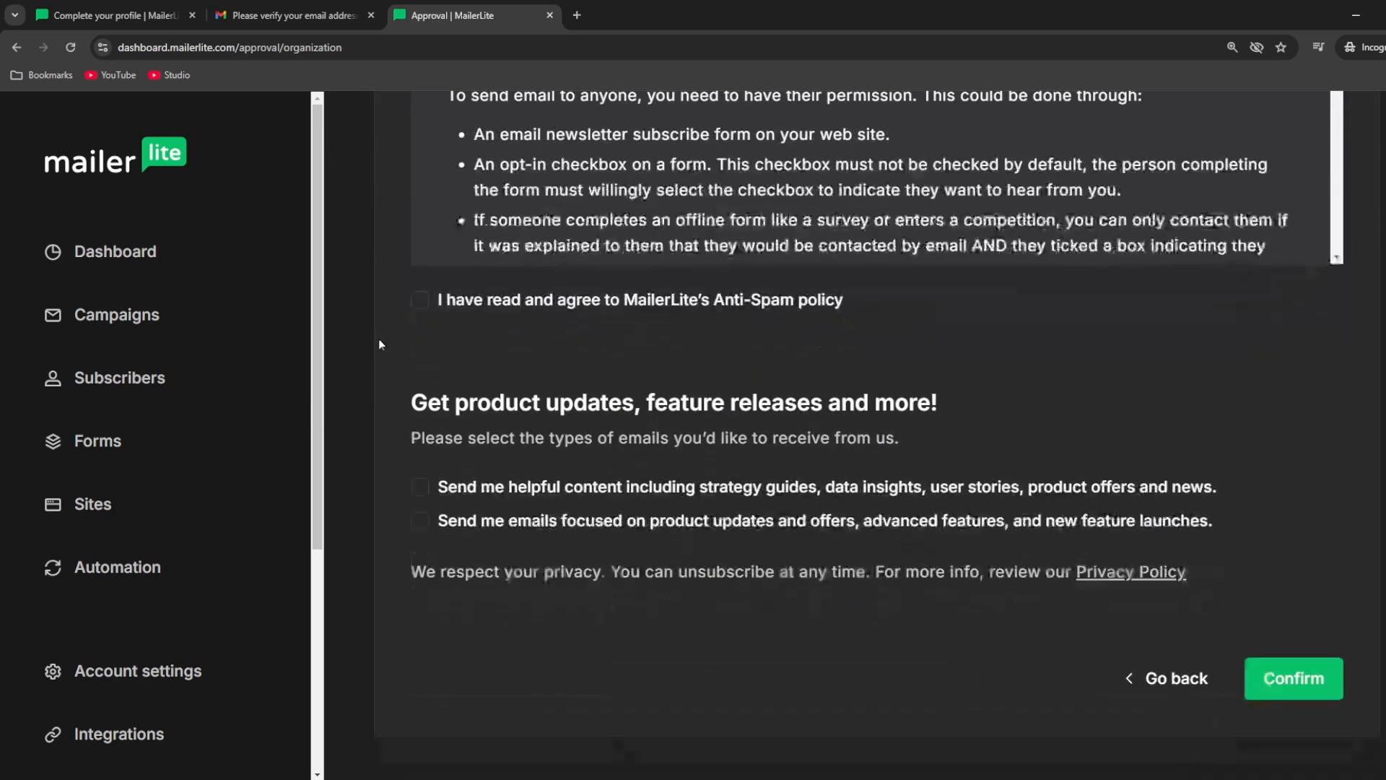
click(419, 300)
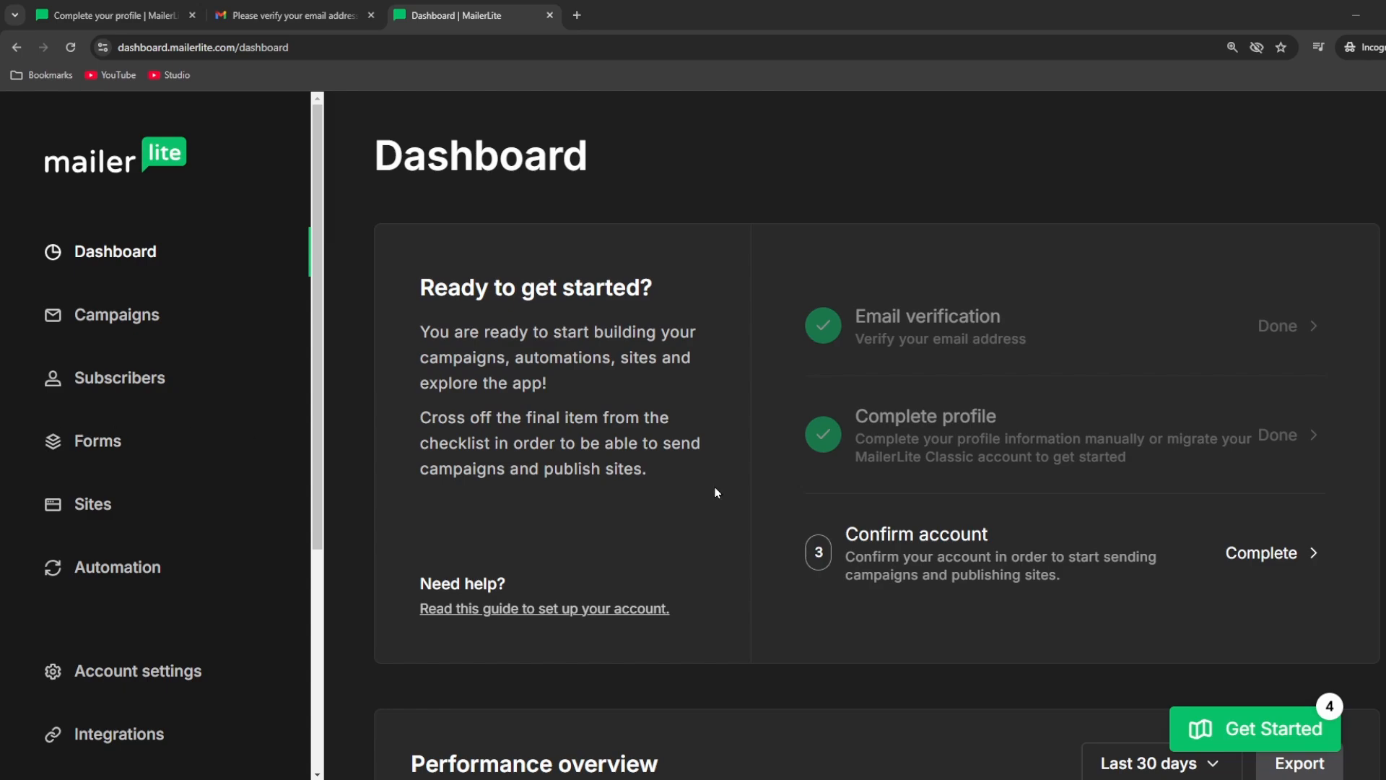
Start the account confirmation, answer No to having subscribers, and enter the content as "I will be sending out news and information about email marketing"
click(1244, 554)
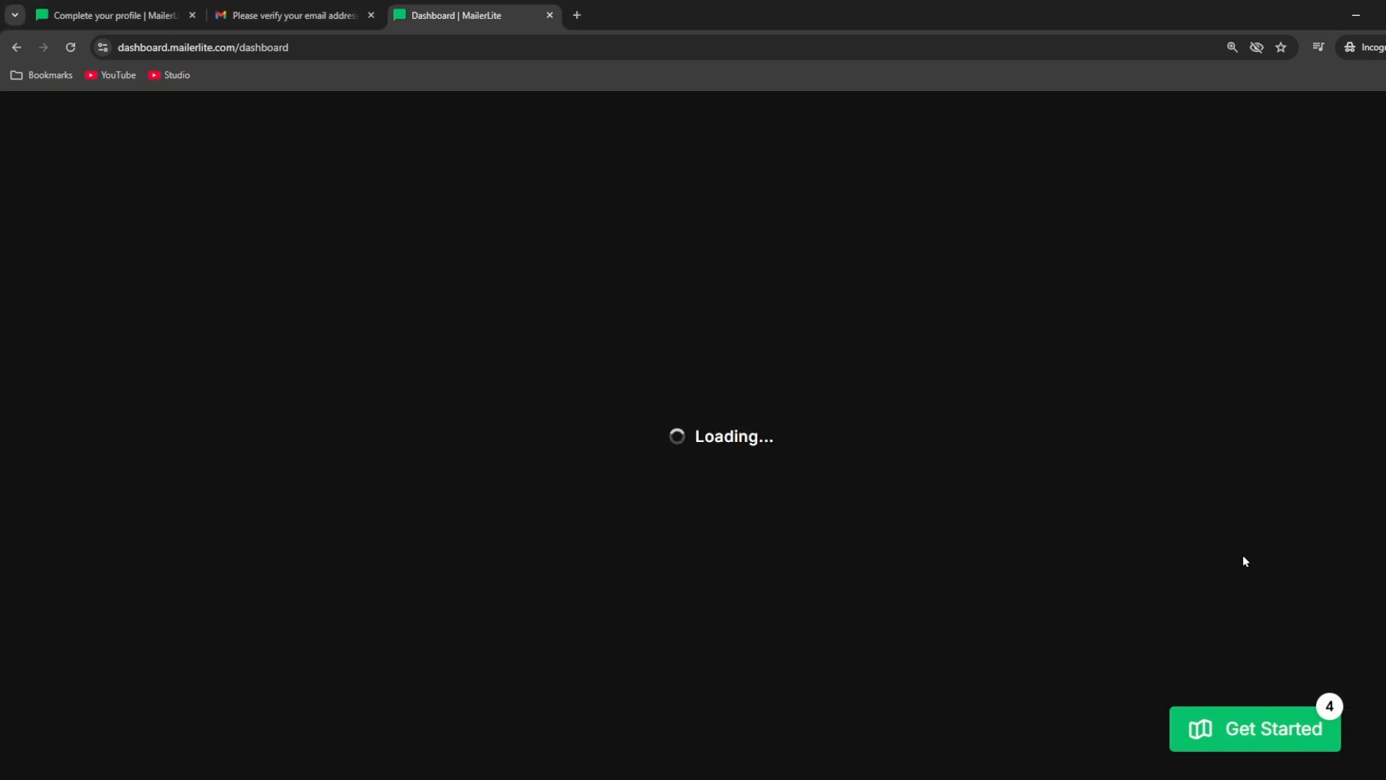
scroll(1221, 552, down, 2)
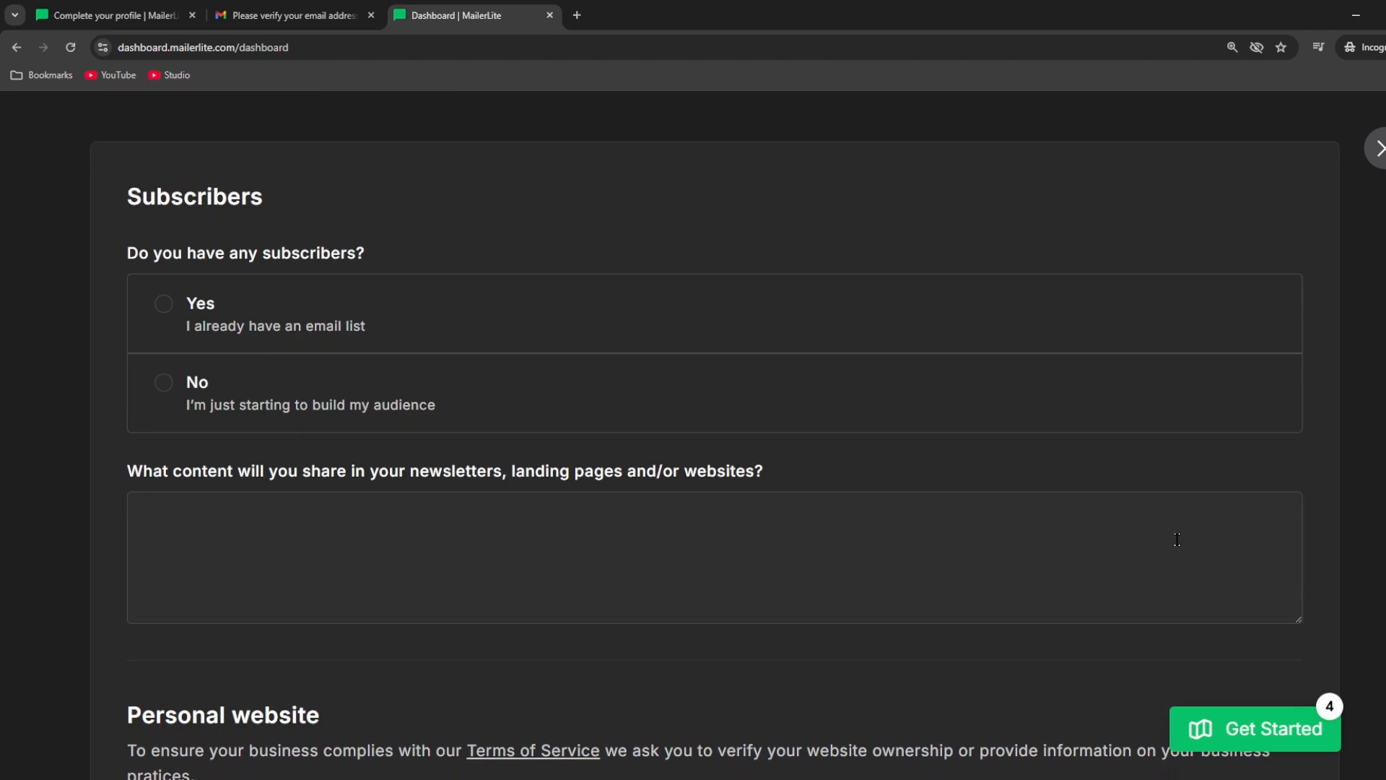
click(343, 395)
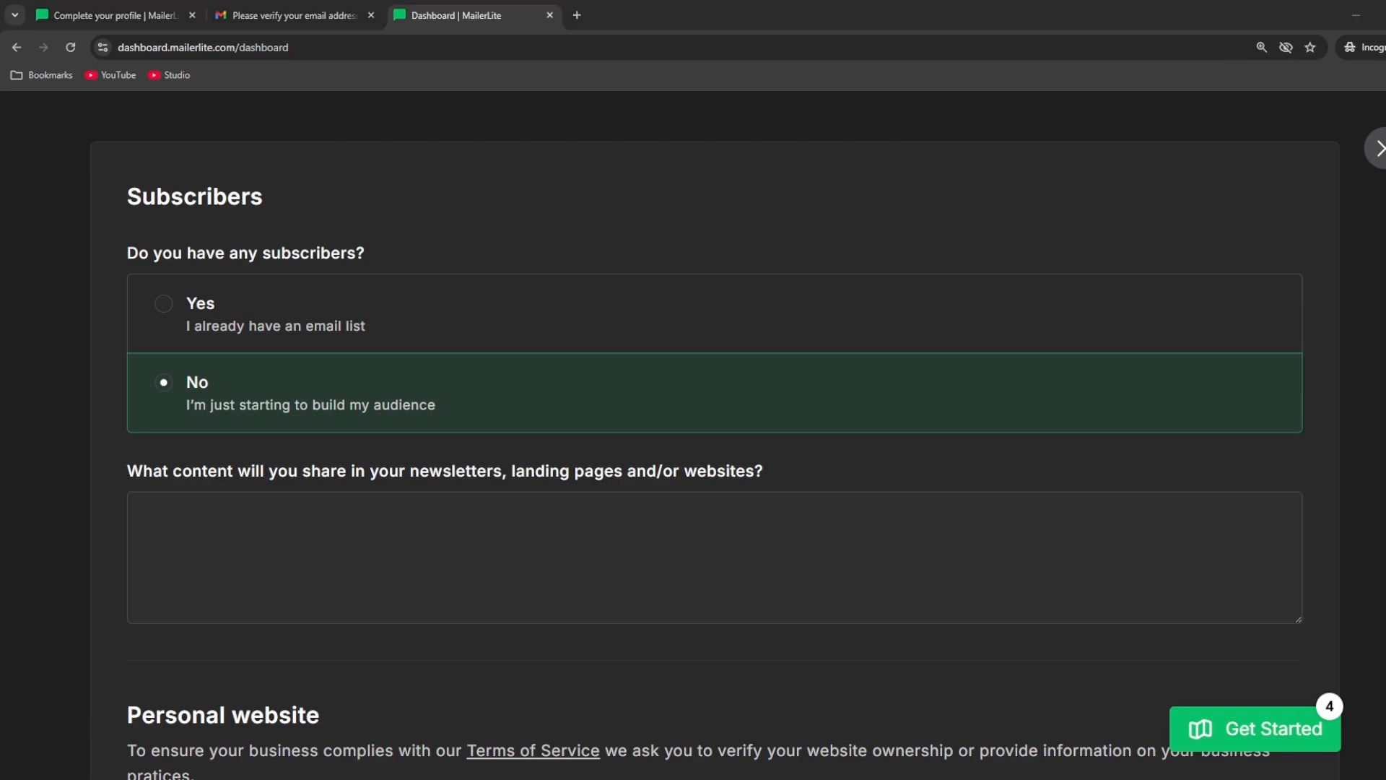
click(374, 526)
text(I will be sending out news and information about email marketing)
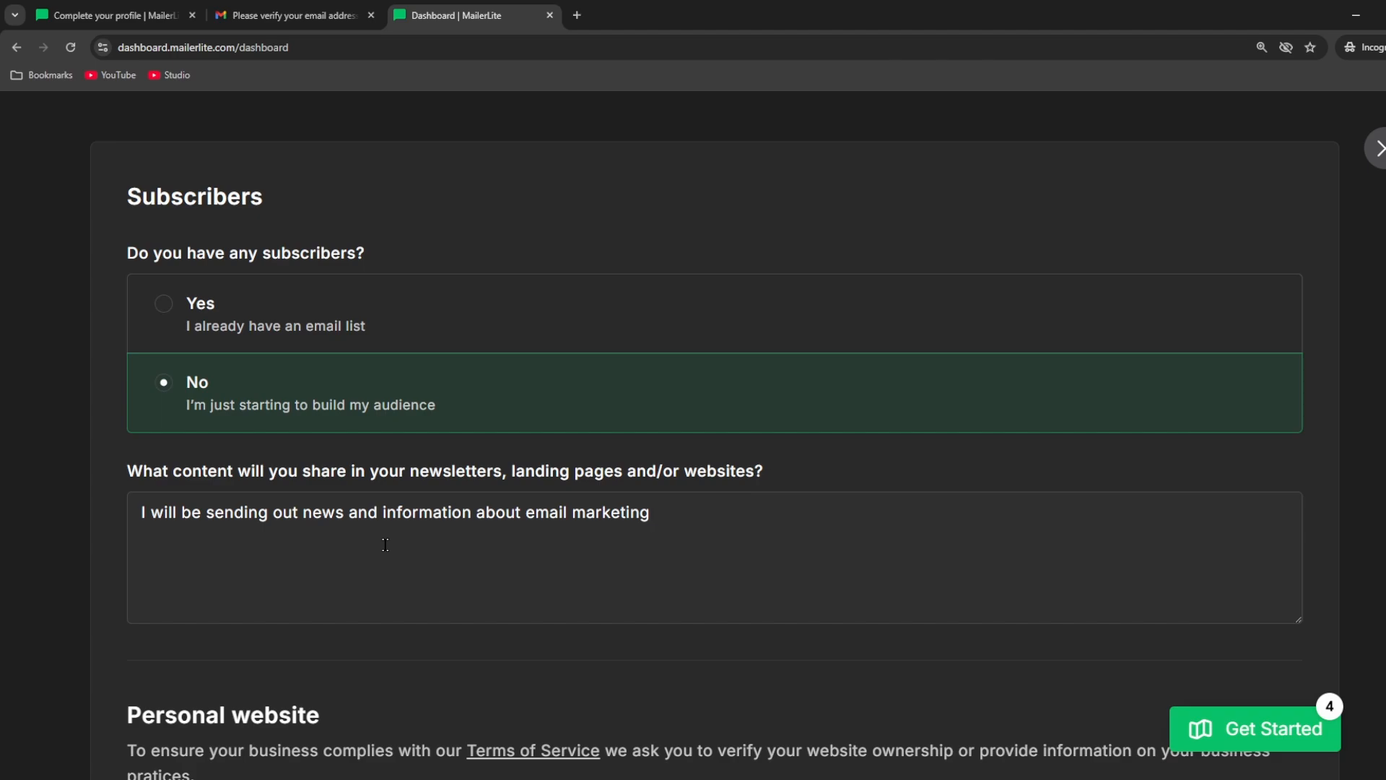
Choose Other and describe the business as "I have an informational YouTube channel where I help businesses discover new way of marketing their business and provide guides"
scroll(665, 454, down, 5)
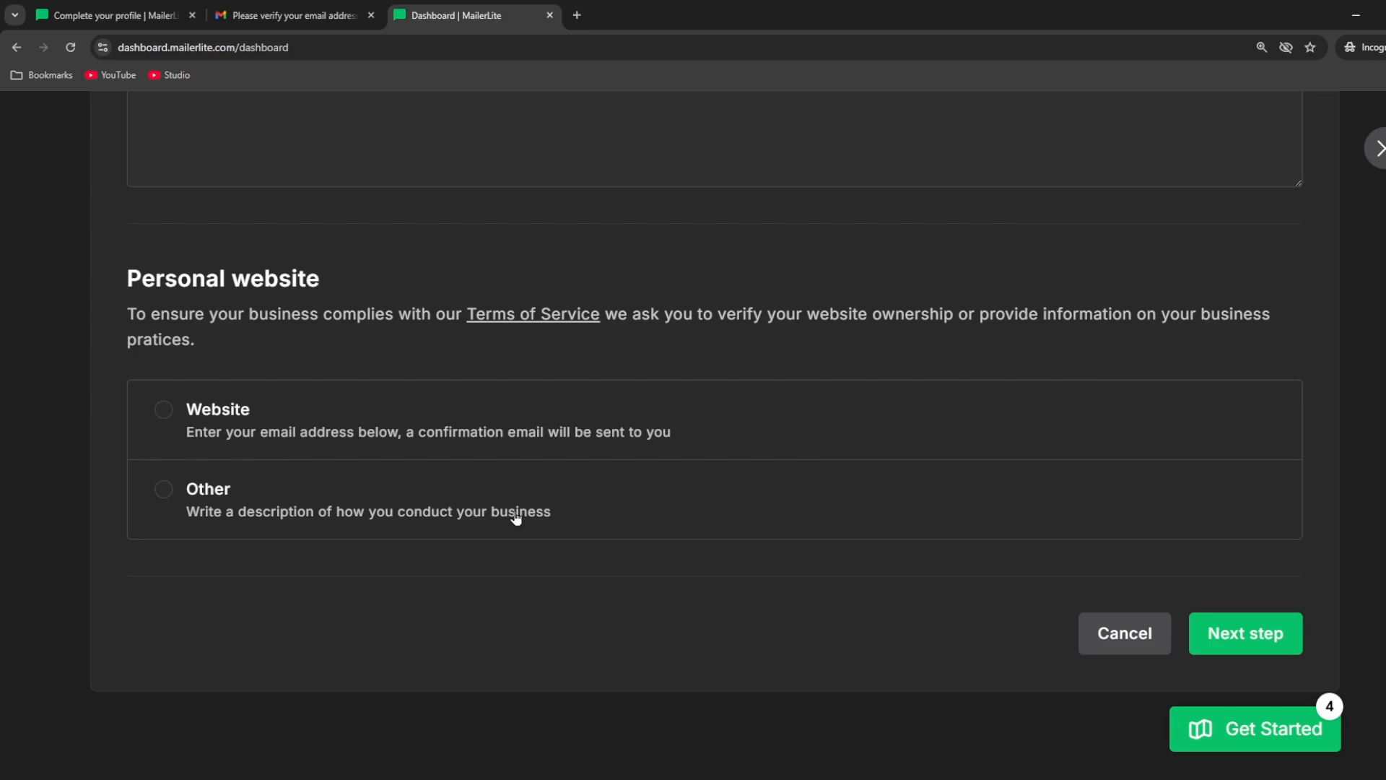
click(234, 505)
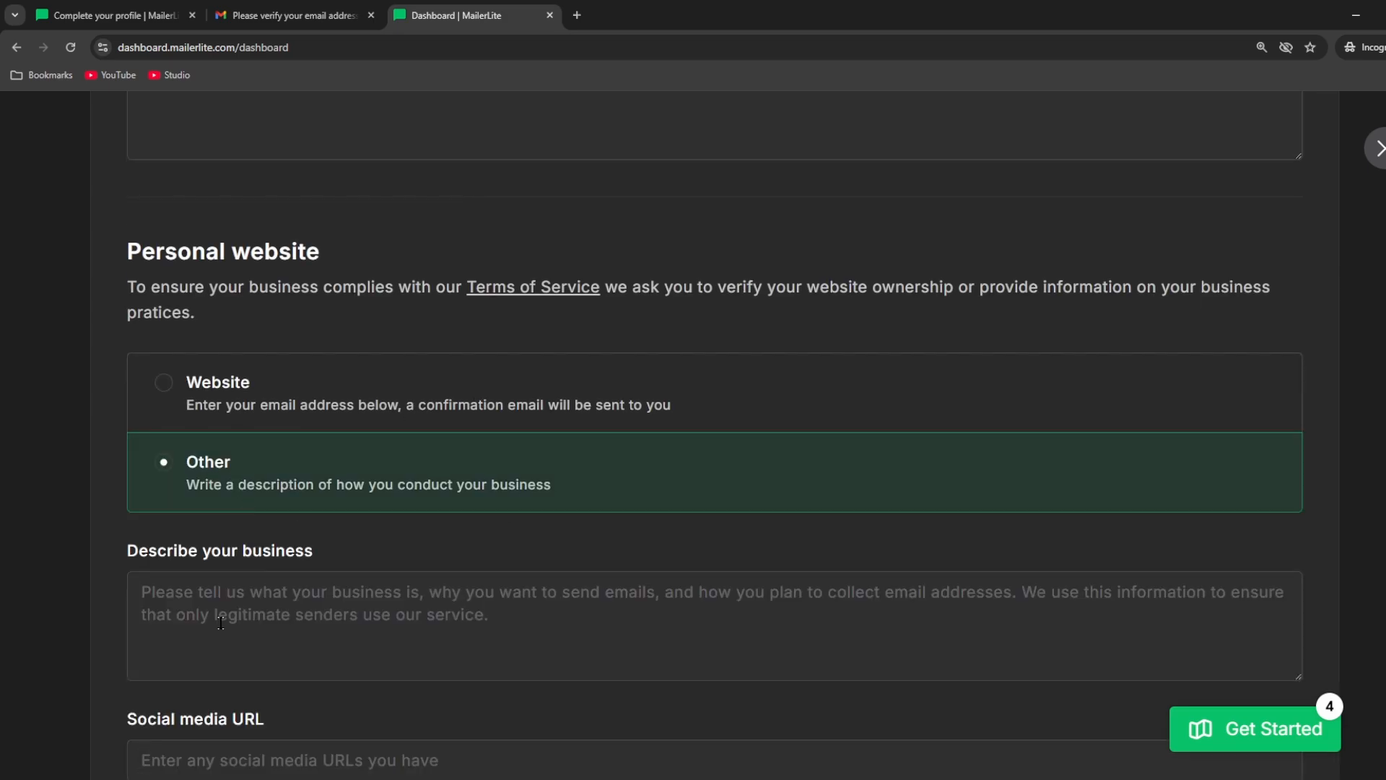
scroll(237, 601, down, 1)
click(220, 538)
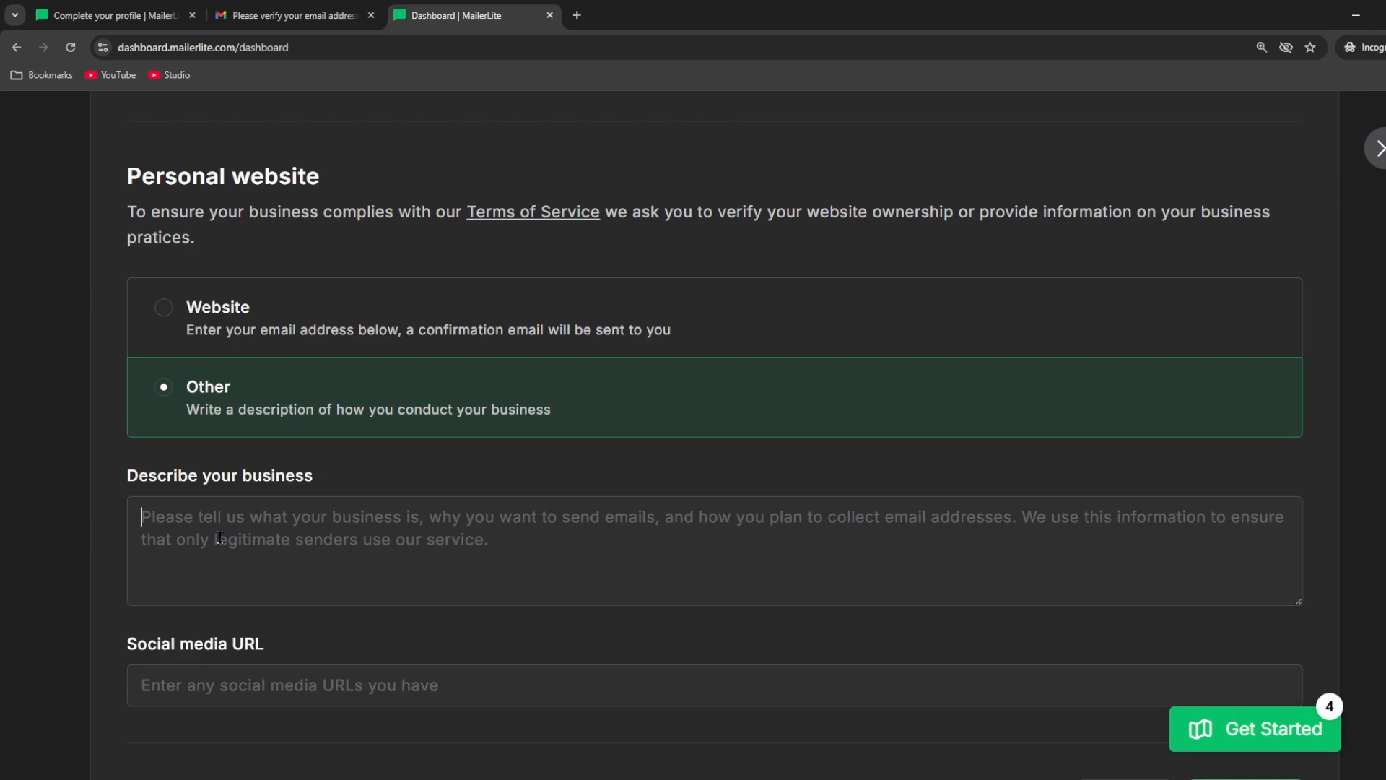
text(YouT)
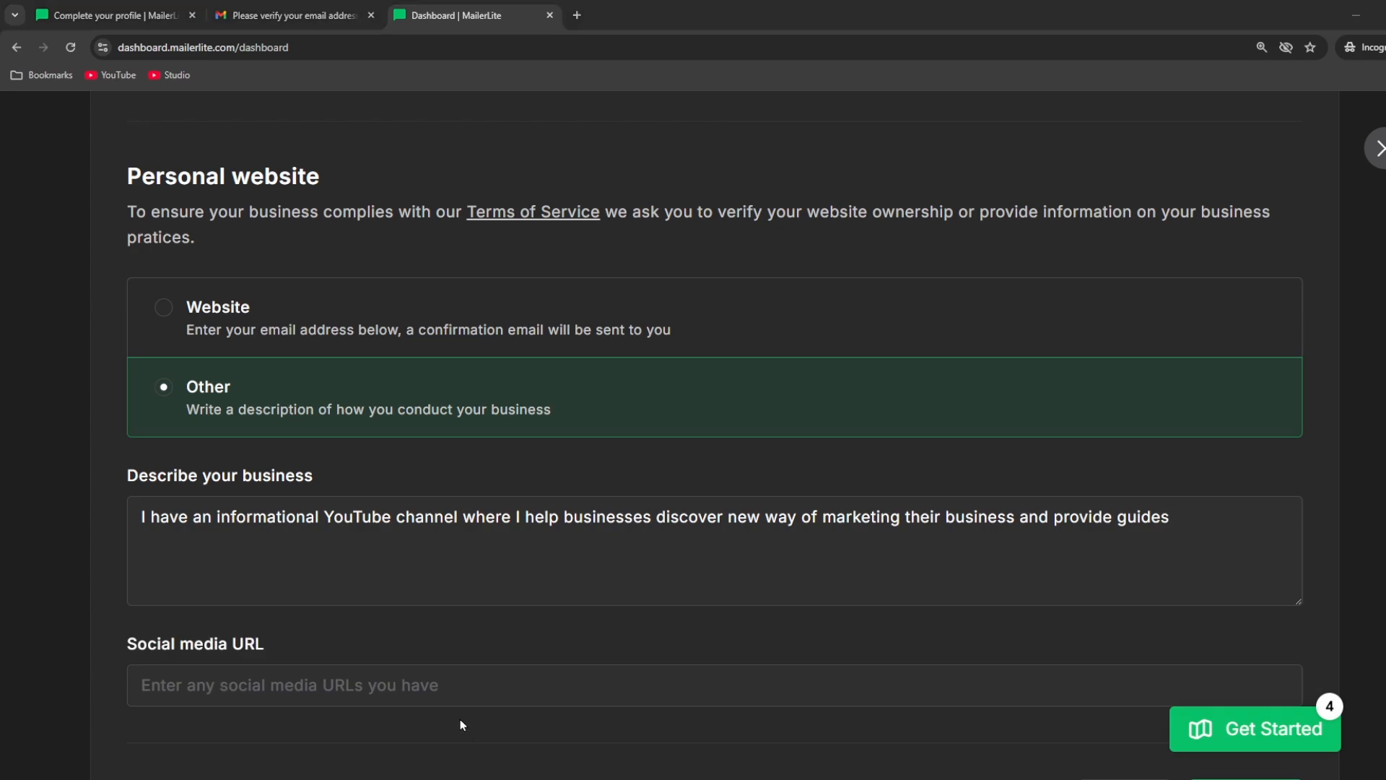
Enter the YouTube channel link as the social media URL and continue to the Tools and knowledge questions
text(https://www.youtube.com/@MontiBerg)
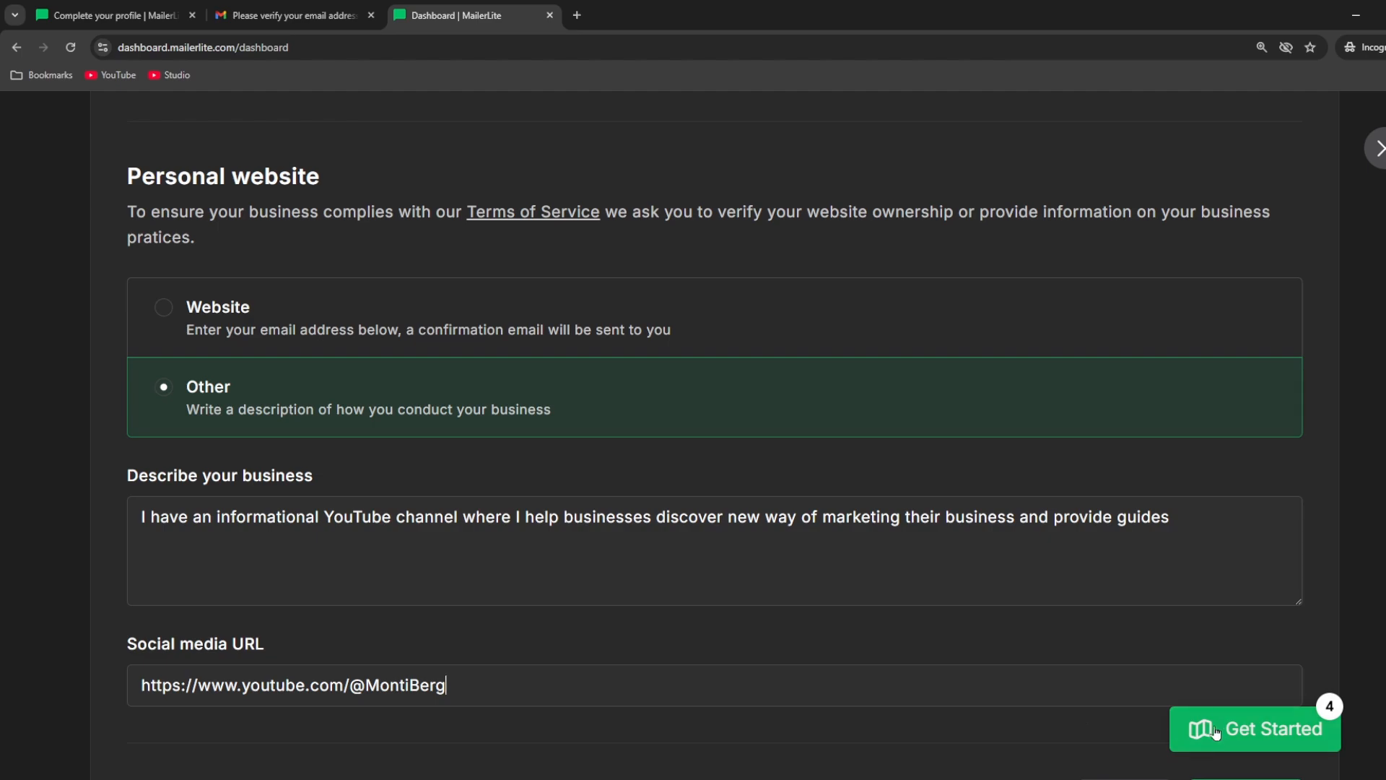
scroll(1254, 636, down, 2)
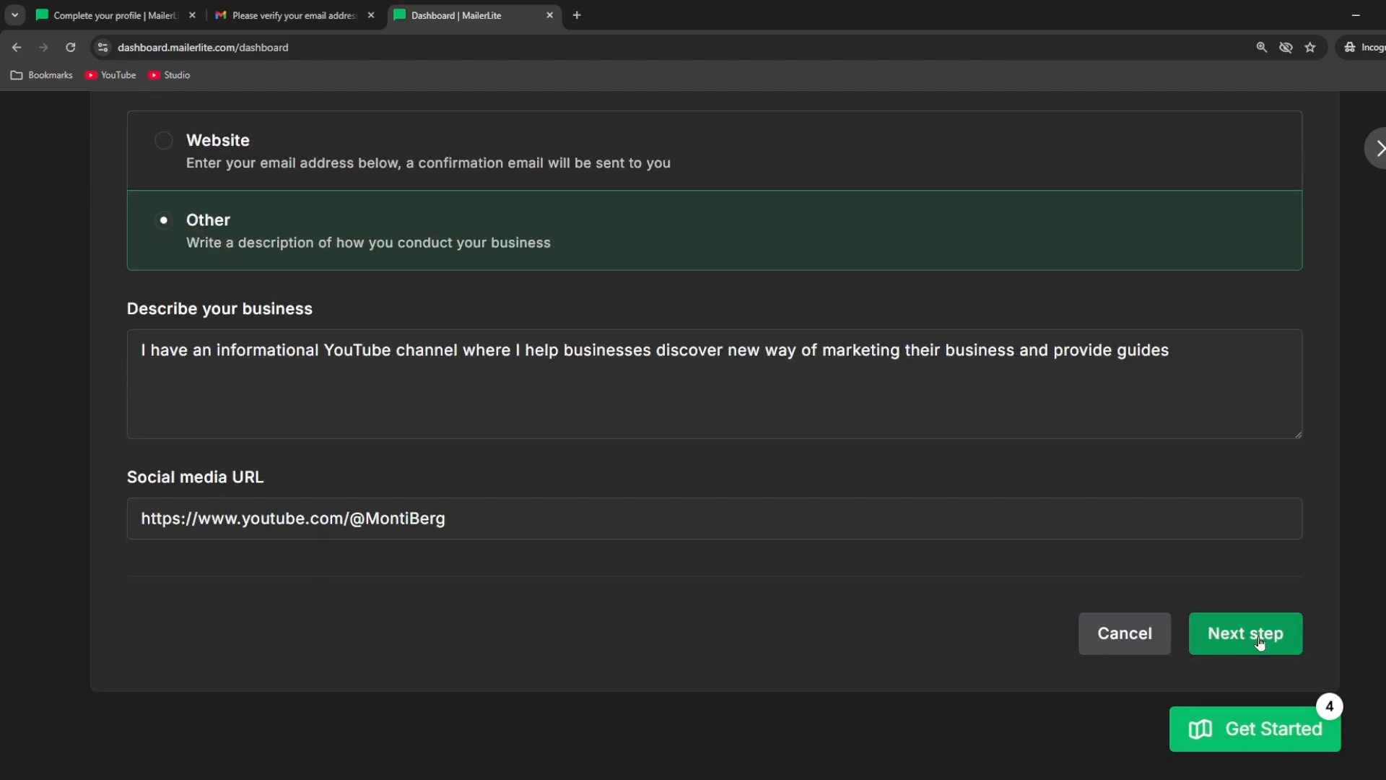
click(1259, 639)
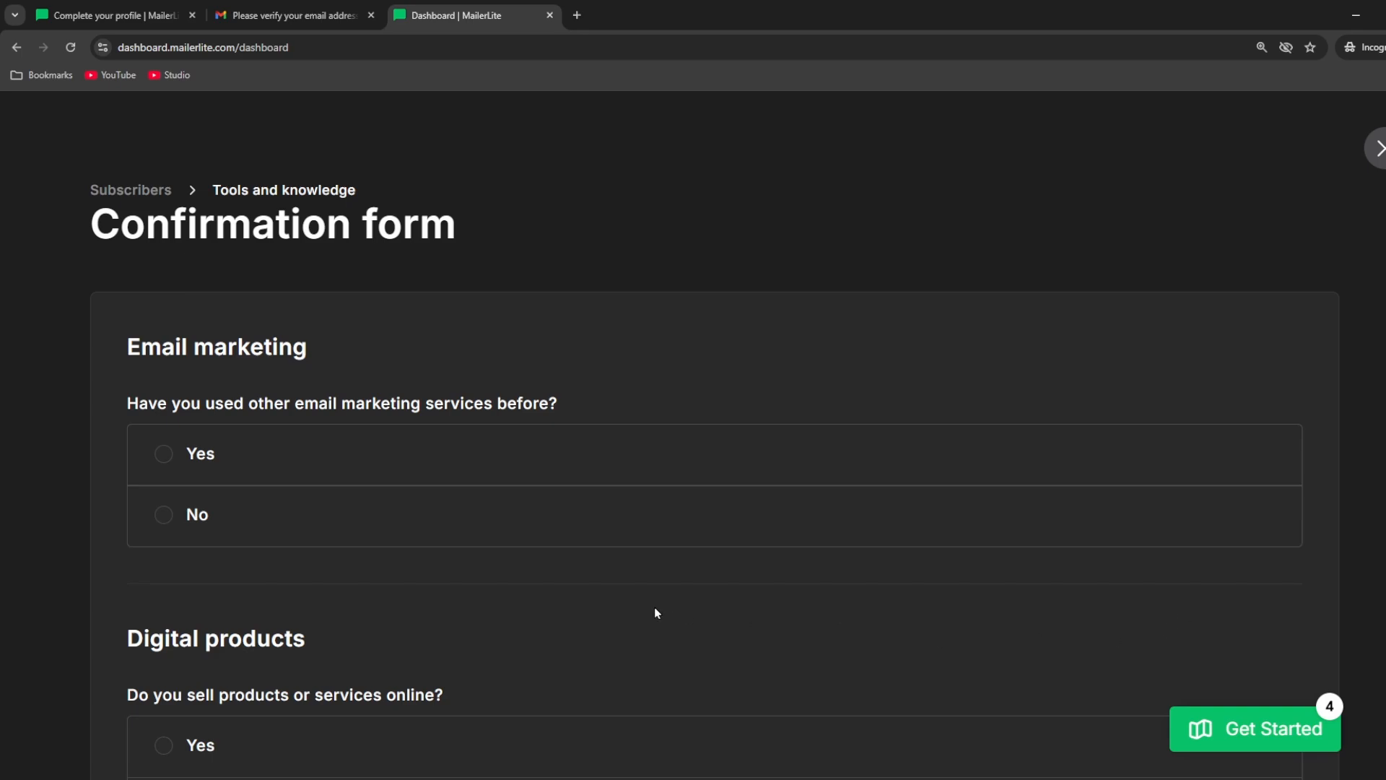
Answer No to the email marketing, digital products and website builders questions, and submit the confirmation form
scroll(656, 613, down, 2)
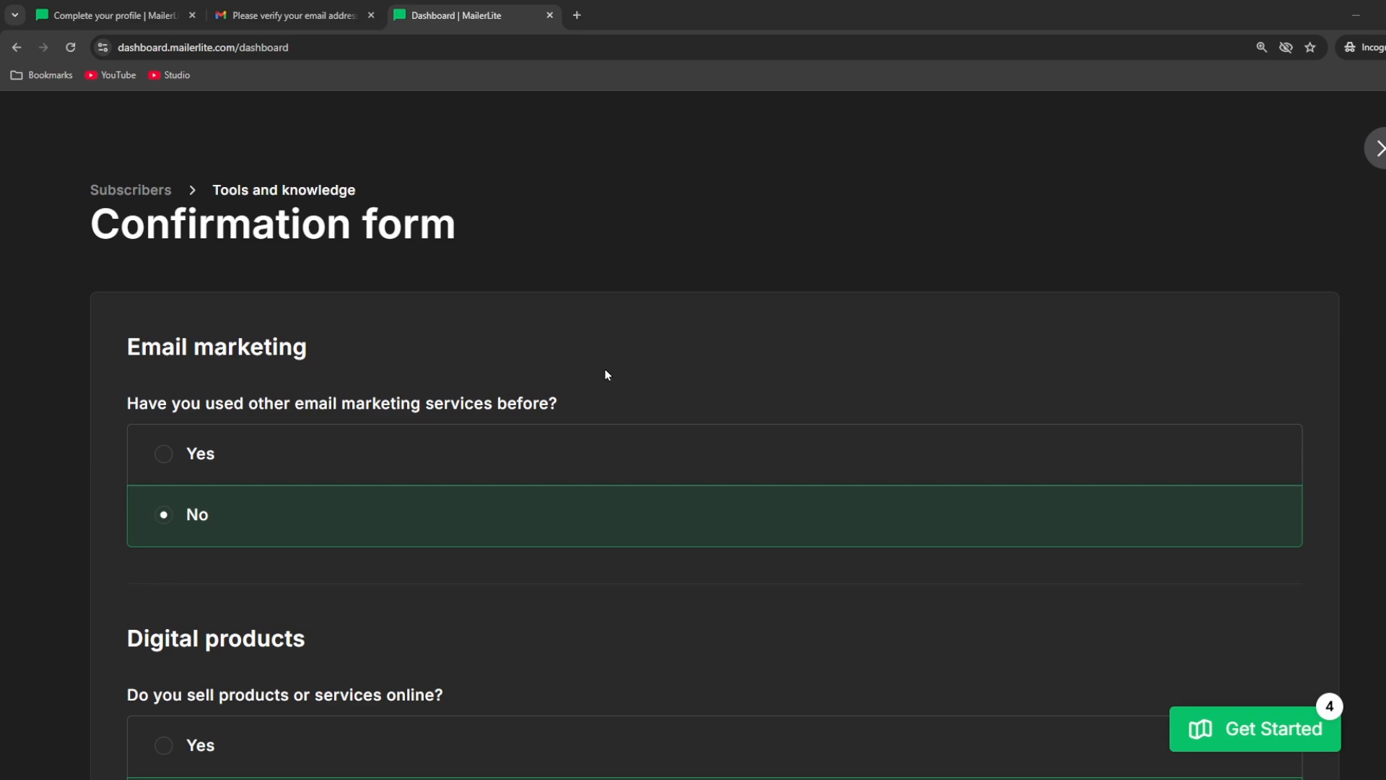
scroll(607, 374, down, 4)
scroll(613, 371, down, 4)
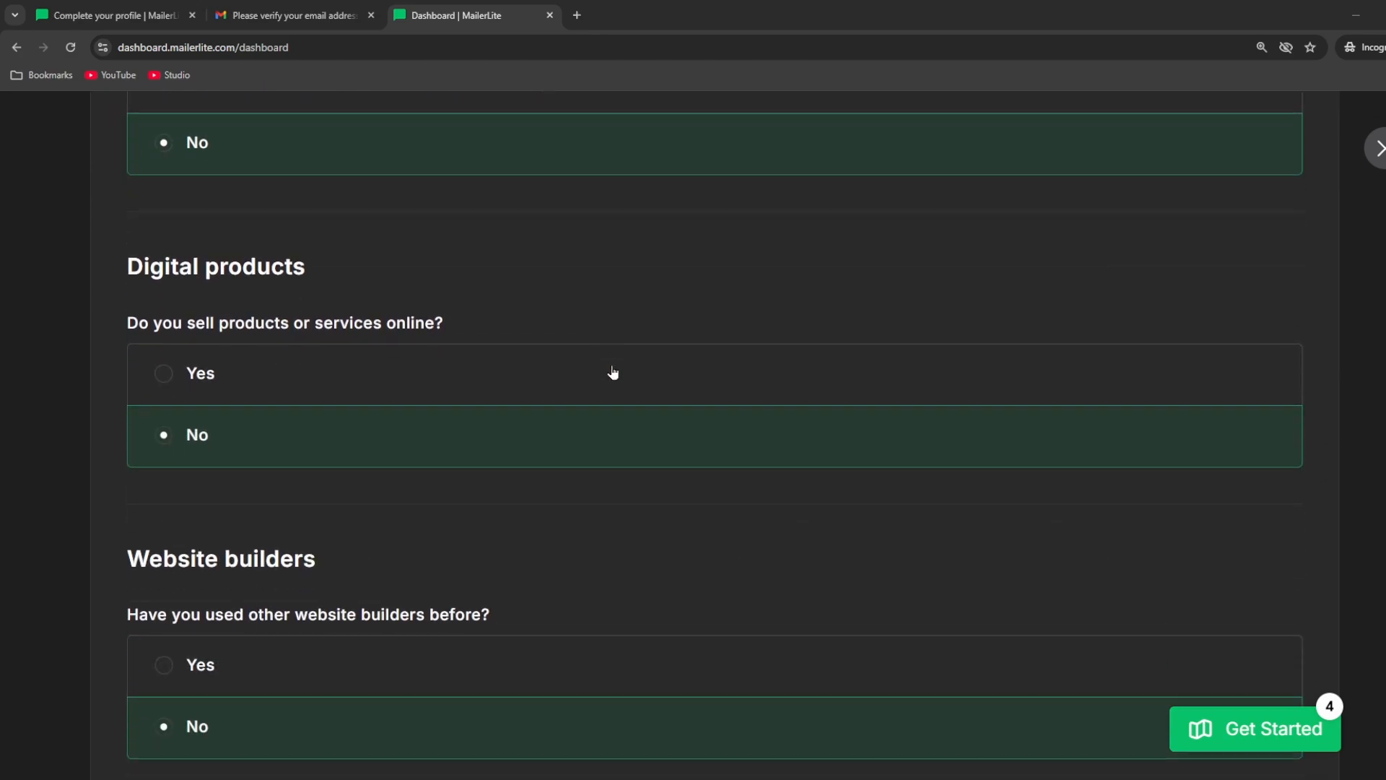
scroll(686, 355, down, 1)
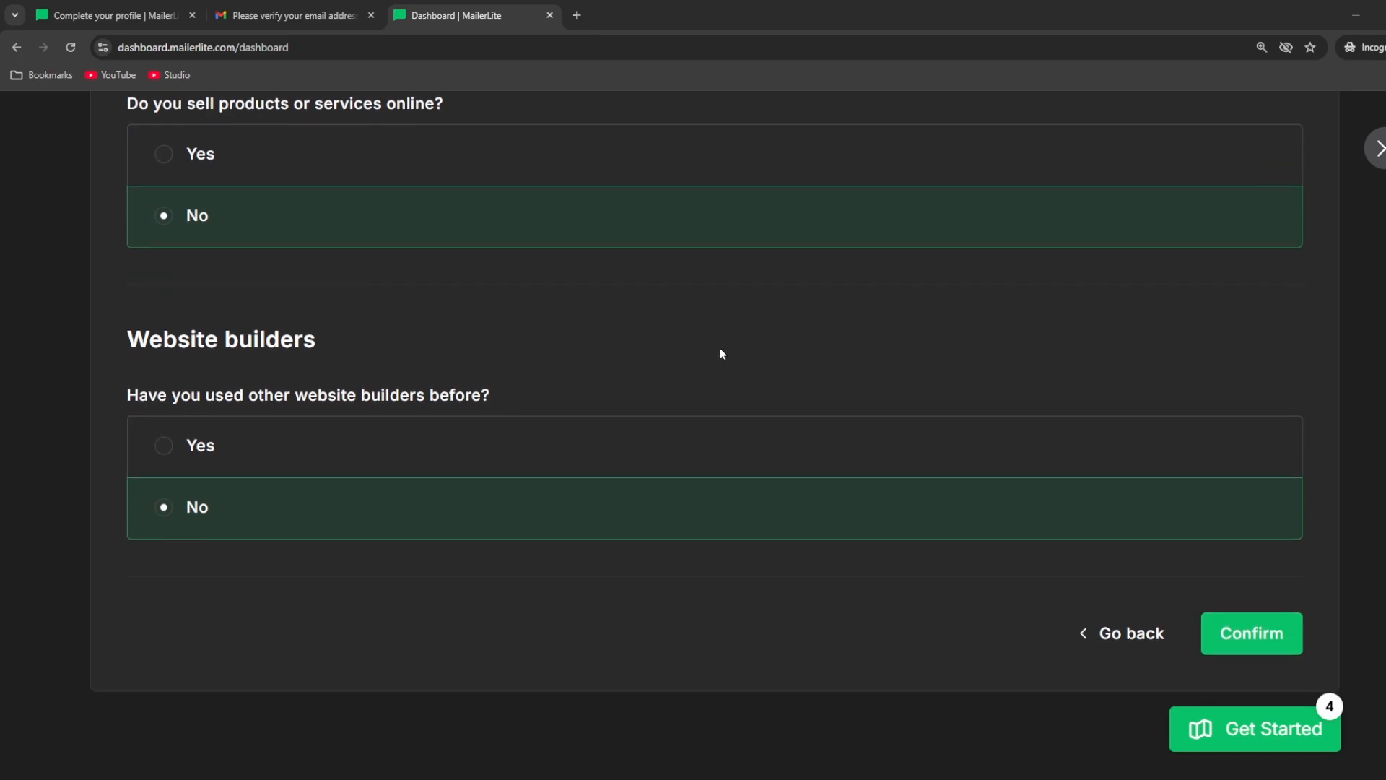
click(1236, 641)
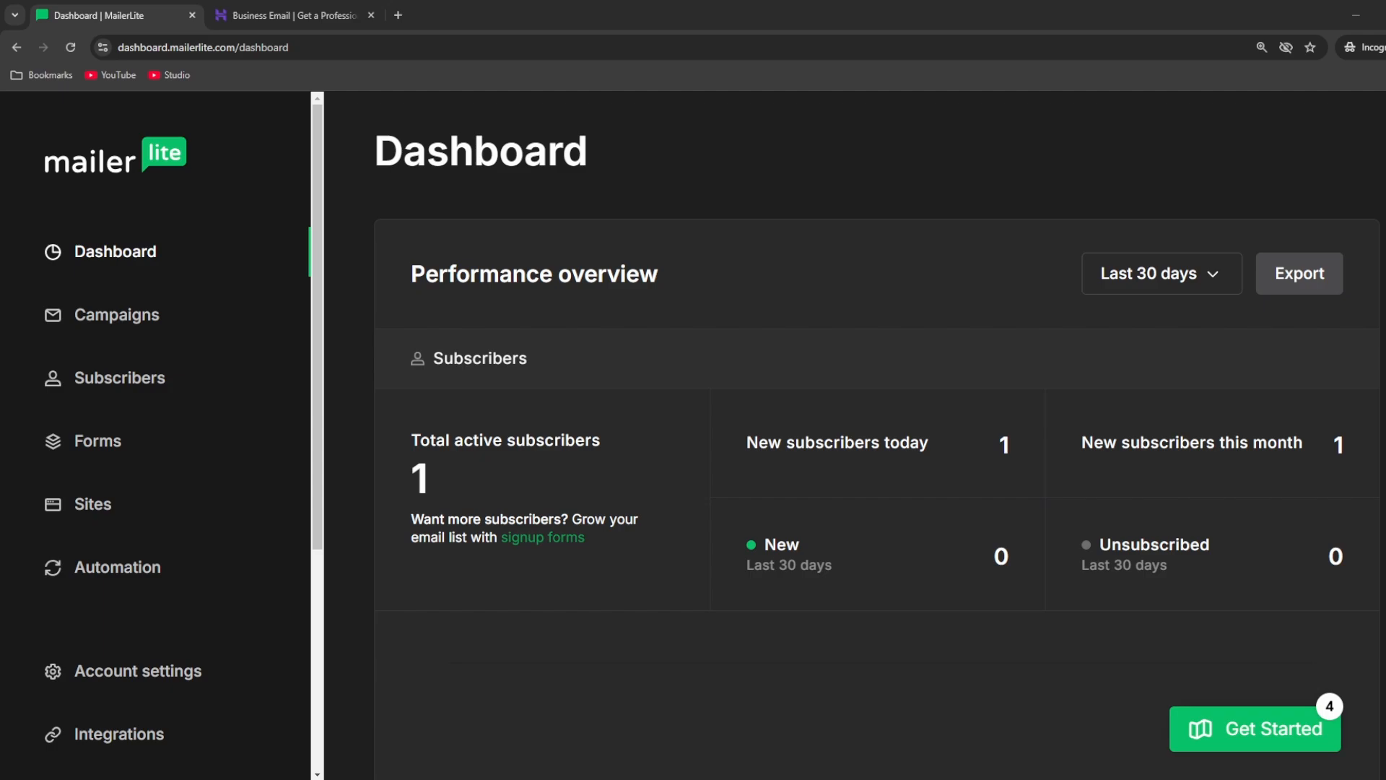
Open the account's domain settings and start adding a sending domain
click(190, 673)
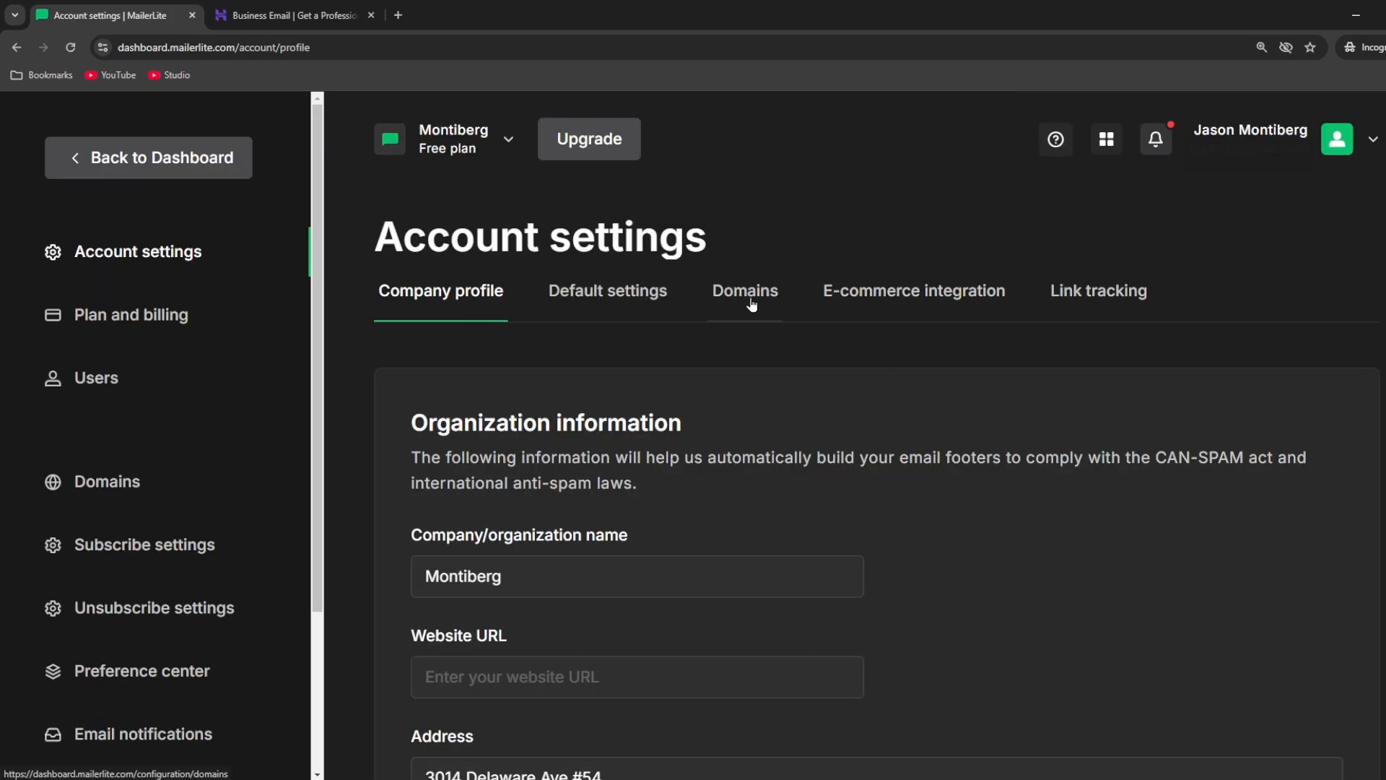
click(751, 304)
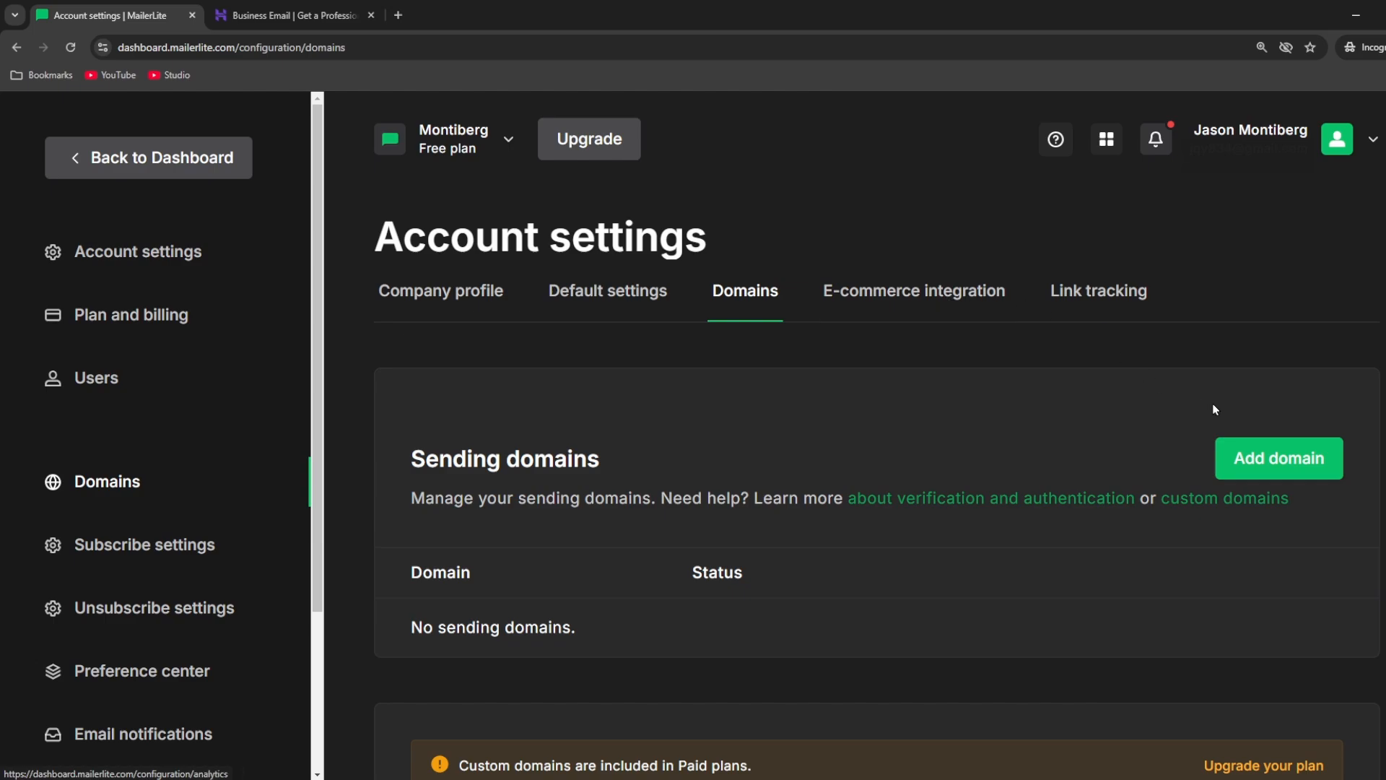
click(1265, 449)
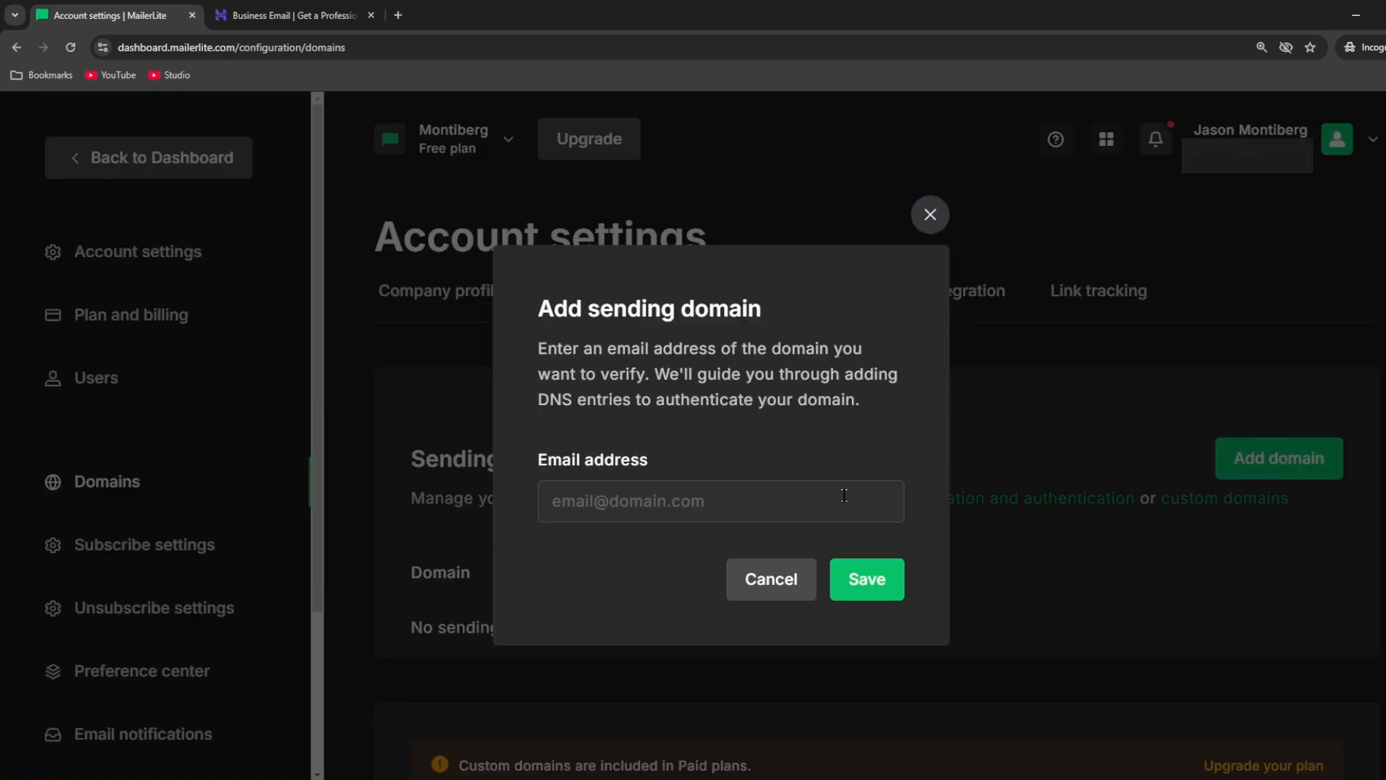
click(819, 495)
Switch to the Hostinger page and review the features of the Business Starter and Business Premium email plans
click(292, 16)
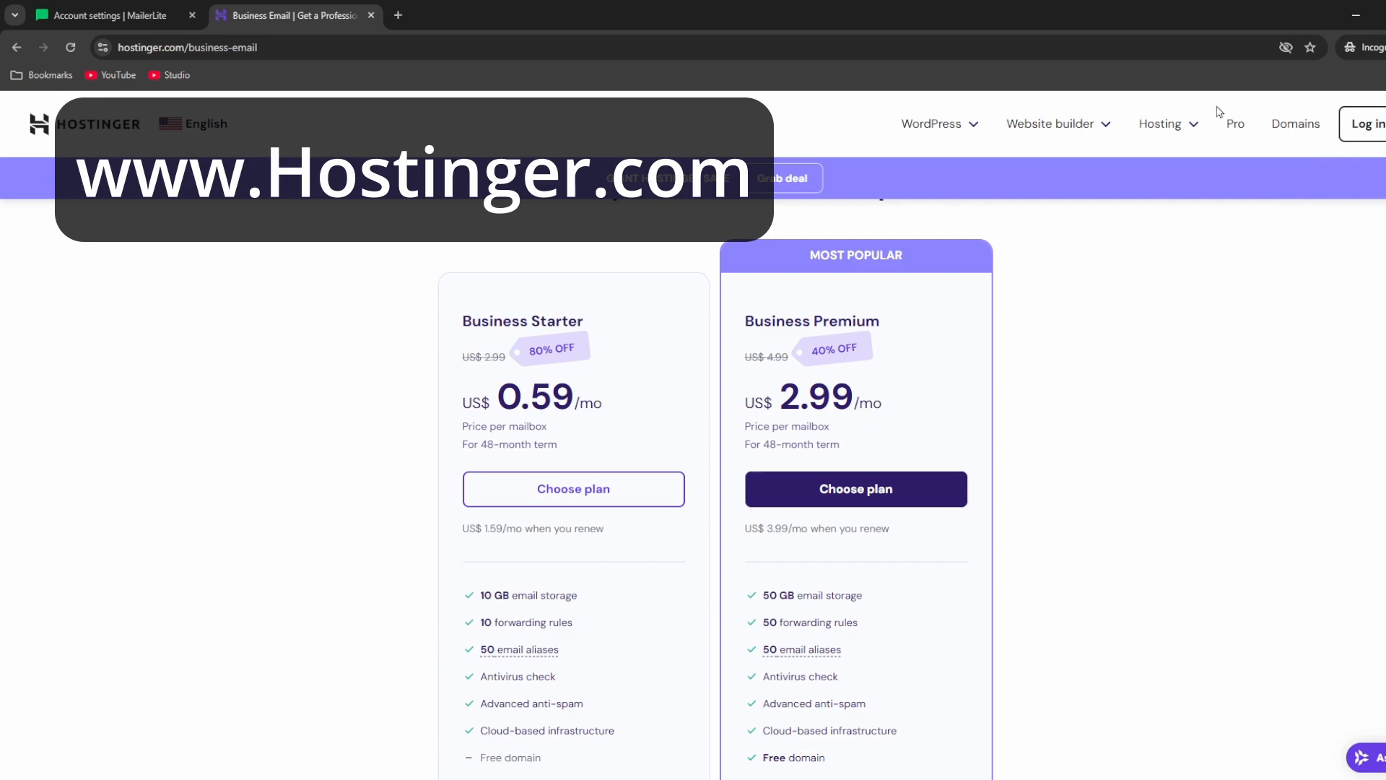
click(1160, 123)
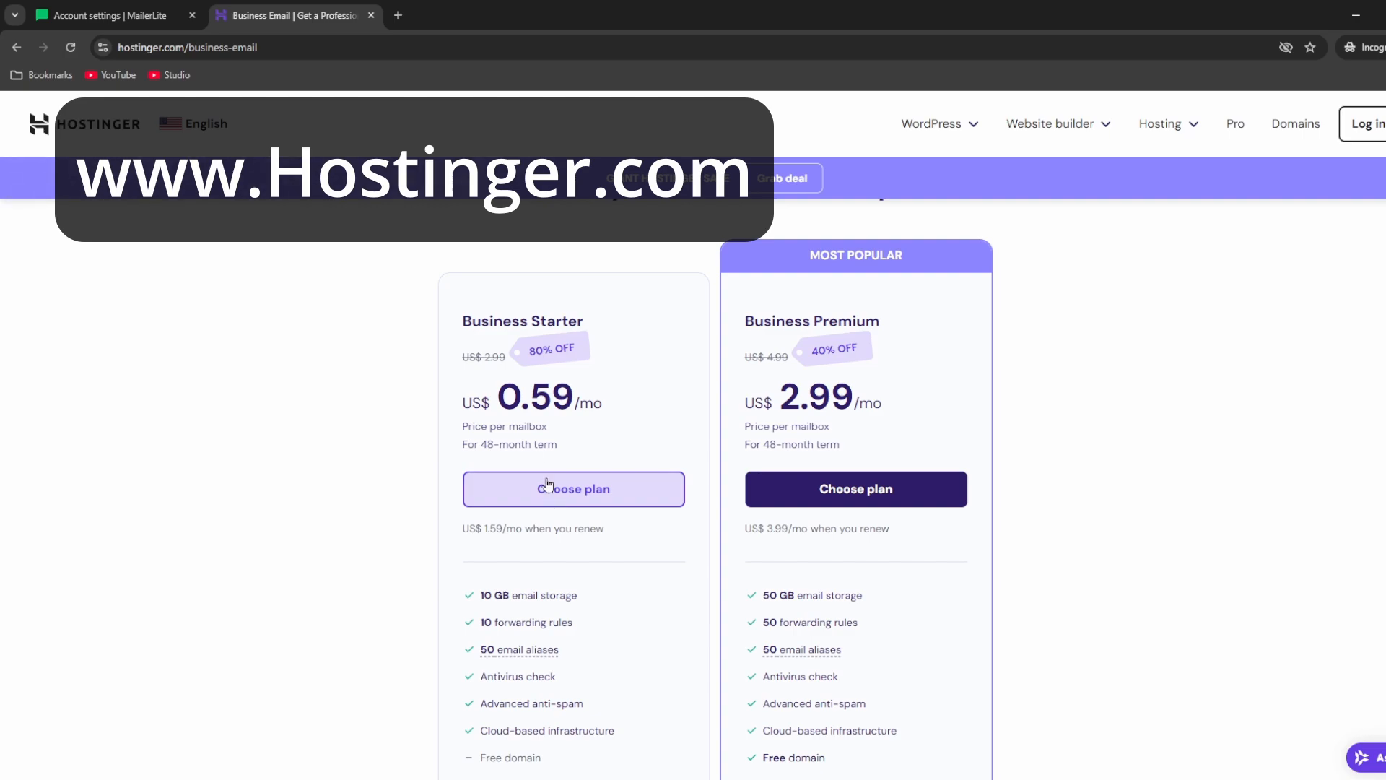
drag(463, 444, 573, 452)
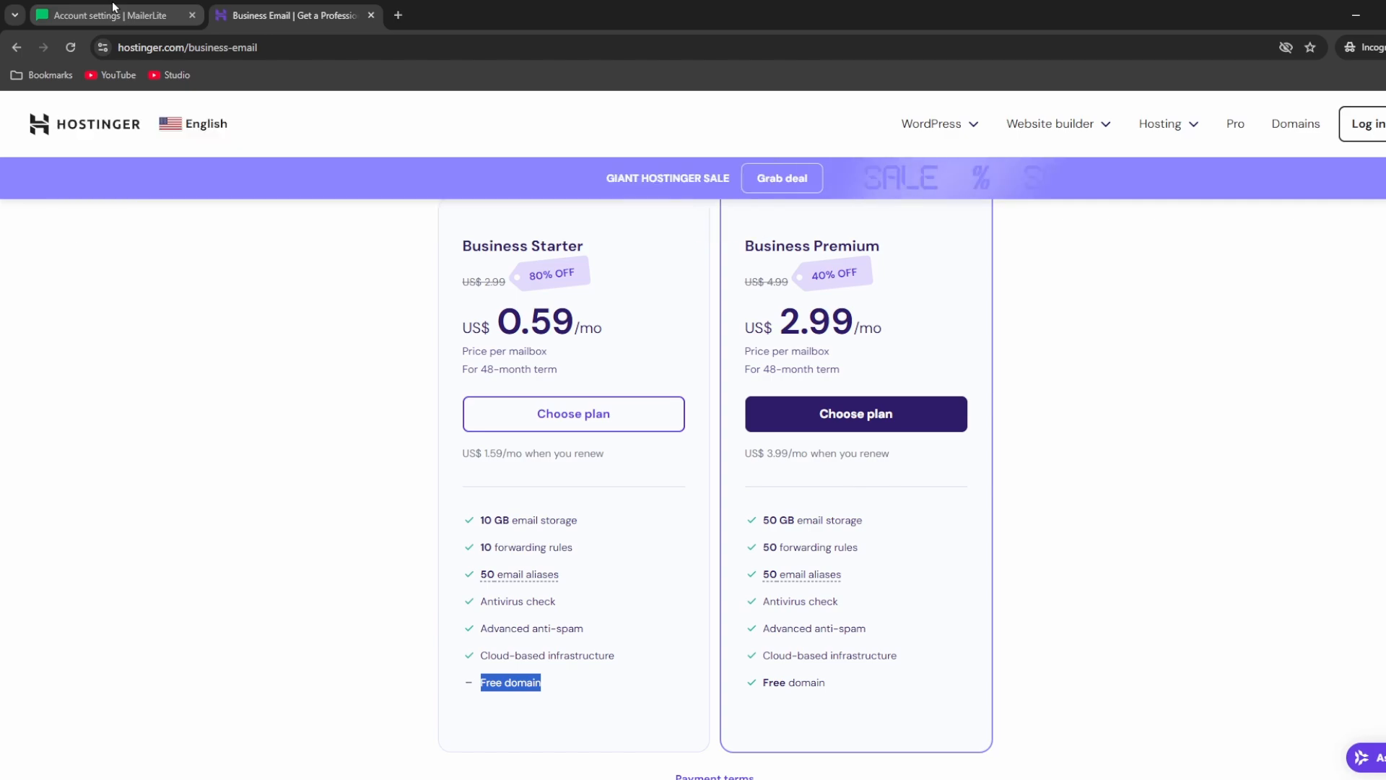
Return to MailerLite, save the business email address for the sending domain, and authorize the domain's connection through Cloudflare
click(115, 8)
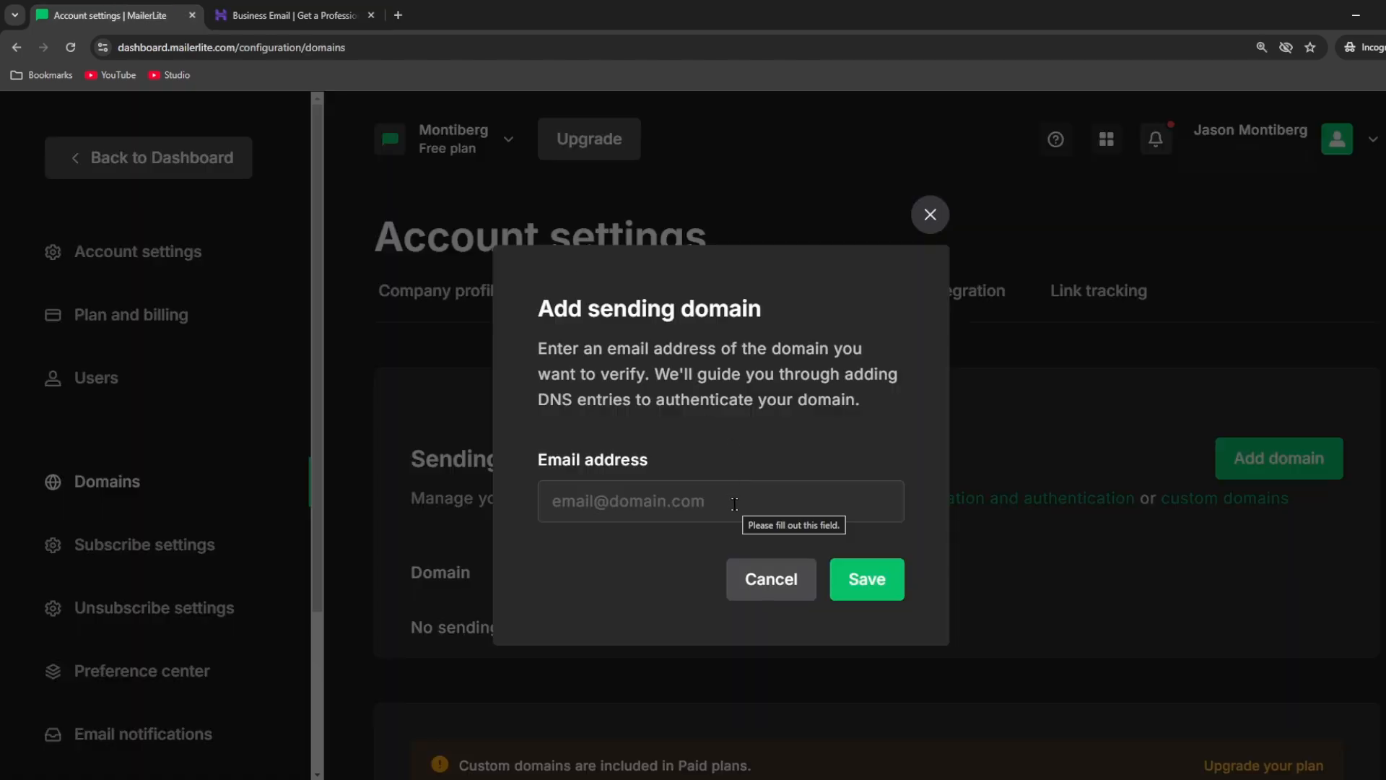
key(ctrl+v)
click(886, 593)
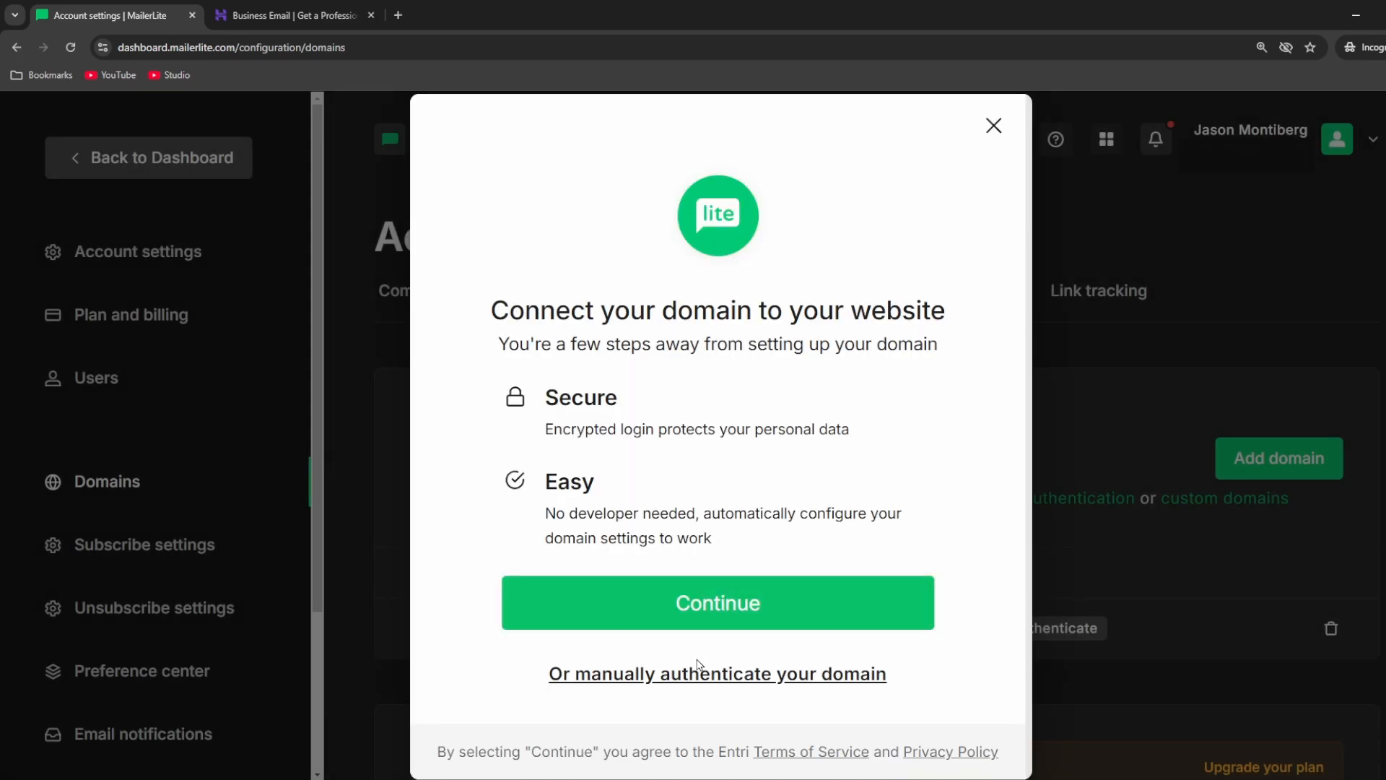
click(707, 613)
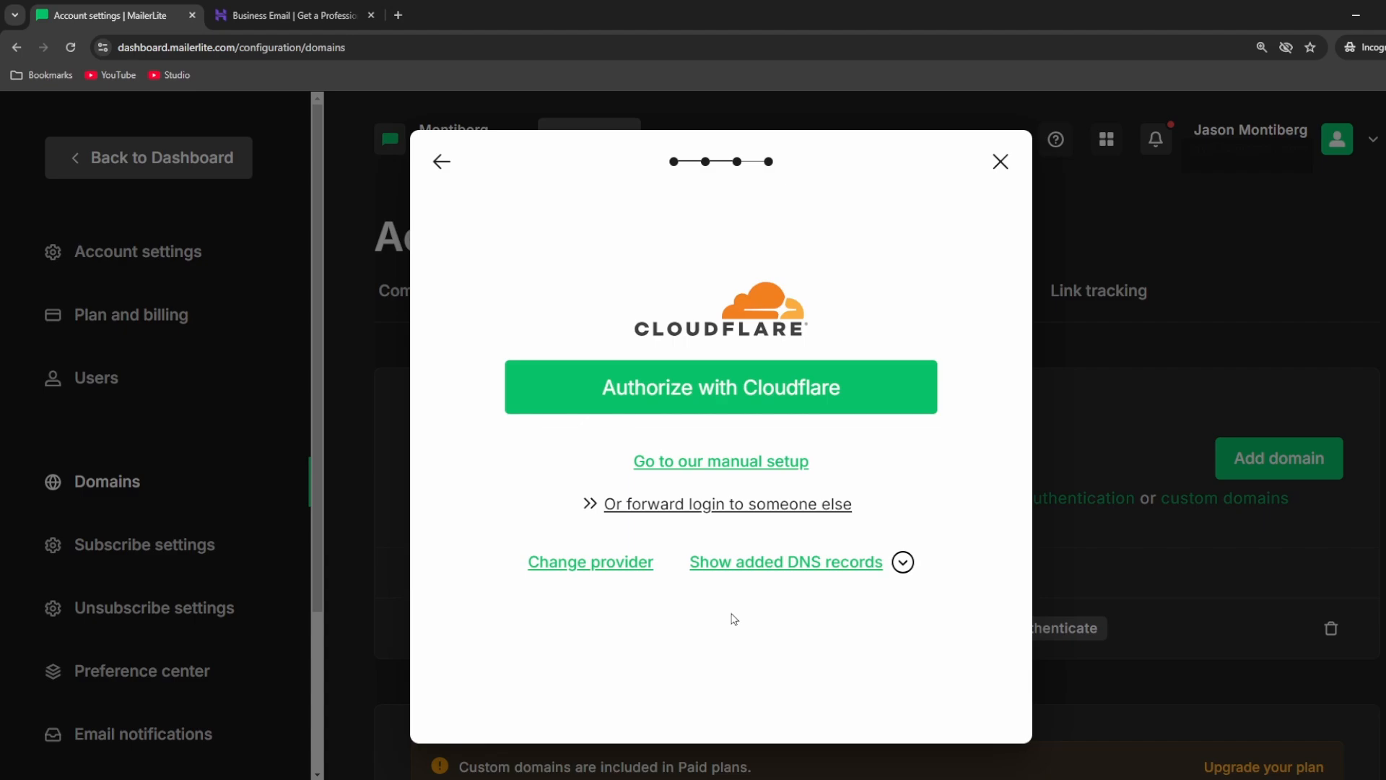
click(717, 391)
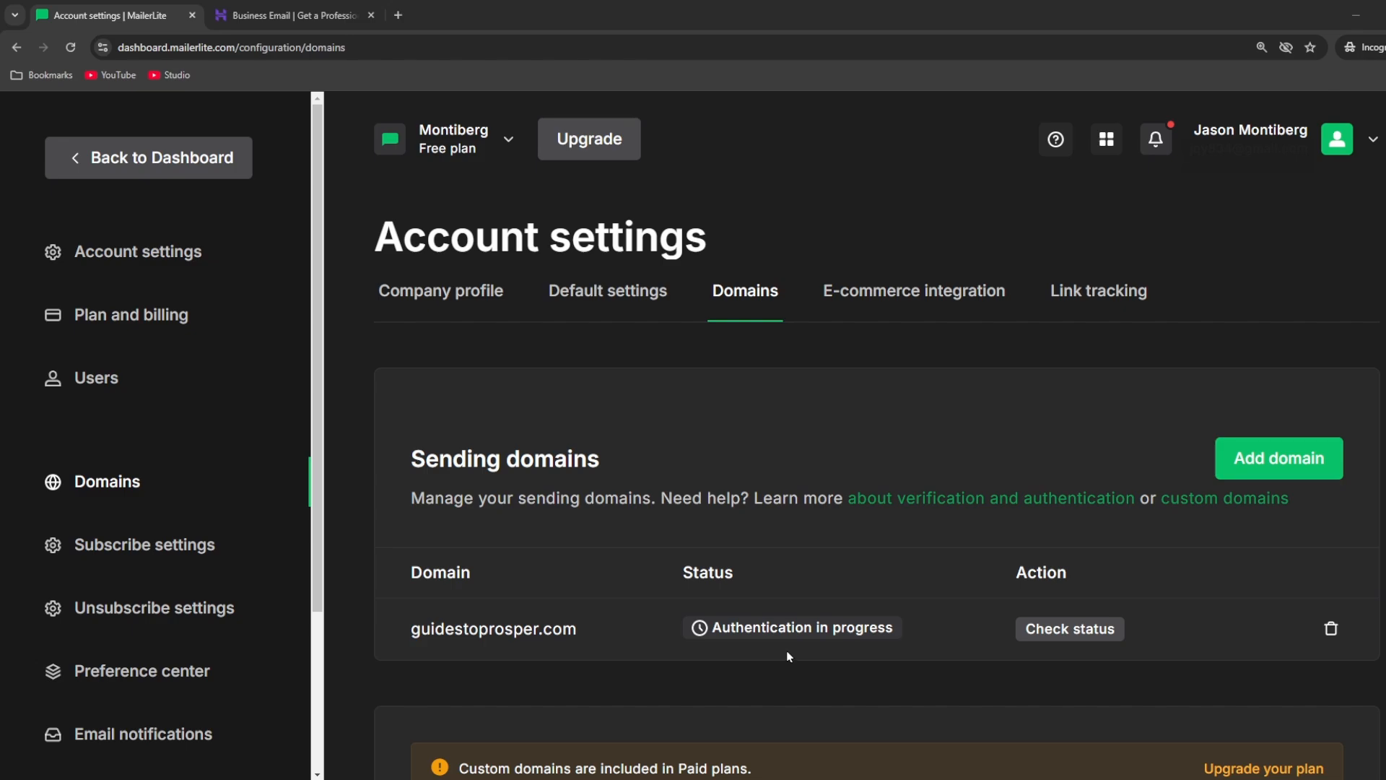
Check the authentication status of the guidestoprosper.com sending domain
mouse_move(793, 633)
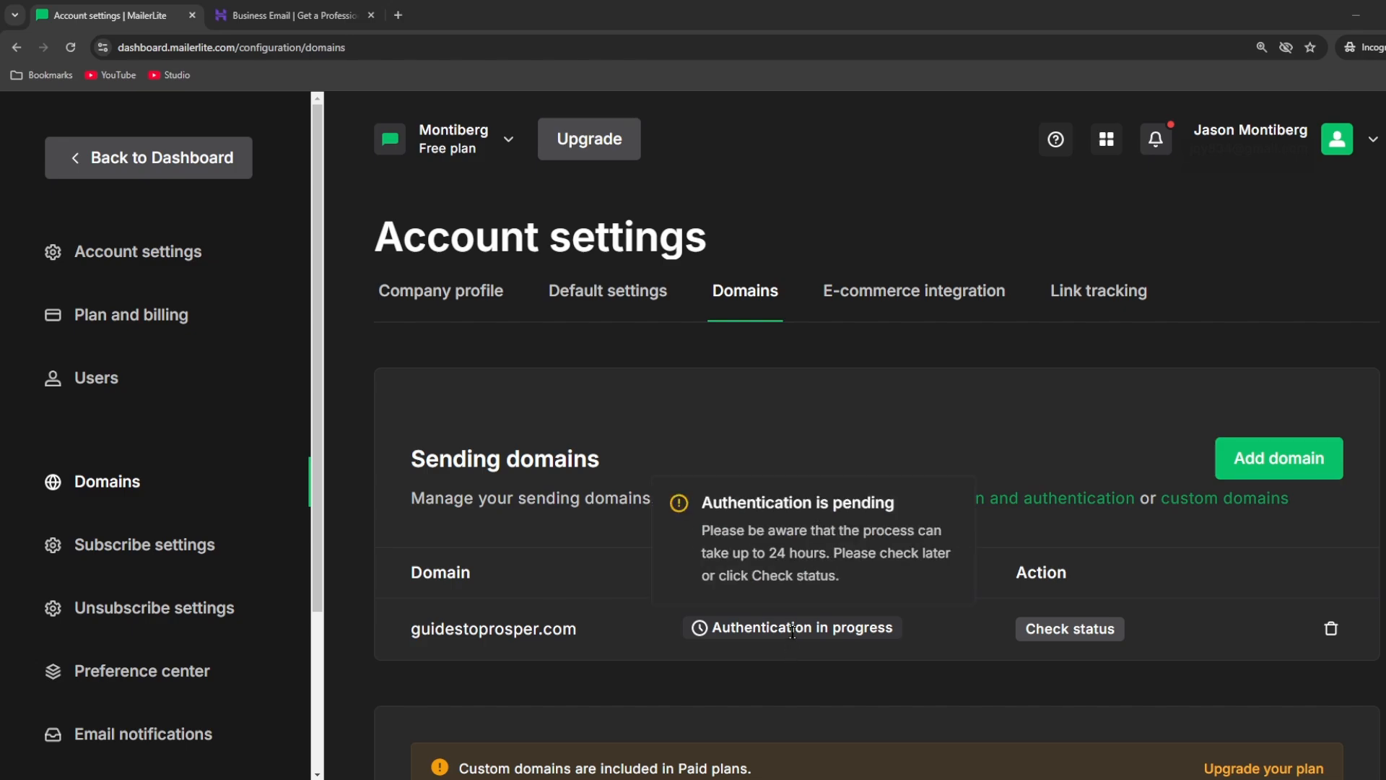
click(1113, 635)
scroll(767, 574, down, 1)
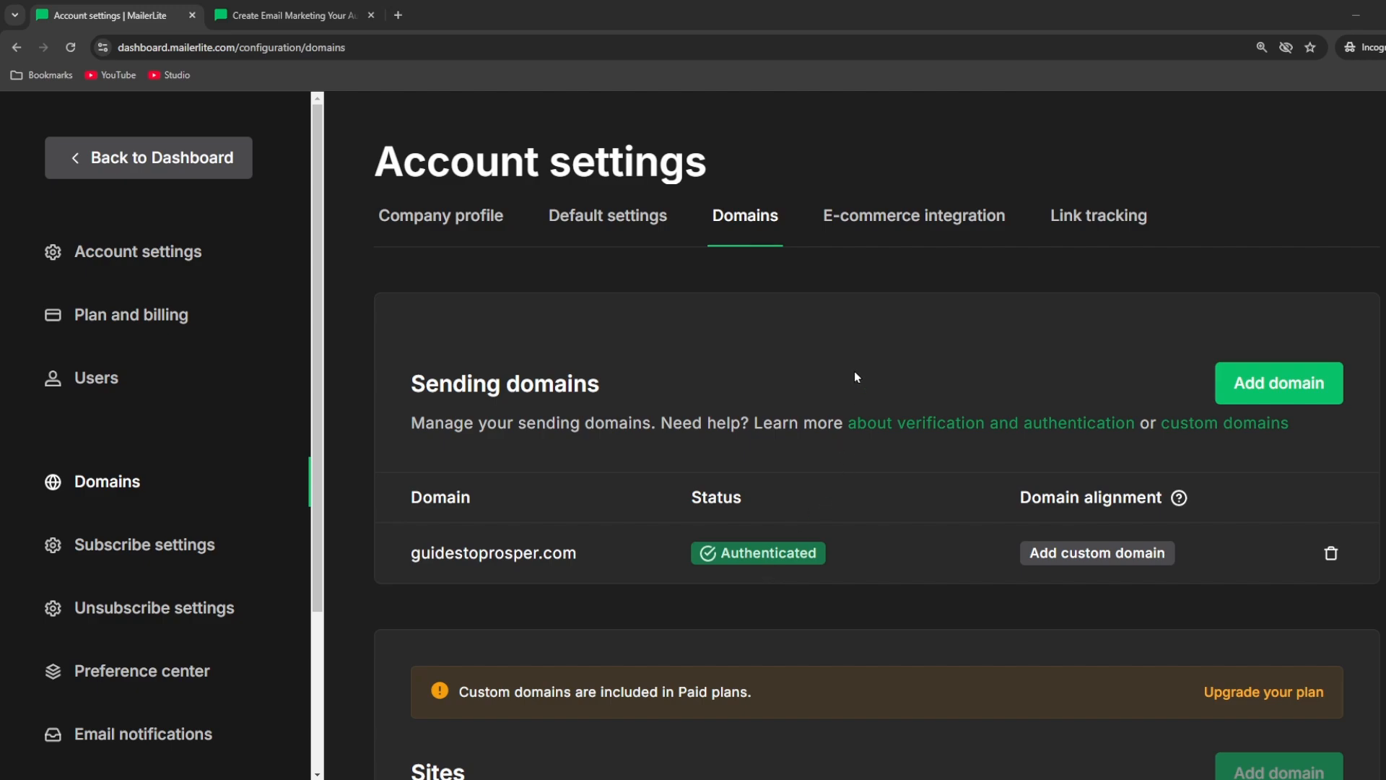
Go from the e-commerce integration settings to the Integrations page and review featured integrations such as WooCommerce, Shopify, Canva and Stripe
click(893, 215)
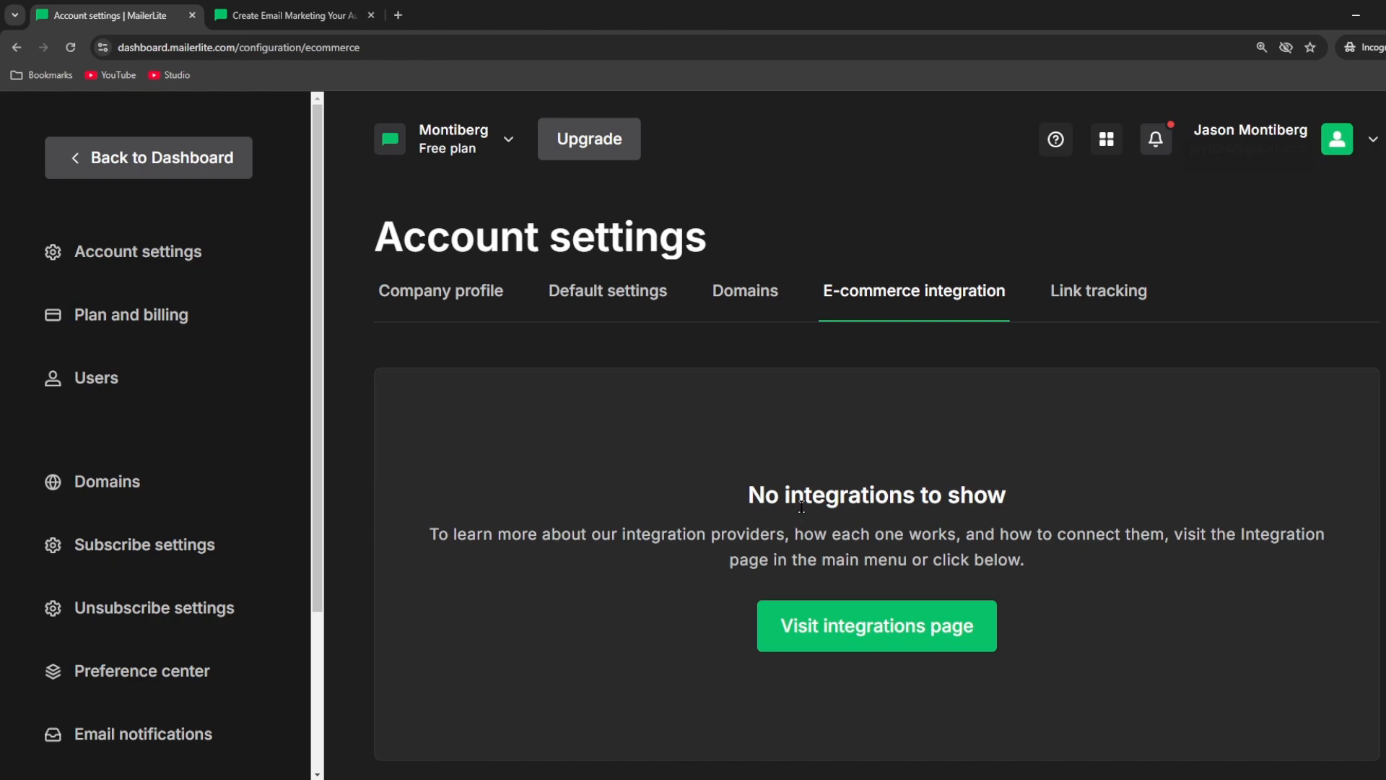
click(877, 643)
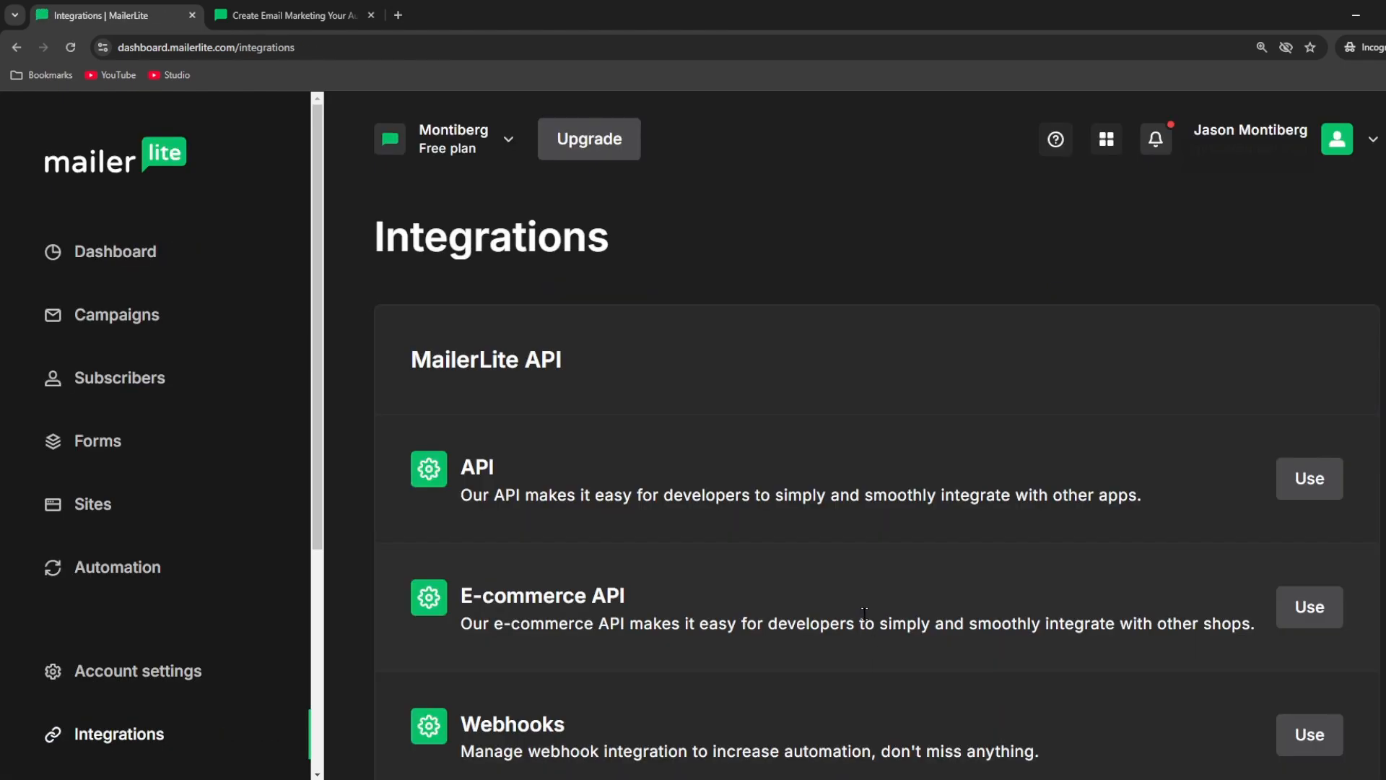
scroll(866, 621, down, 10)
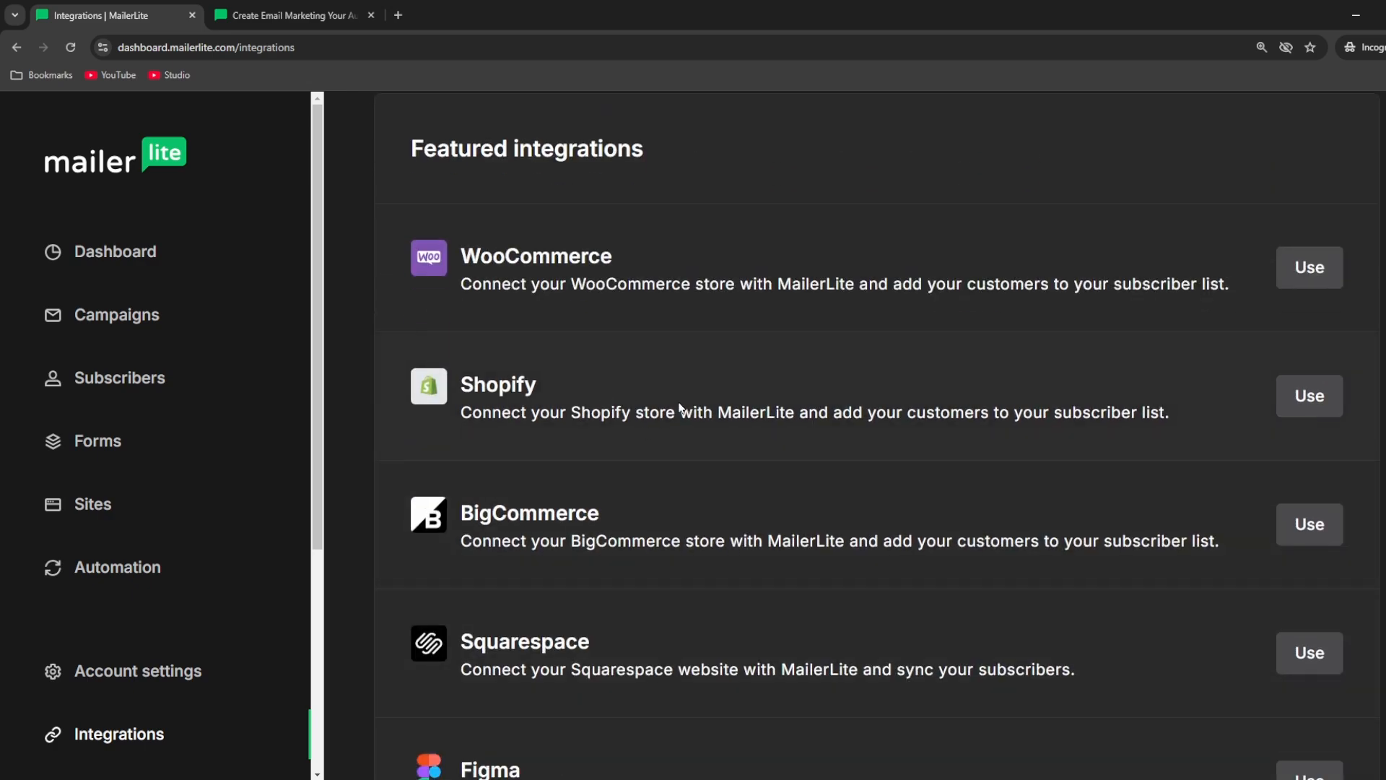
drag(844, 411, 1110, 409)
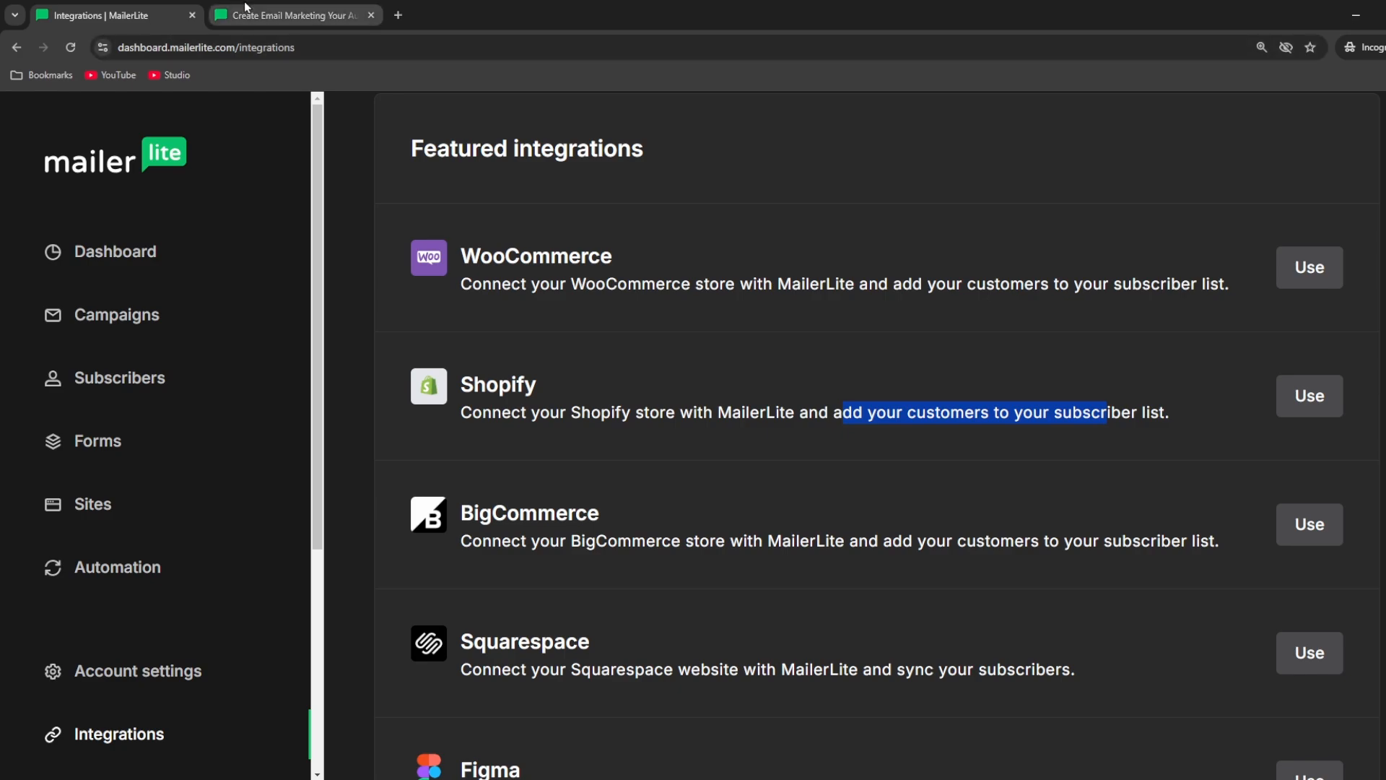
scroll(684, 434, down, 9)
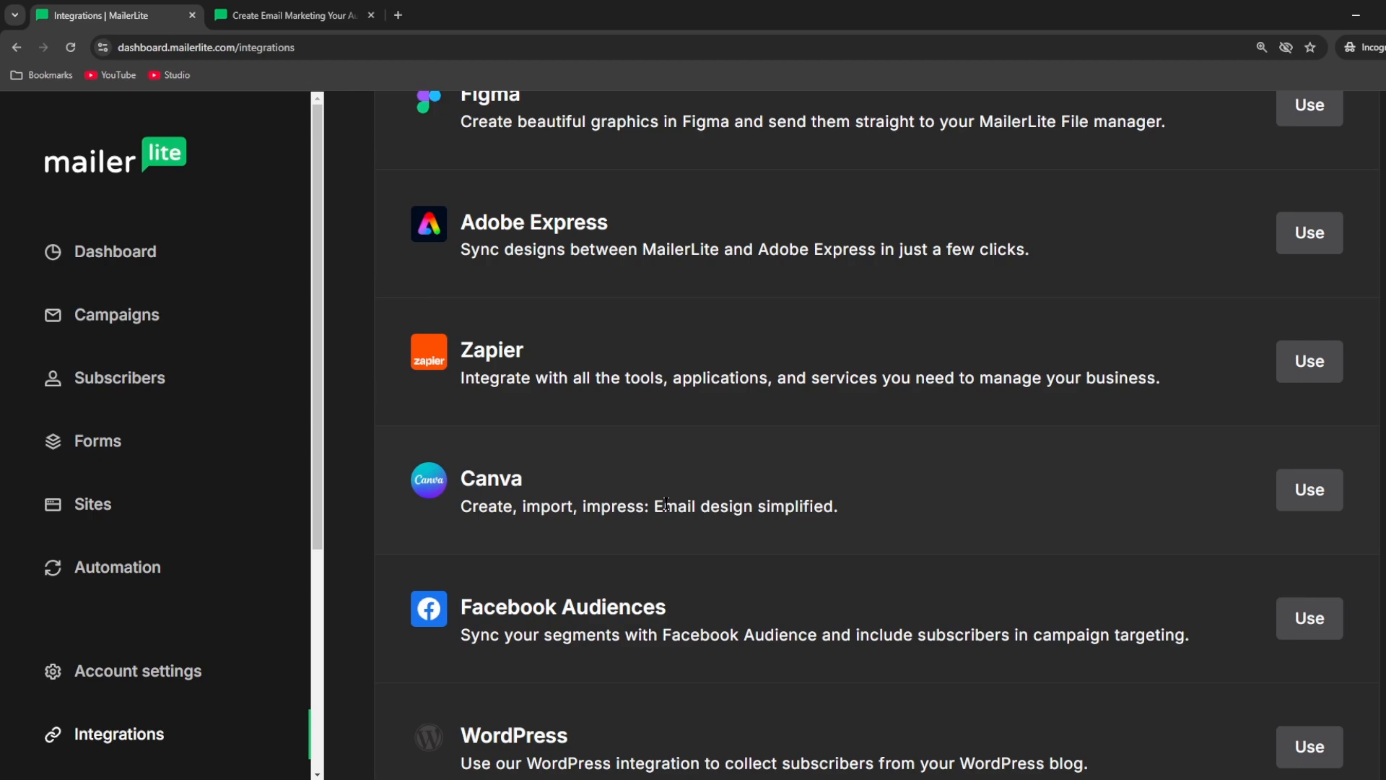
scroll(666, 505, down, 4)
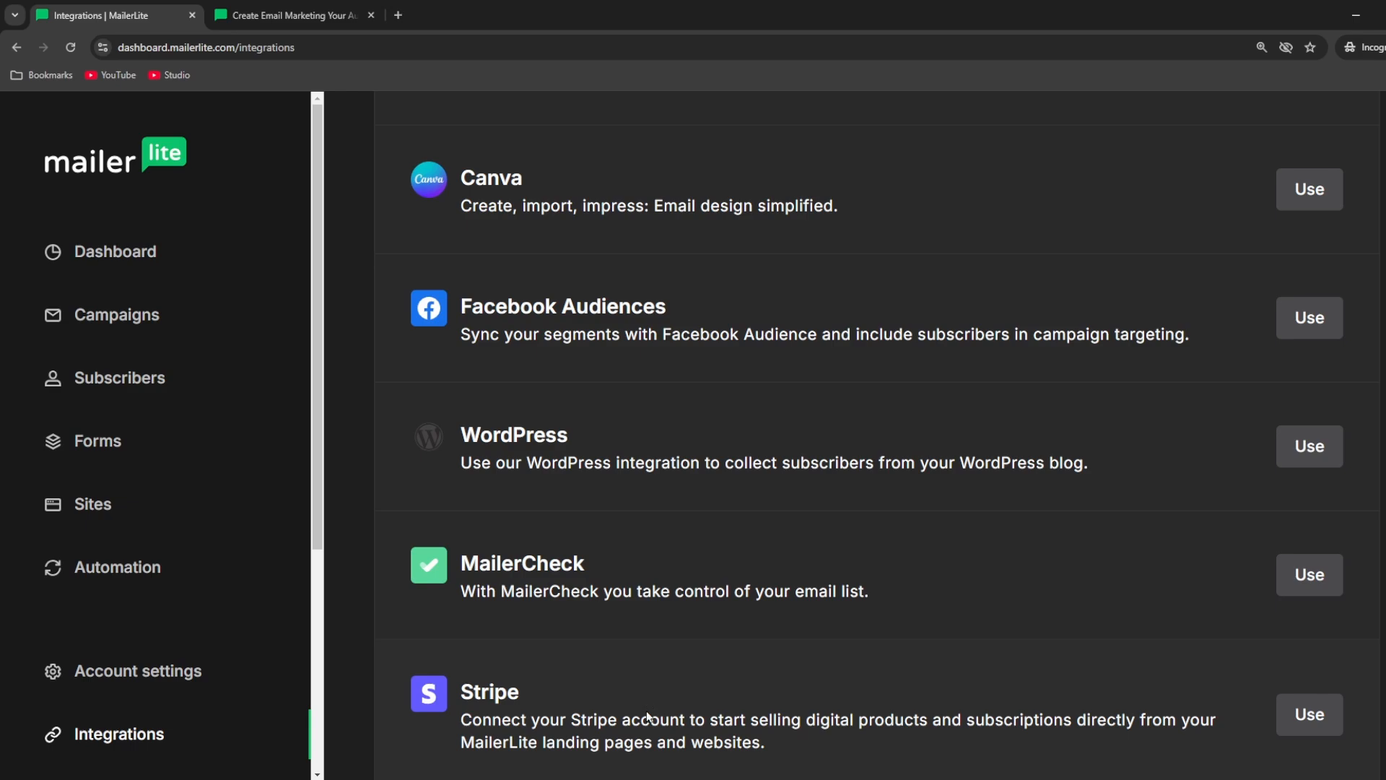
scroll(650, 709, up, 15)
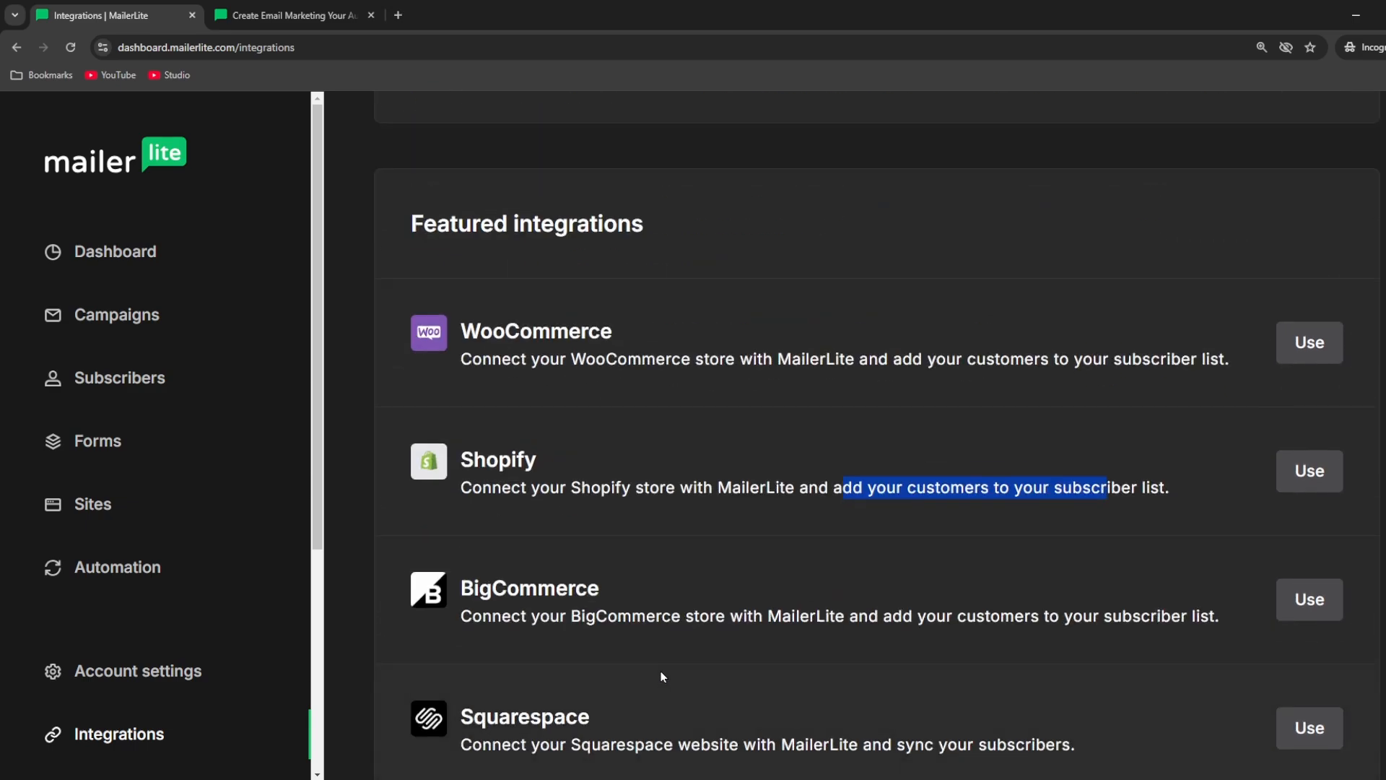
drag(625, 358, 695, 360)
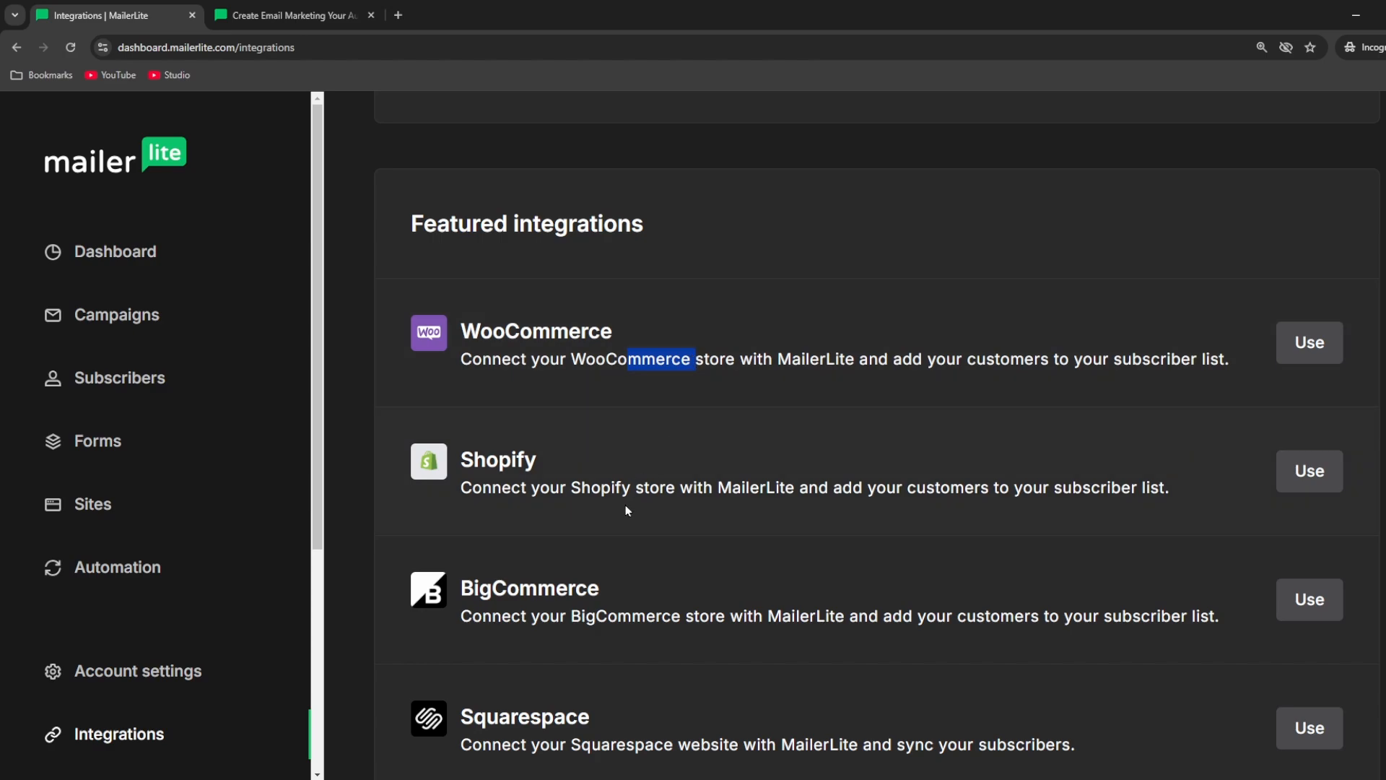
drag(623, 489, 685, 494)
click(684, 494)
scroll(685, 493, down, 1)
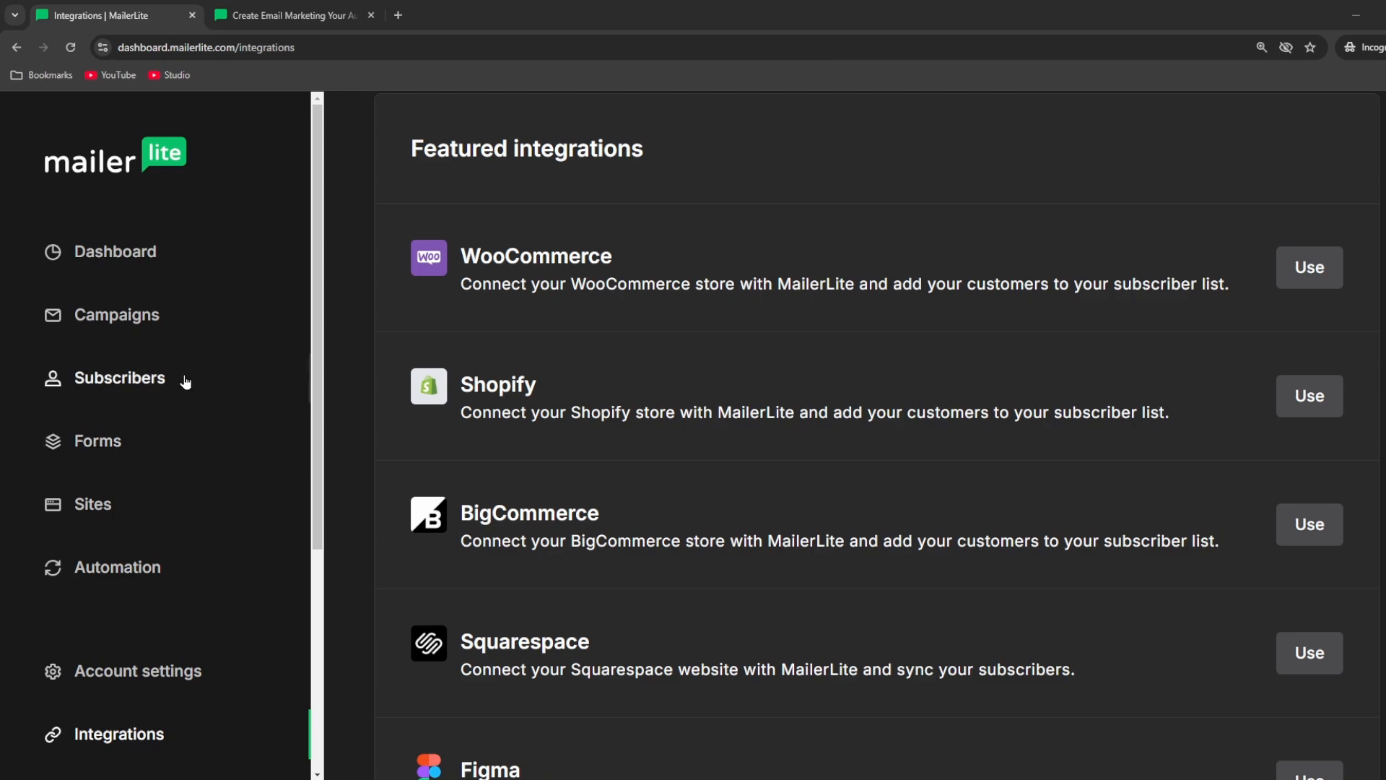
Start adding new subscribers, review the import methods and open the form for a single subscriber
click(232, 372)
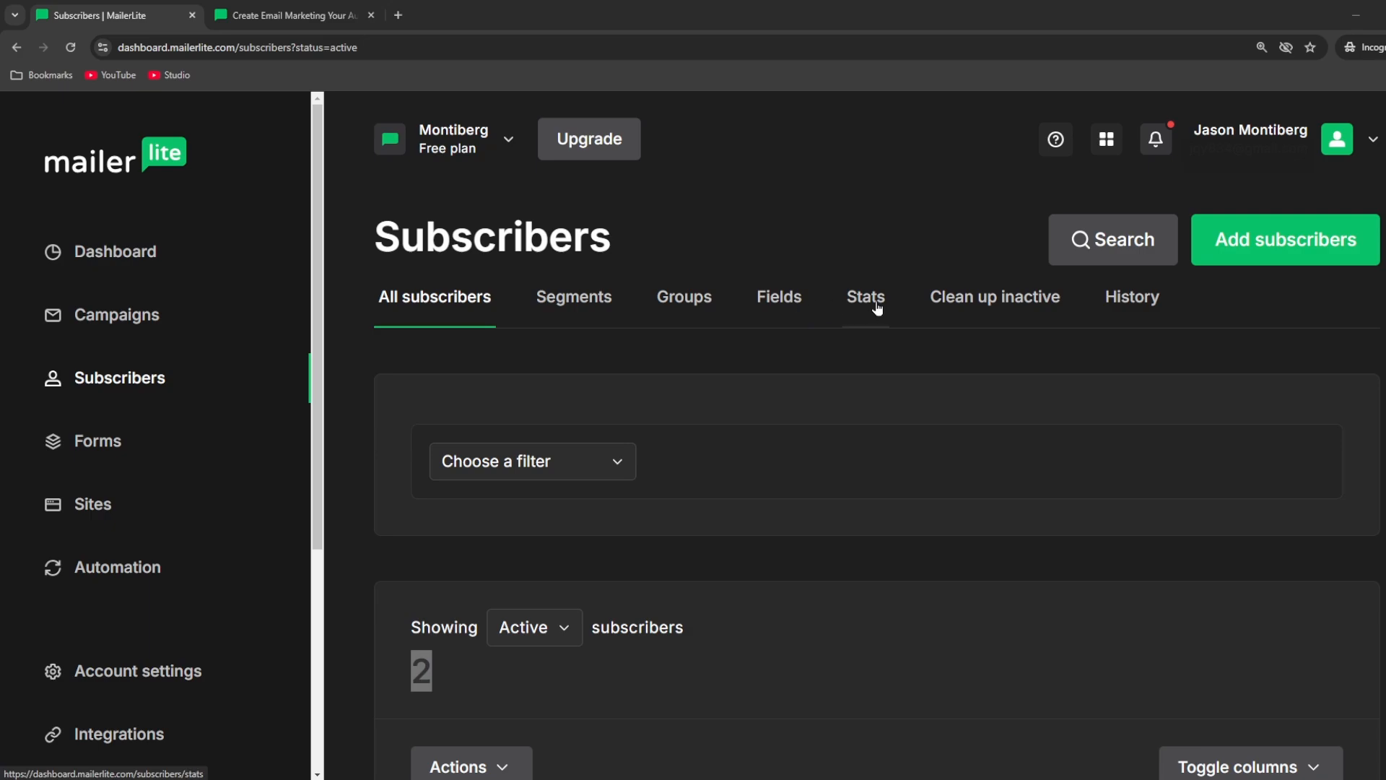
click(1237, 246)
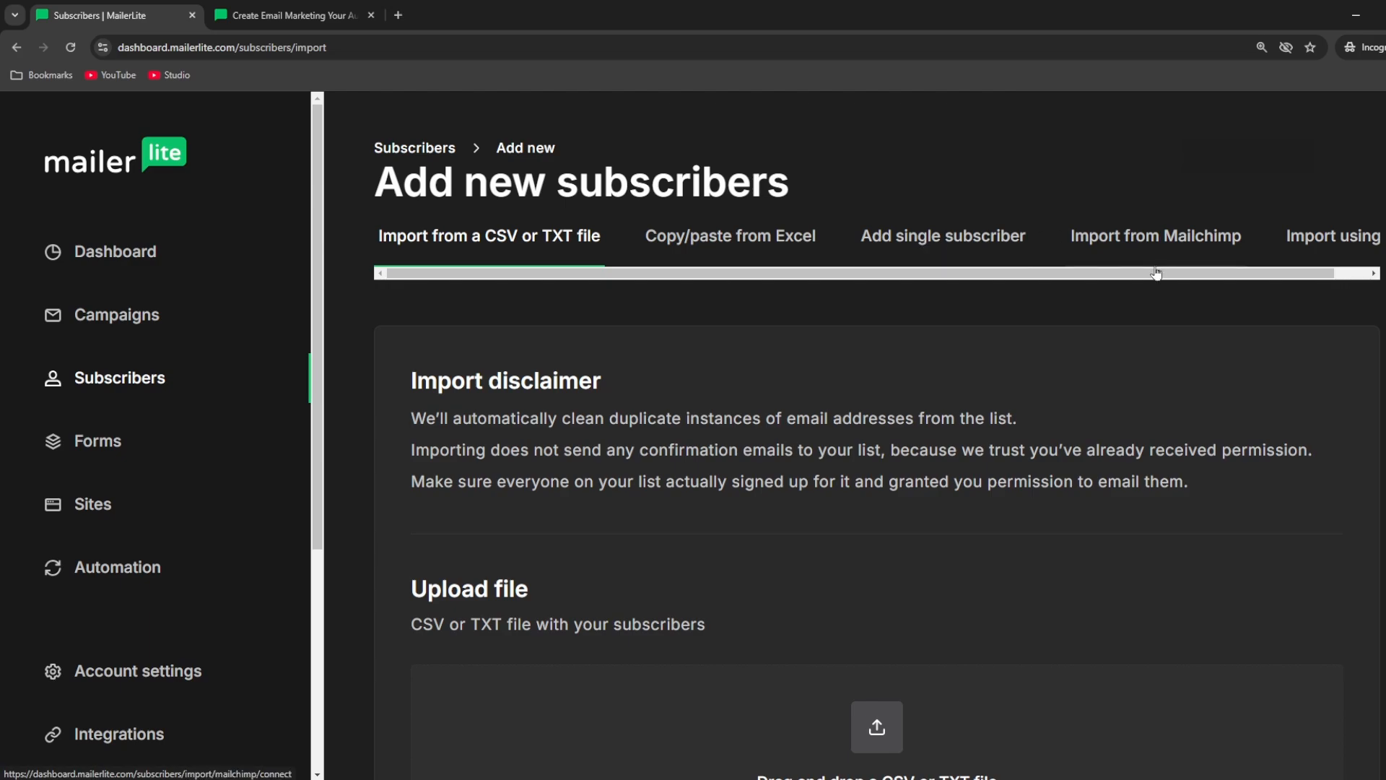
drag(1153, 274, 1214, 274)
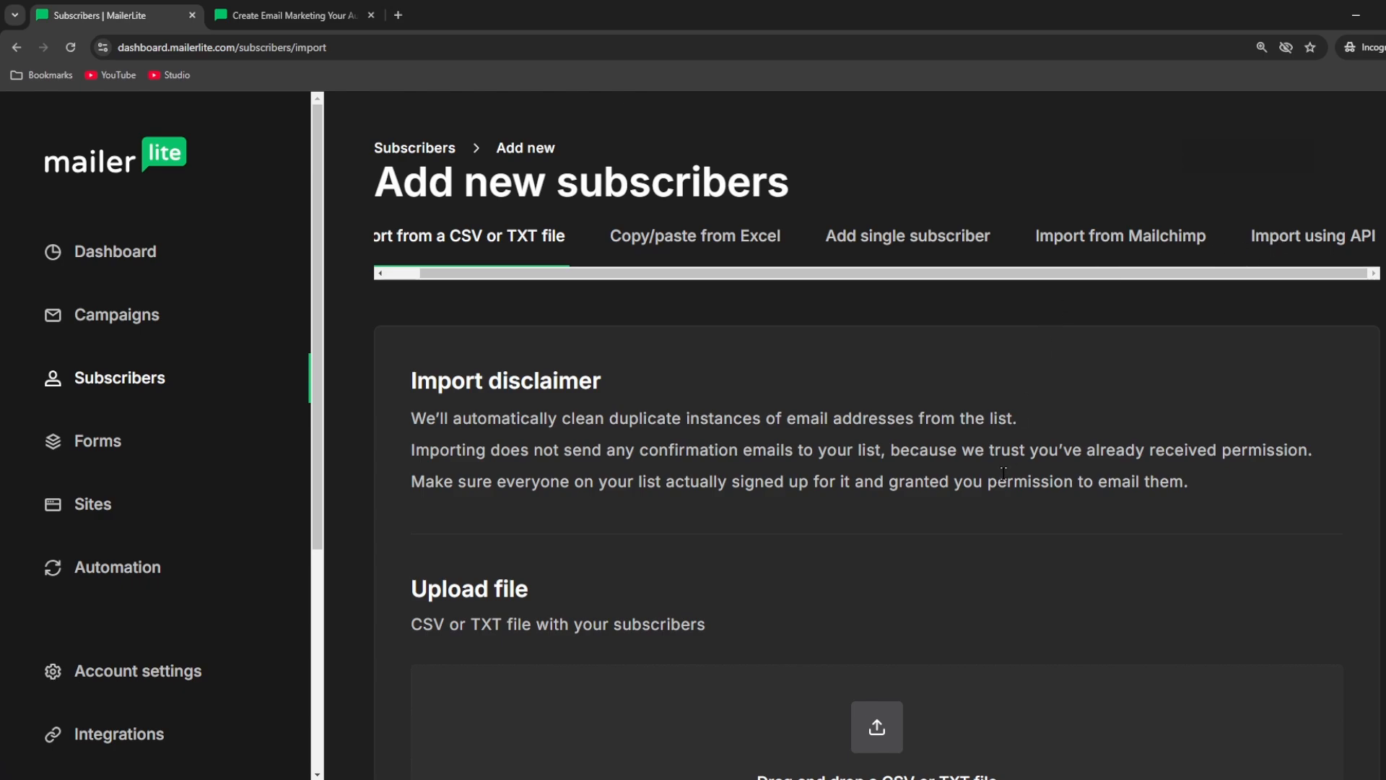
click(905, 233)
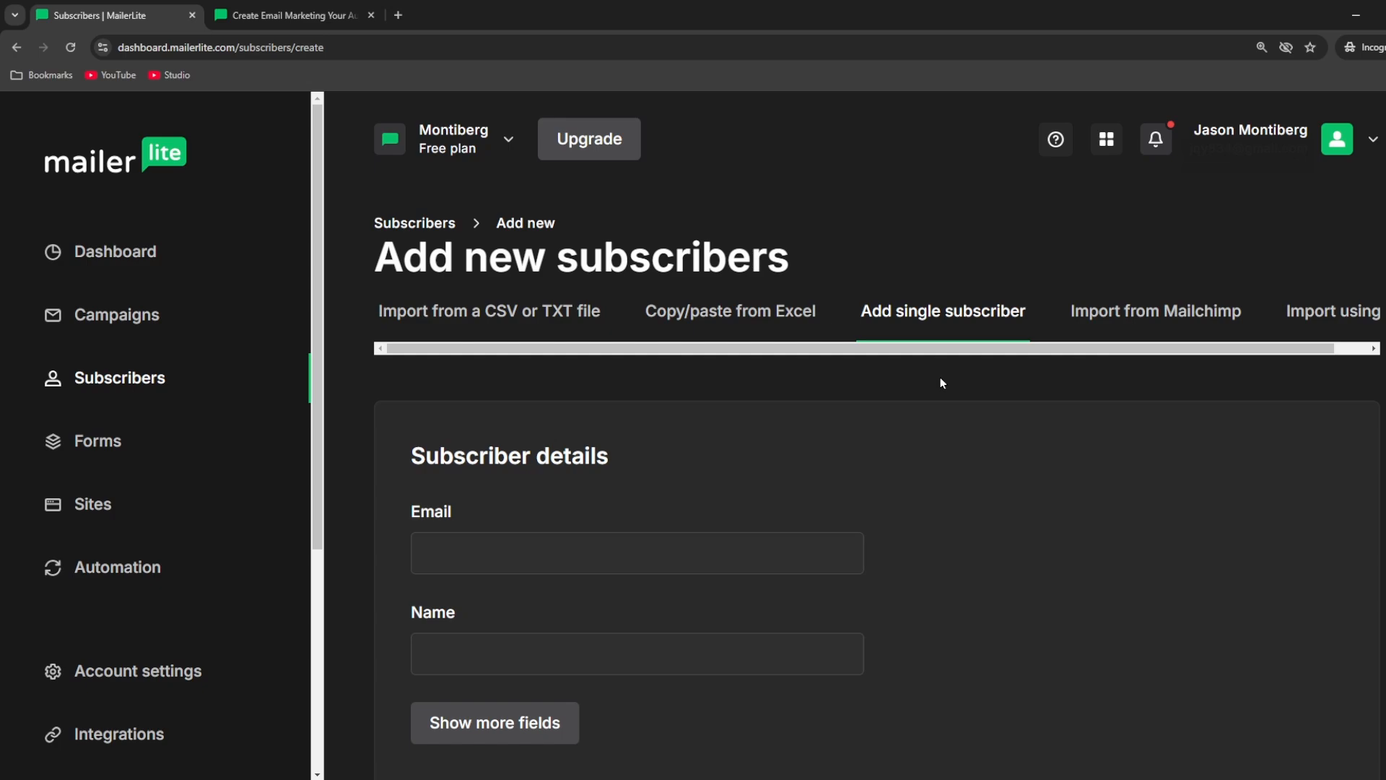
Choose the Shopify group for the new subscriber in the single subscriber form
scroll(940, 378, down, 3)
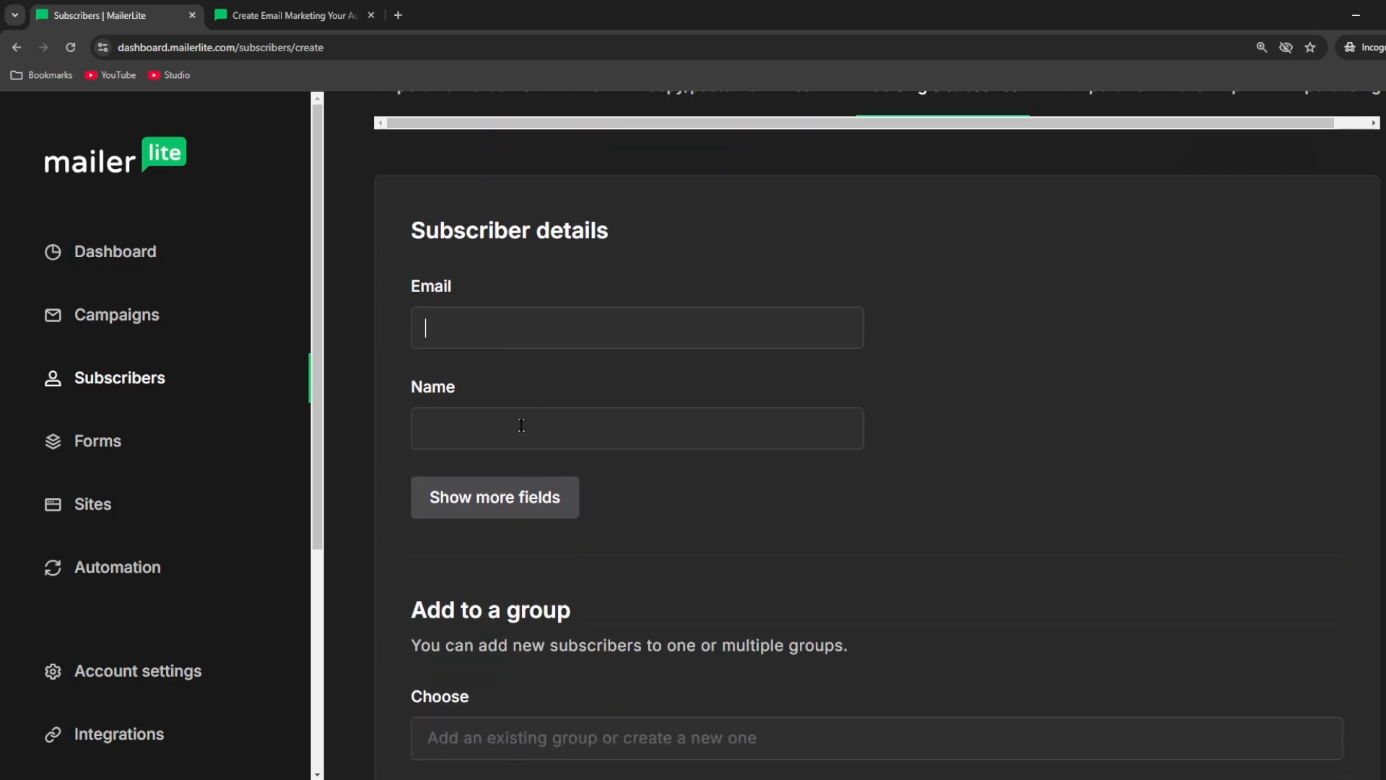
scroll(752, 397, down, 2)
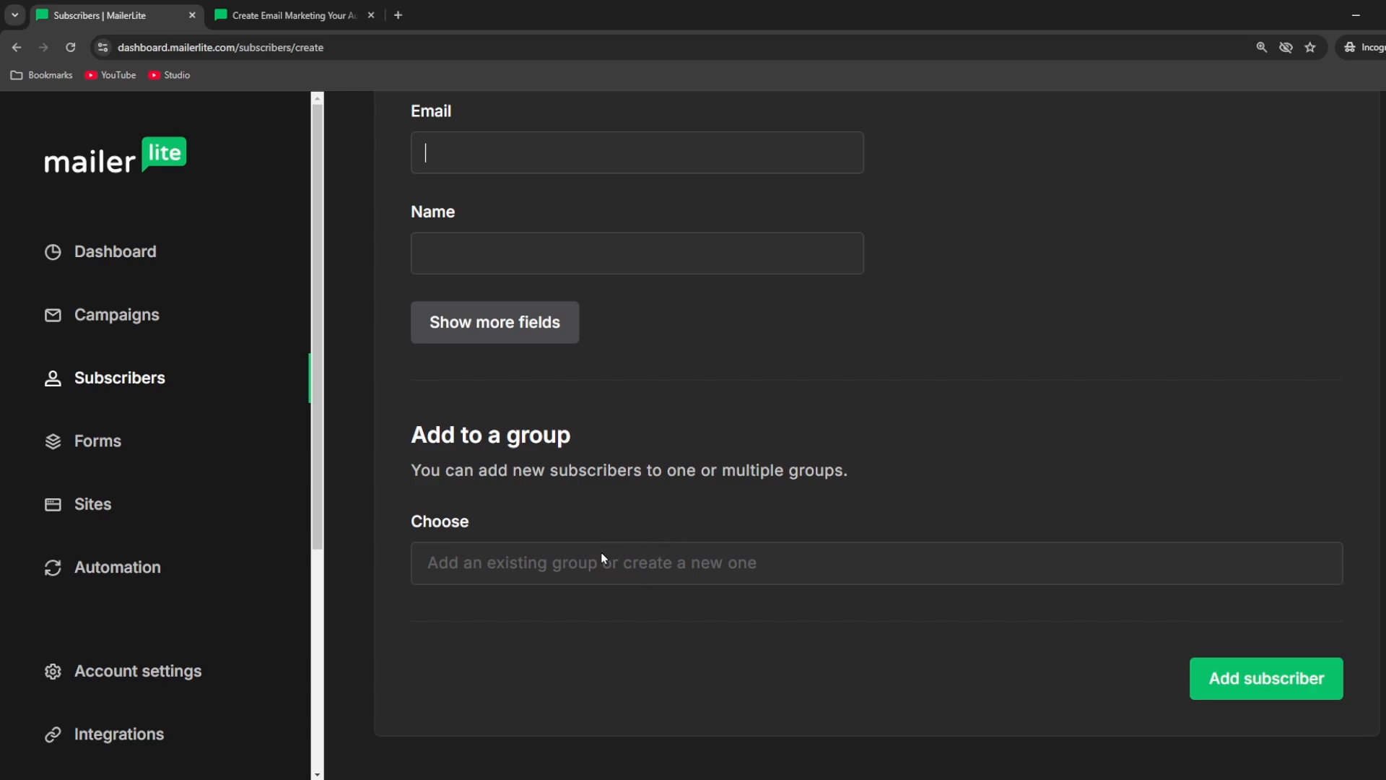
click(555, 563)
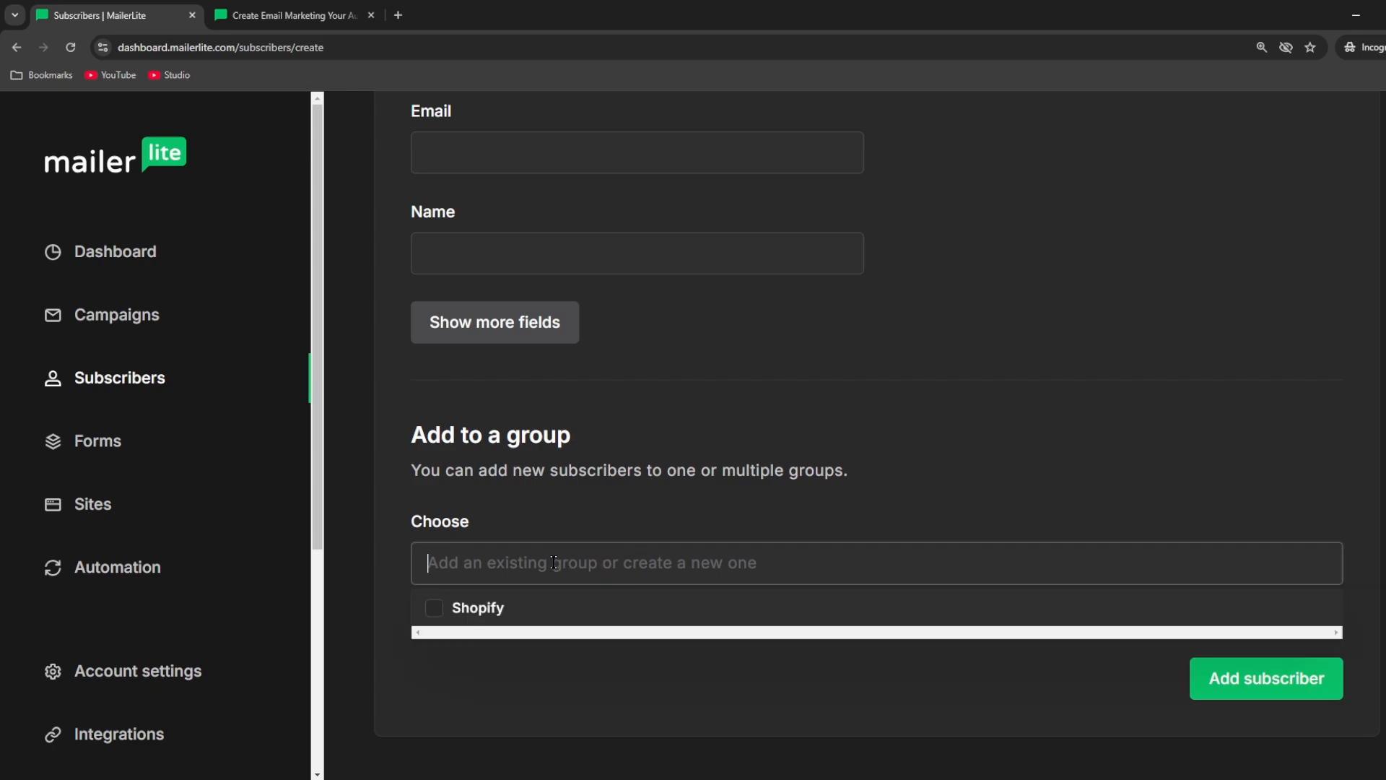
click(496, 607)
click(686, 691)
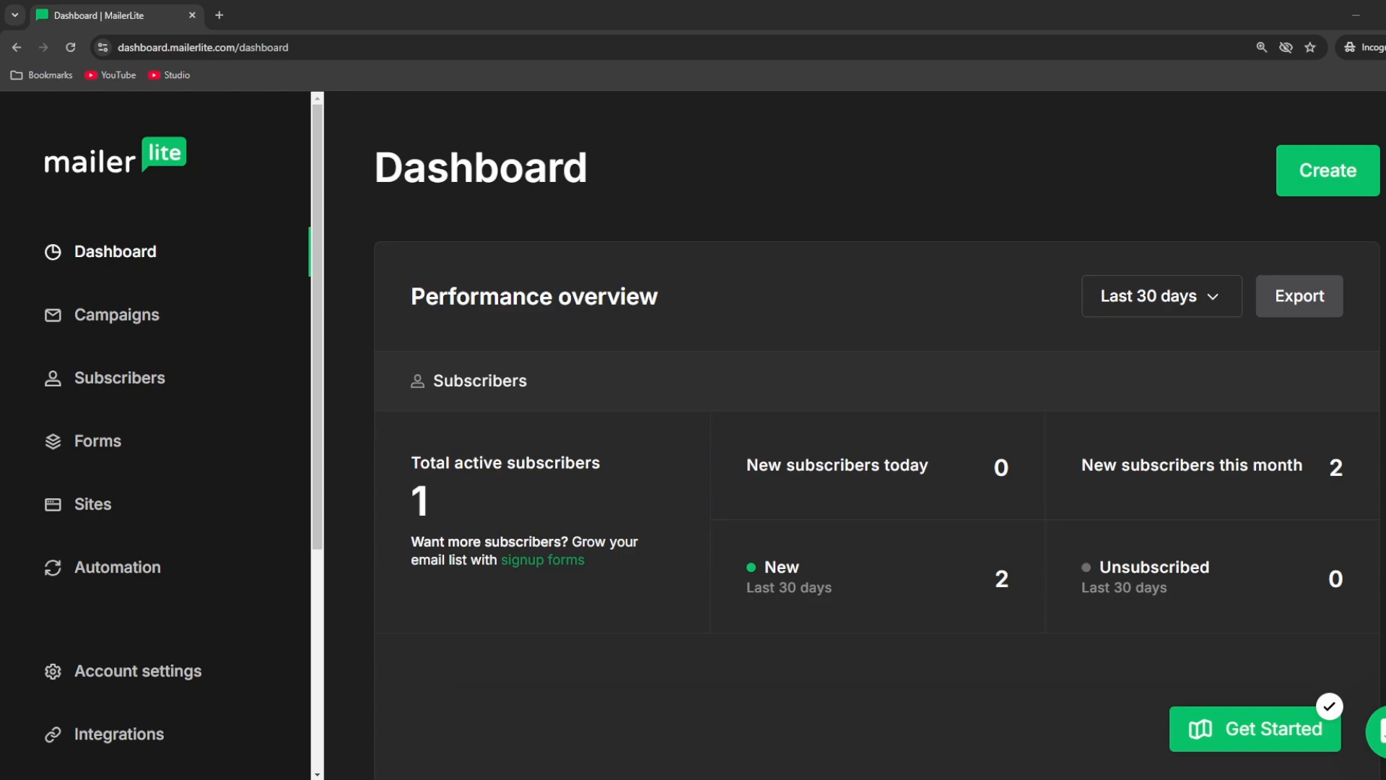
Create a new campaign of the Regular campaign type
click(158, 328)
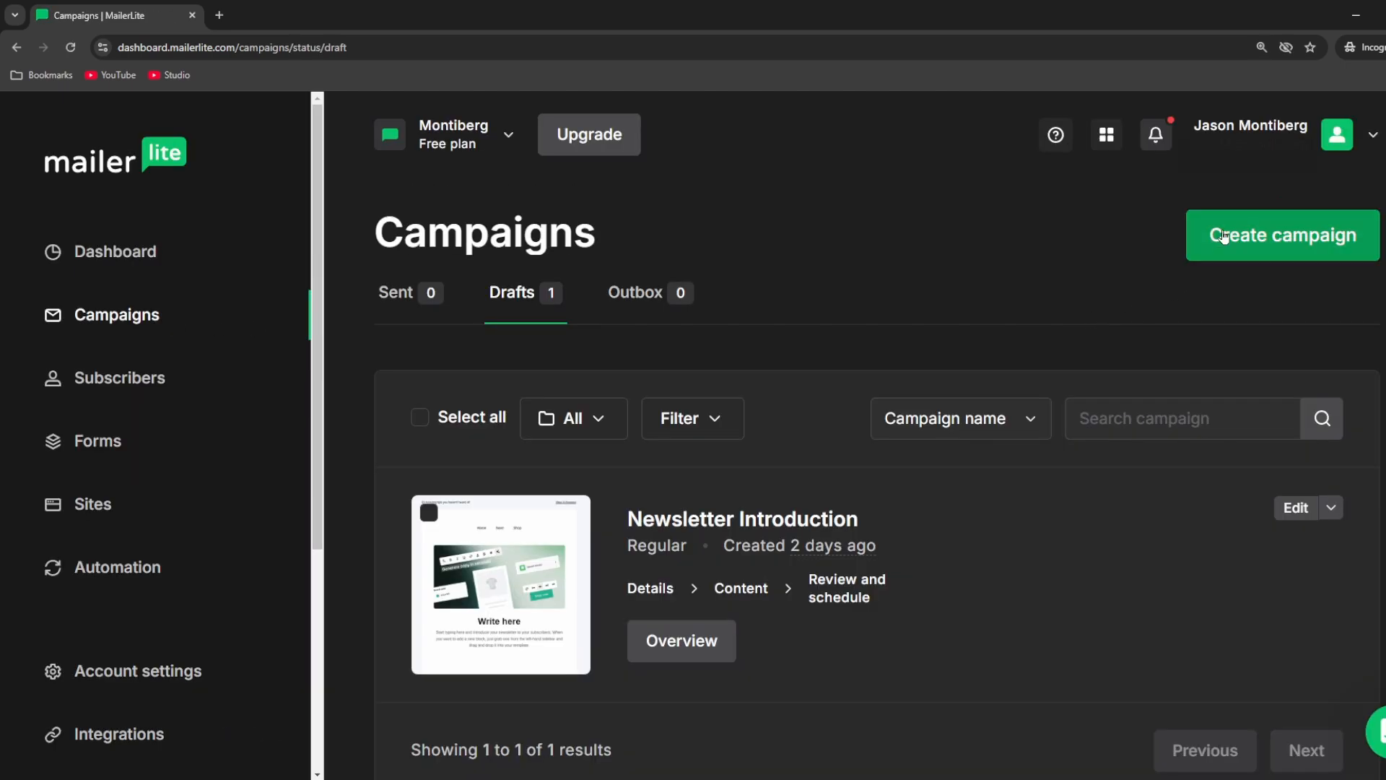
click(1223, 235)
scroll(791, 293, down, 1)
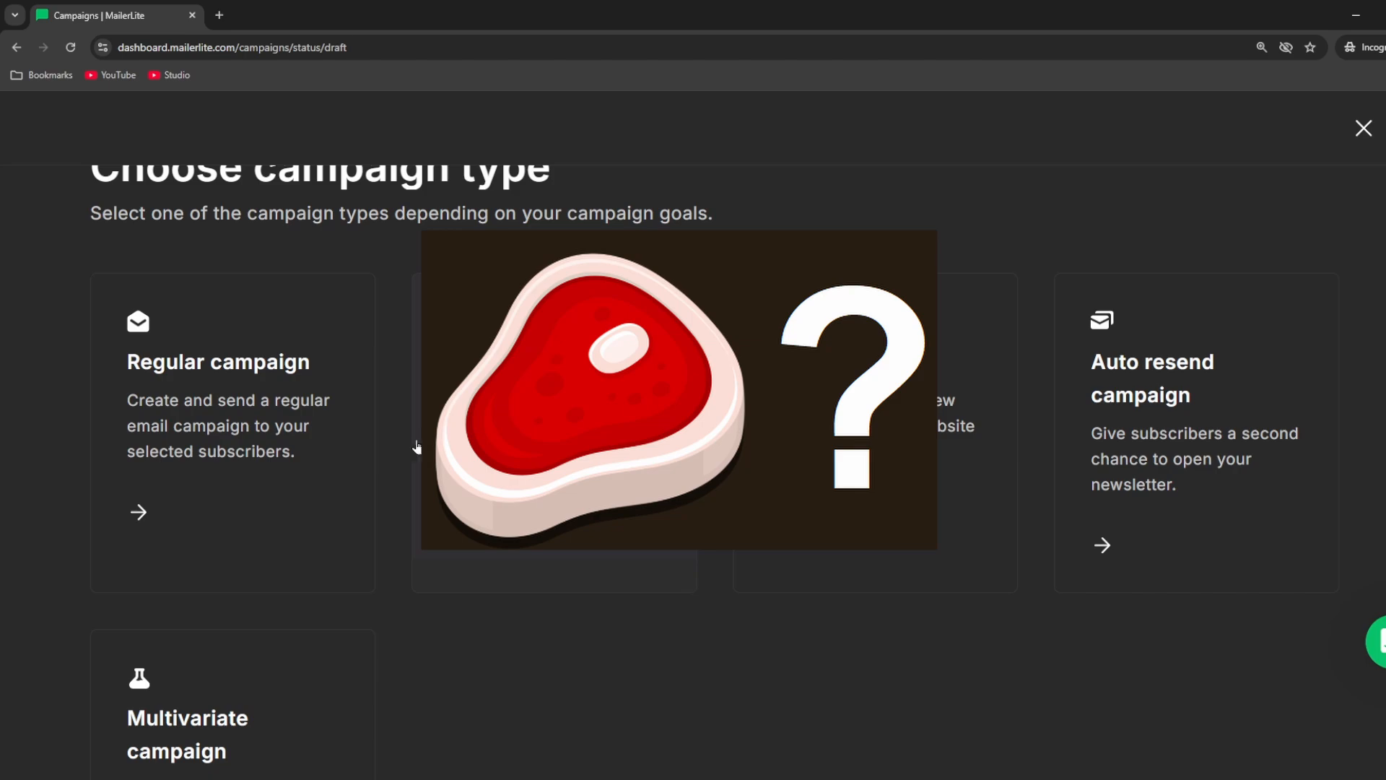
click(284, 424)
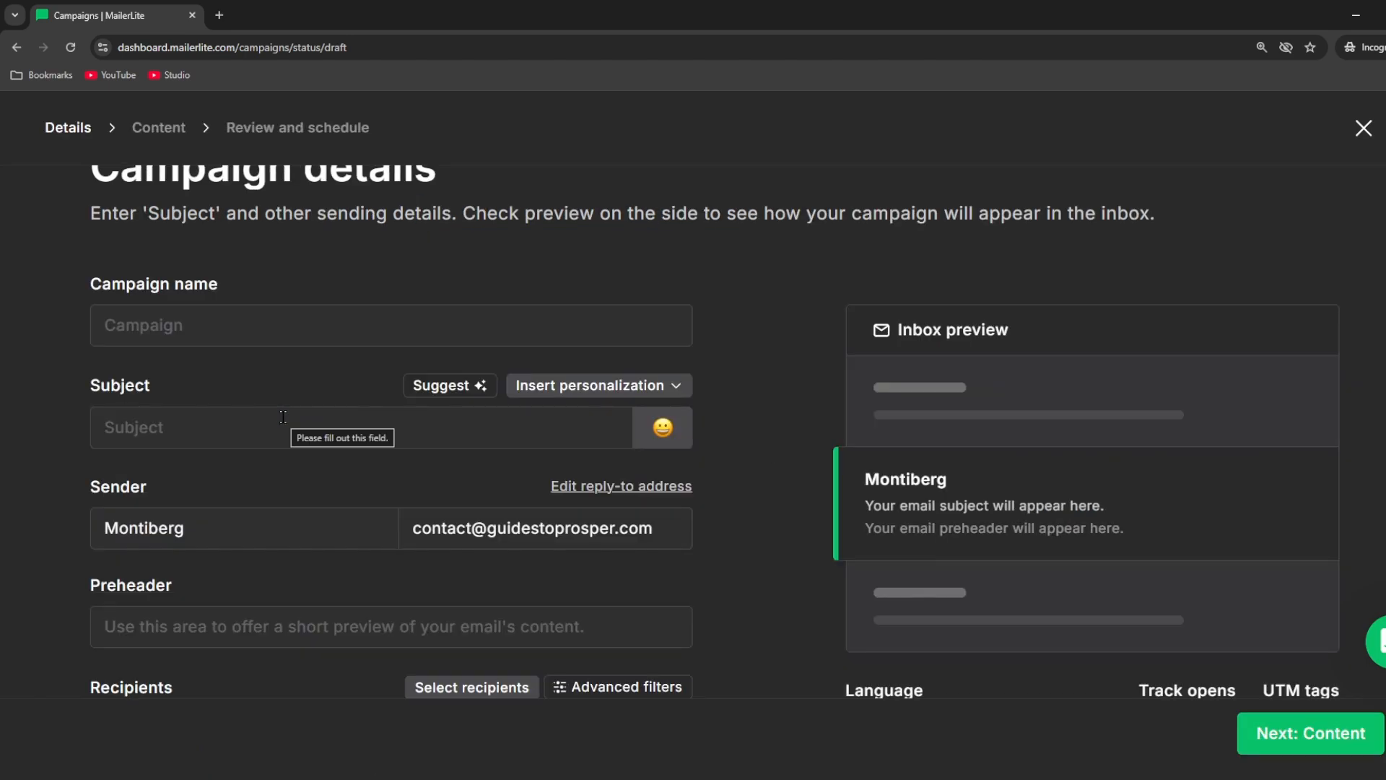
Name the campaign "First Campaign" and start its content from scratch with the Drag & drop editor
click(244, 329)
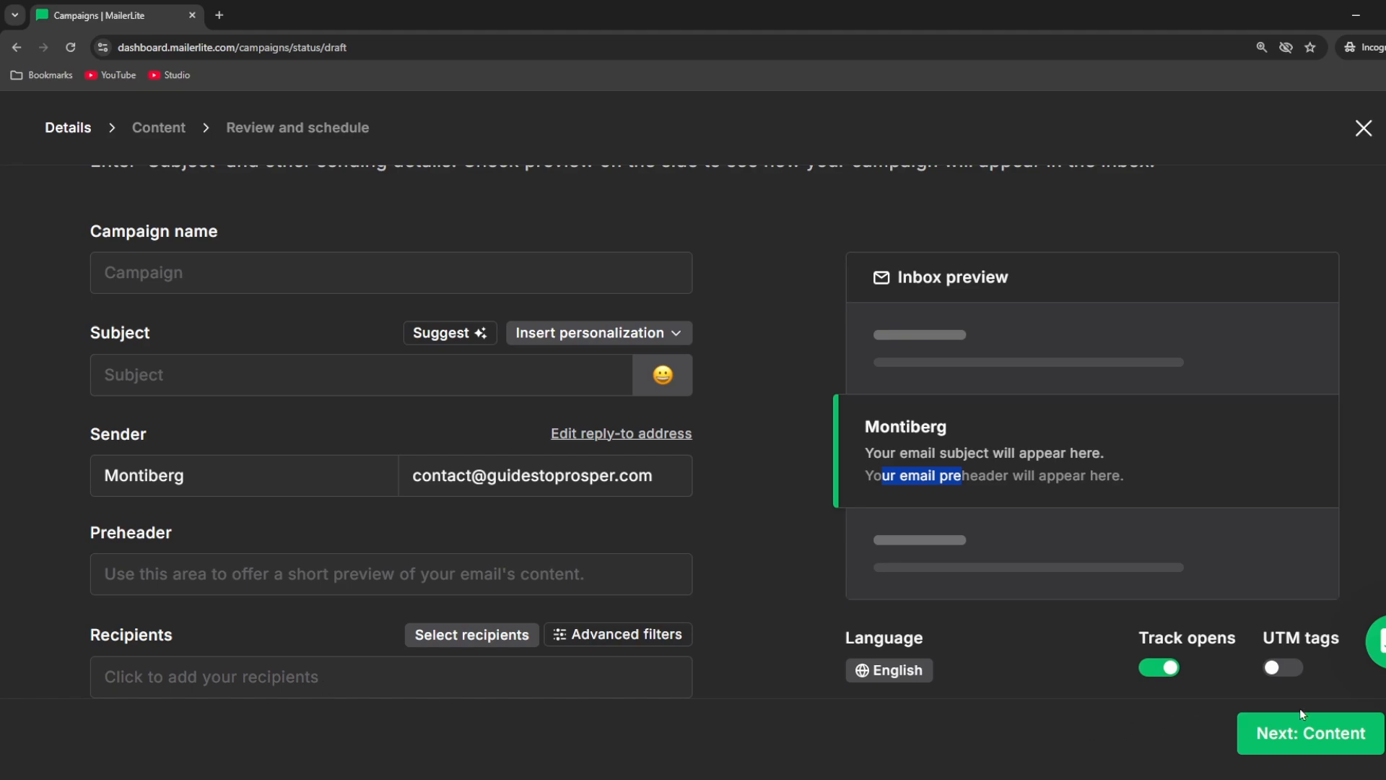
click(1303, 729)
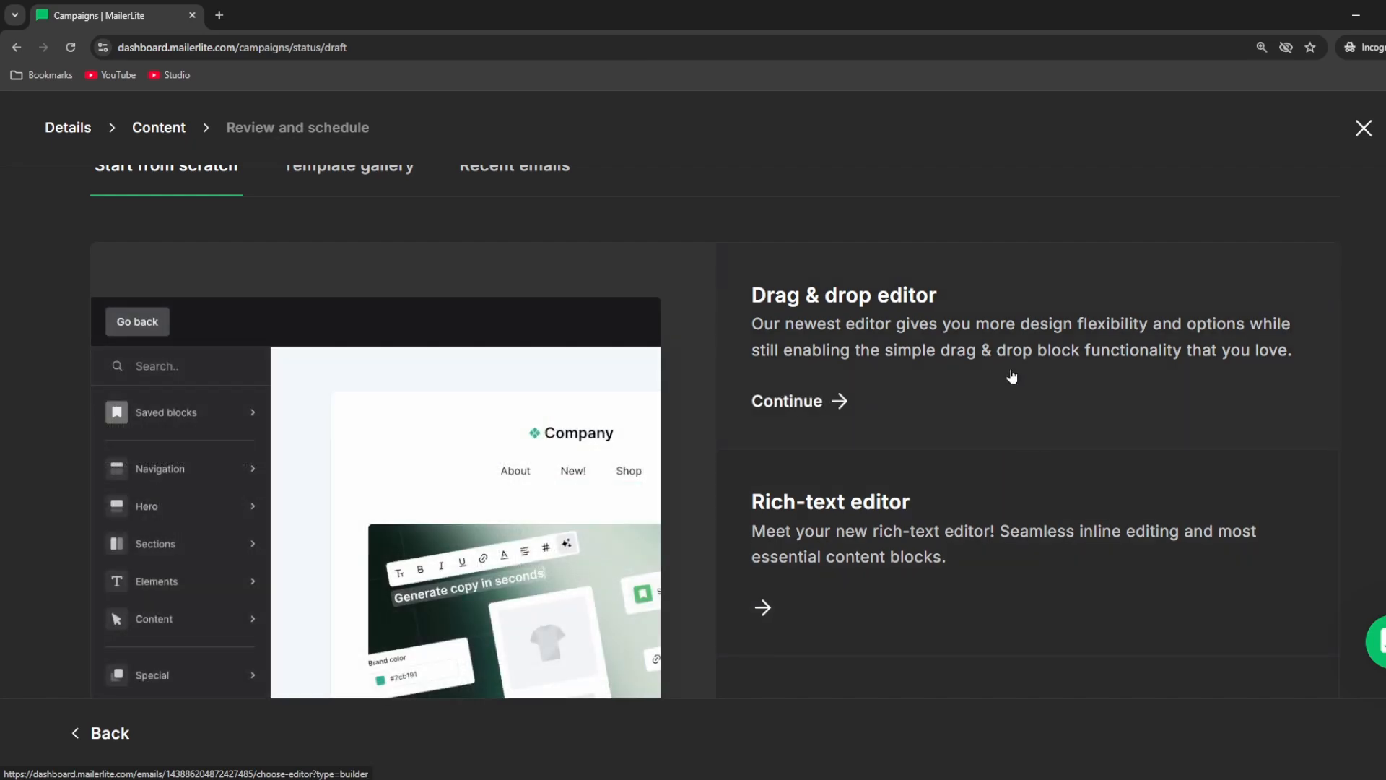
click(1014, 366)
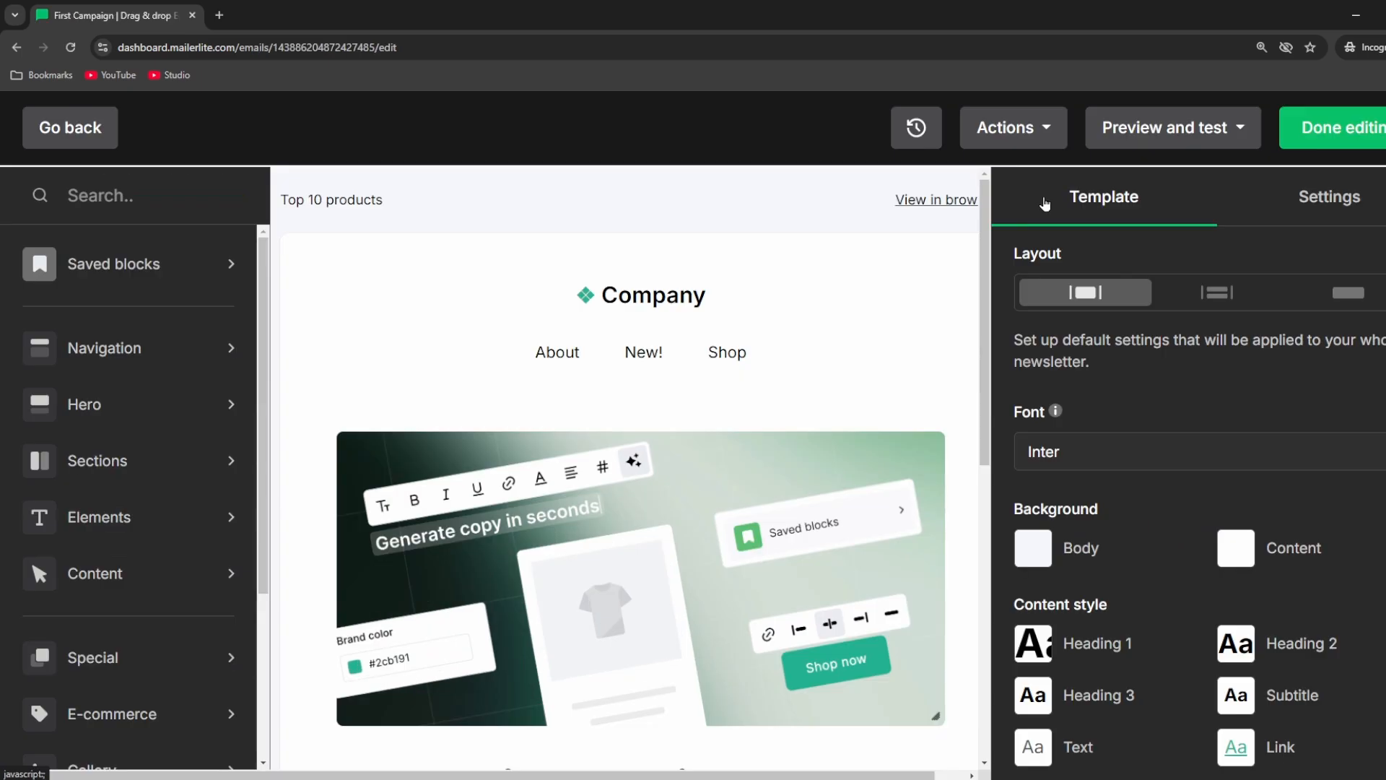
Review the default newsletter template down to the footer, checking its address, social links and unsubscribe notice
click(698, 293)
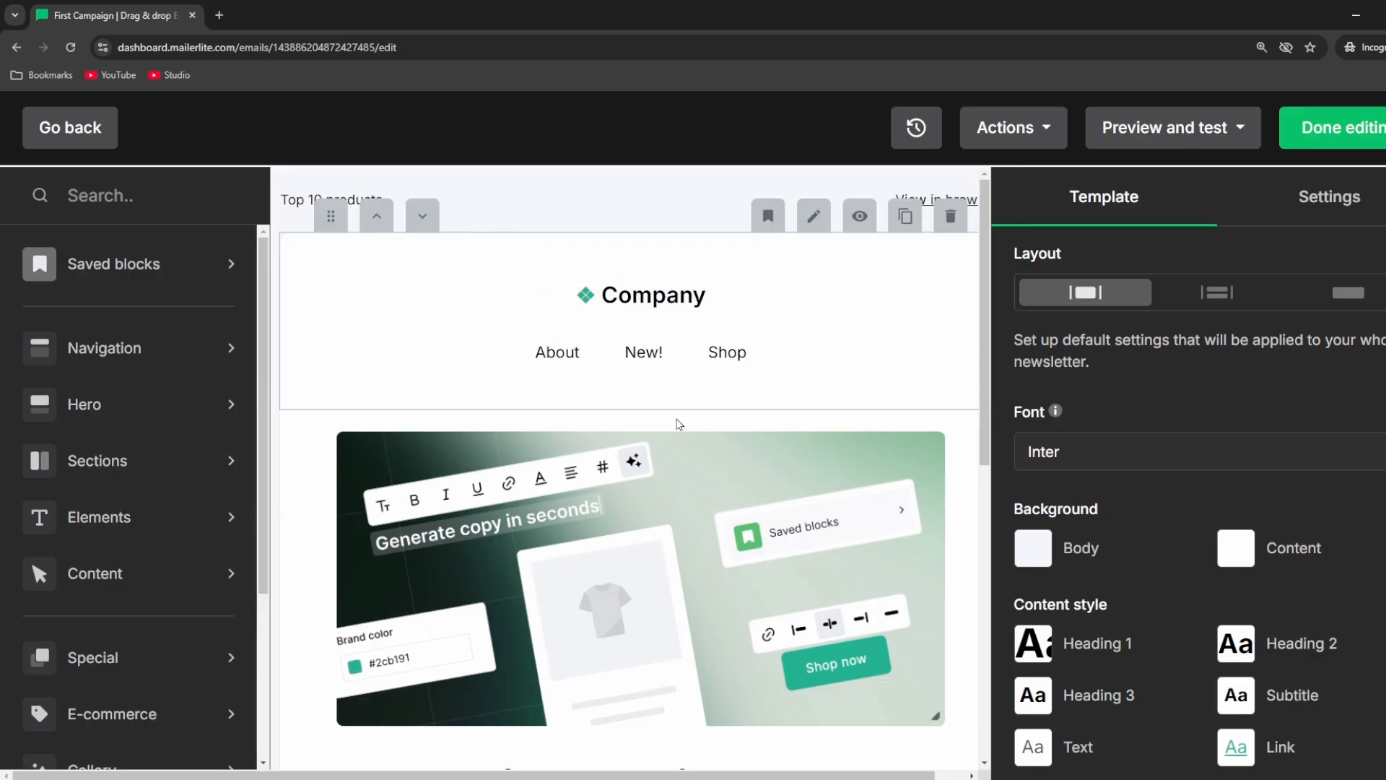
scroll(675, 466, down, 5)
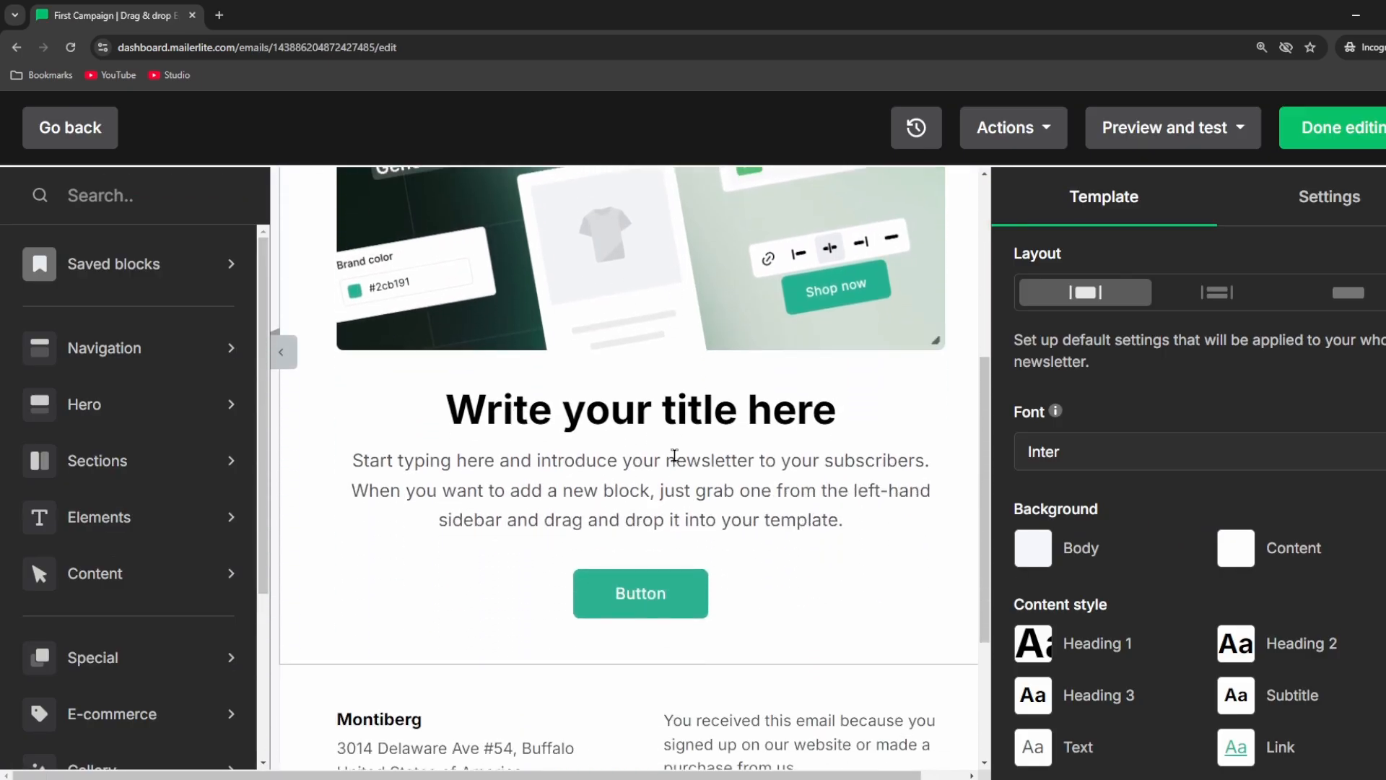
scroll(675, 465, down, 3)
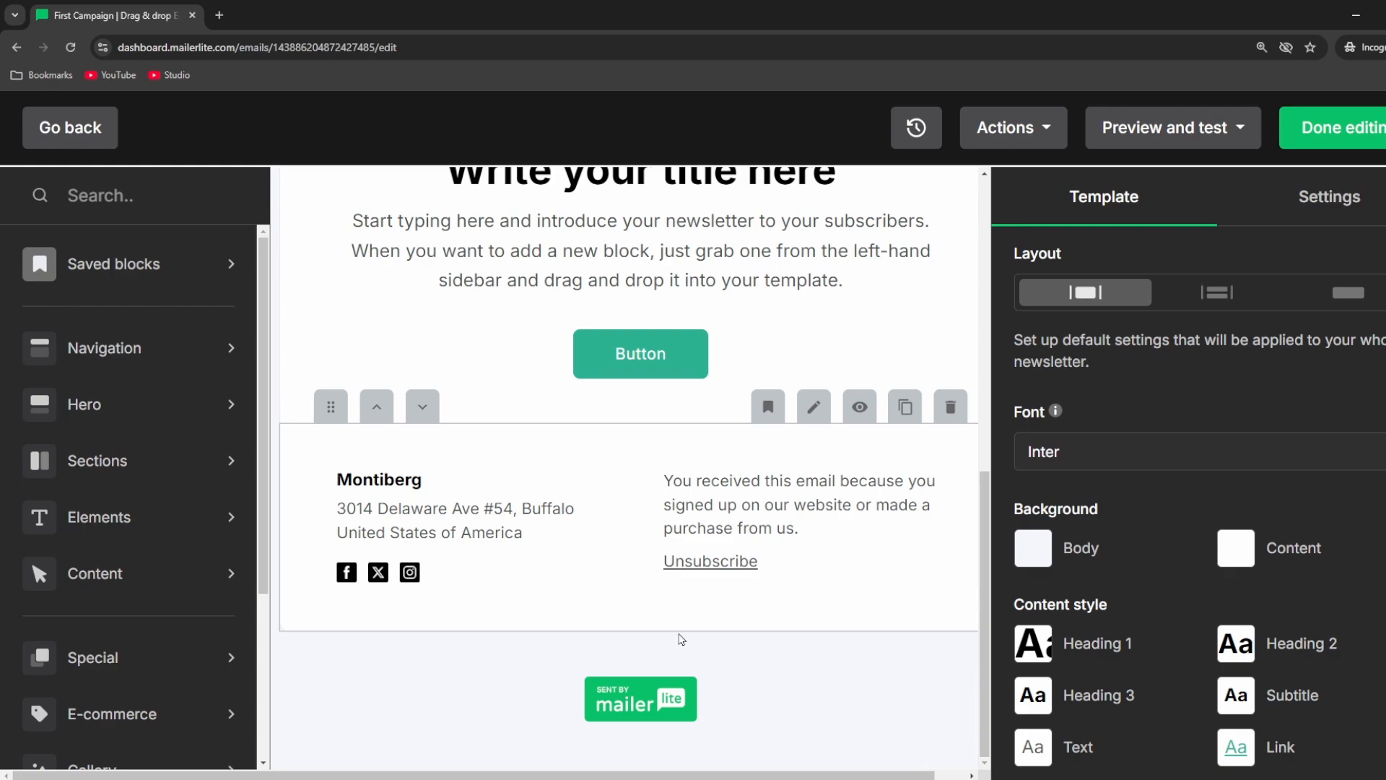
drag(340, 510, 520, 532)
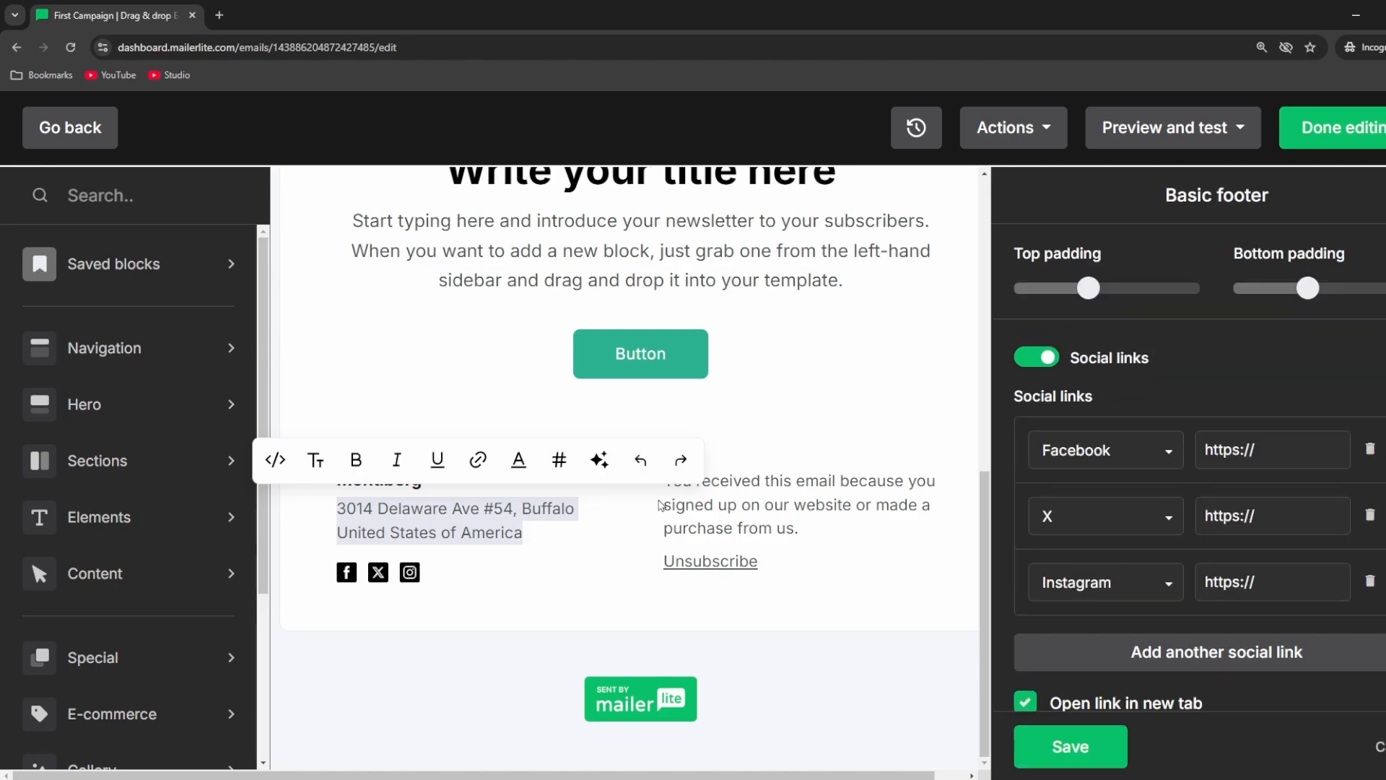
drag(704, 505, 741, 526)
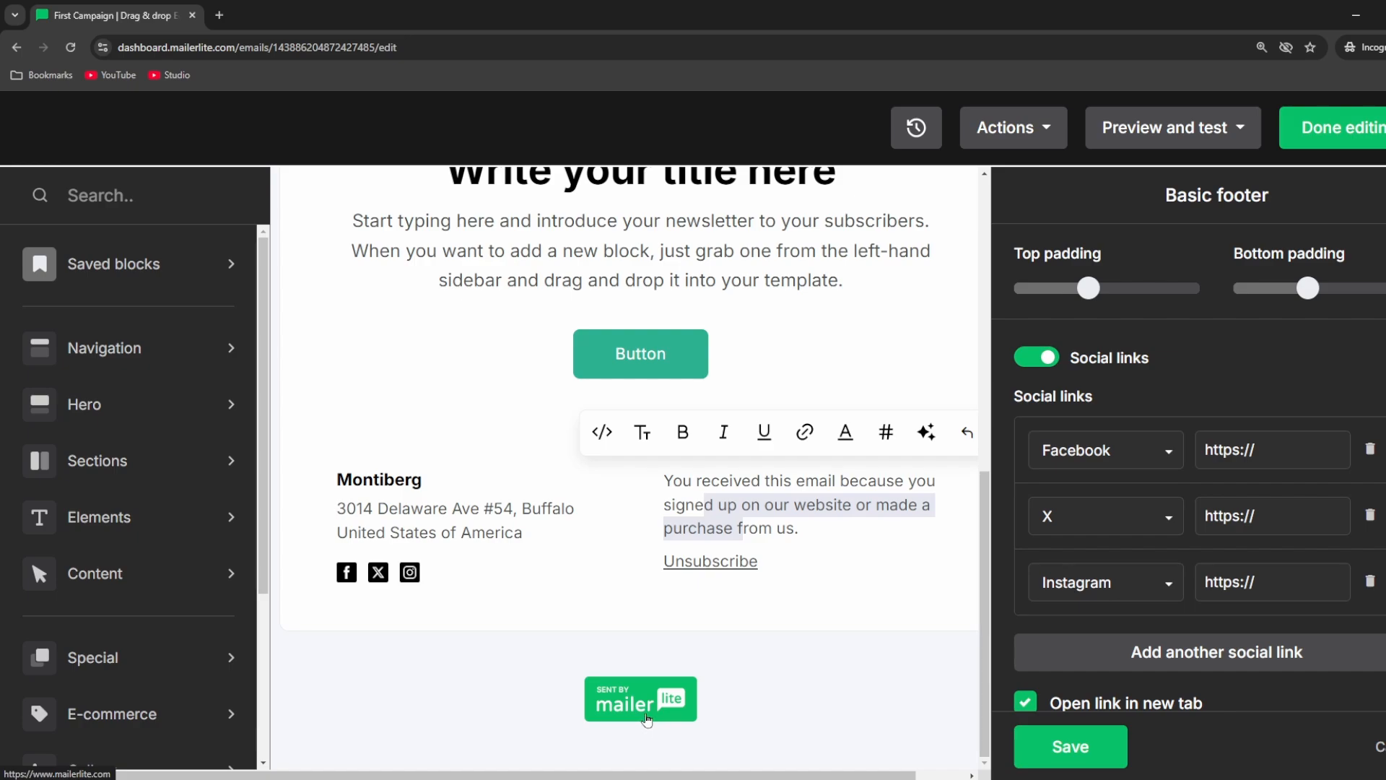
click(717, 702)
Replace the hero block's heading with "Title"
scroll(717, 701, up, 5)
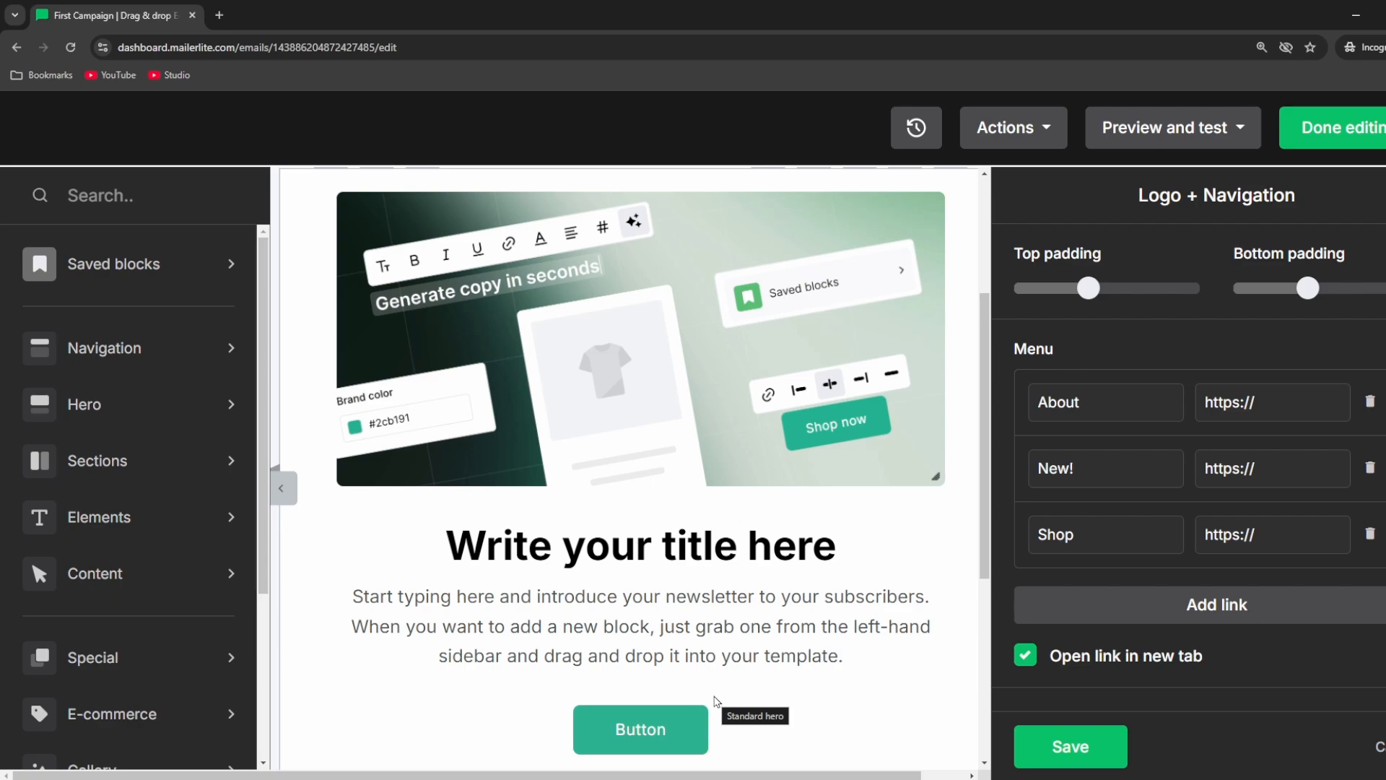
click(591, 549)
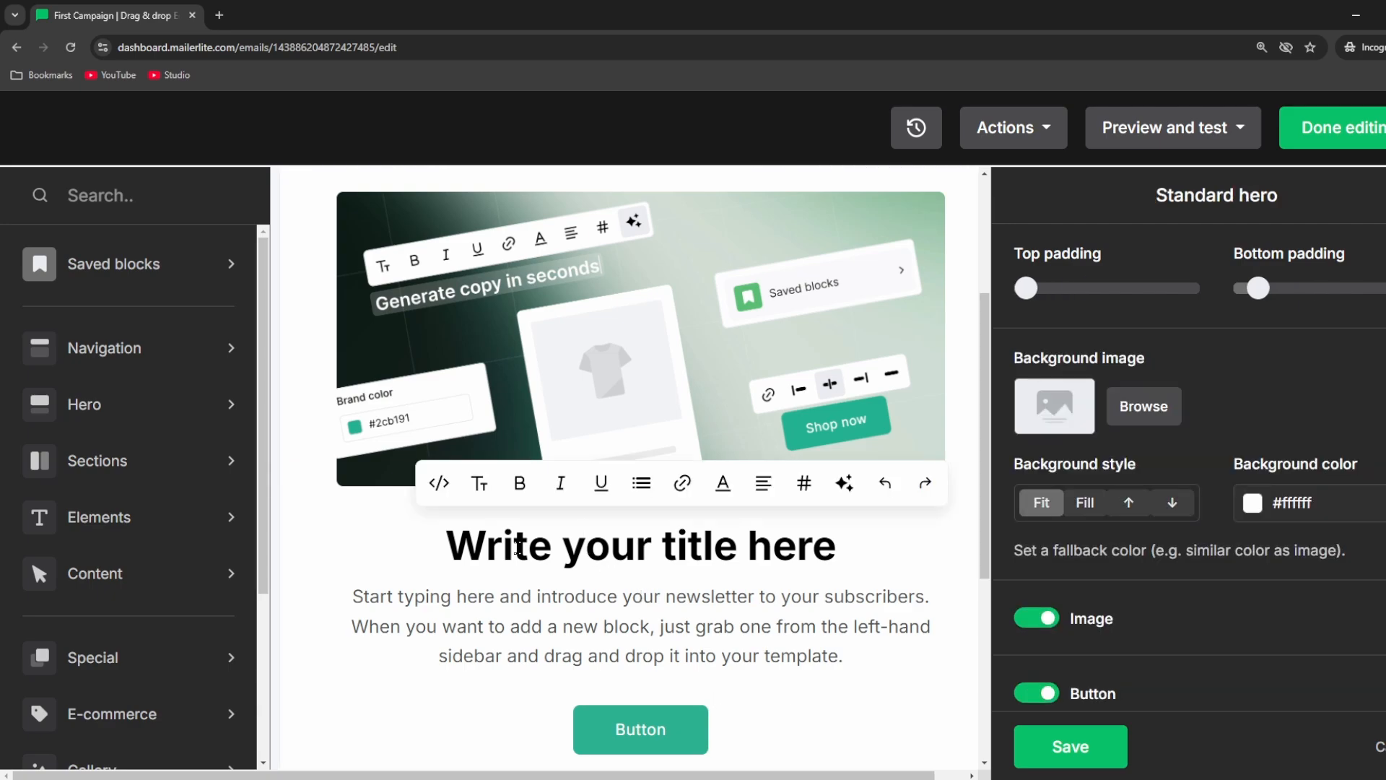
drag(446, 547, 835, 535)
text(Title)
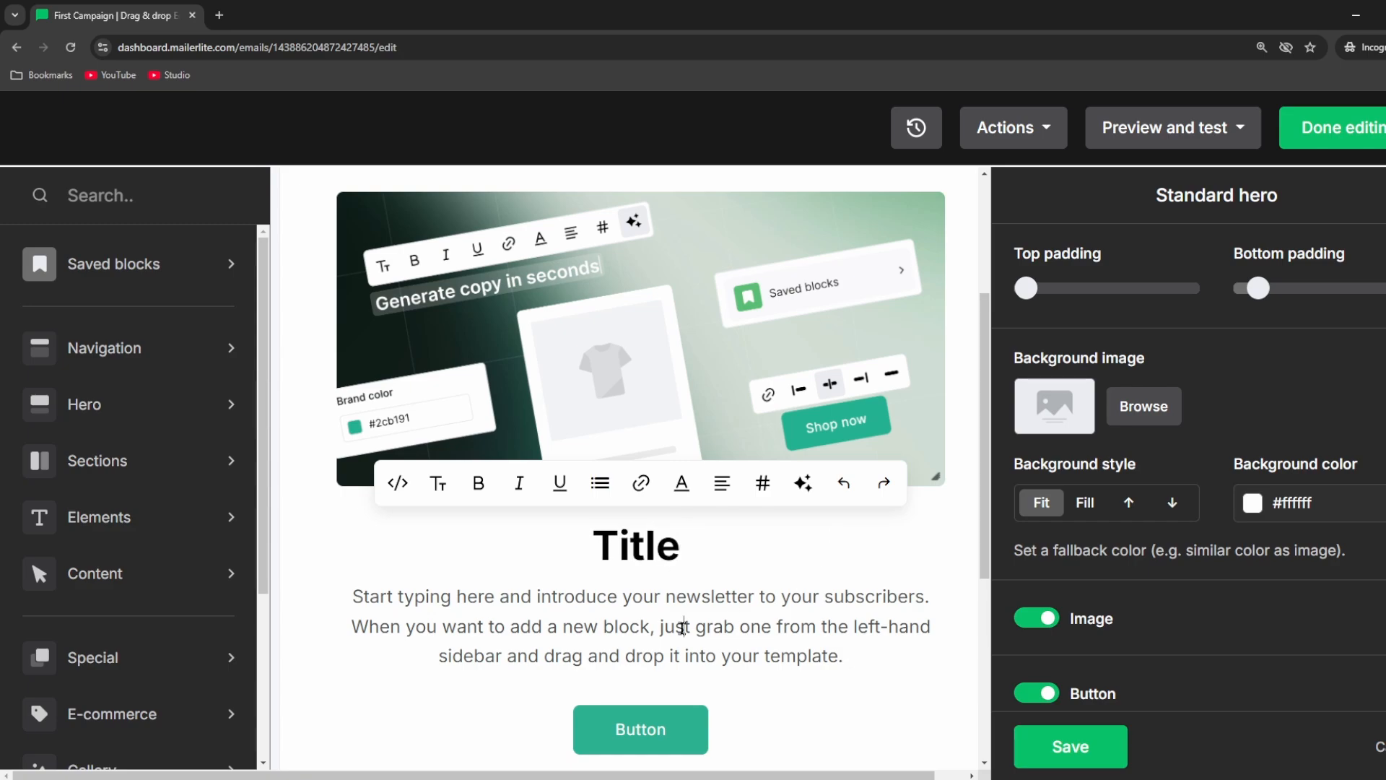
Rename the "About" link in the navigation menu as "TExt" and open its URL for editing
scroll(683, 627, up, 3)
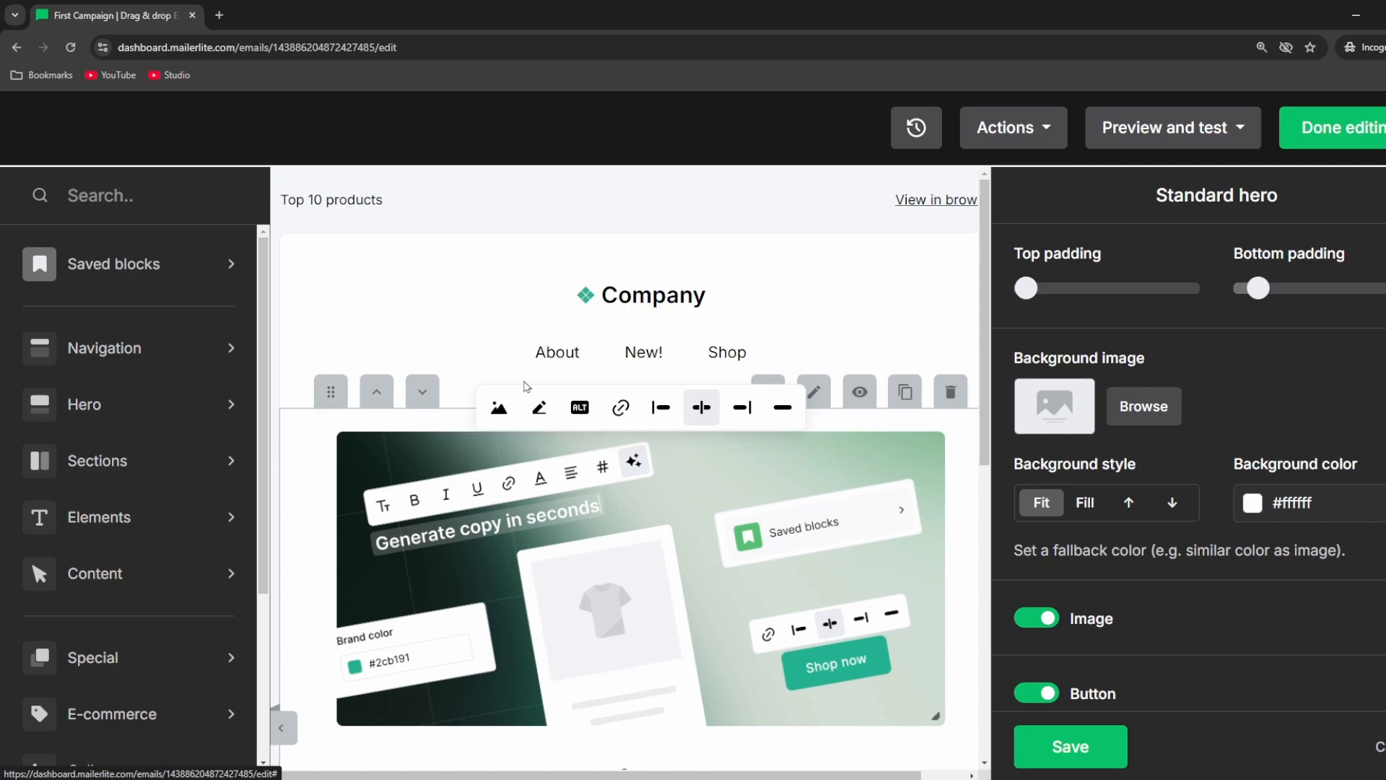
click(553, 358)
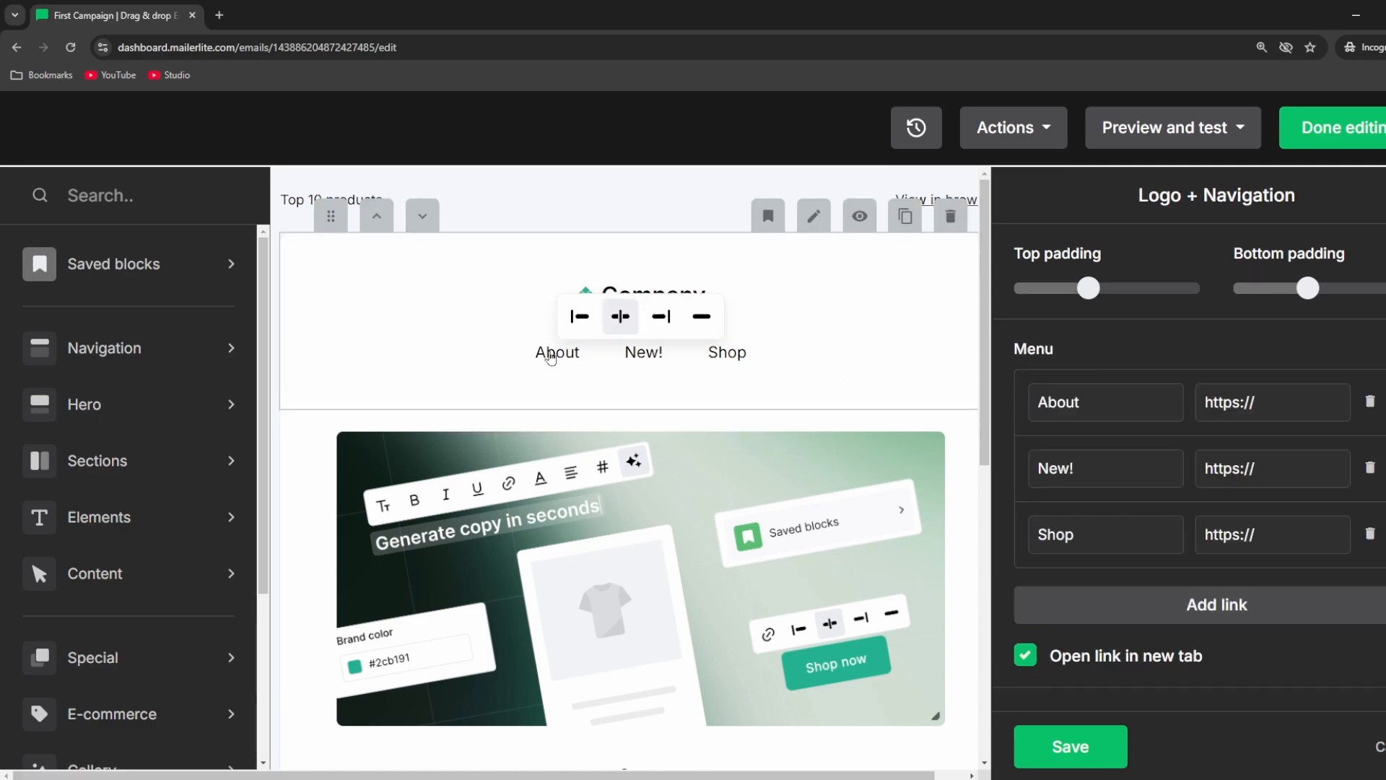
double_click(1032, 403)
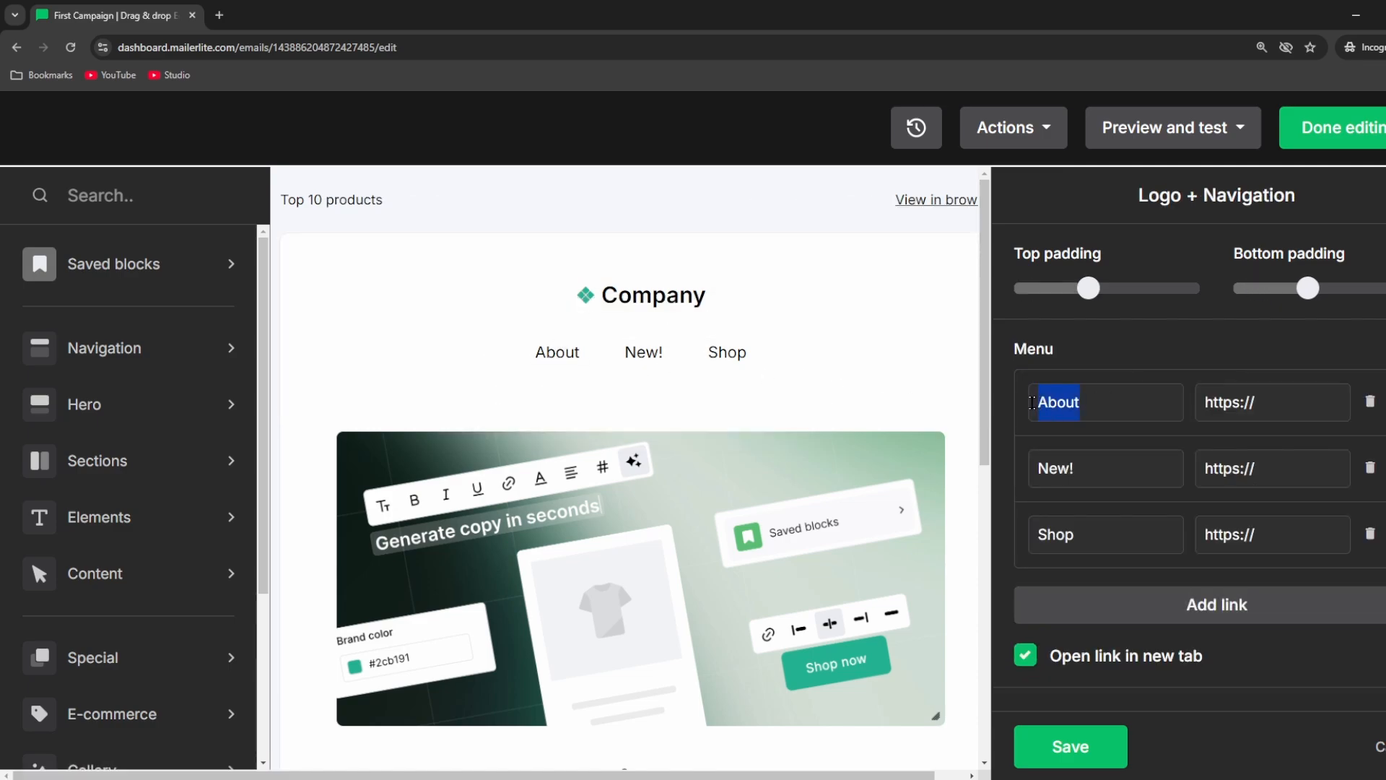
text(TExt)
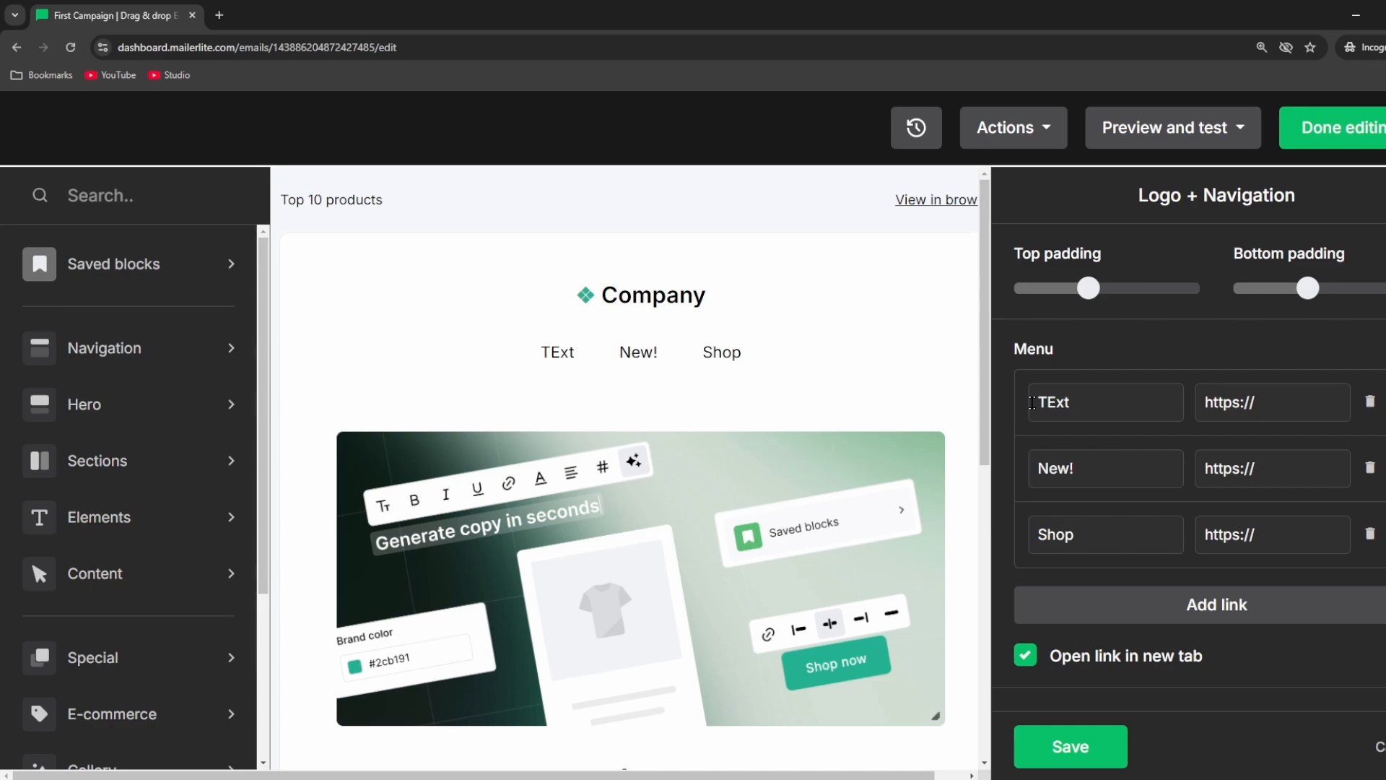
click(1312, 399)
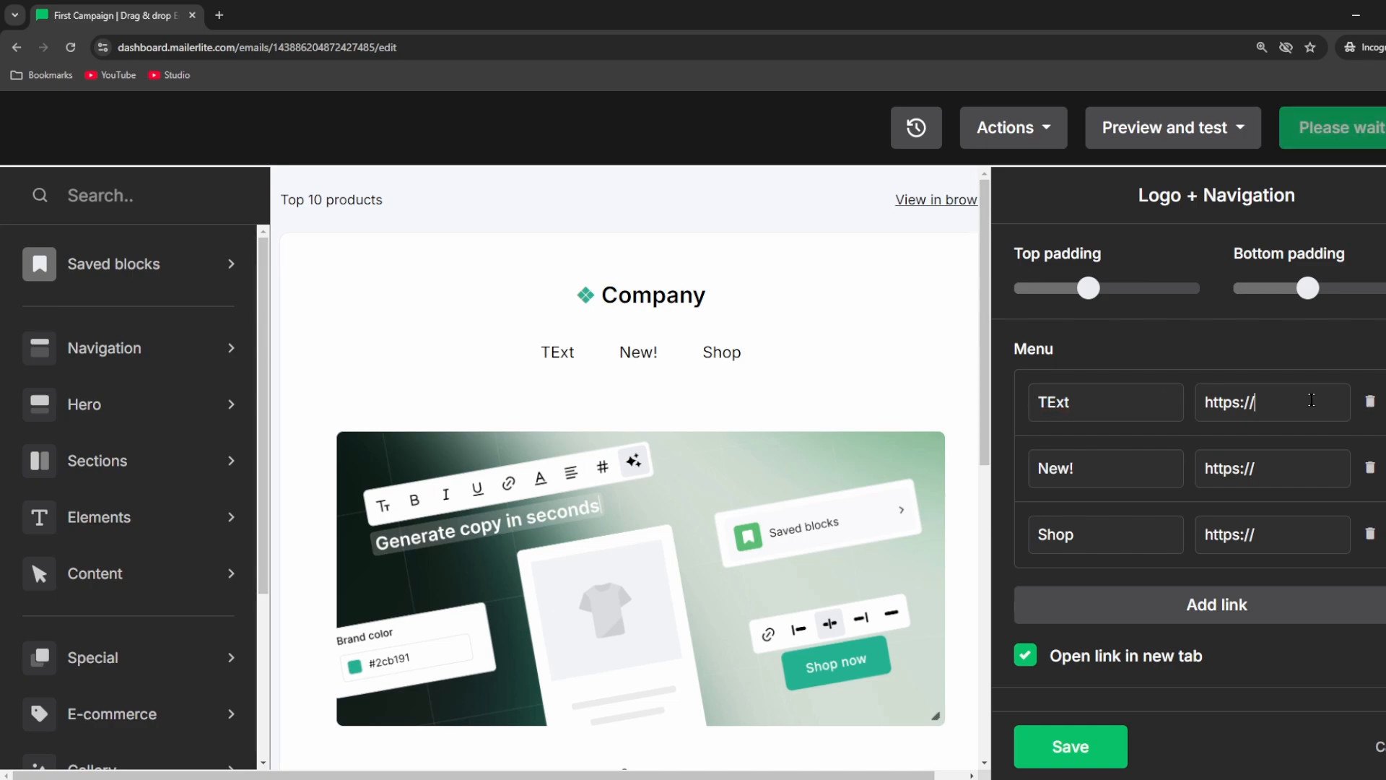
Examine the available newsletter blocks in the Hero, Sections and Elements categories
mouse_move(149, 442)
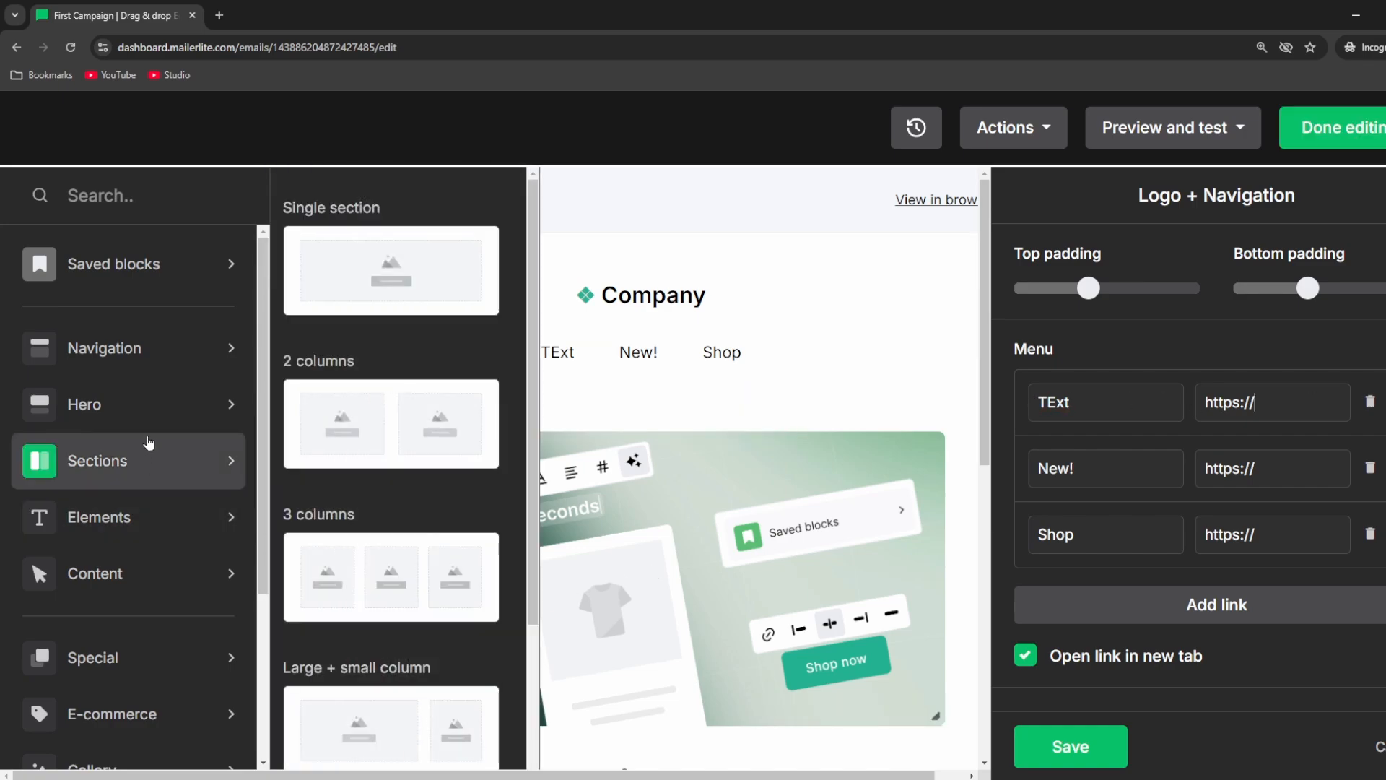
mouse_move(163, 410)
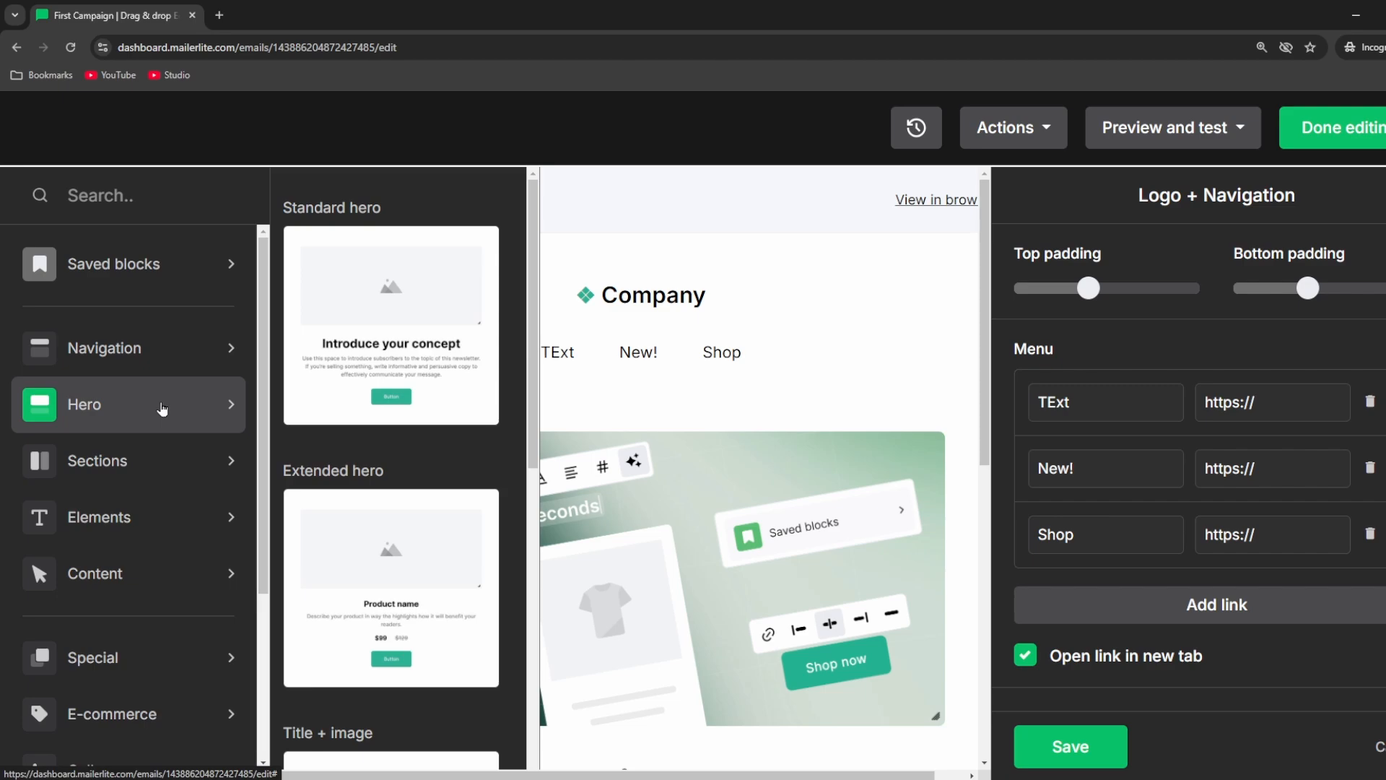
scroll(431, 355, down, 1)
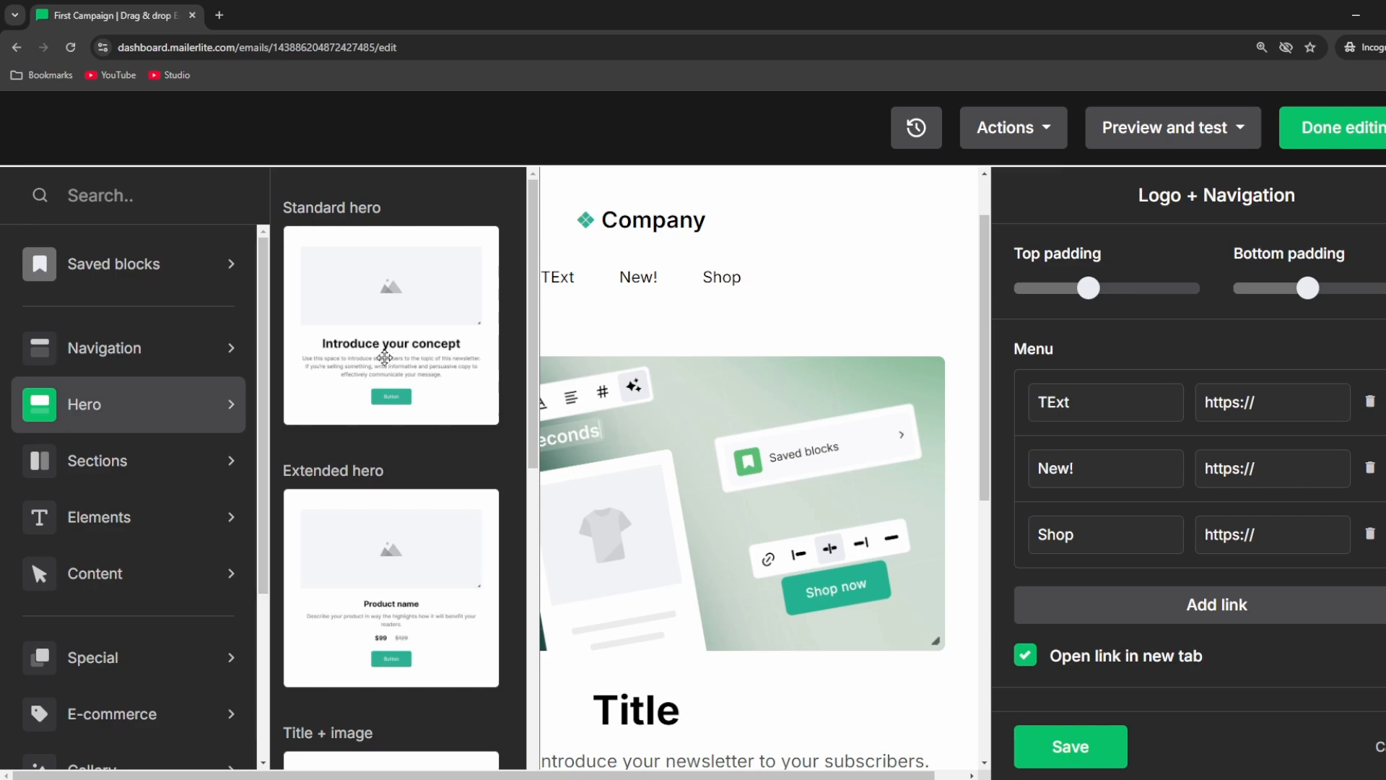
scroll(383, 539, down, 5)
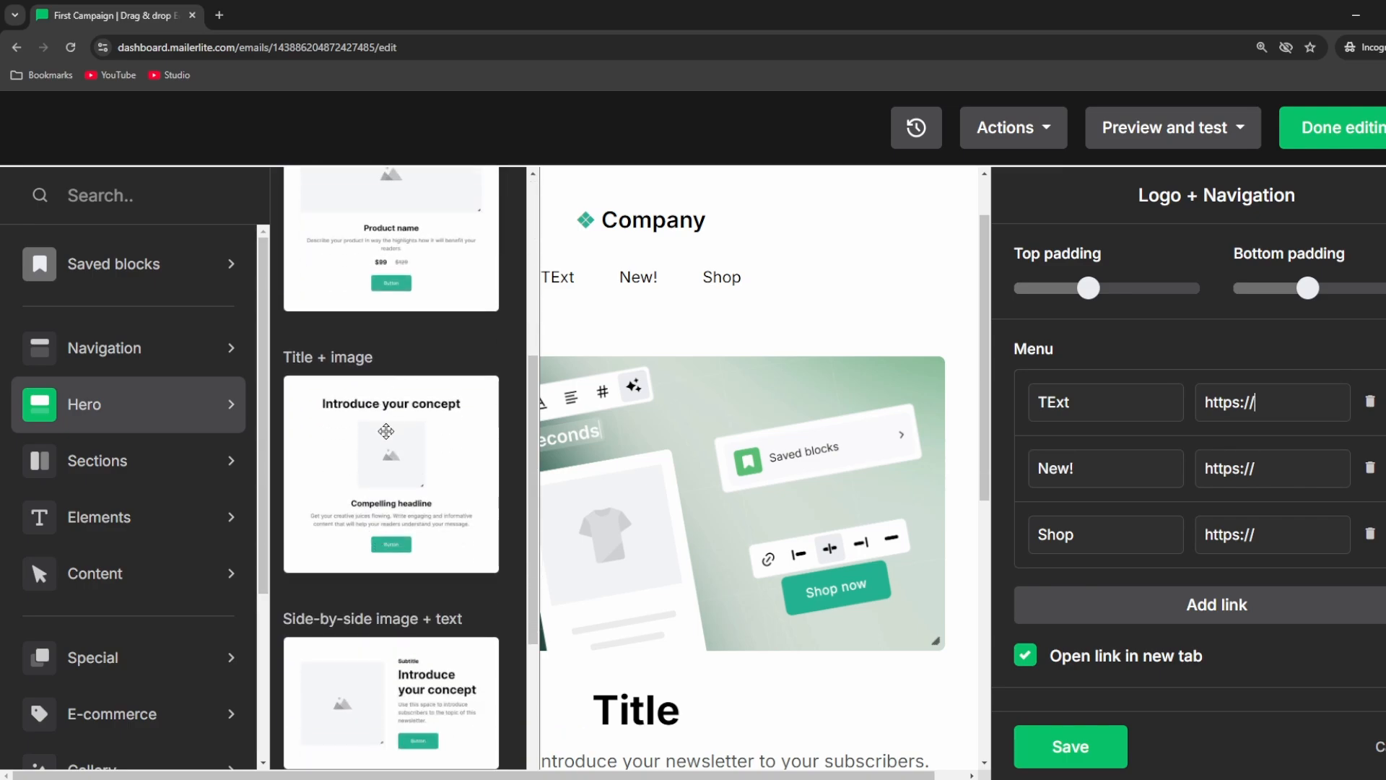
mouse_move(177, 475)
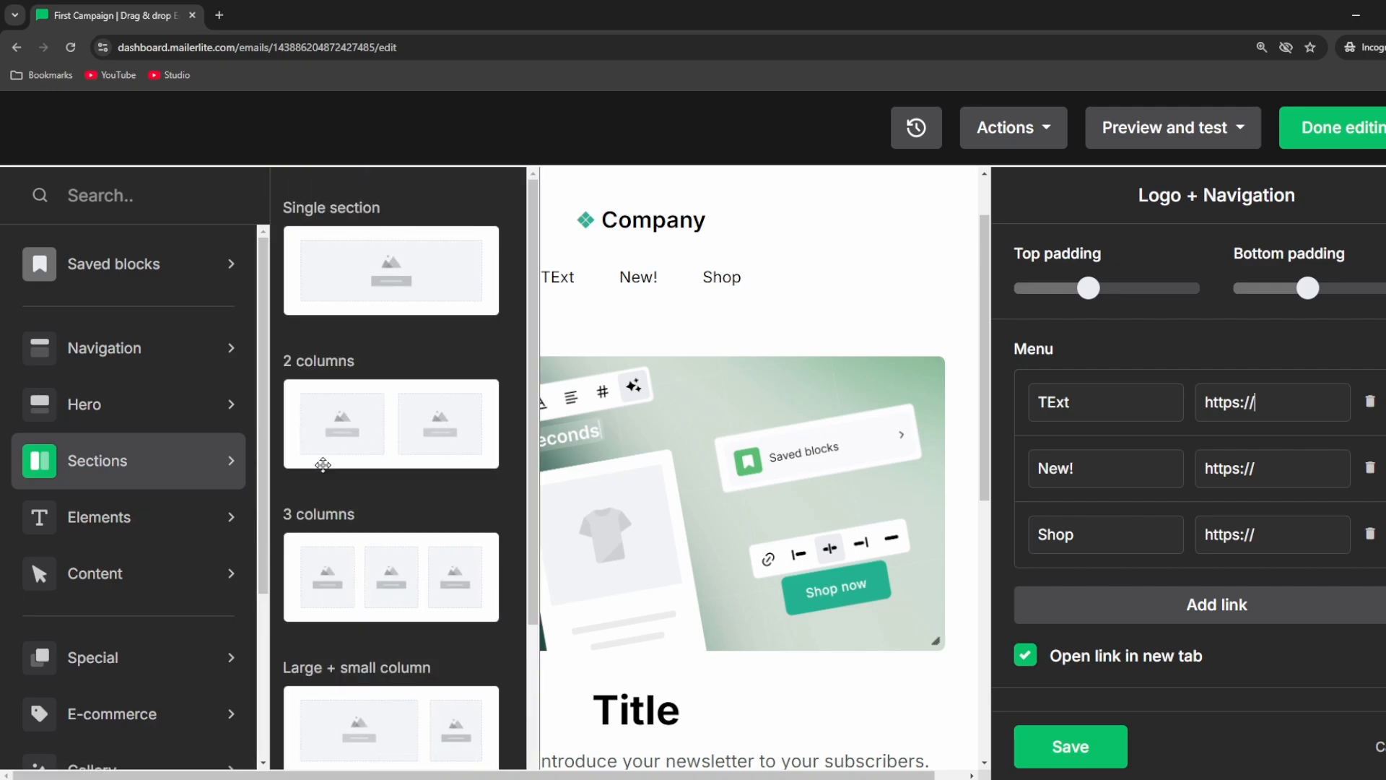
mouse_move(192, 531)
scroll(402, 523, down, 6)
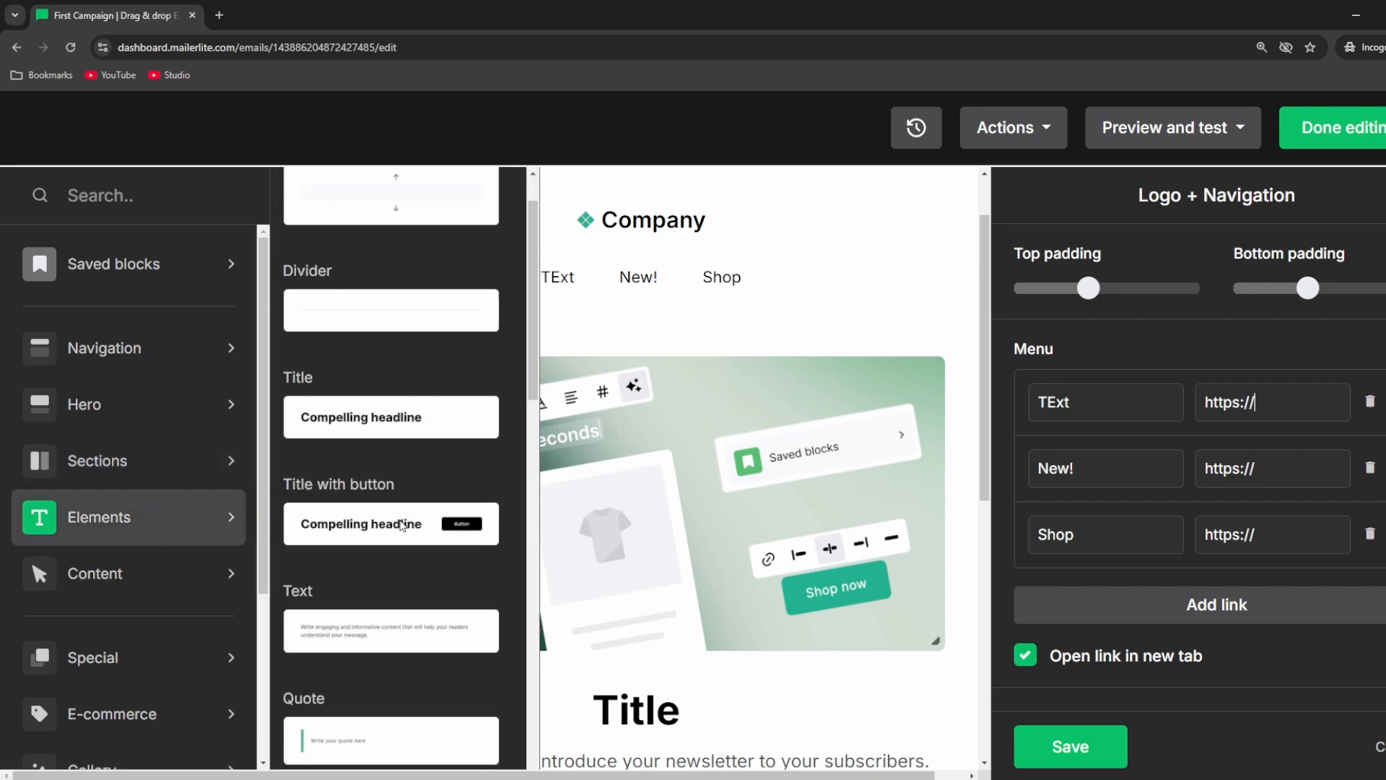
scroll(402, 525, down, 1)
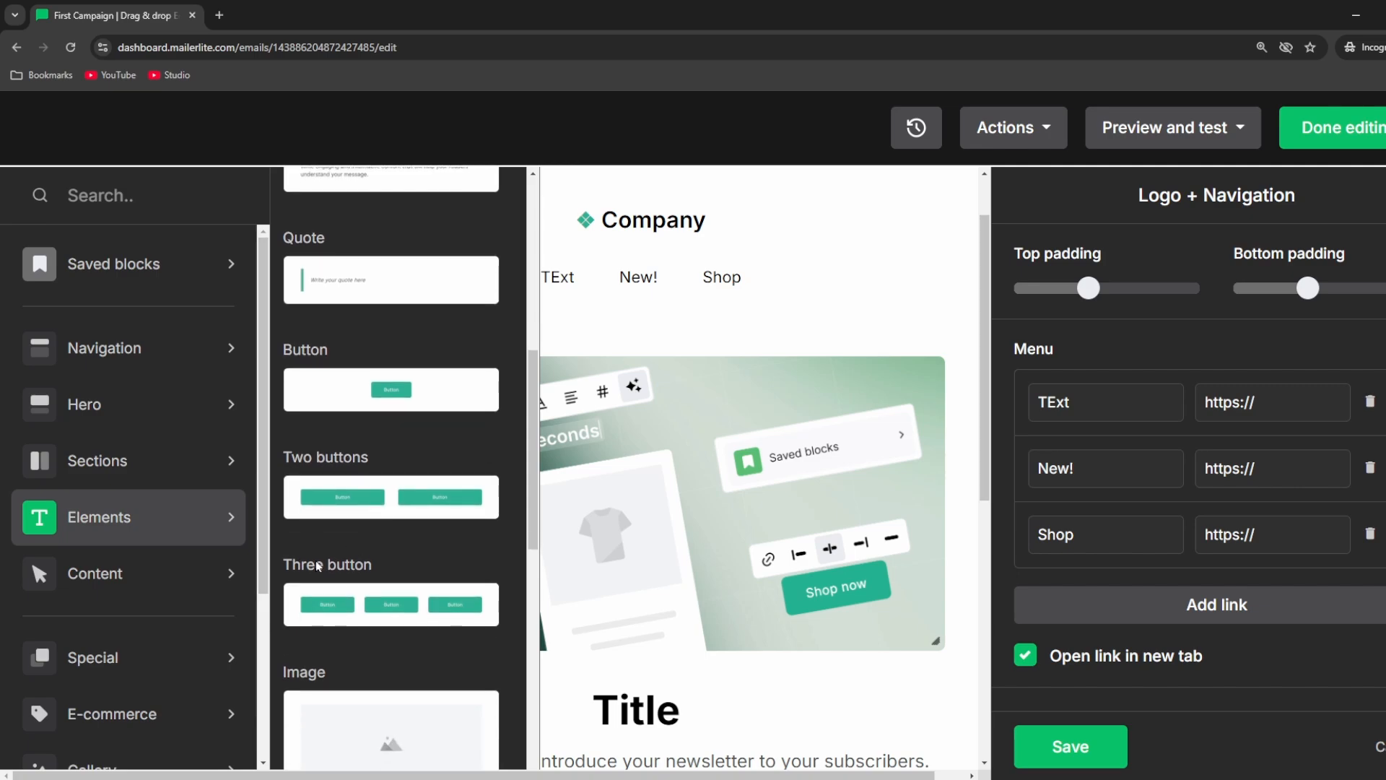
Examine the newsletter blocks in the Content, Special, E-commerce, Gallery and Social and sharing categories
mouse_move(232, 571)
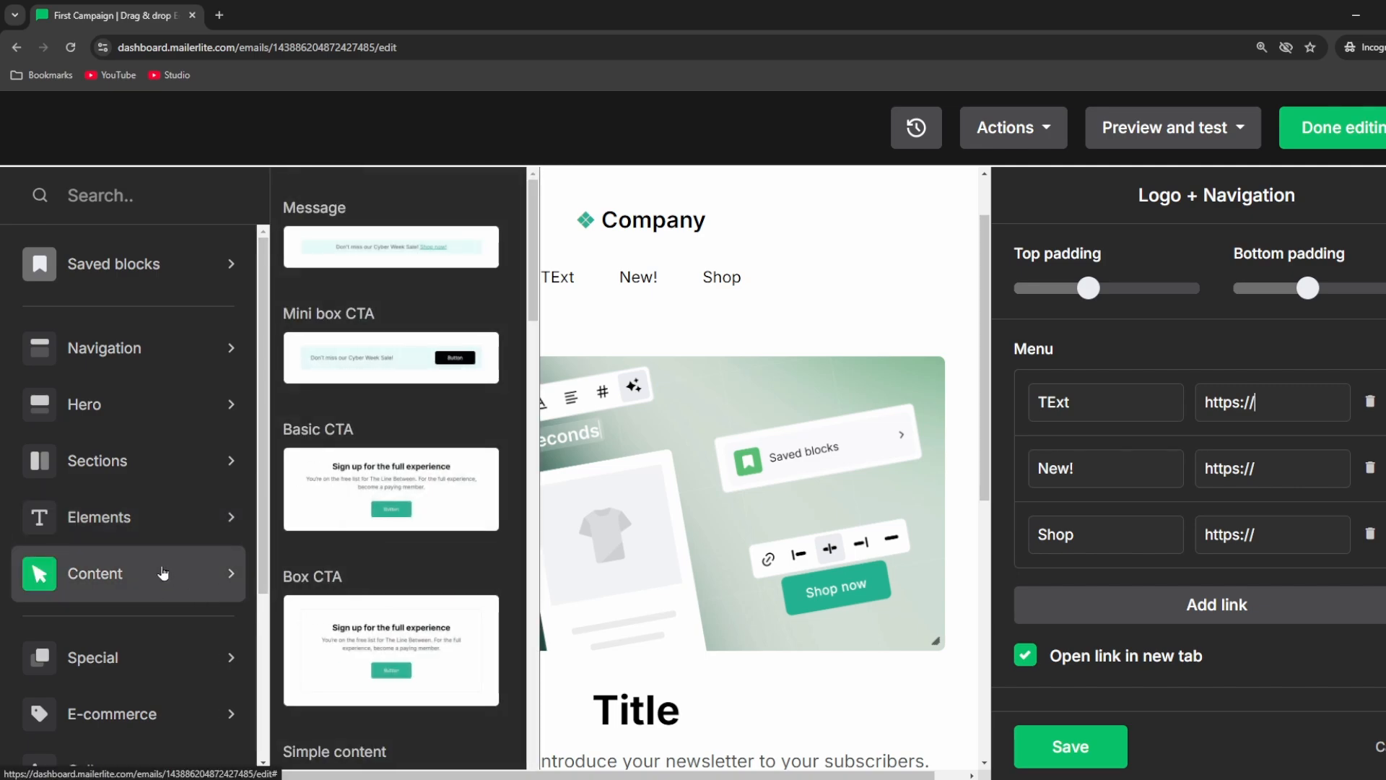
scroll(232, 578, down, 1)
mouse_move(150, 608)
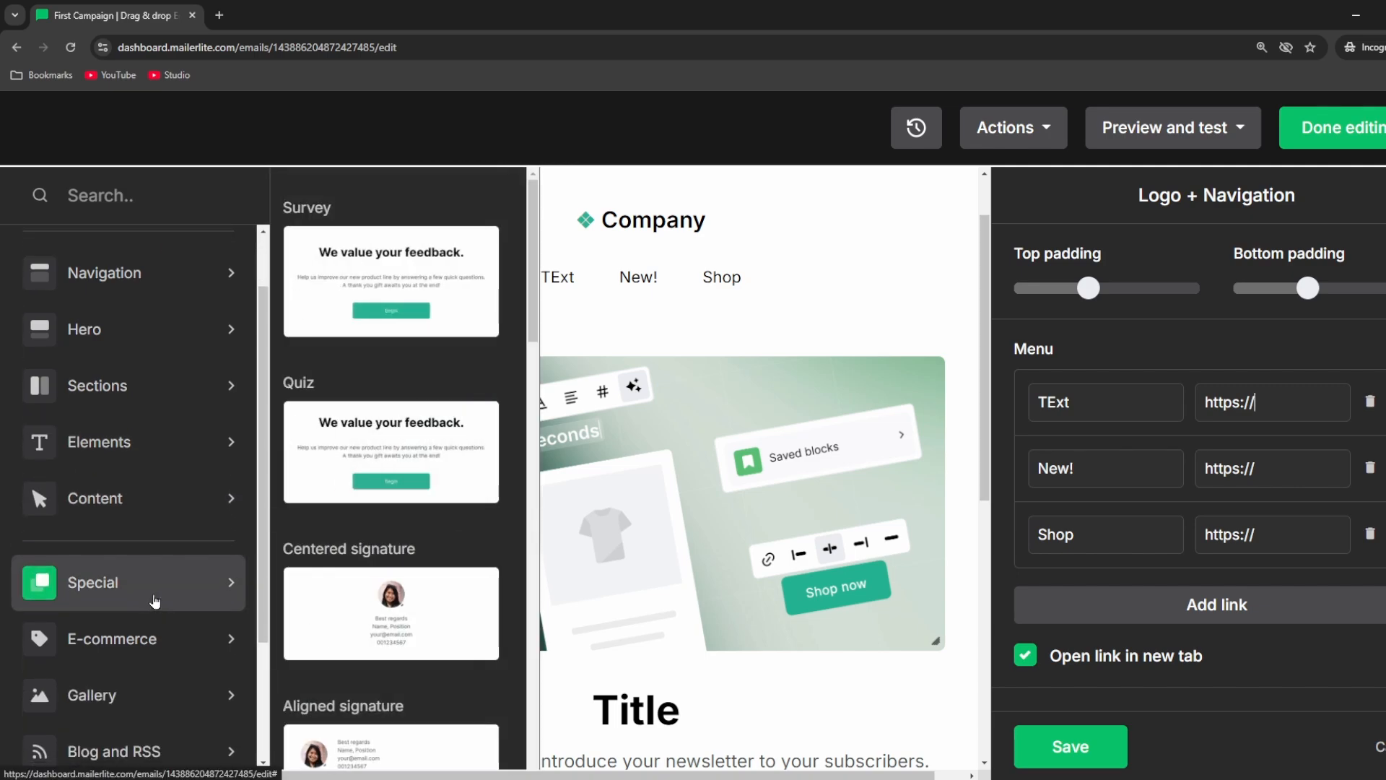
mouse_move(150, 645)
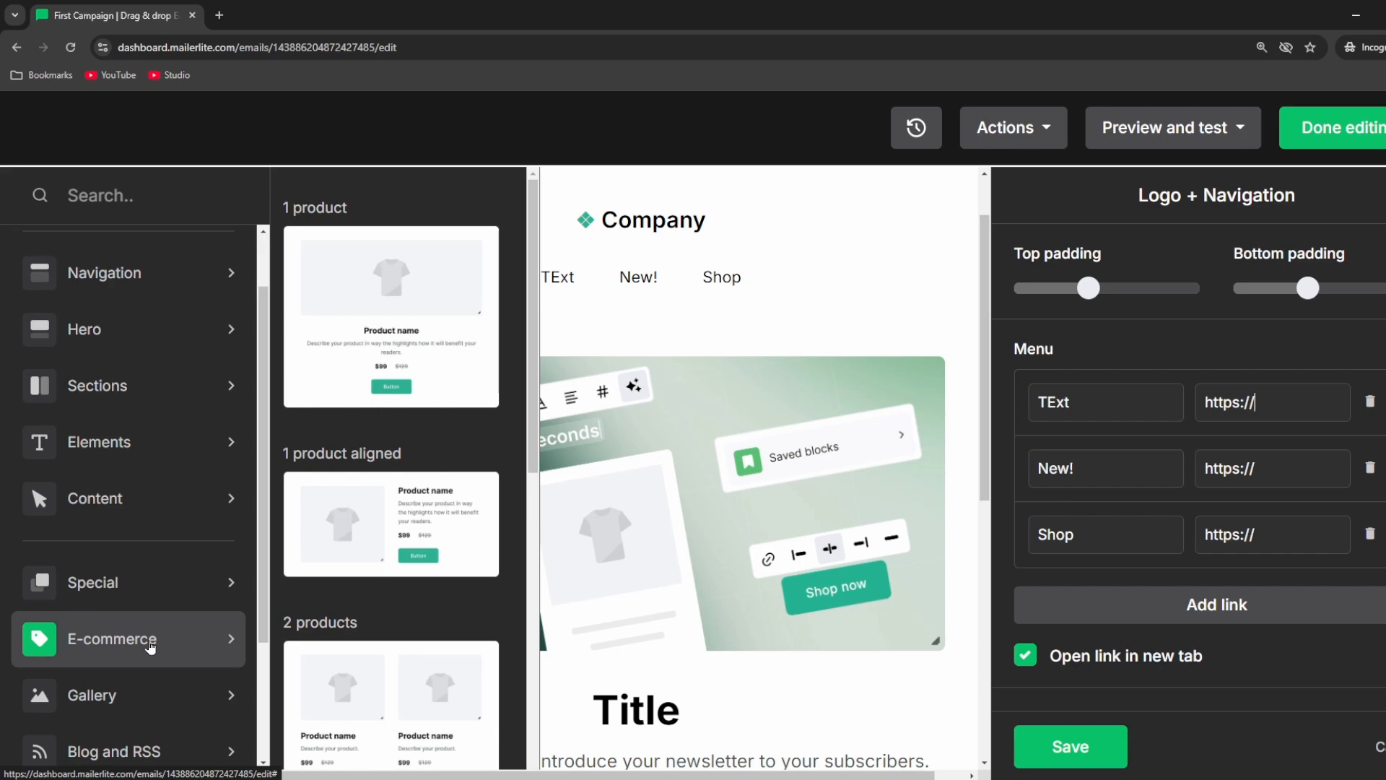
click(142, 695)
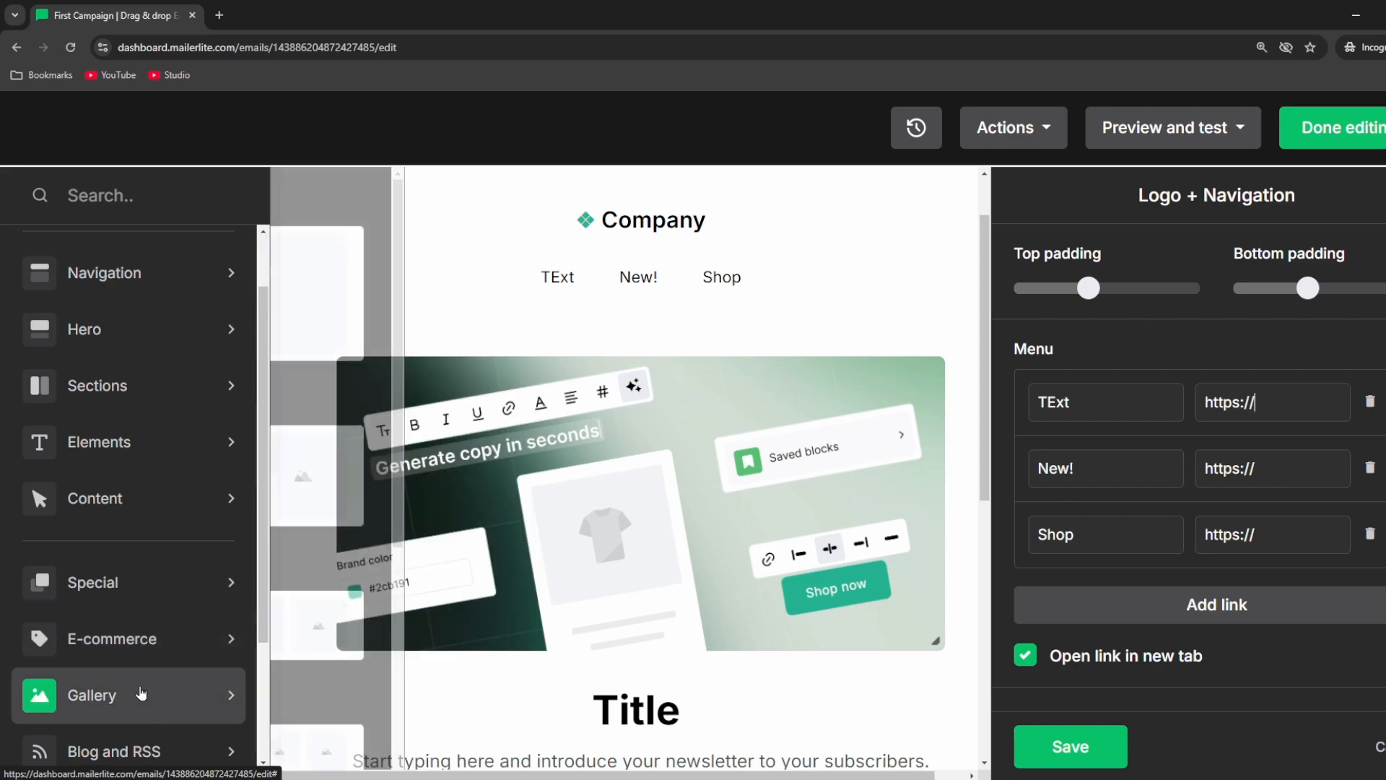
scroll(142, 693, down, 5)
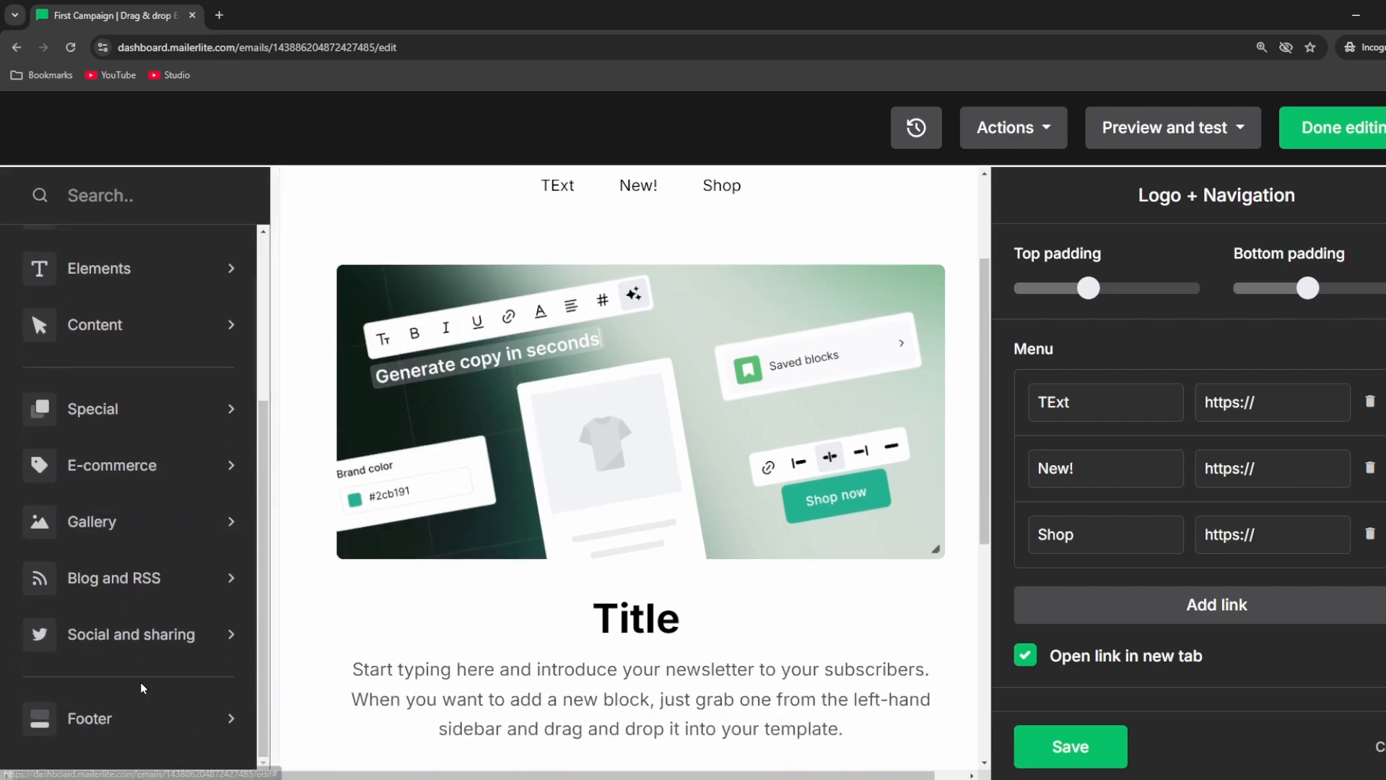
click(144, 639)
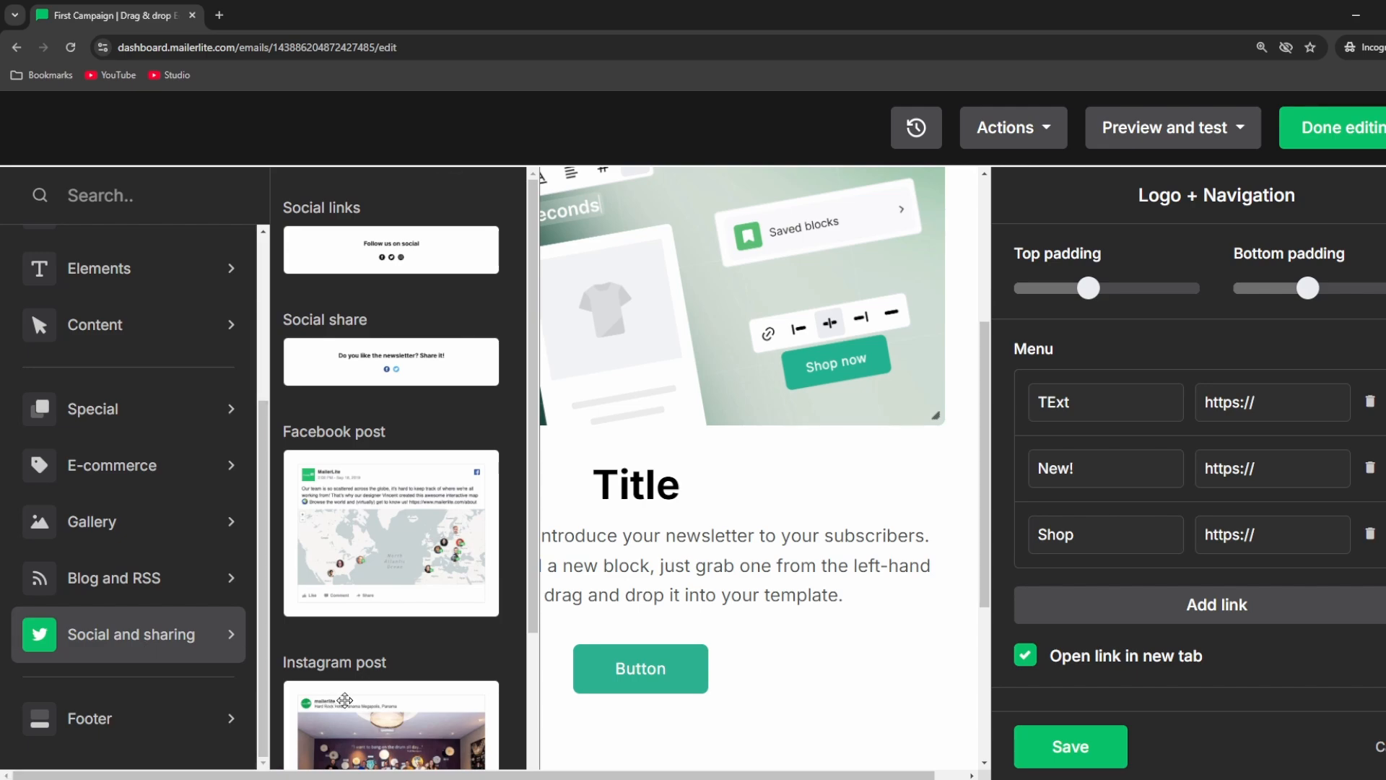
scroll(752, 510, up, 4)
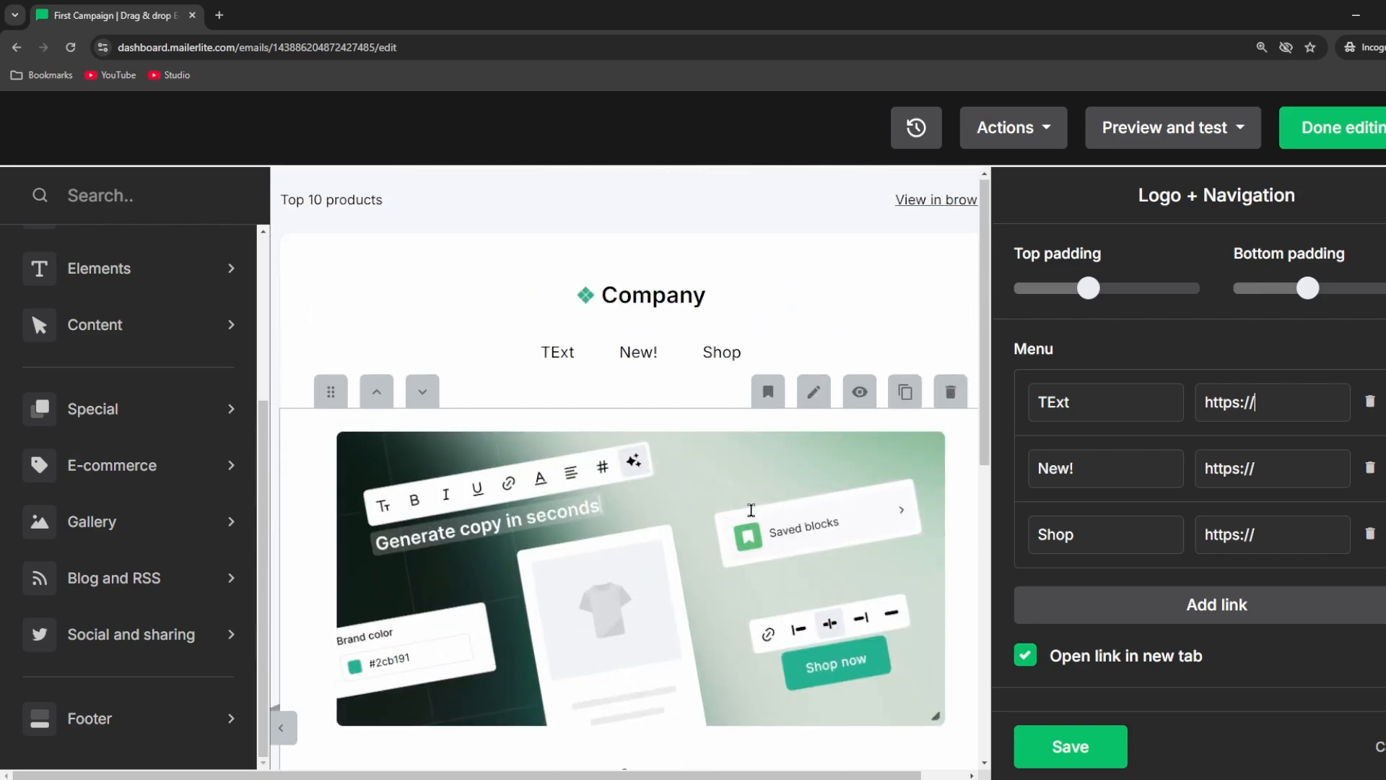
Check the newsletter's preview mode and test email options
mouse_move(774, 439)
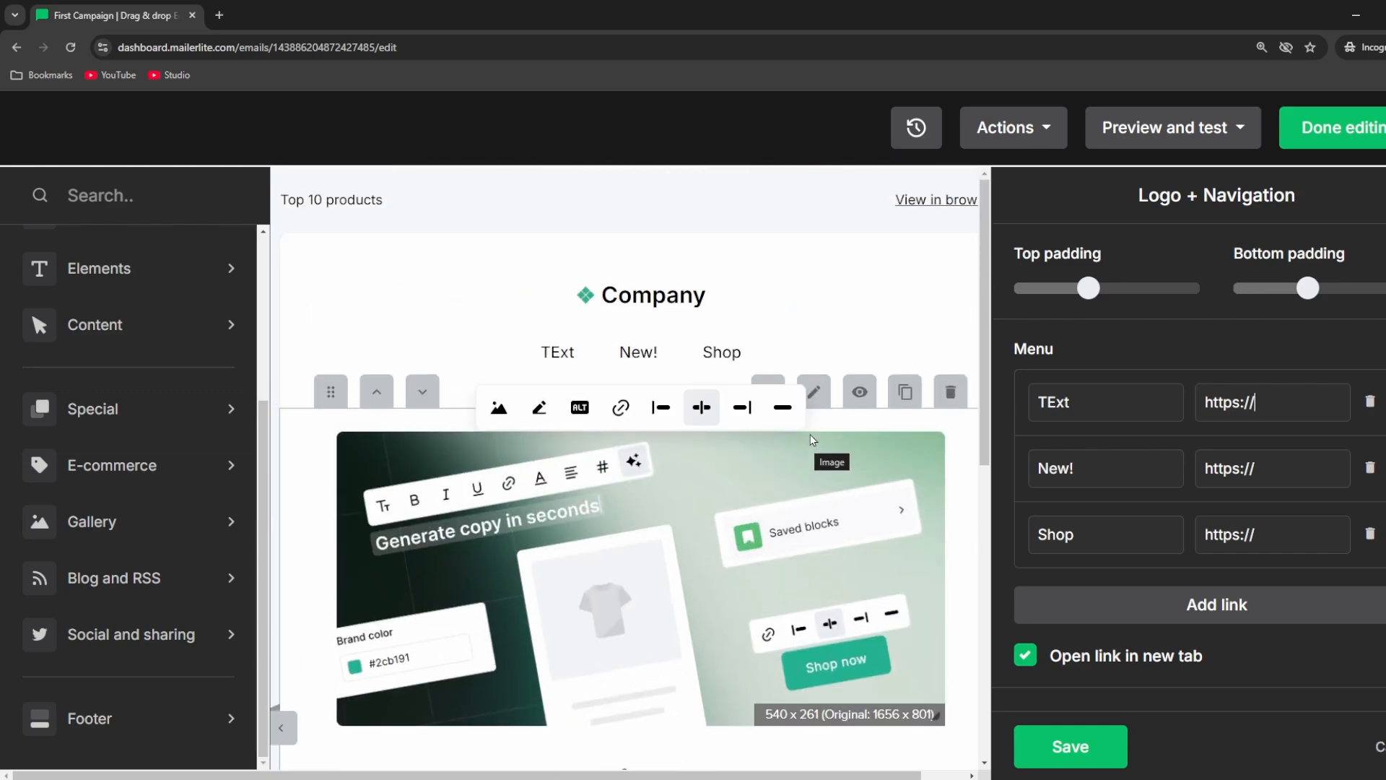
click(1144, 127)
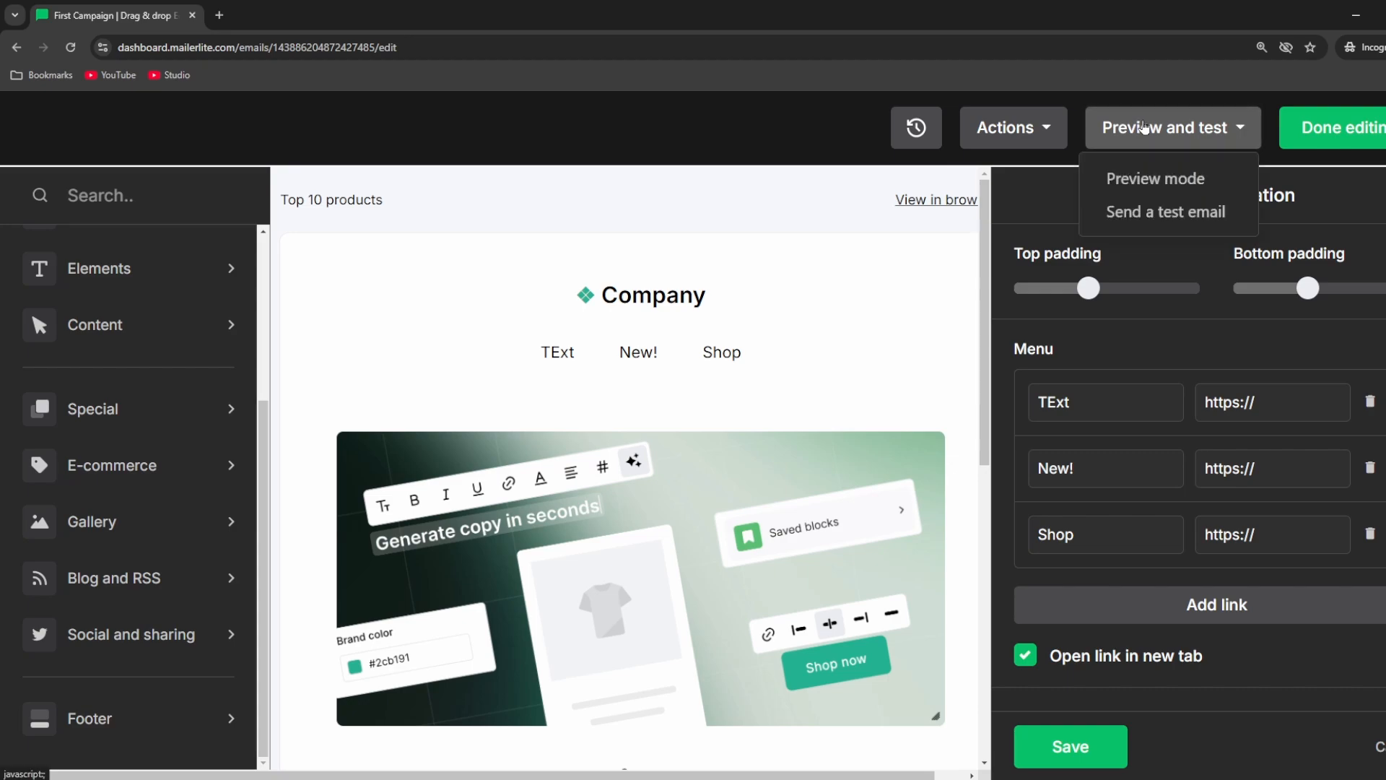
click(1154, 187)
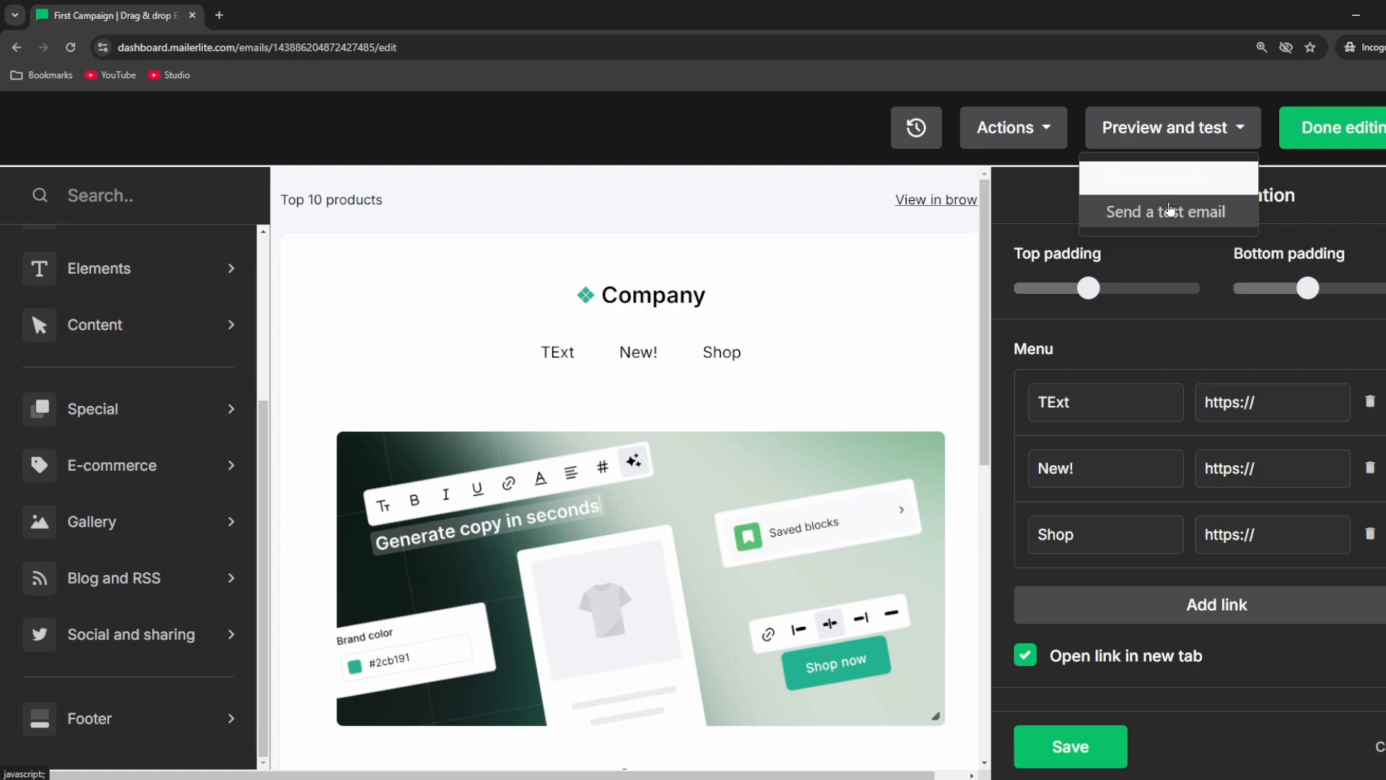
Save the navigation block and finish editing the campaign content
click(1092, 747)
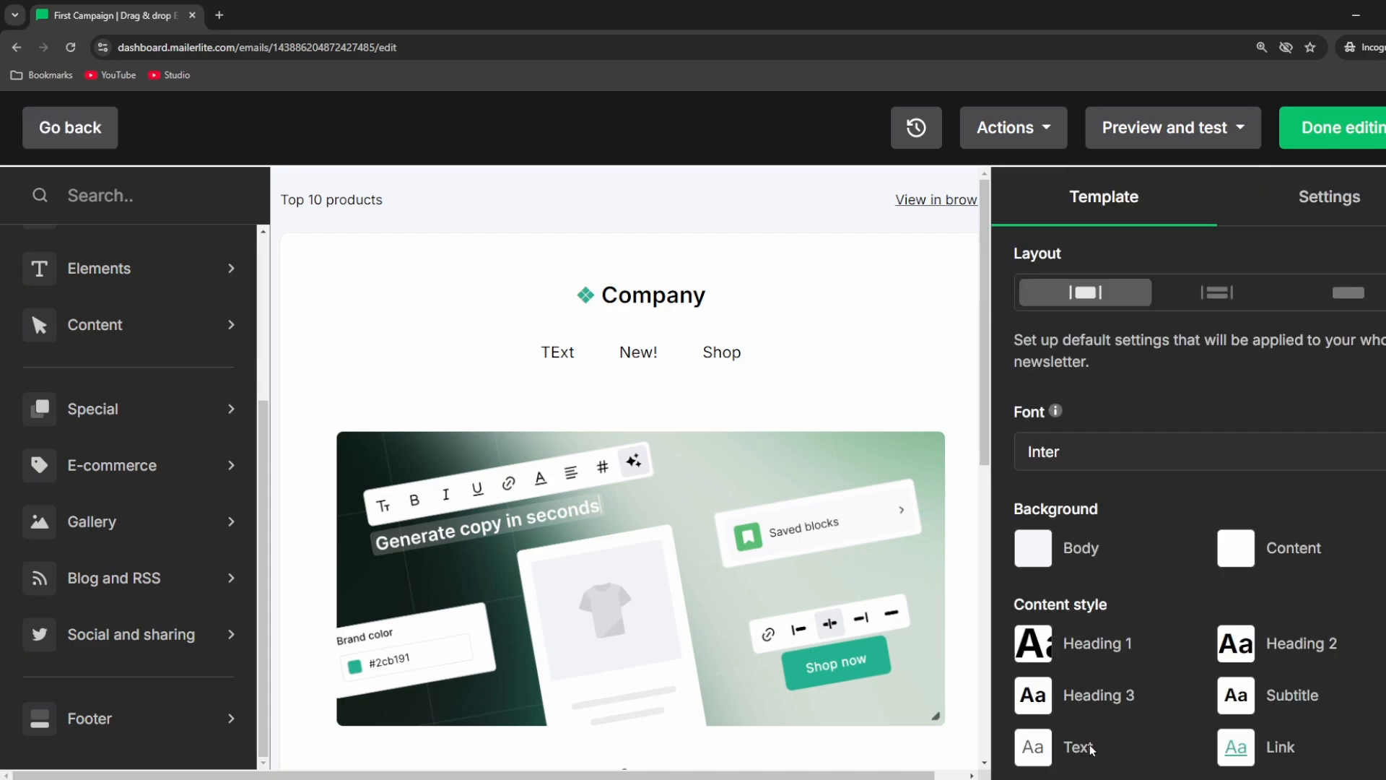
click(1345, 126)
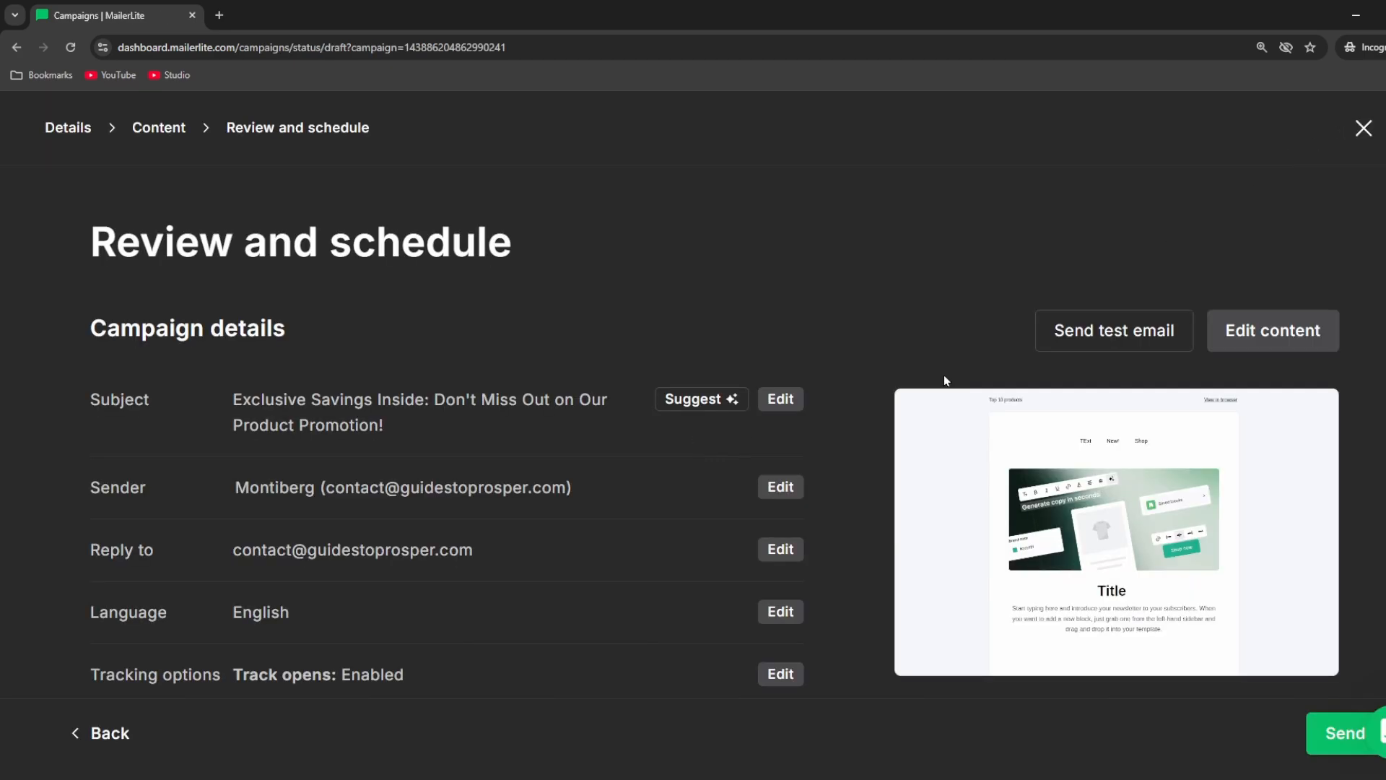
Review the campaign's subject, sender, tracking and recipient details, and the available scheduling options
scroll(932, 357, down, 1)
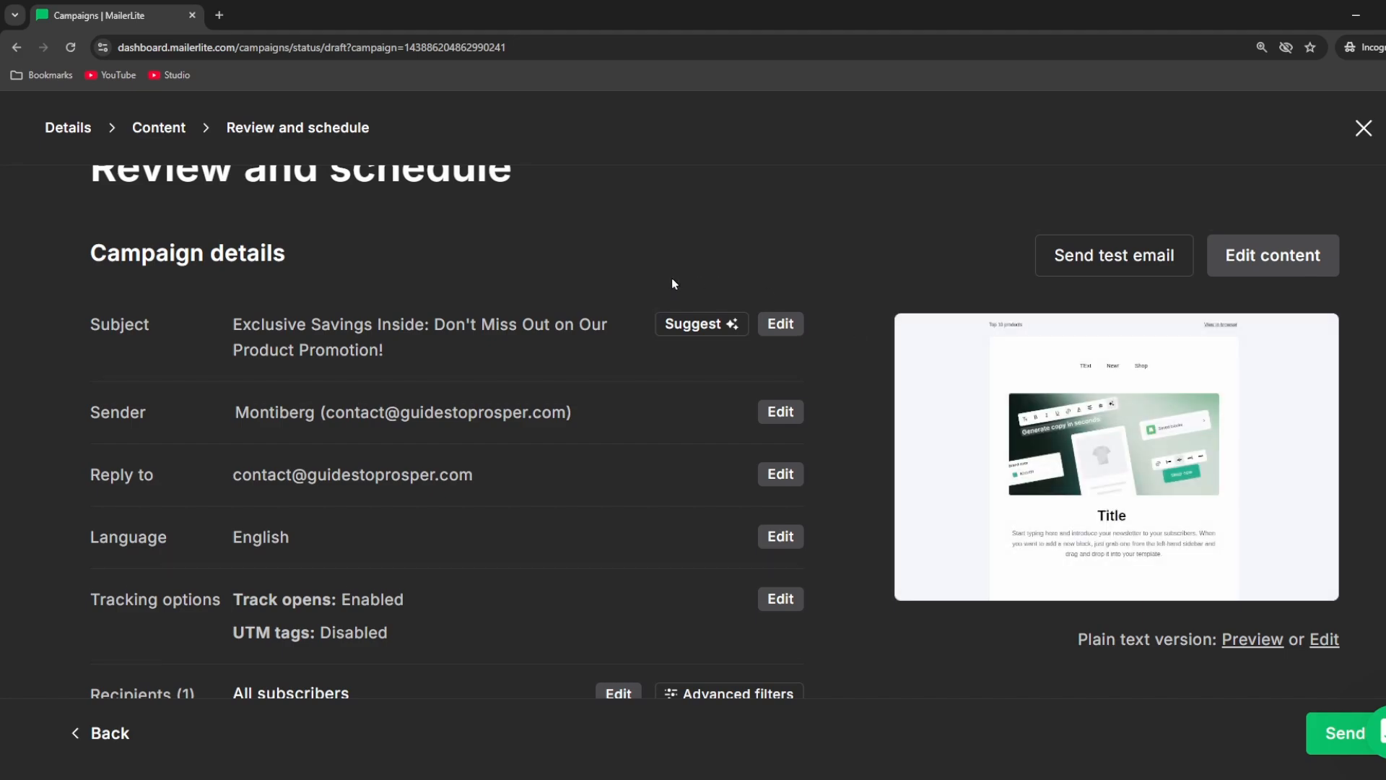
scroll(672, 282, down, 2)
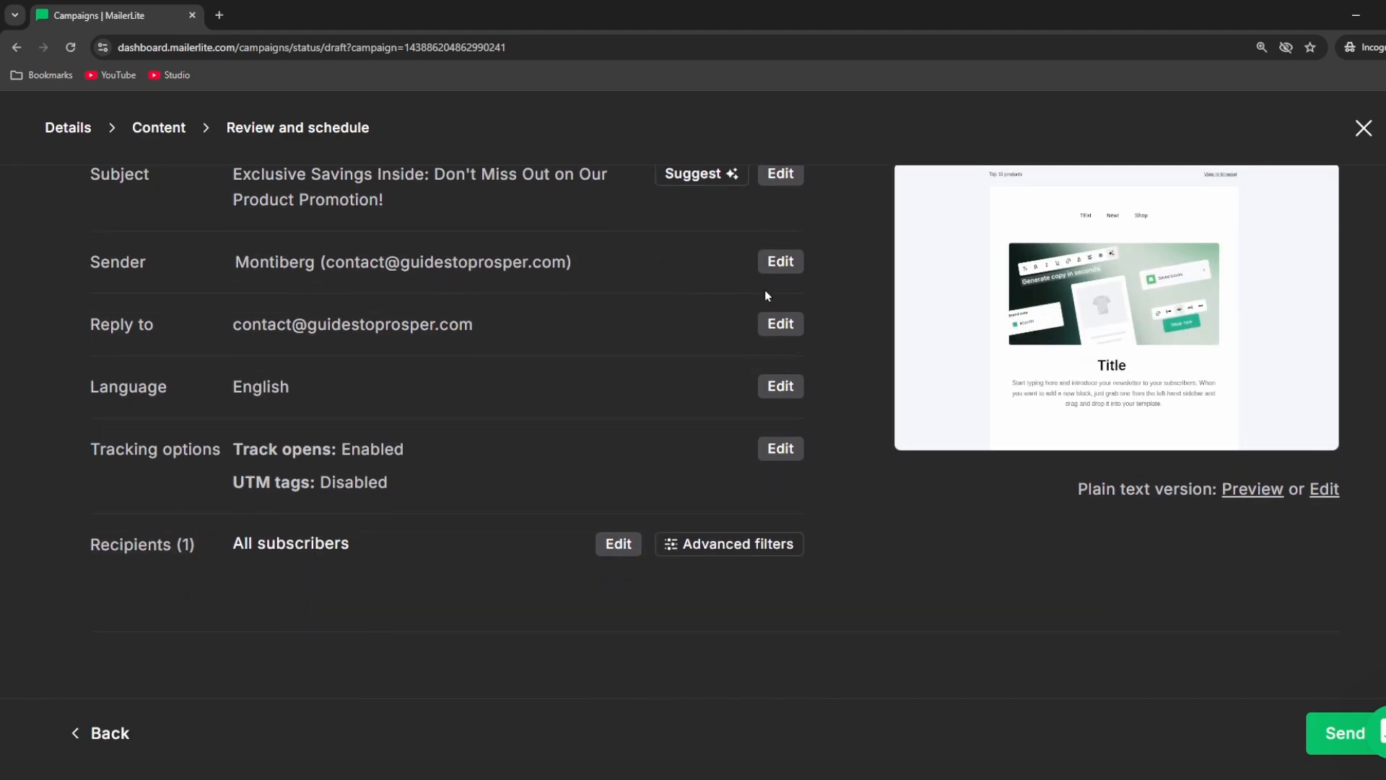
scroll(770, 470, down, 3)
scroll(846, 459, down, 2)
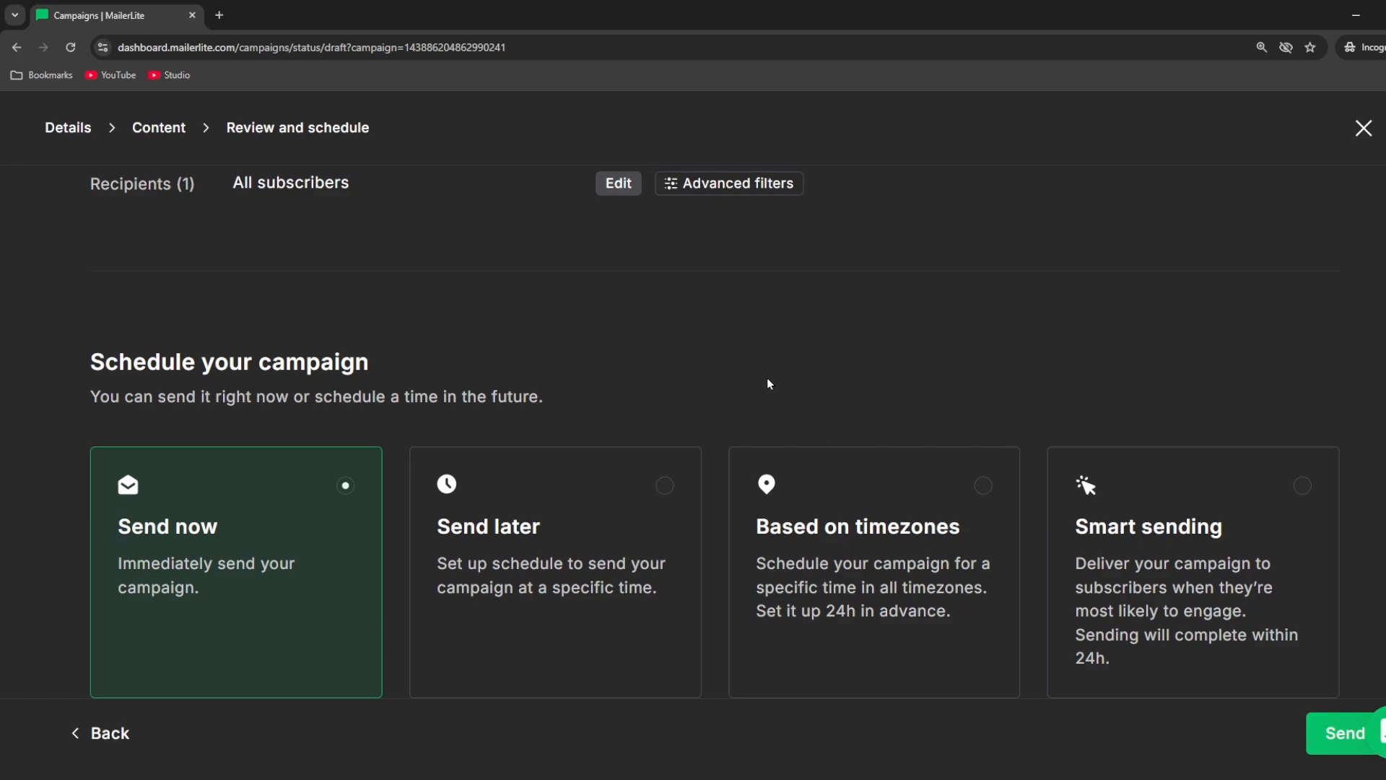
Compare the Send later, Based on timezones and Smart sending options, send the campaign with Send now, and leave the campaign review
click(563, 608)
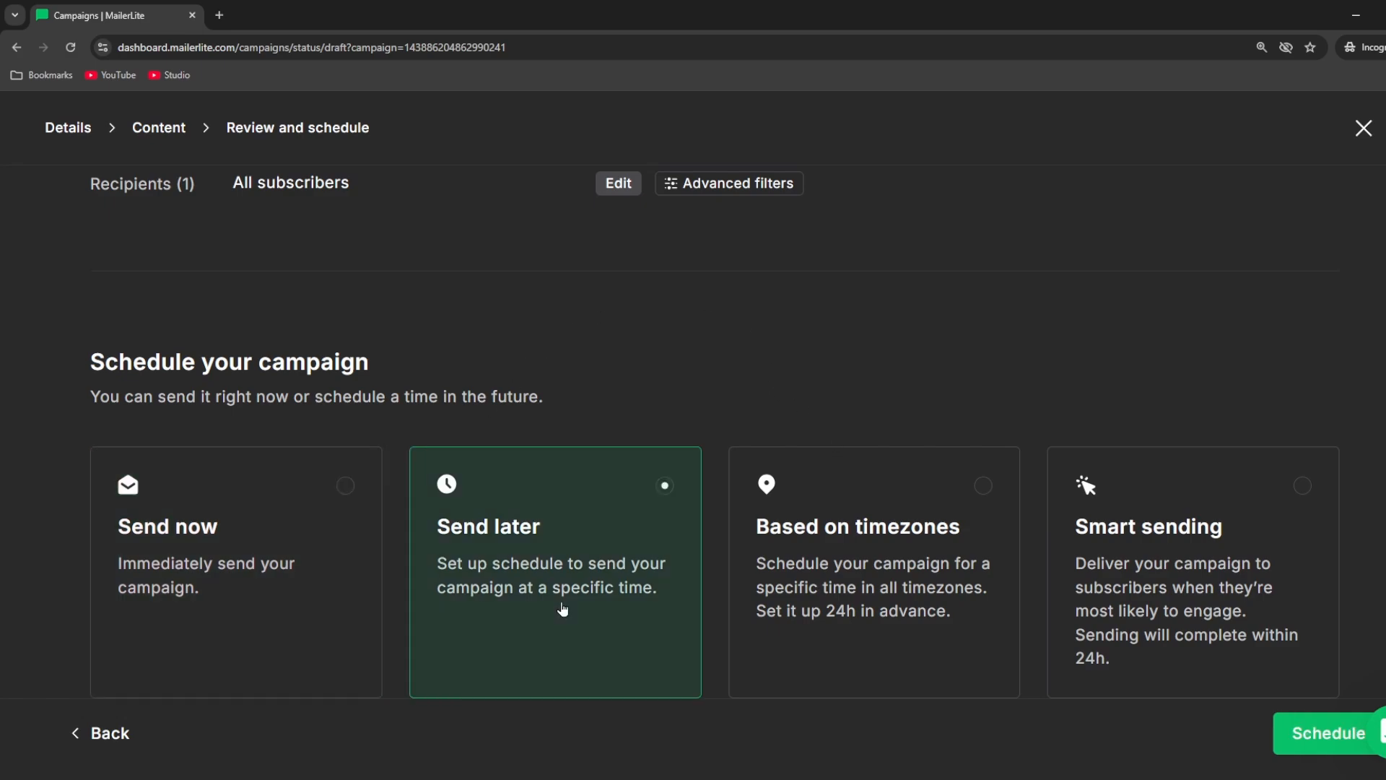
click(810, 565)
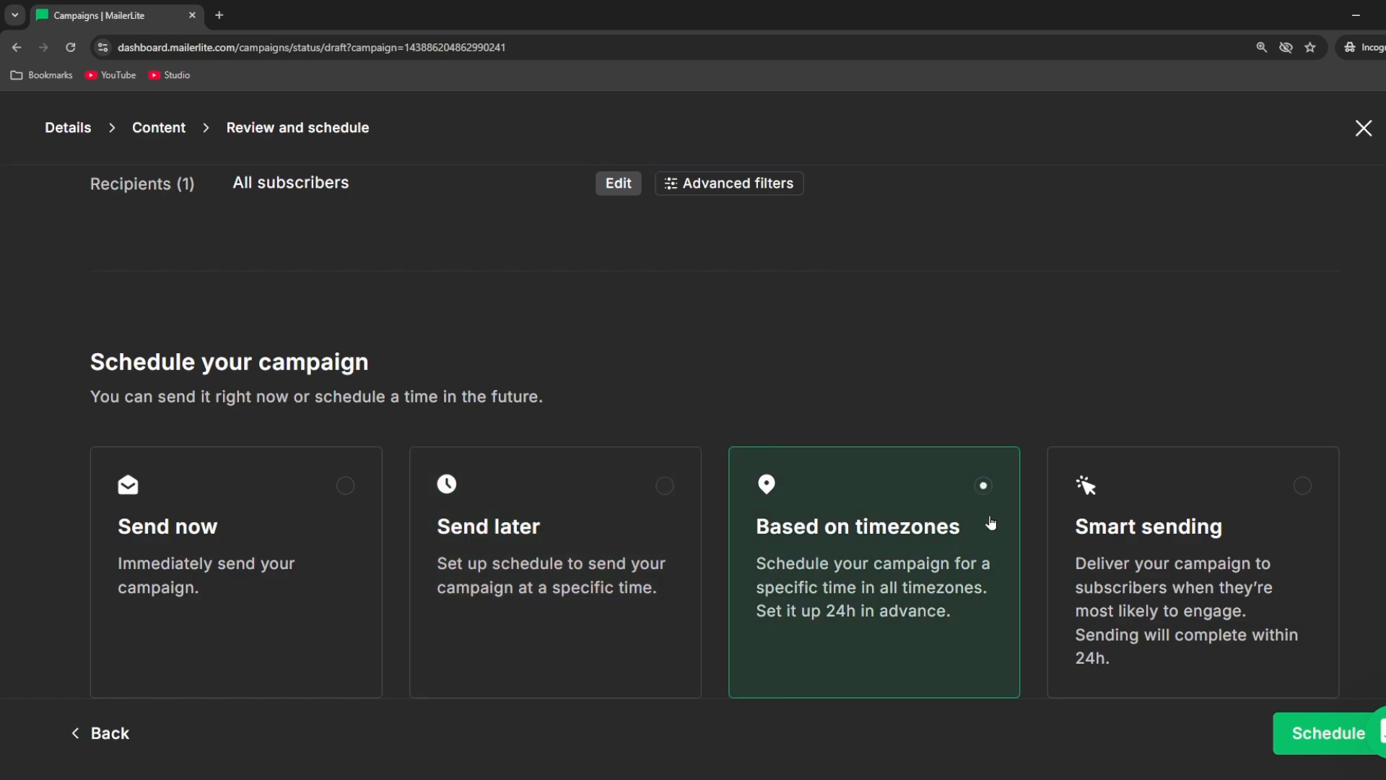
click(1113, 547)
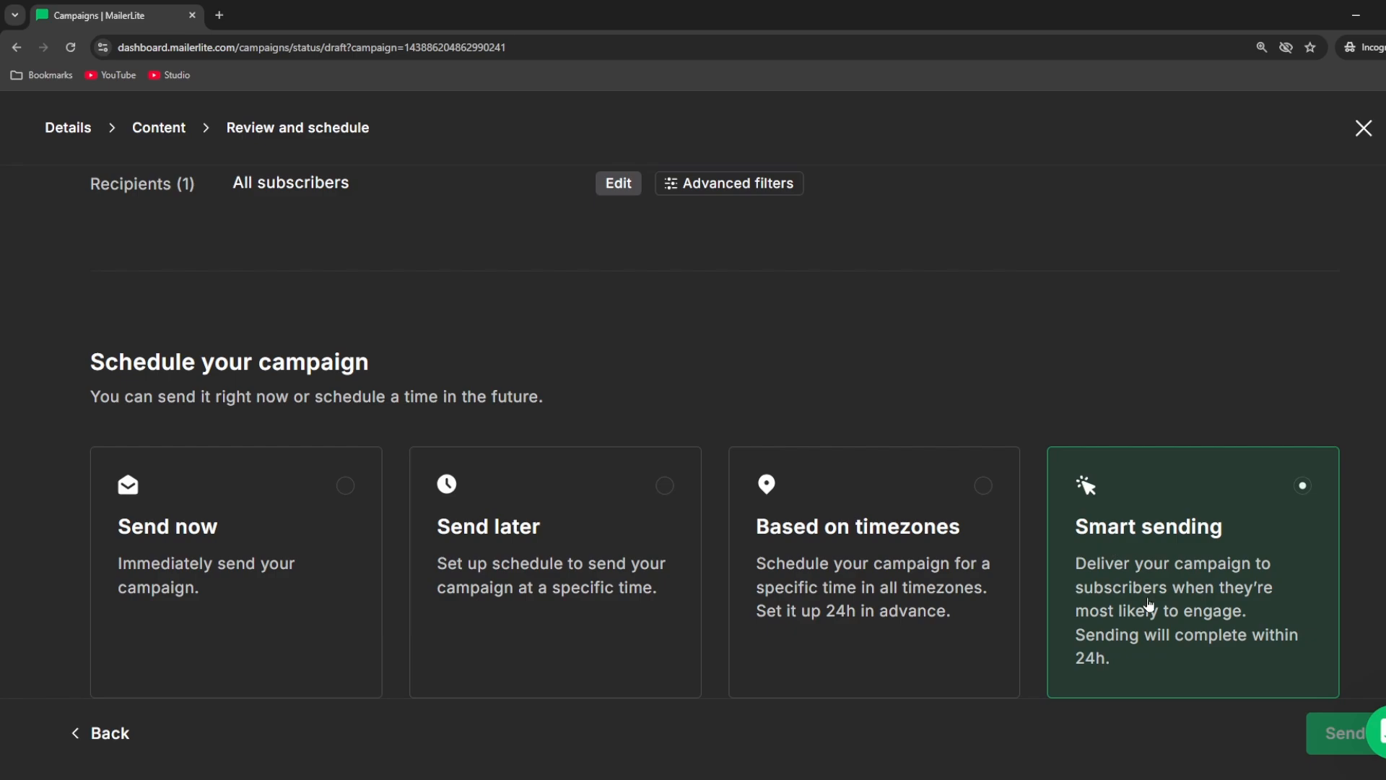
click(276, 561)
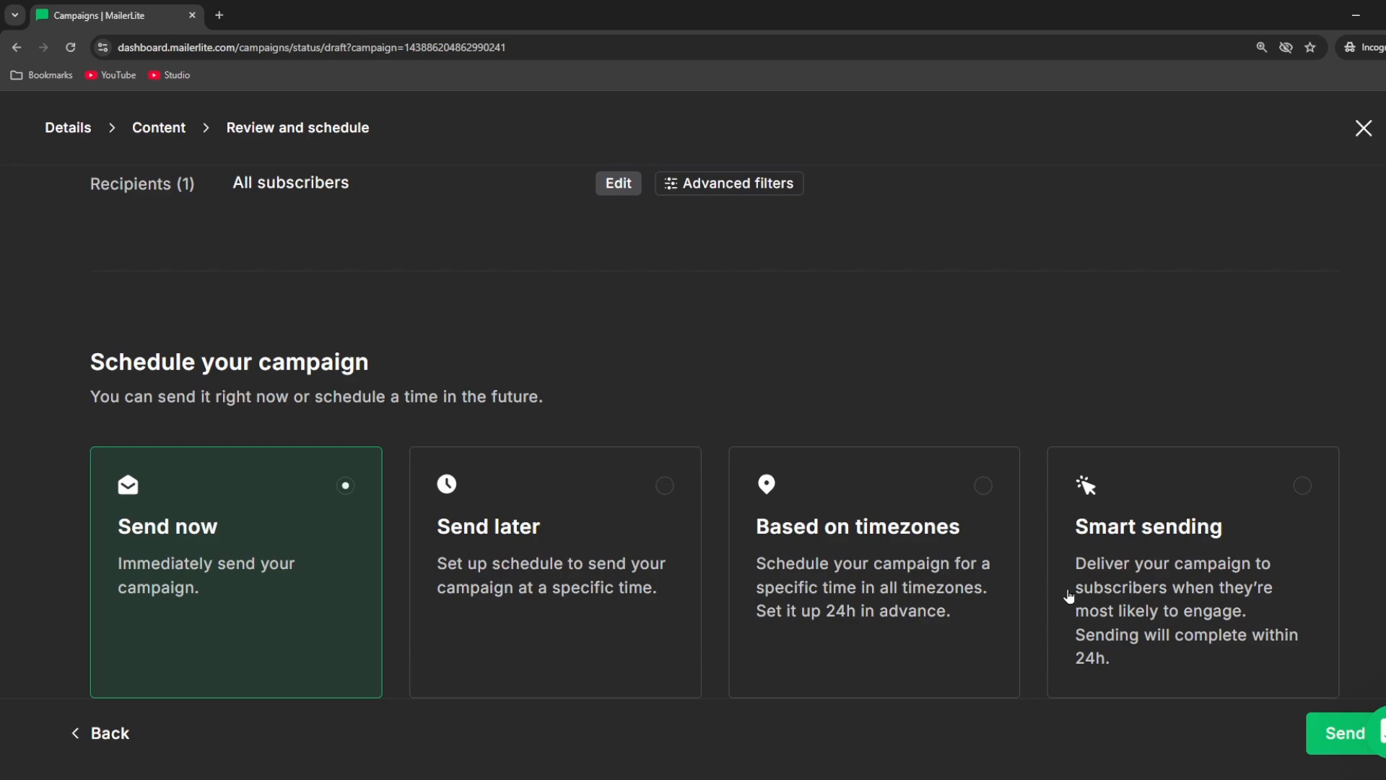
click(1328, 736)
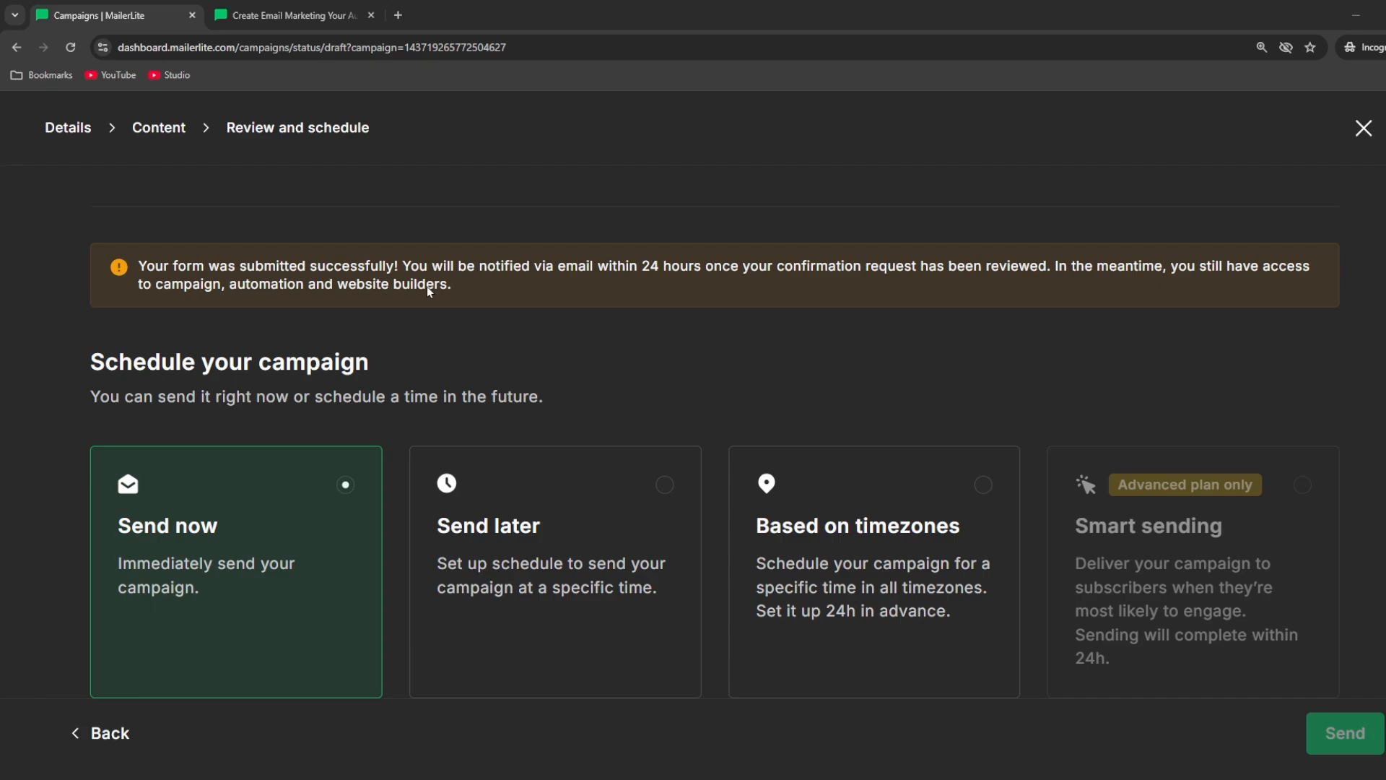
click(1364, 128)
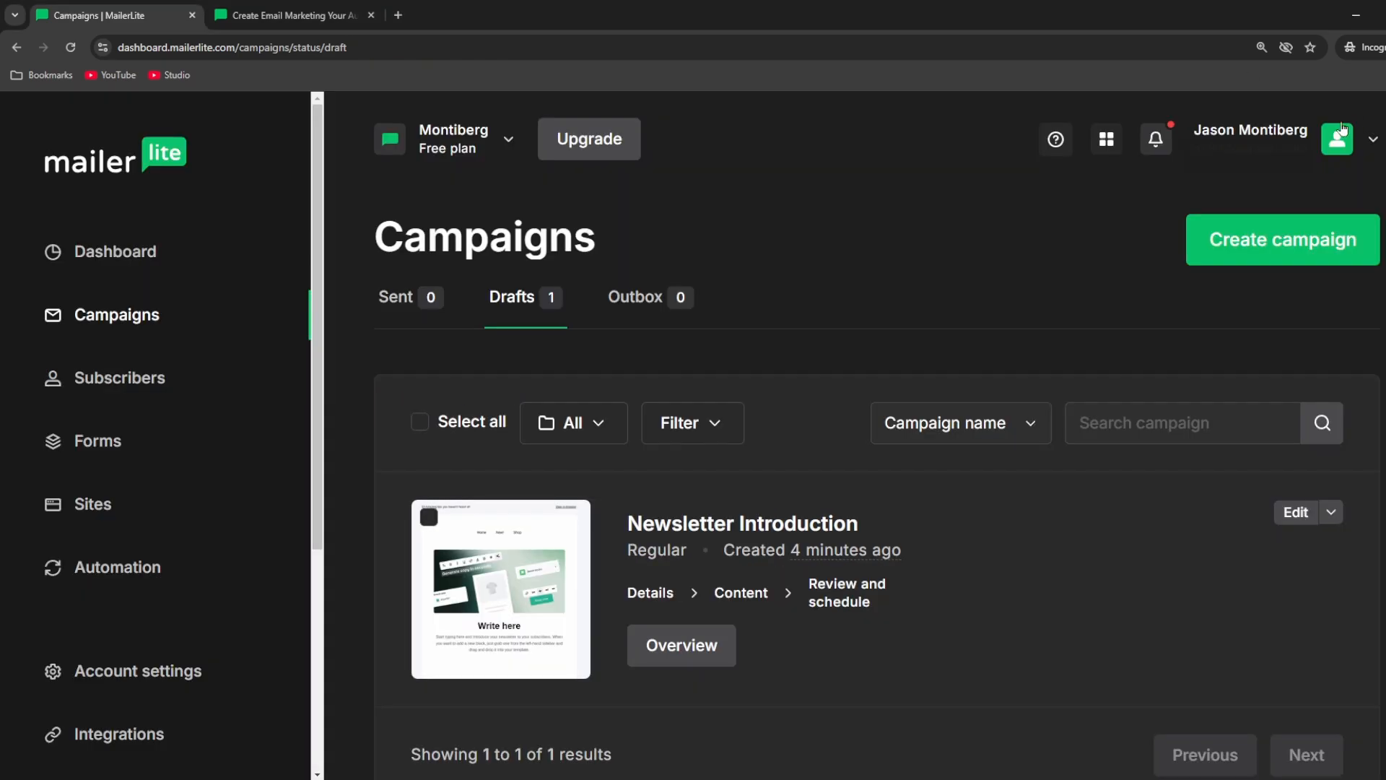
Look through the Forms section, including the Promotions category and its description of promotion pop-ups
scroll(589, 326, down, 1)
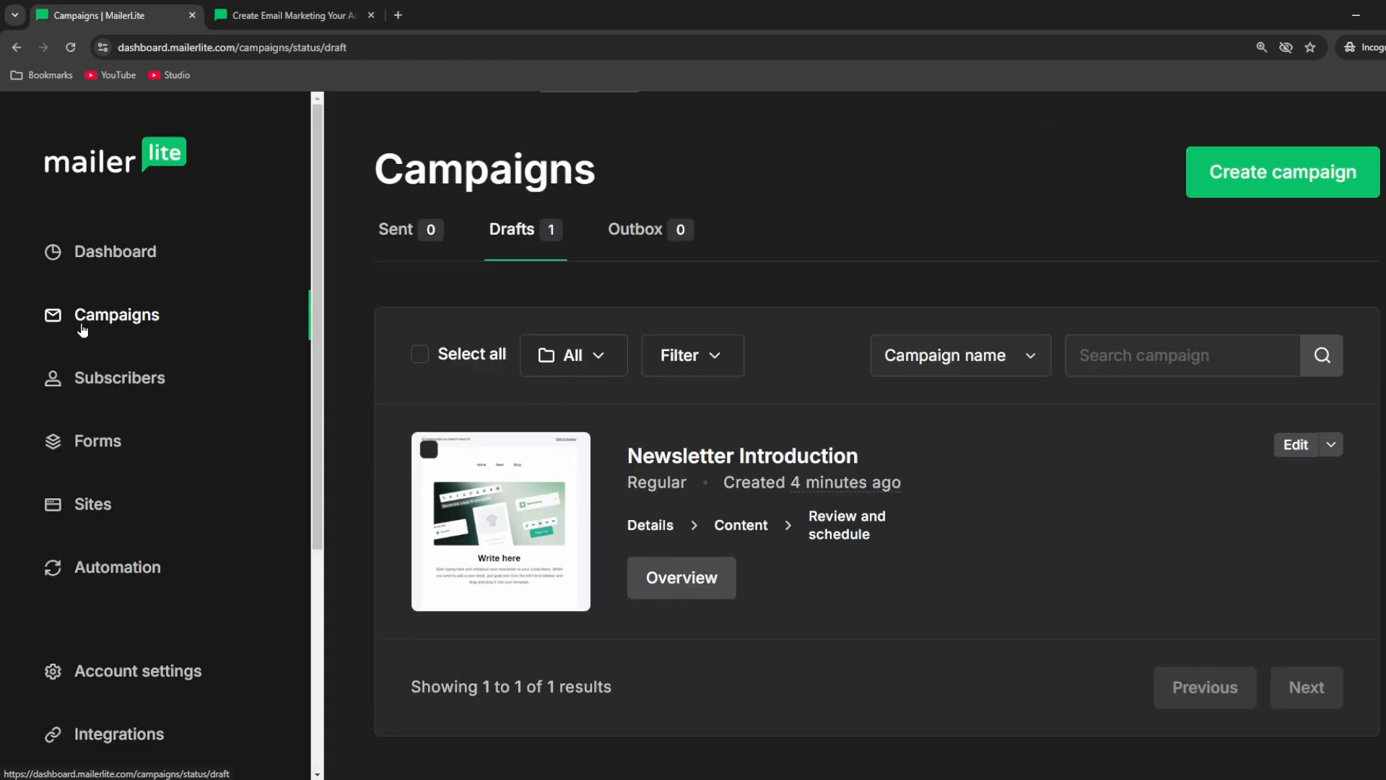
click(96, 466)
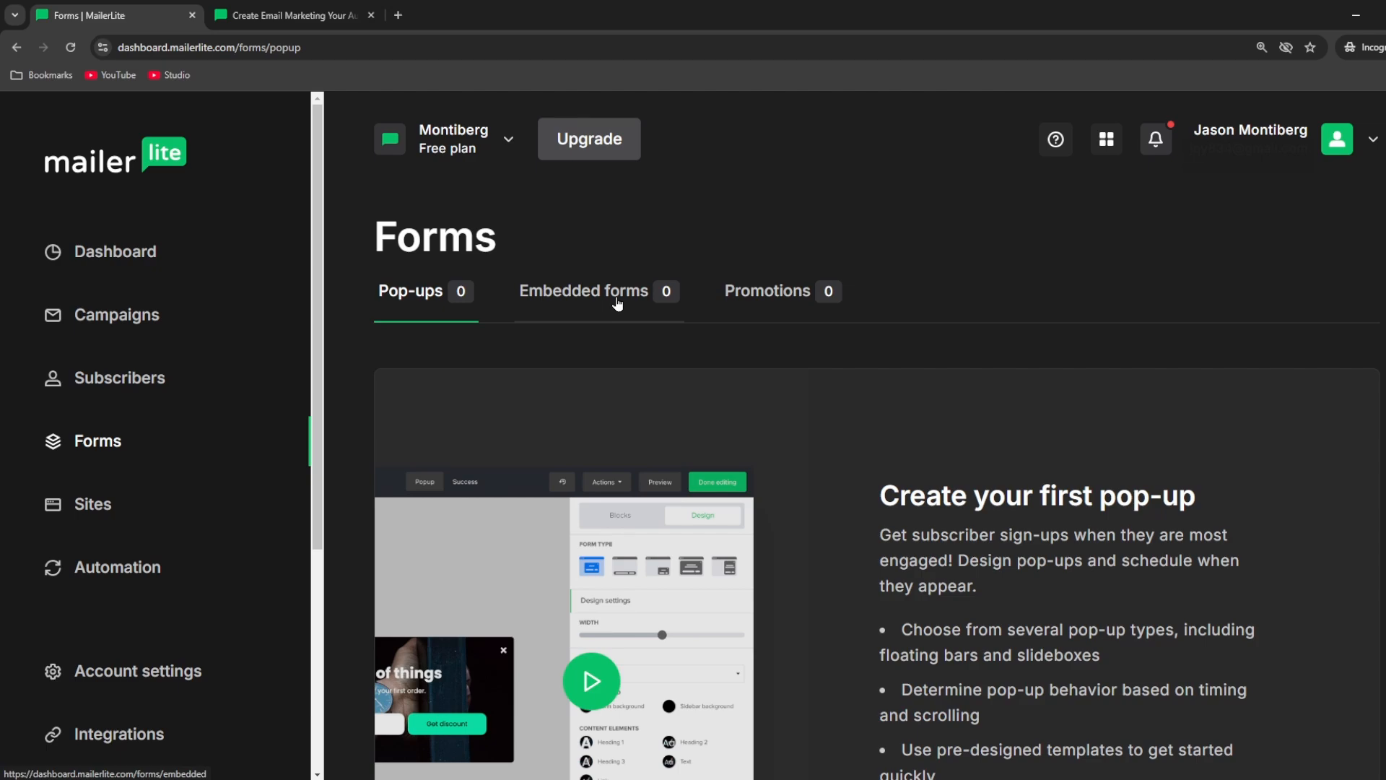
click(761, 293)
scroll(842, 436, down, 3)
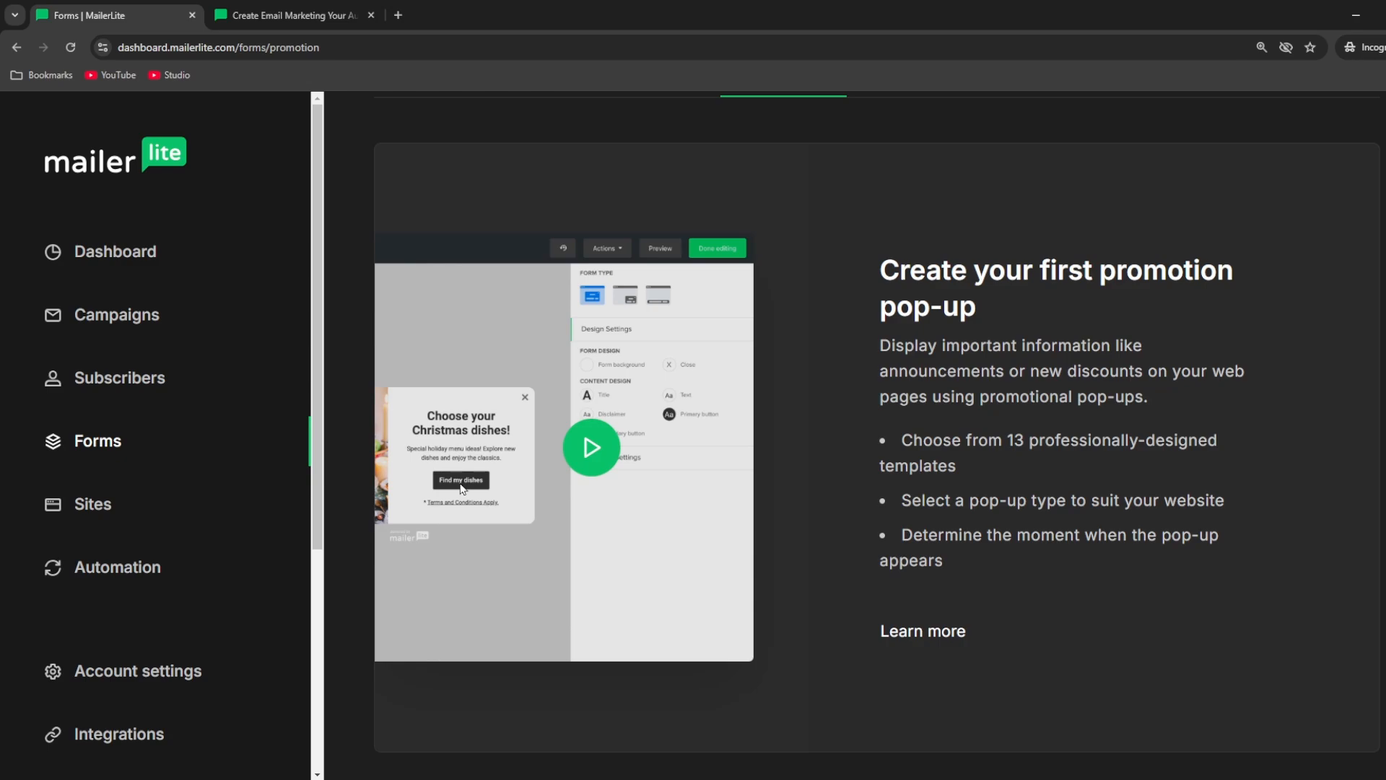
scroll(462, 488, up, 2)
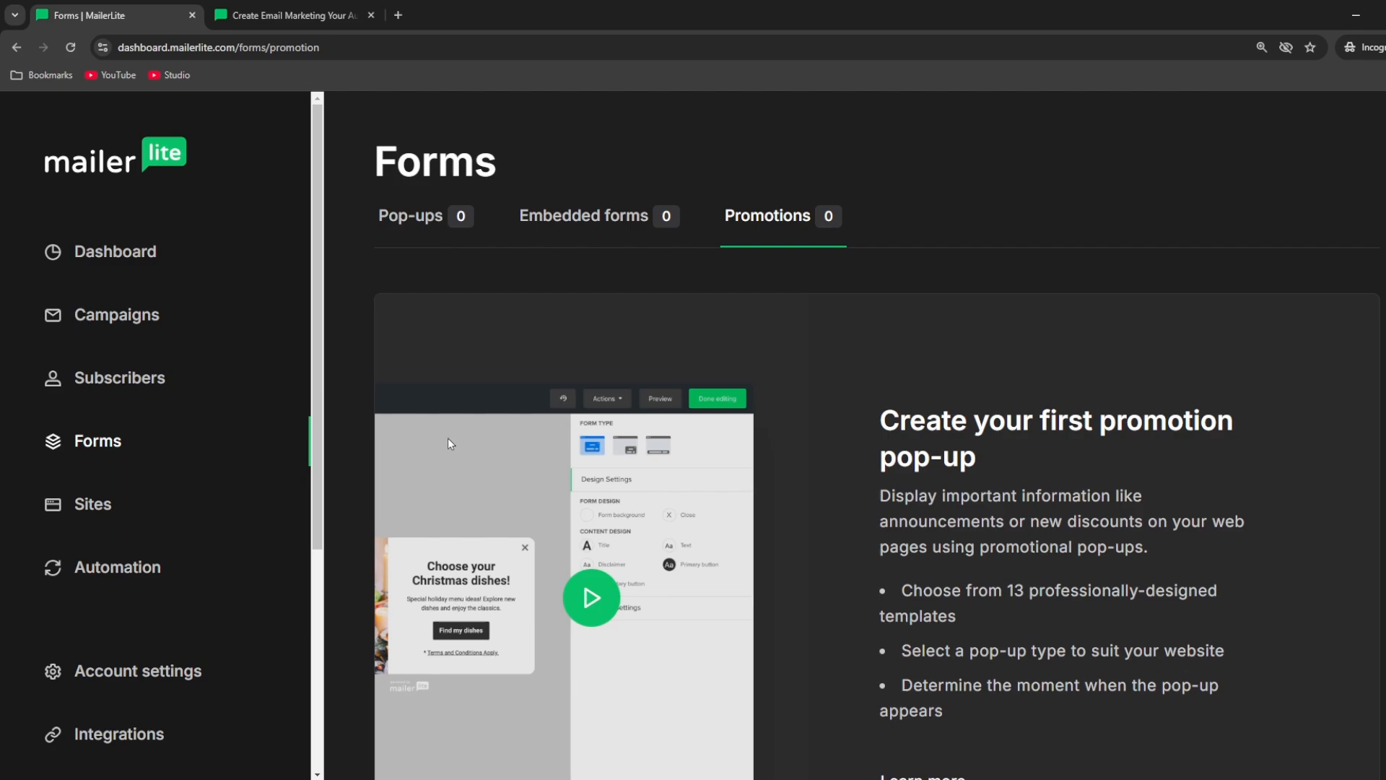
Create a new pop-up form named Subscriber Form and save its details
click(426, 194)
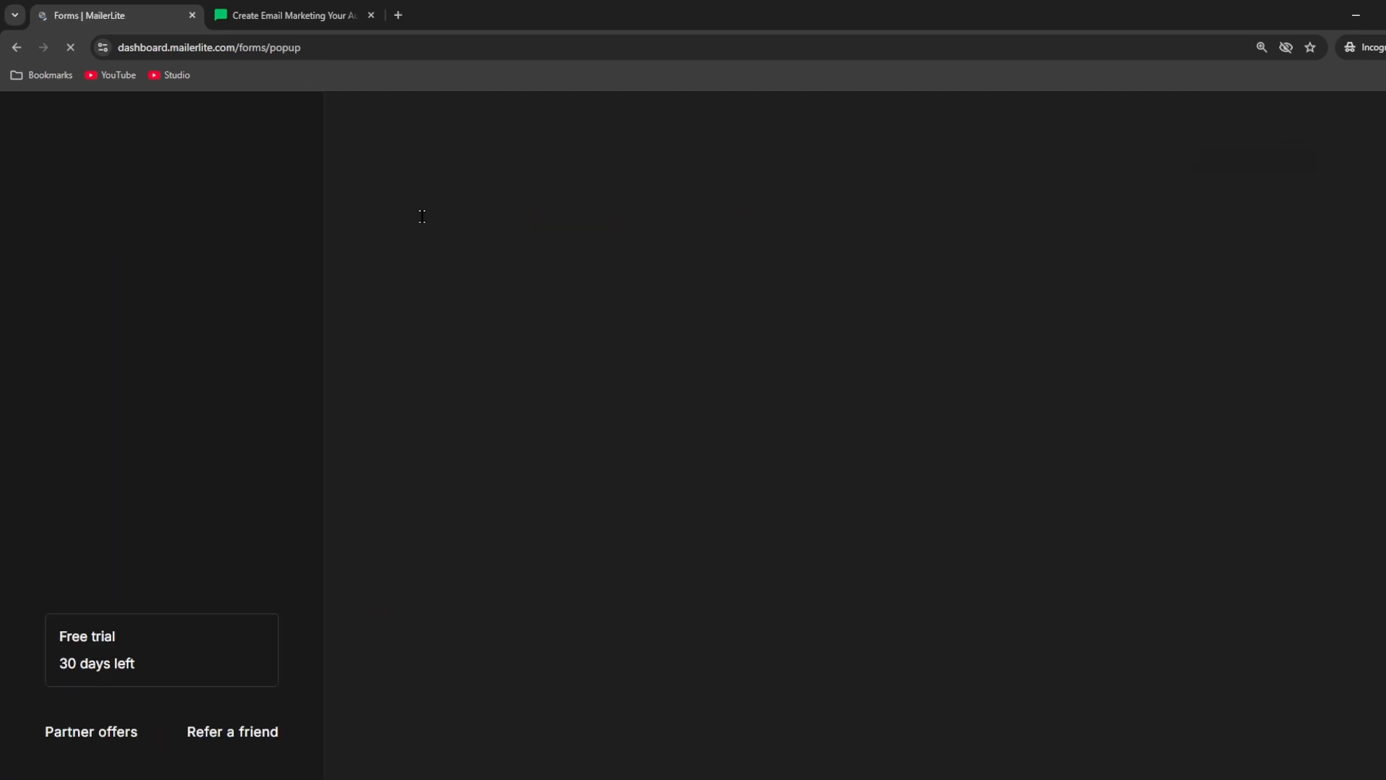
scroll(874, 346, down, 3)
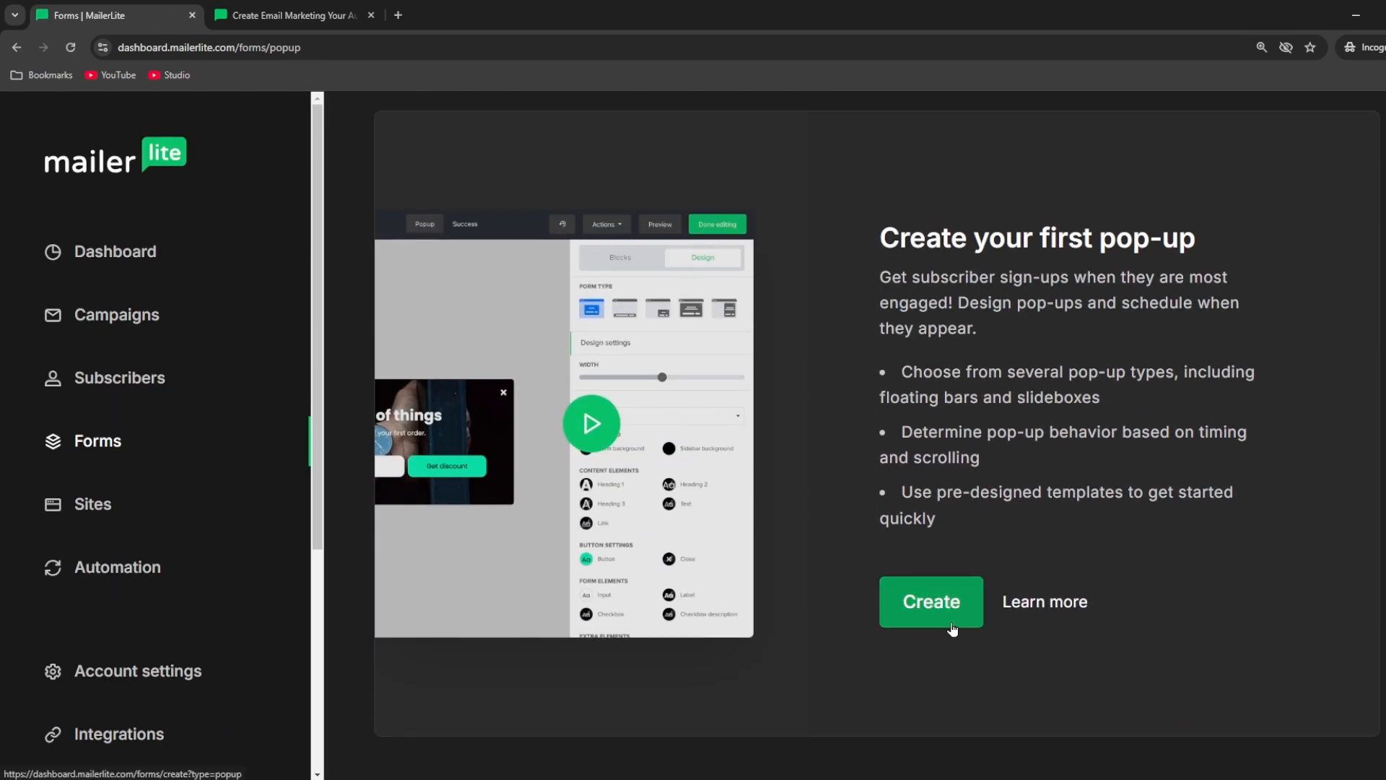
click(953, 627)
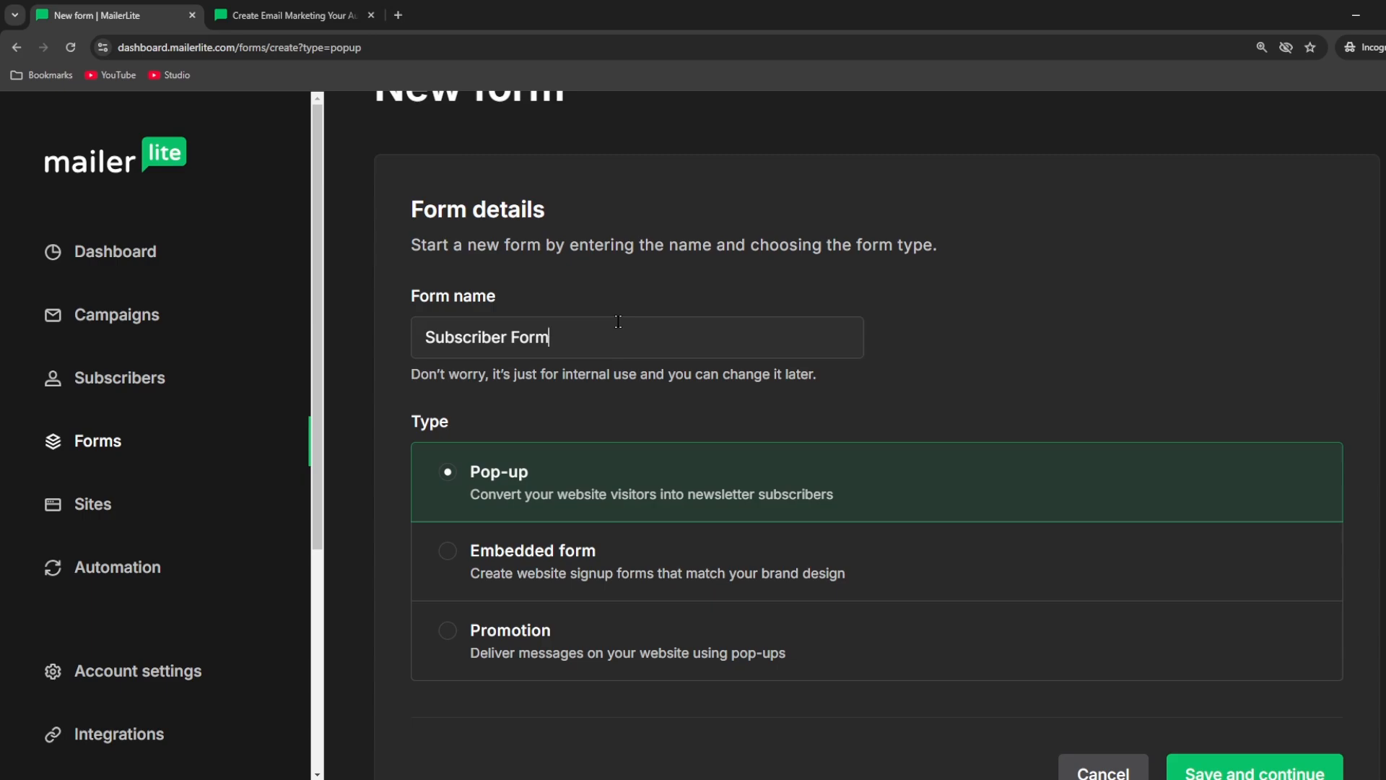
scroll(917, 491, down, 2)
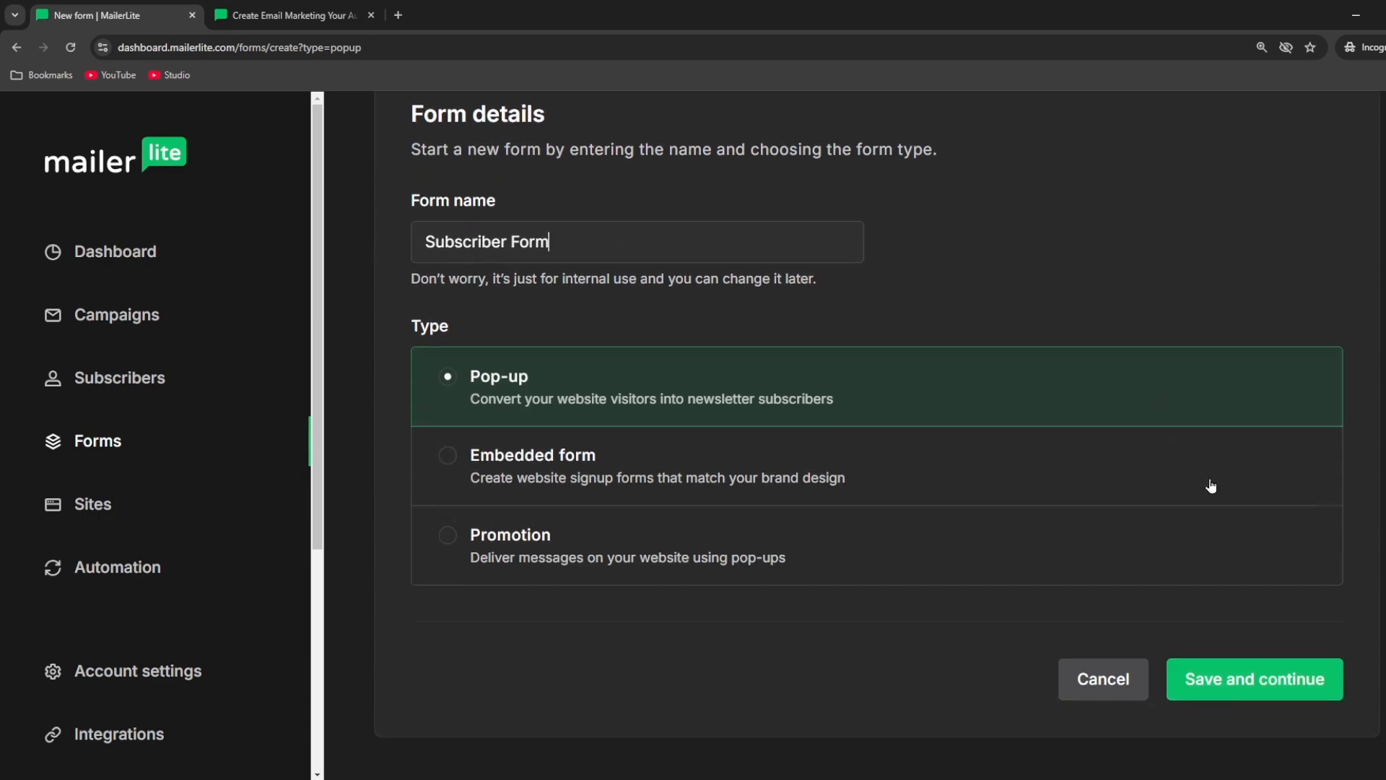
click(1300, 675)
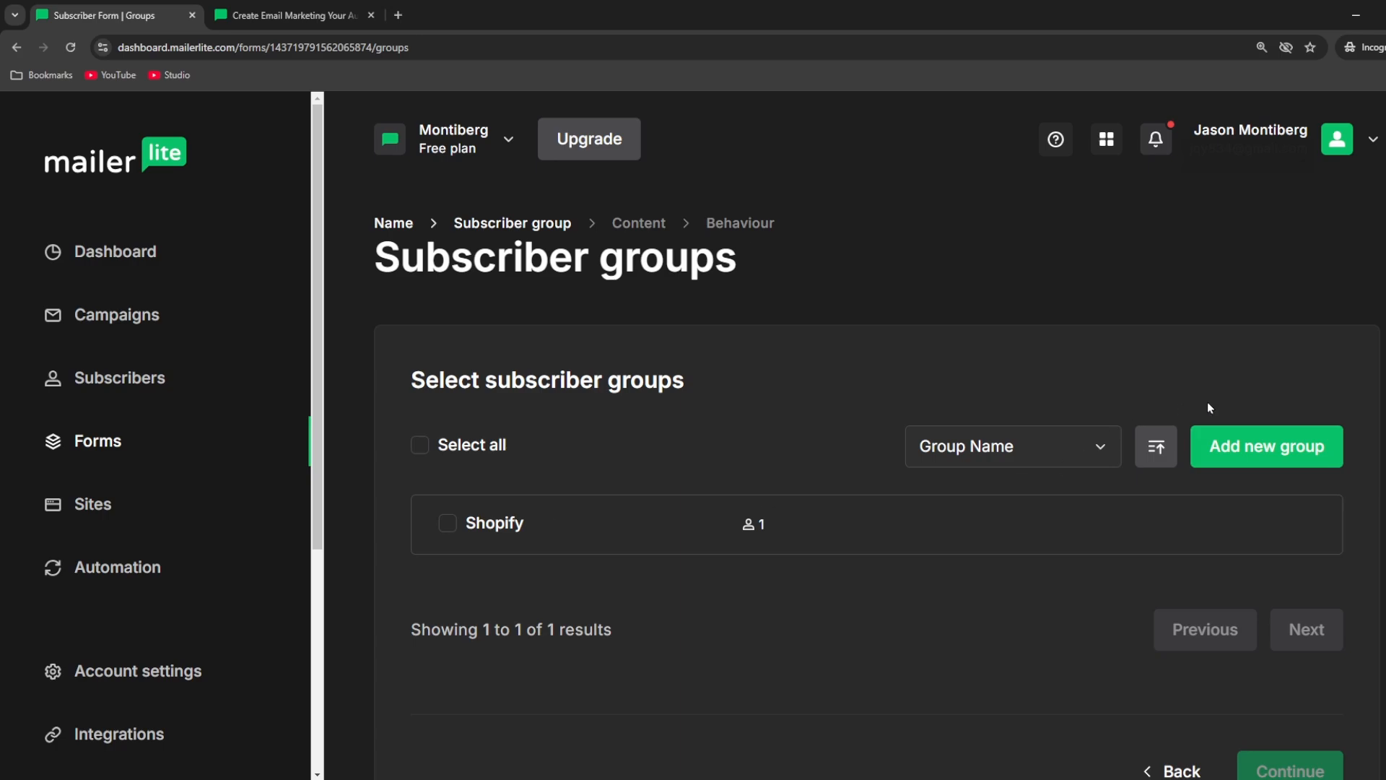
Add a new subscriber group named Website and continue with it as the form's group
click(1216, 442)
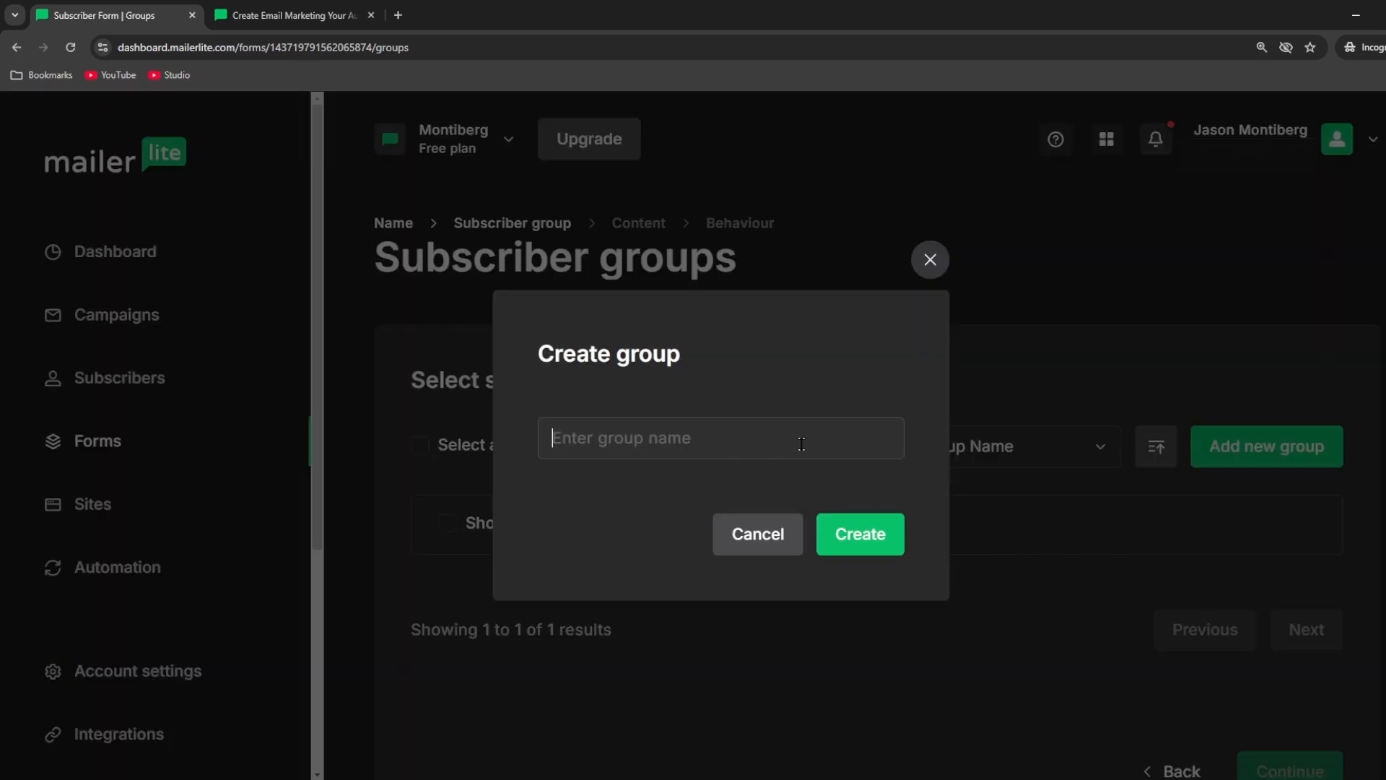
text(Web)
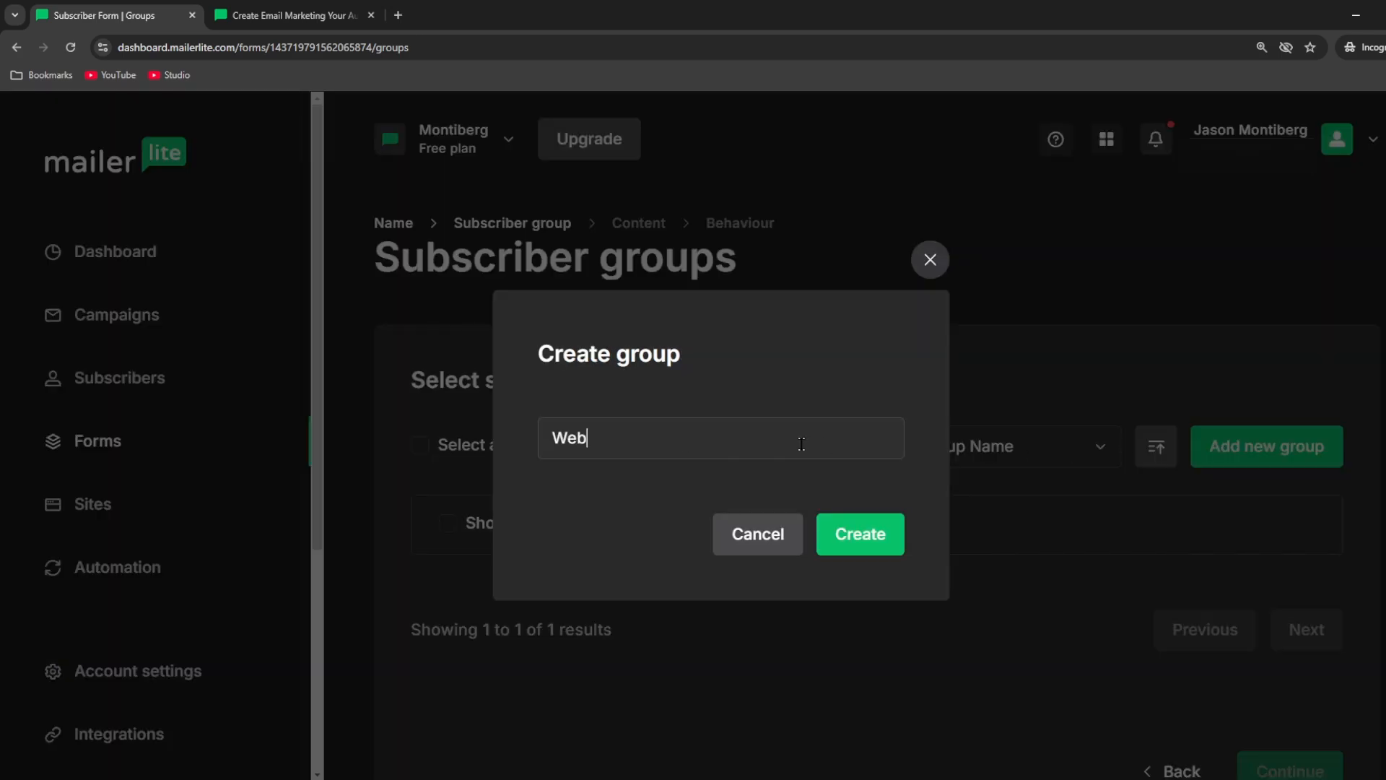
text(site)
click(877, 553)
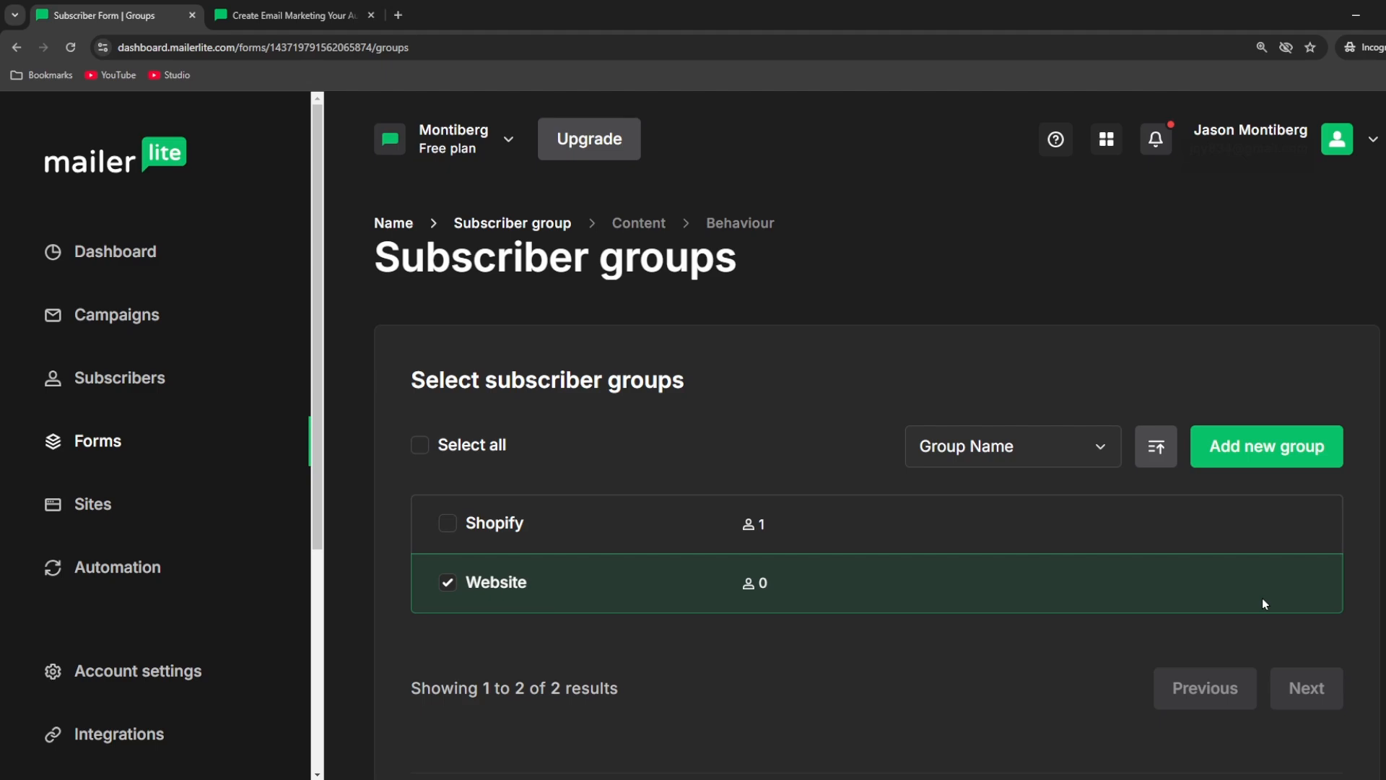
scroll(1263, 604, down, 2)
click(1282, 675)
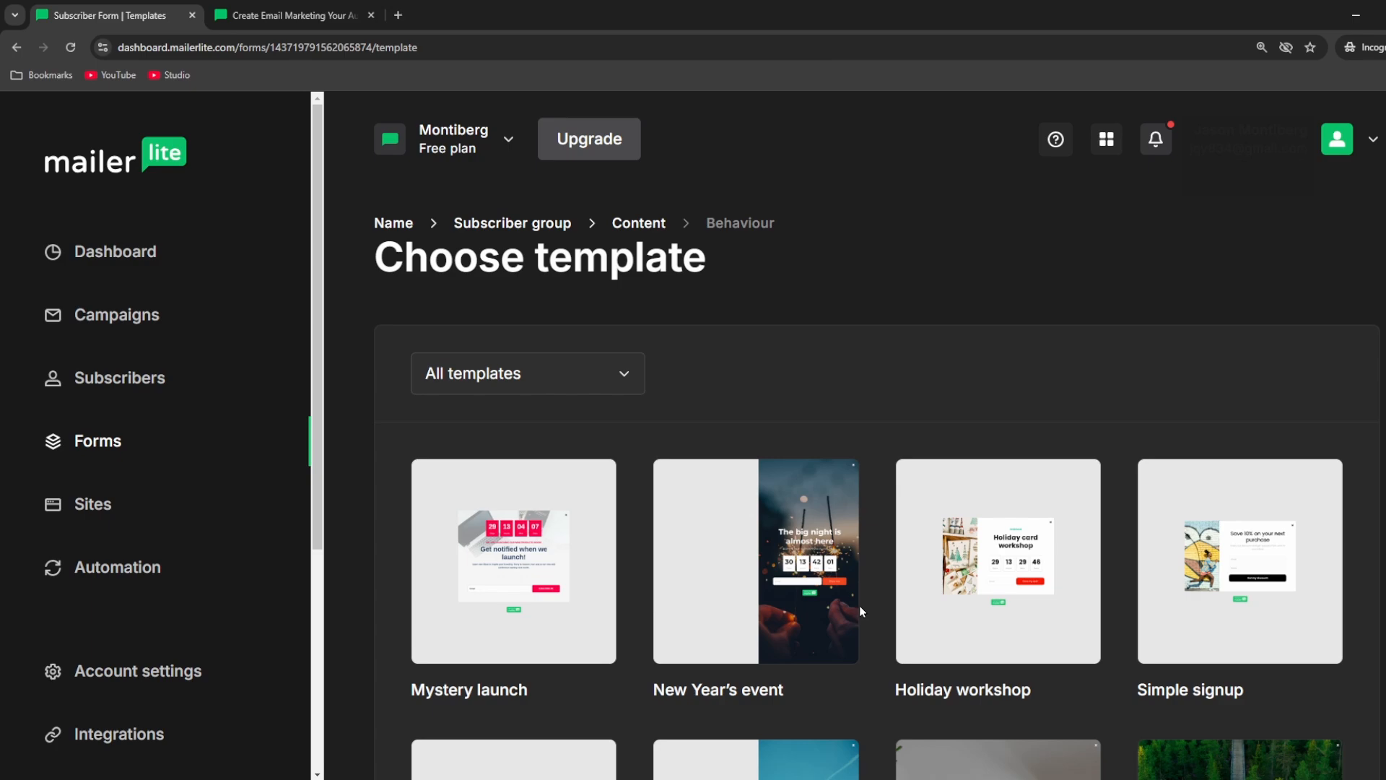
Choose the Superhero: Full template and change the pop-up's text to "Sign up today!" with "Connect with us!" underneath
scroll(859, 605, down, 3)
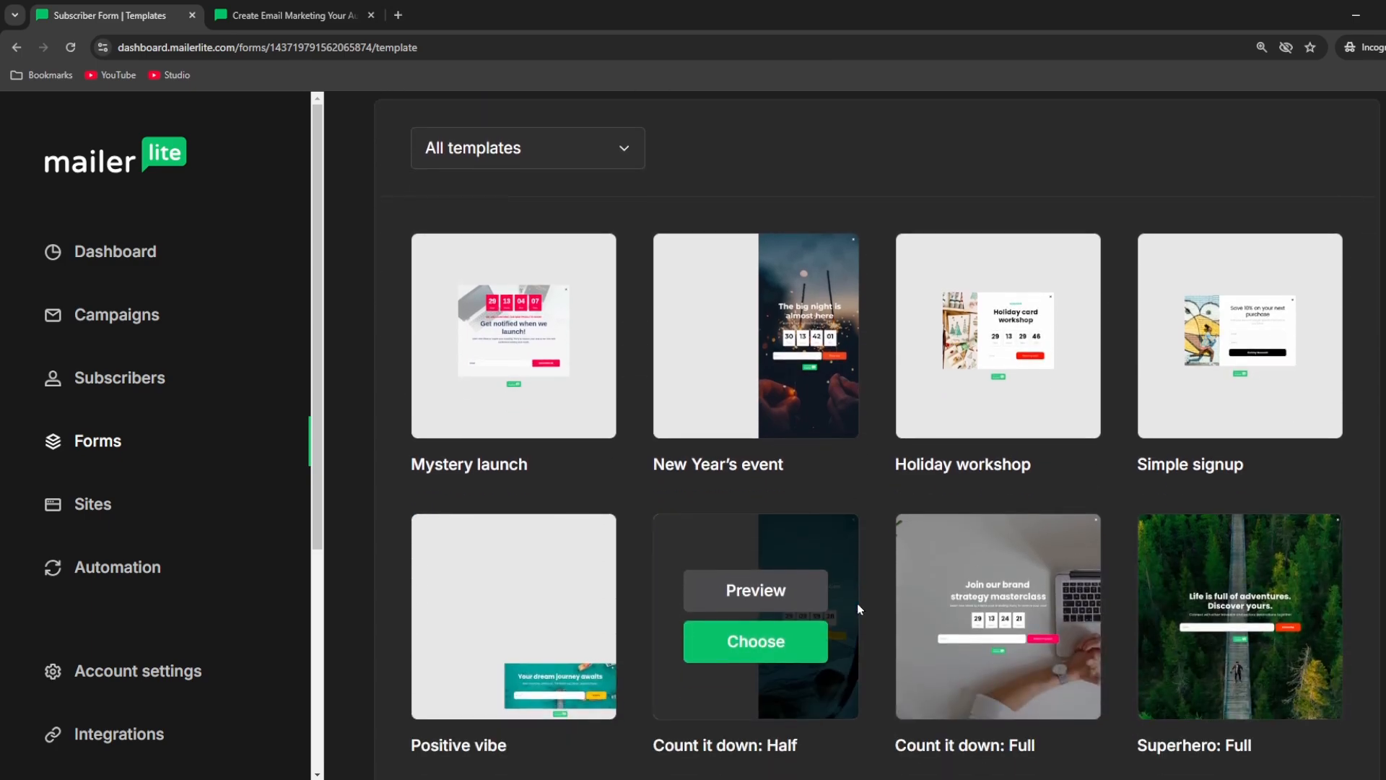
click(1261, 640)
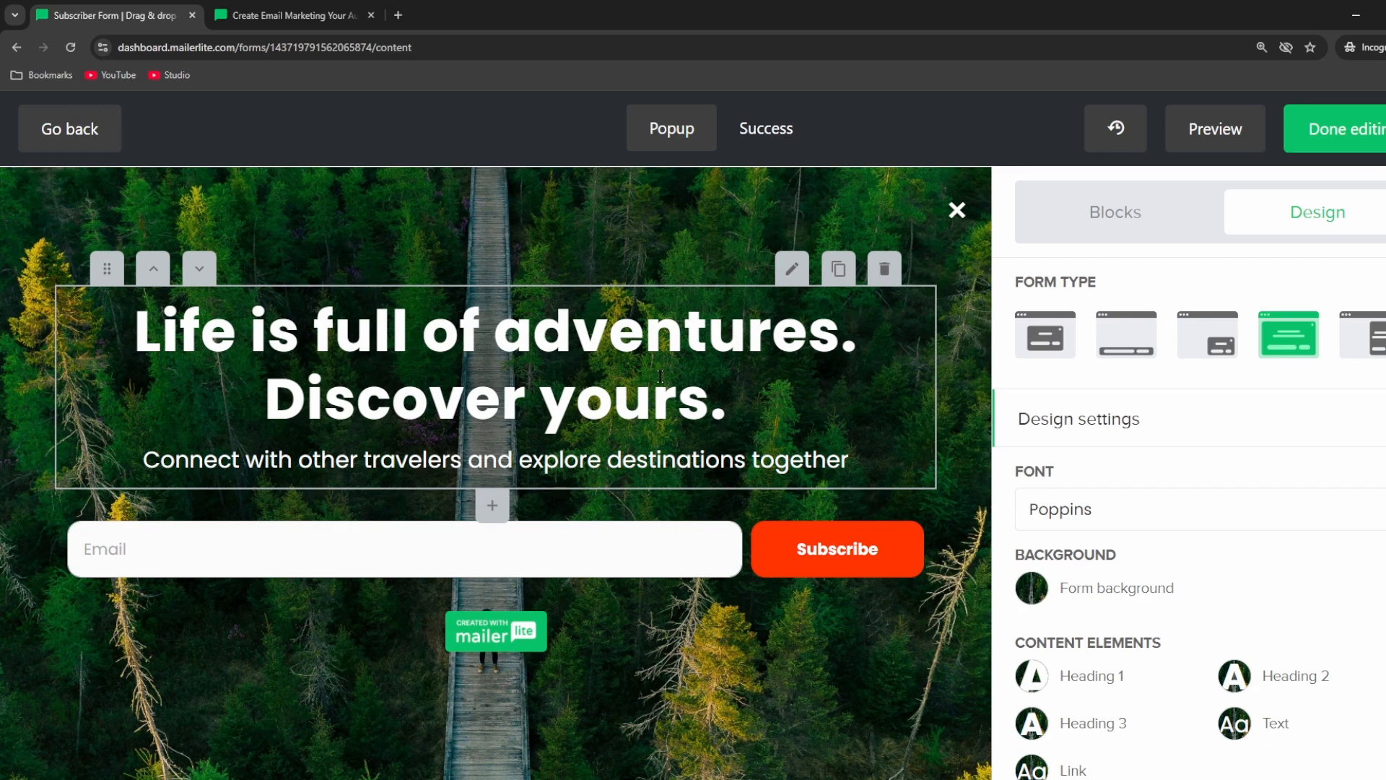
drag(212, 337, 731, 405)
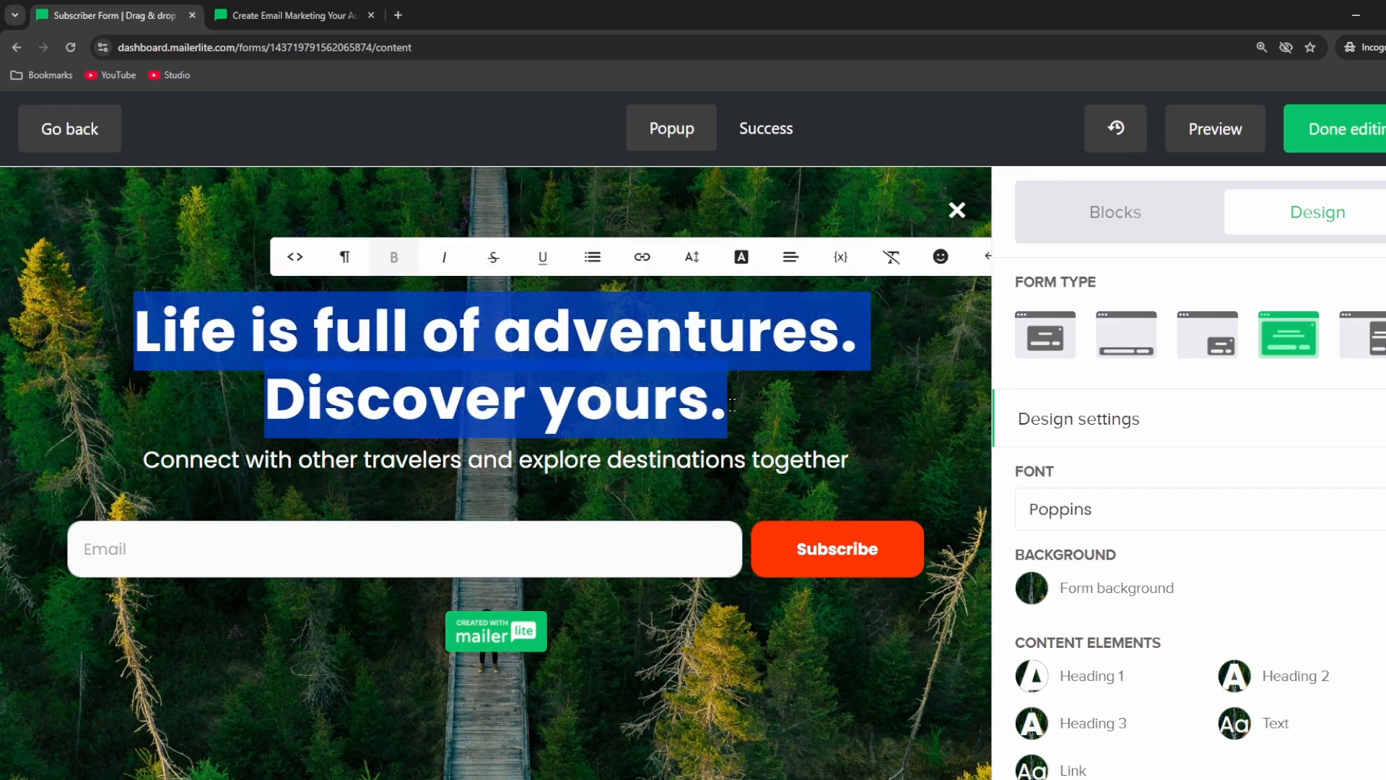
text(Sign up tod)
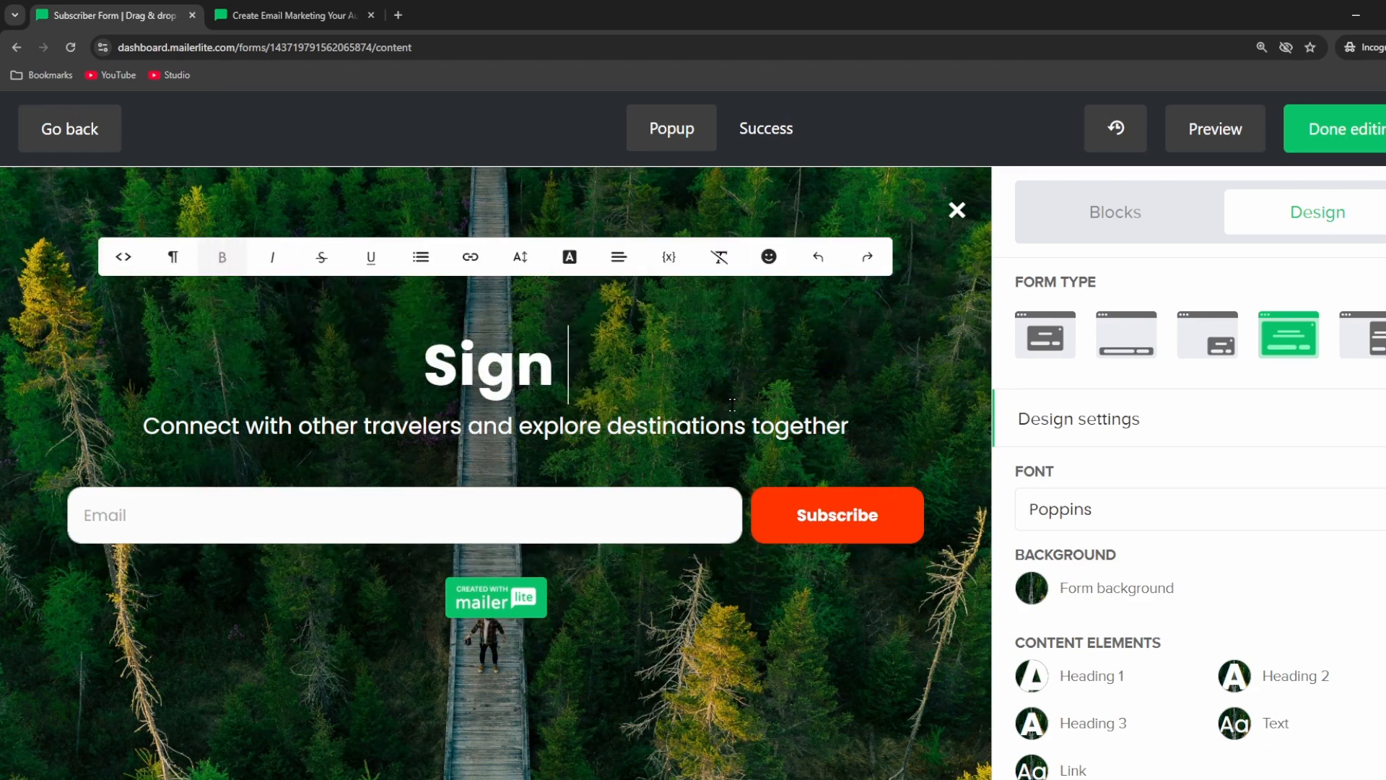
text(ay!)
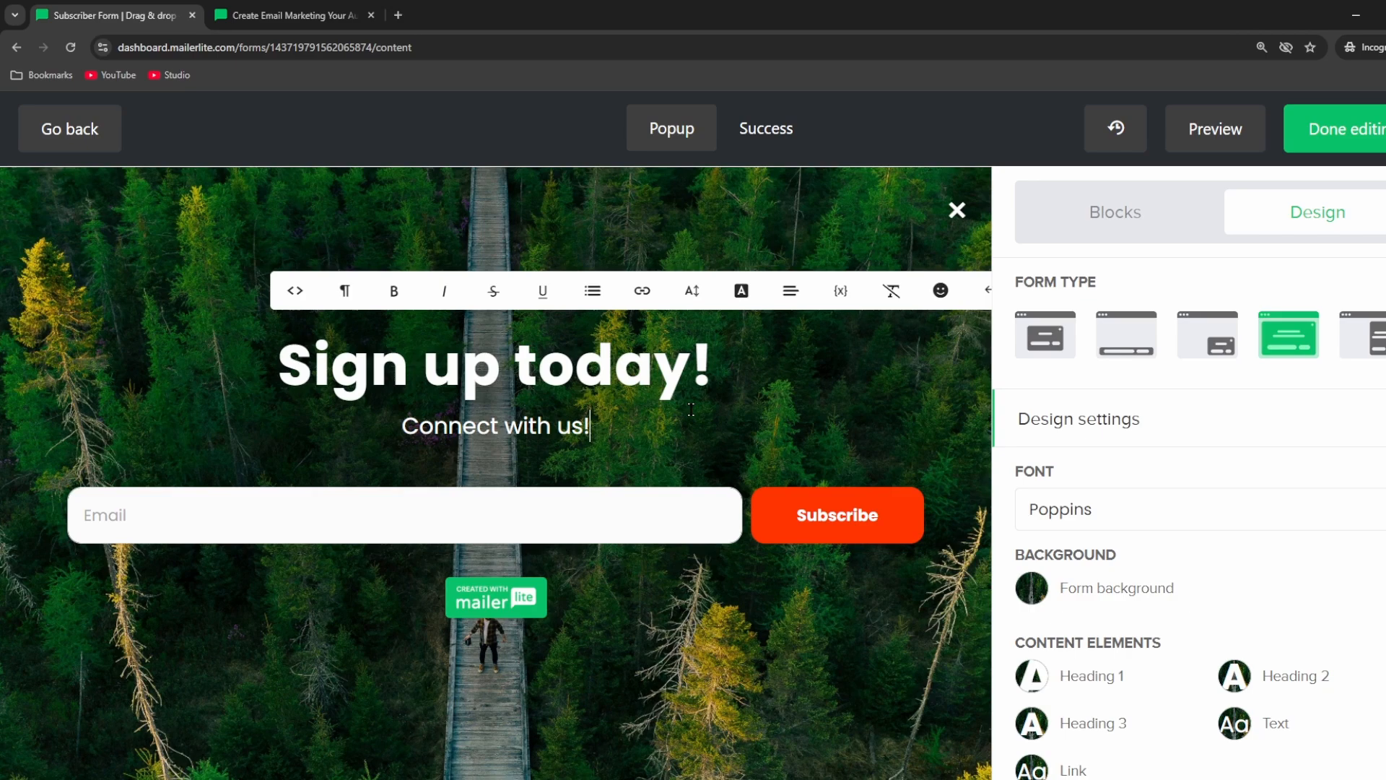
Examine the pop-up's design settings for background, content, button, form and extra elements, and view its success page
drag(691, 409, 463, 386)
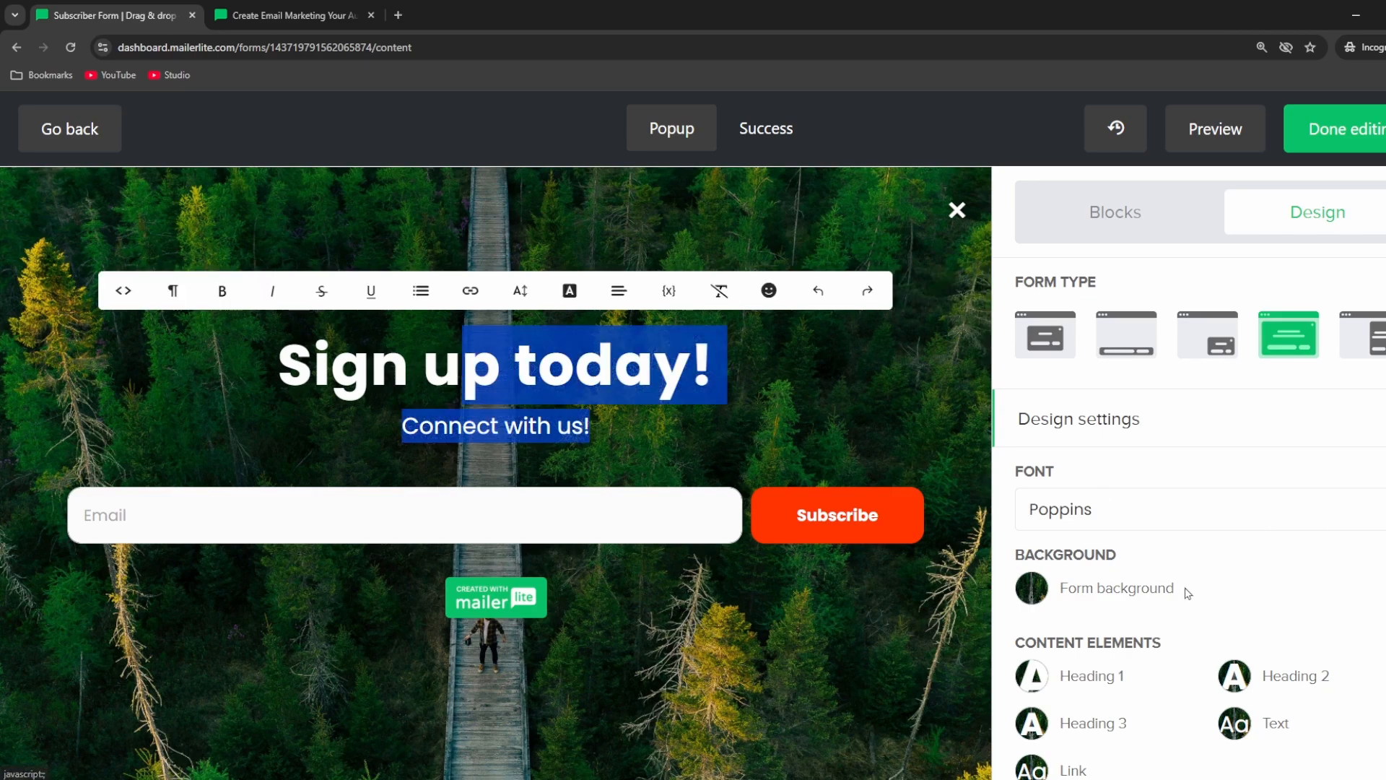
scroll(1181, 585, down, 2)
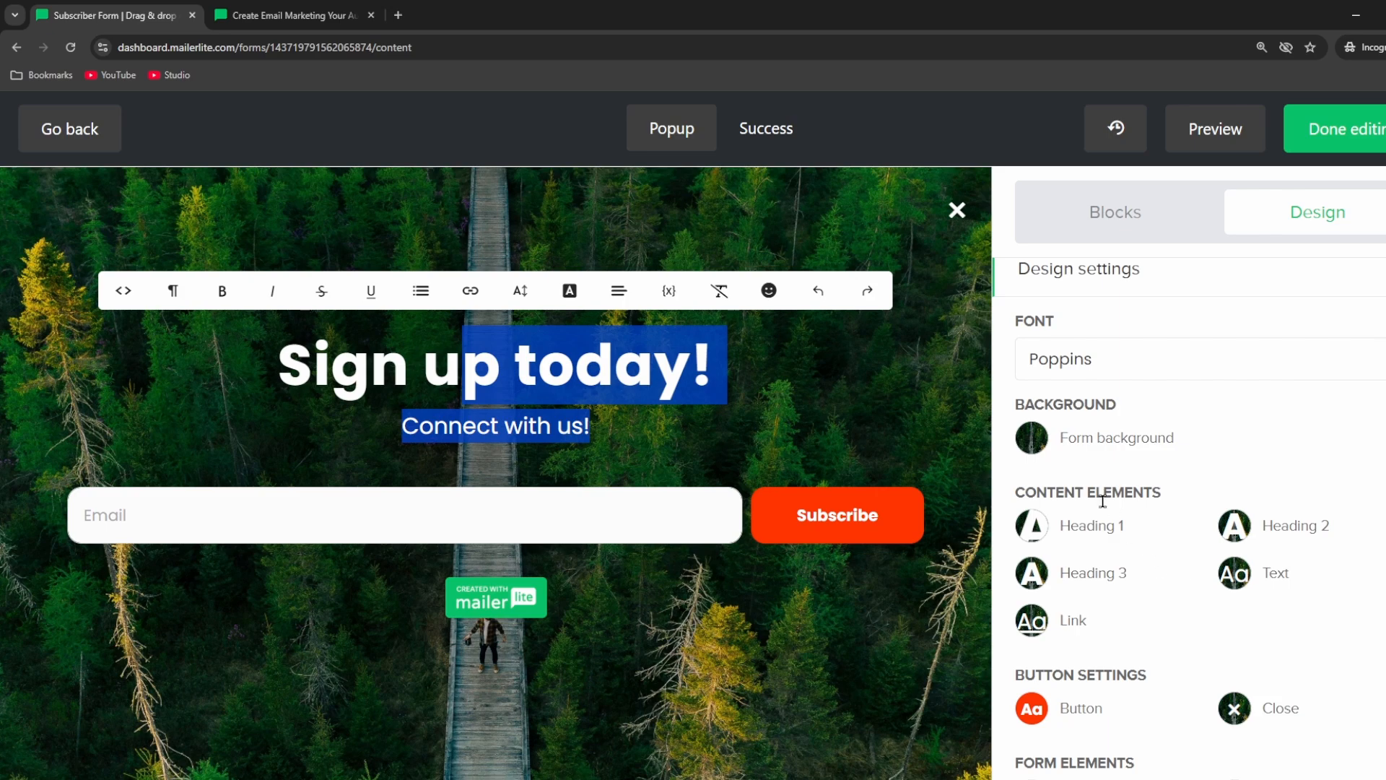
scroll(1193, 566, down, 2)
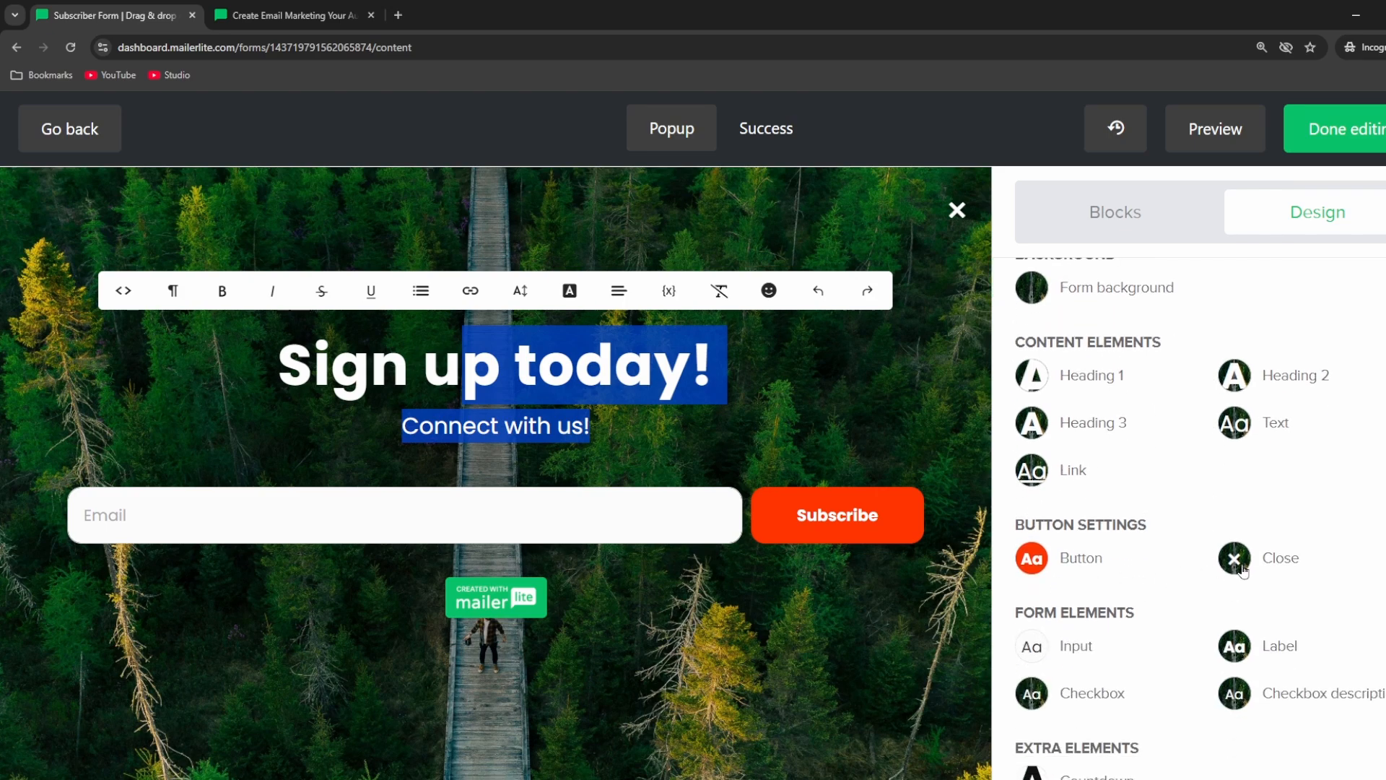
scroll(1241, 569, down, 1)
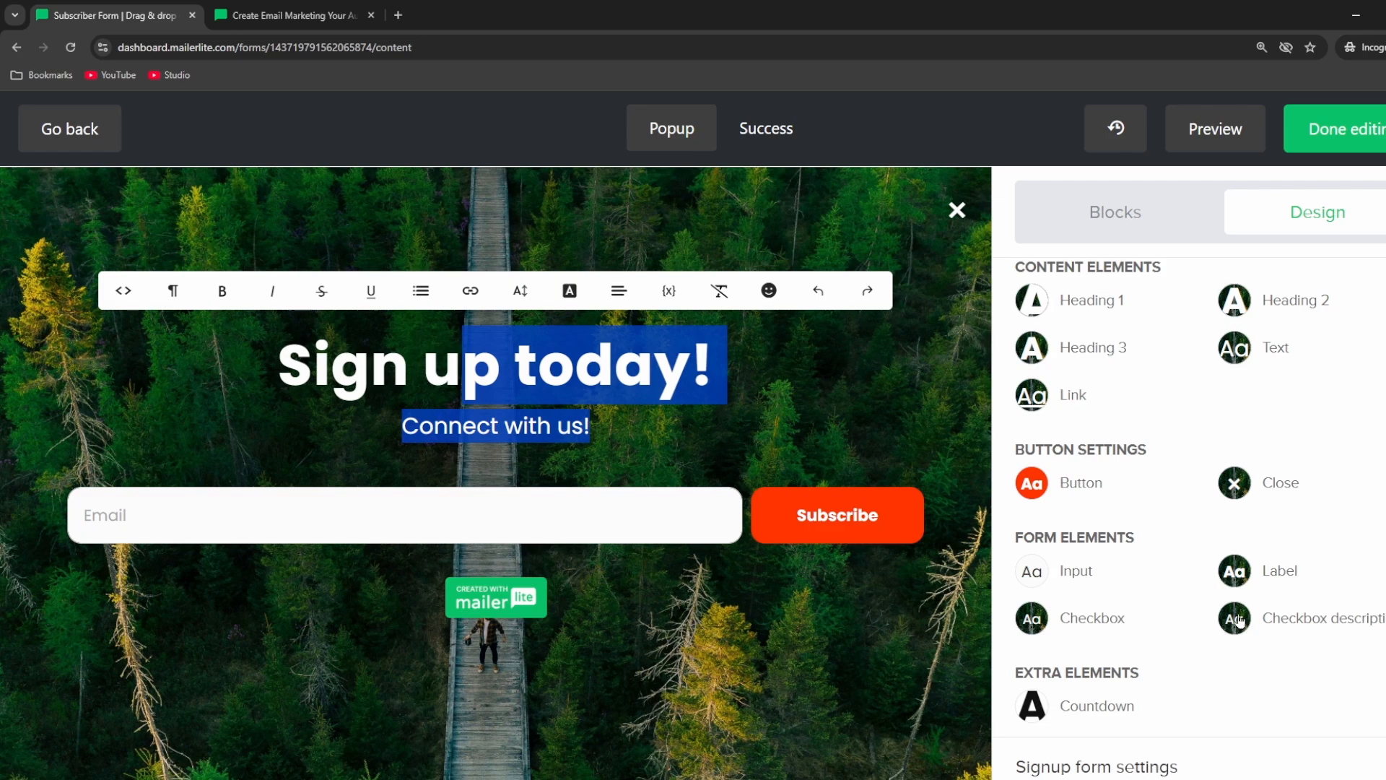
scroll(1227, 621, down, 1)
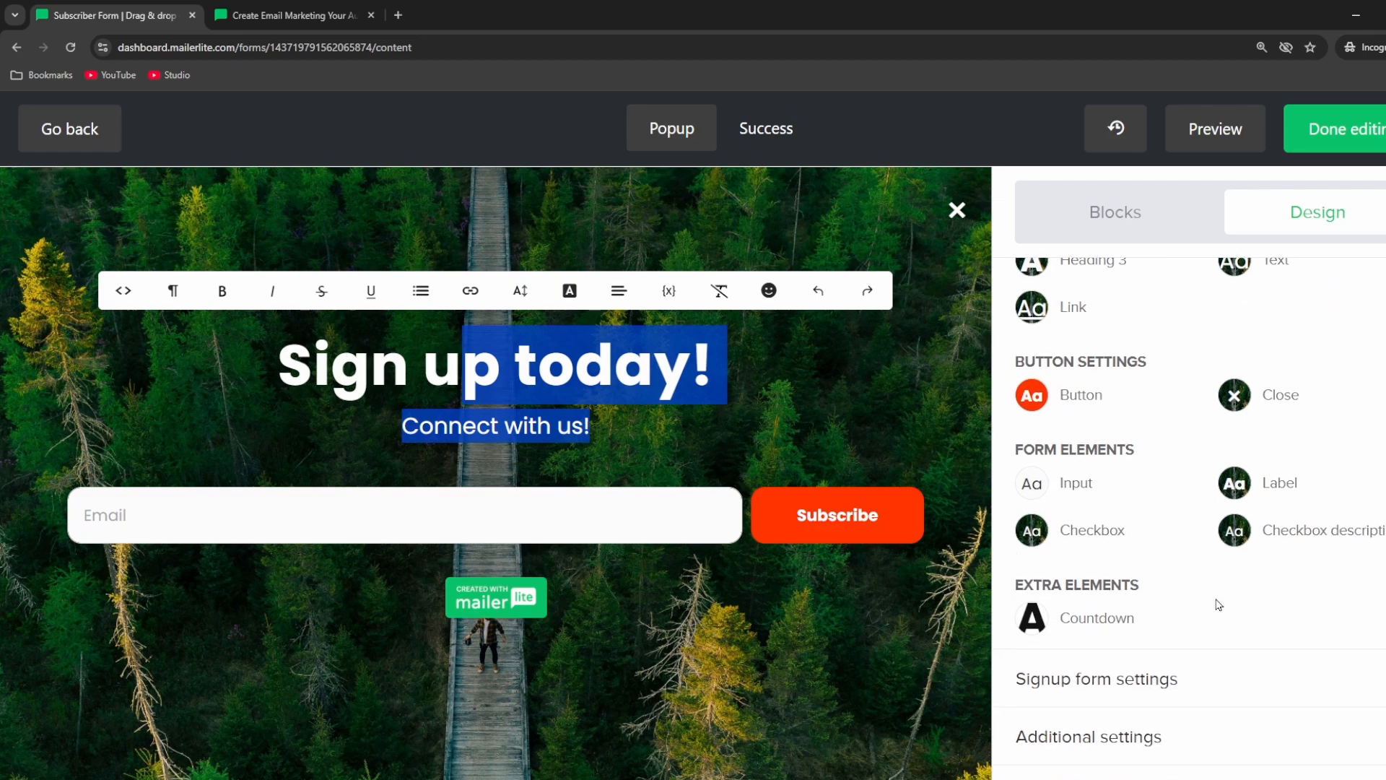
scroll(1220, 607, up, 6)
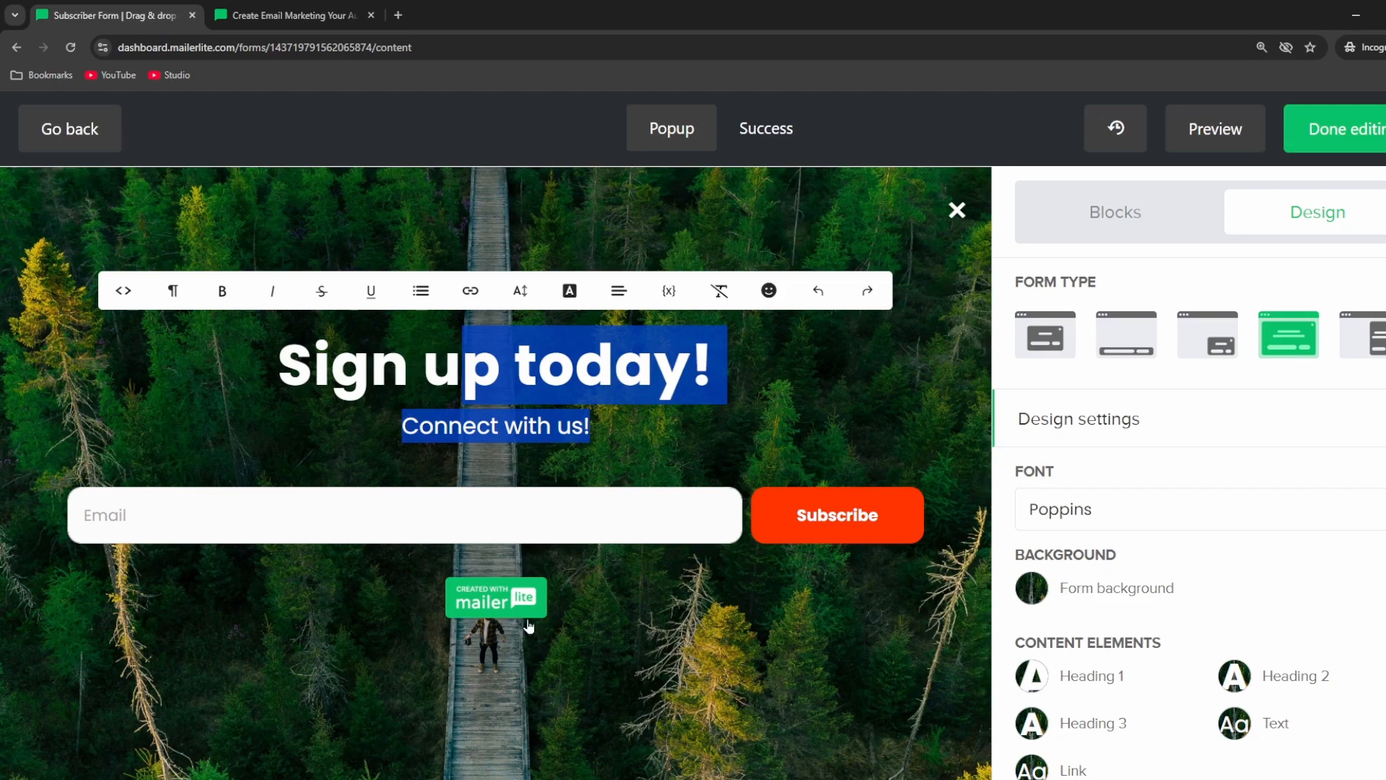
click(645, 612)
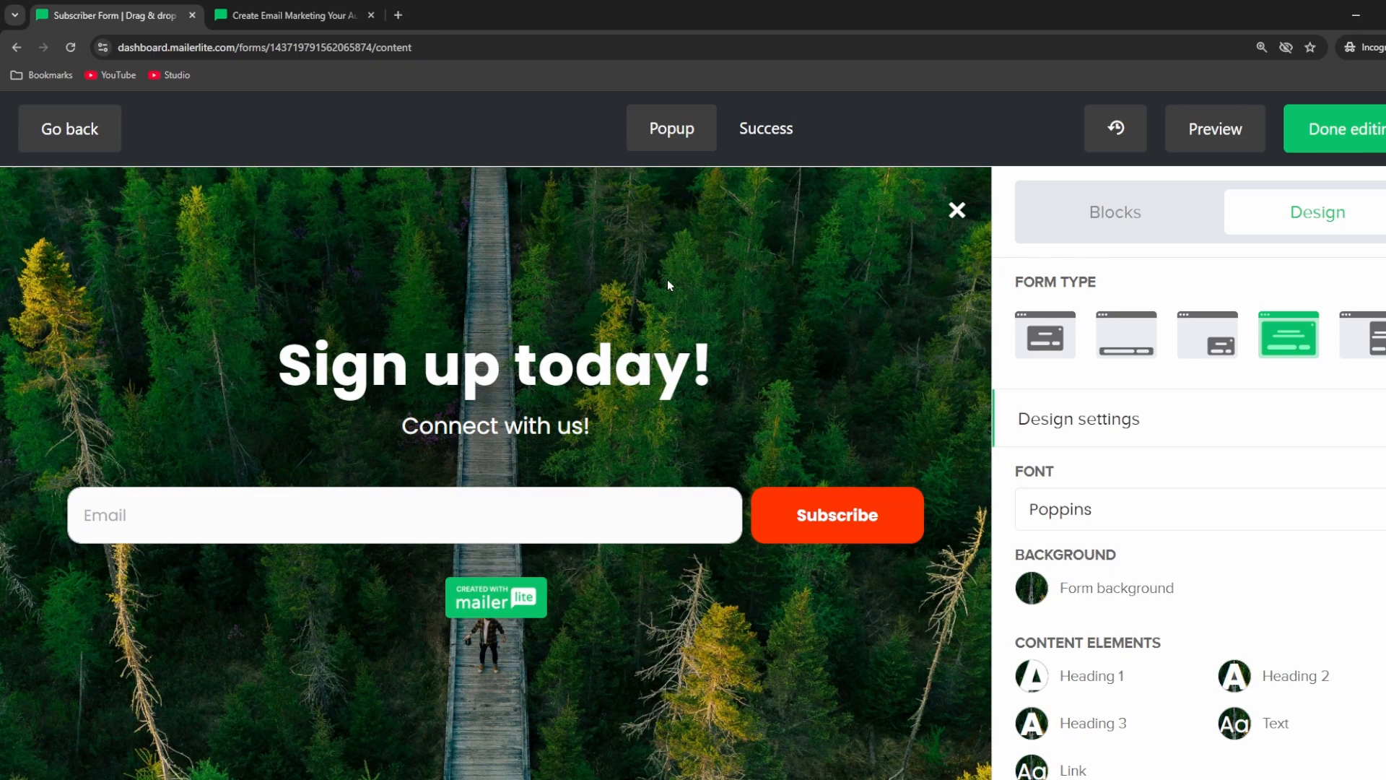
click(755, 135)
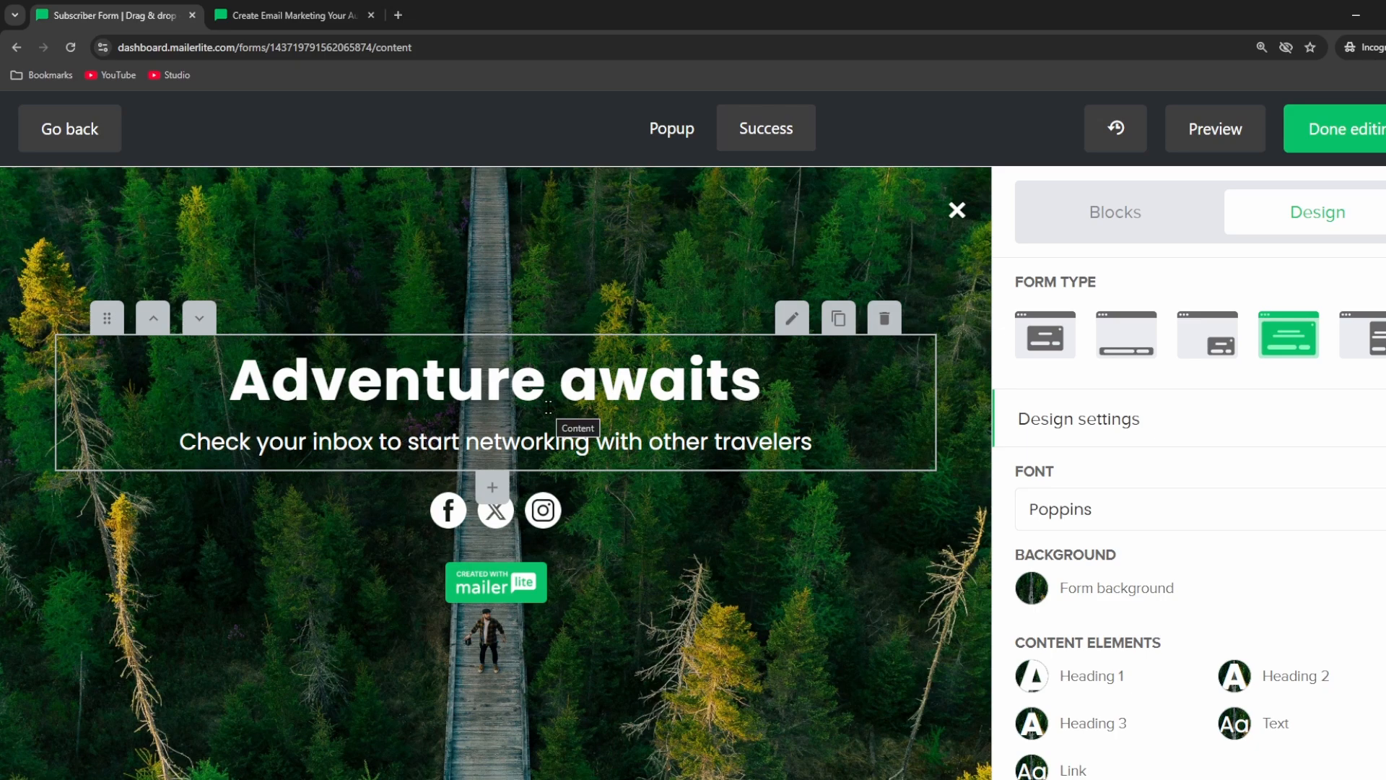
Finish editing the pop-up, save its default behavior settings, and continue through the JavaScript tracking snippet setup to complete the form
click(1318, 145)
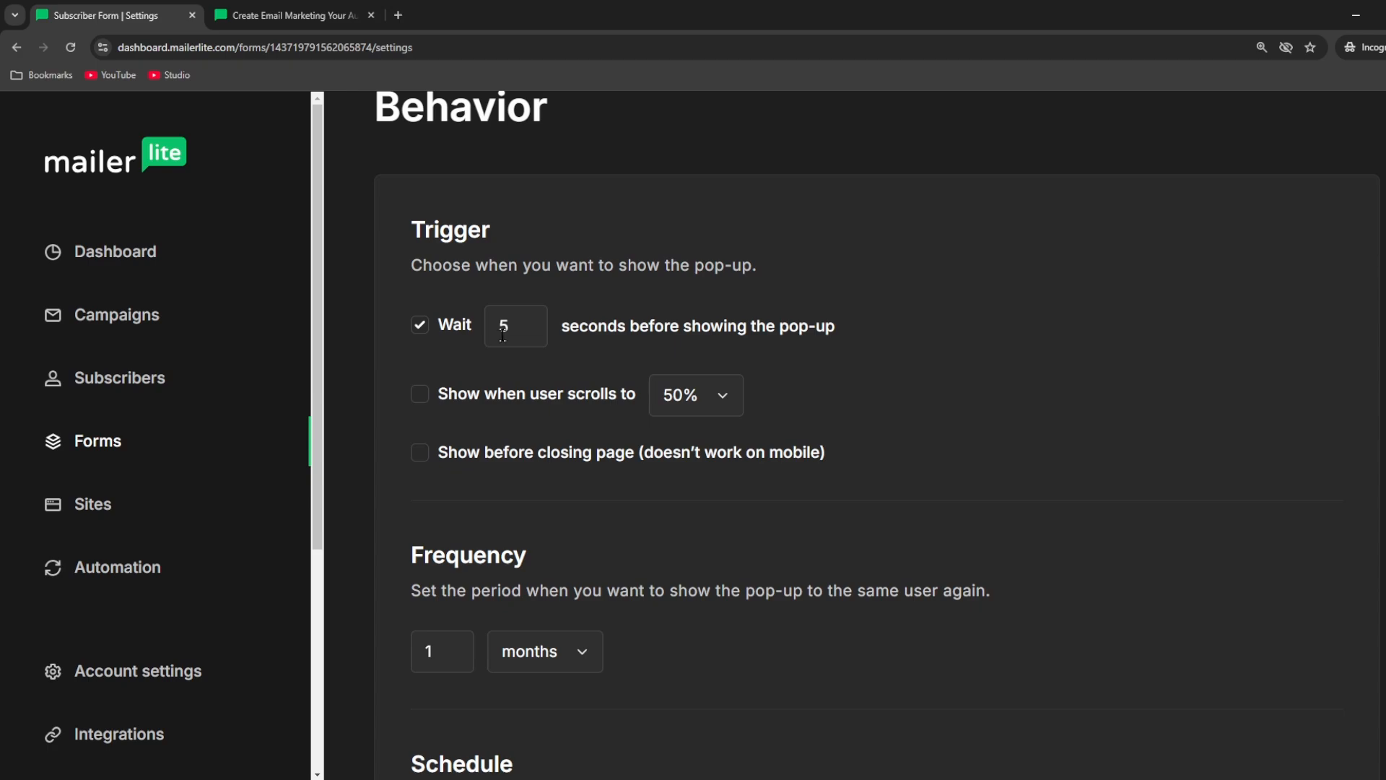
scroll(557, 337, down, 4)
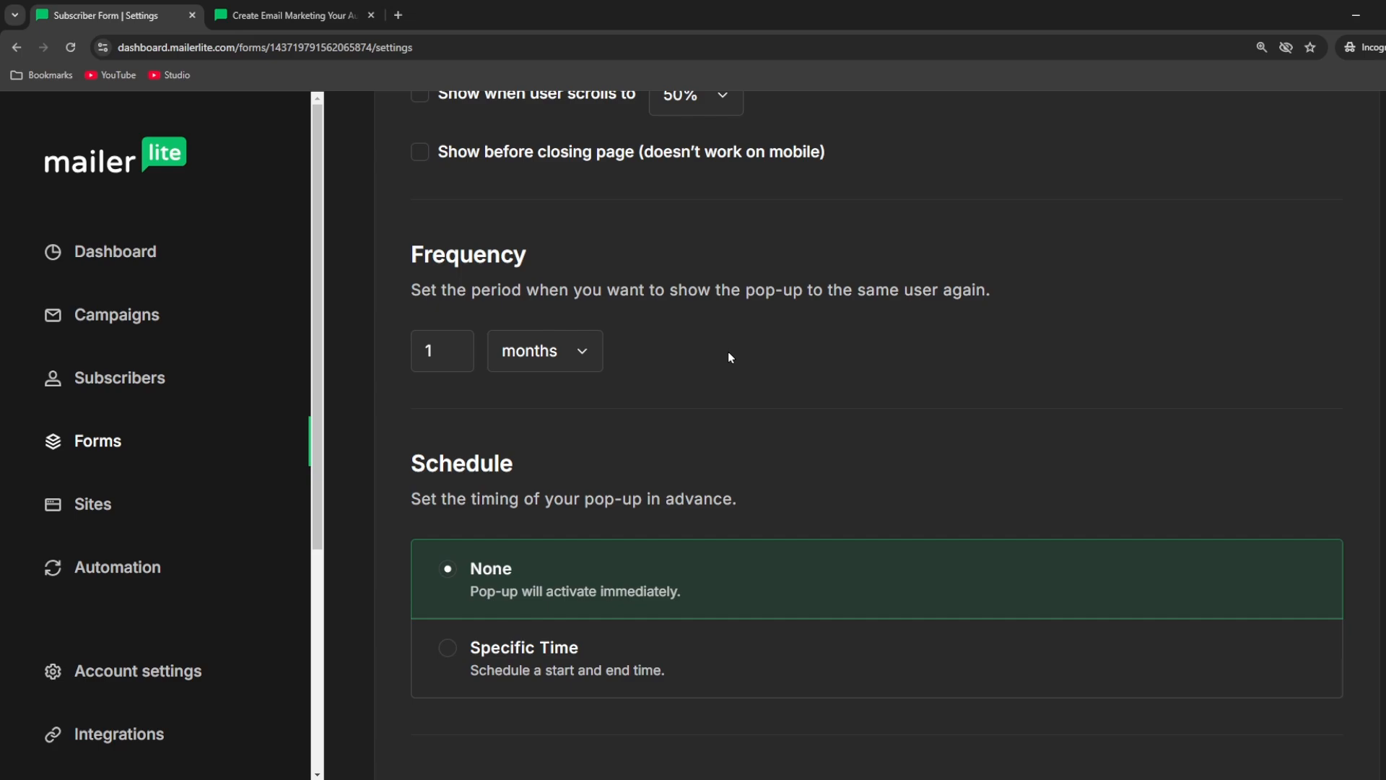
scroll(728, 356, down, 3)
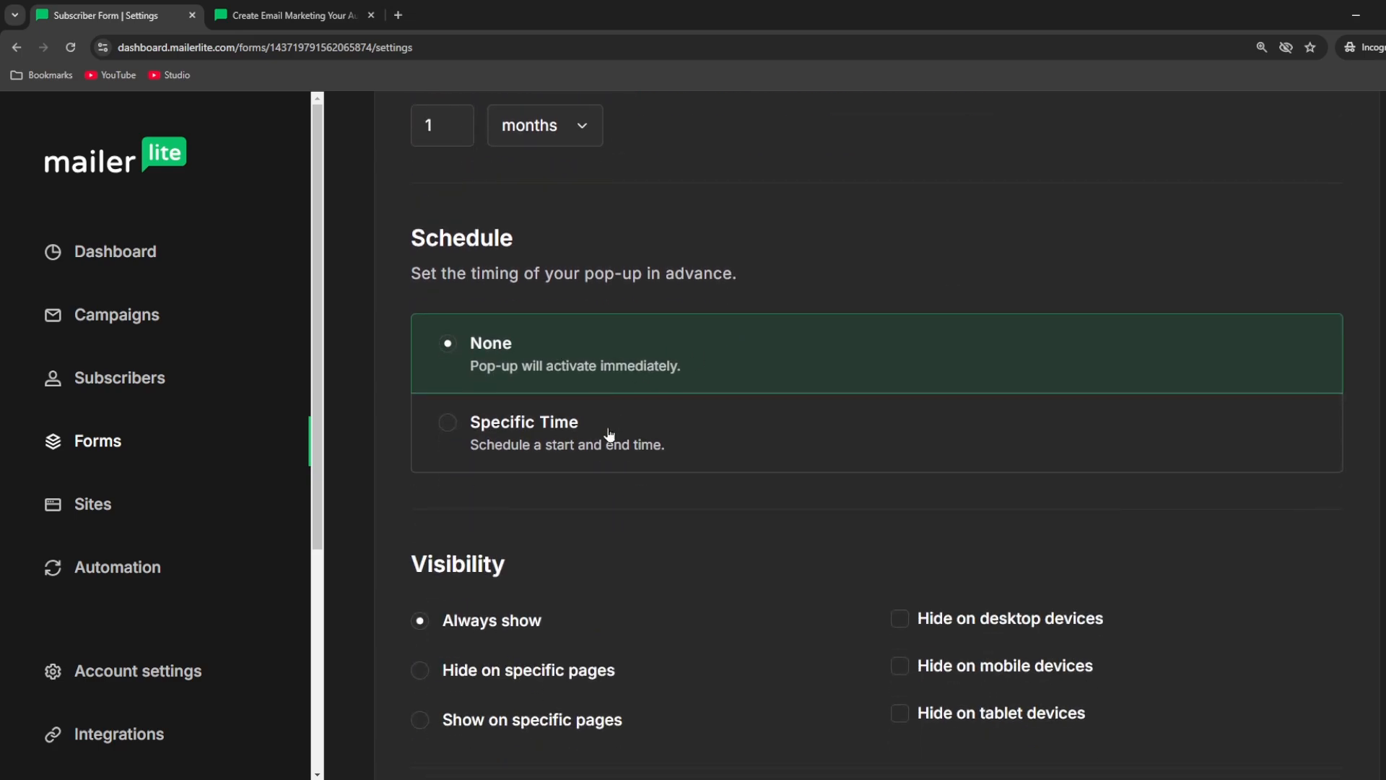
scroll(782, 313, down, 2)
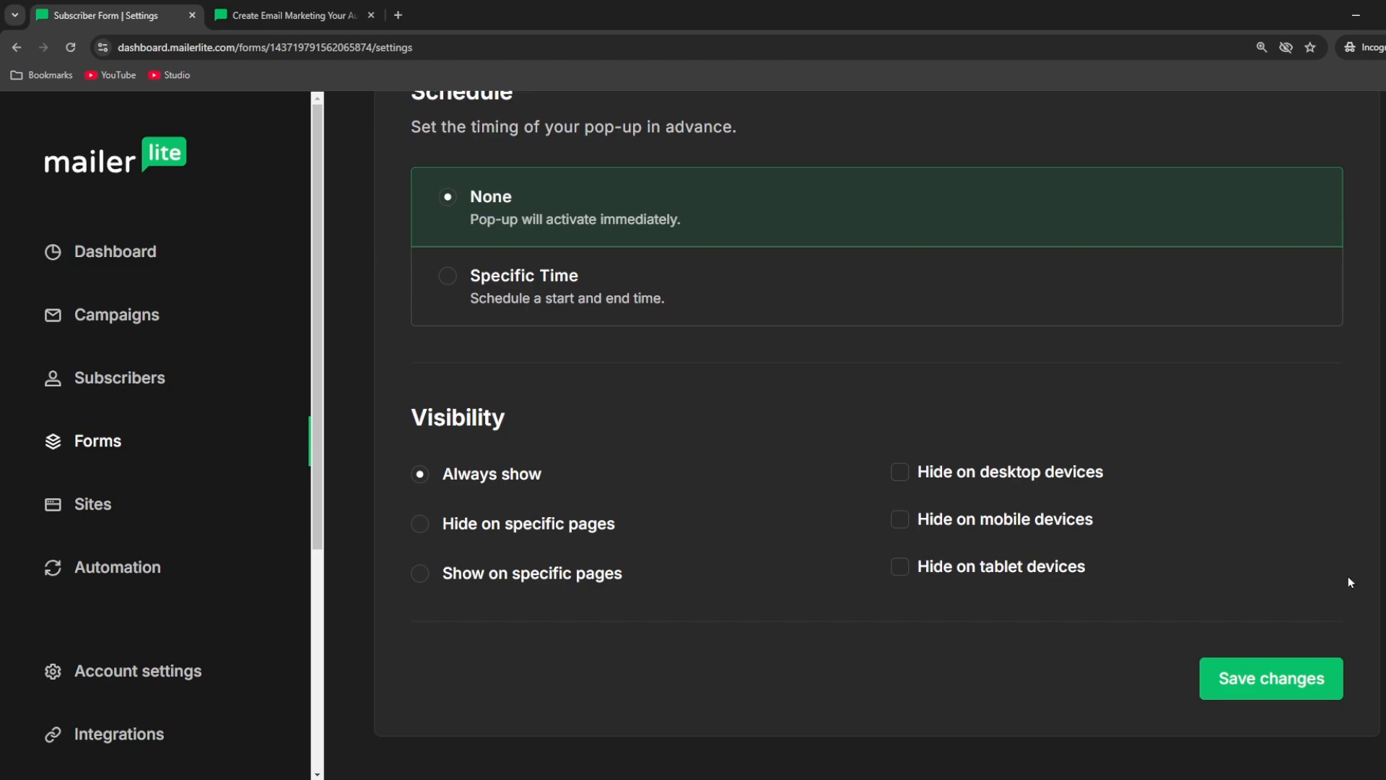
click(1311, 679)
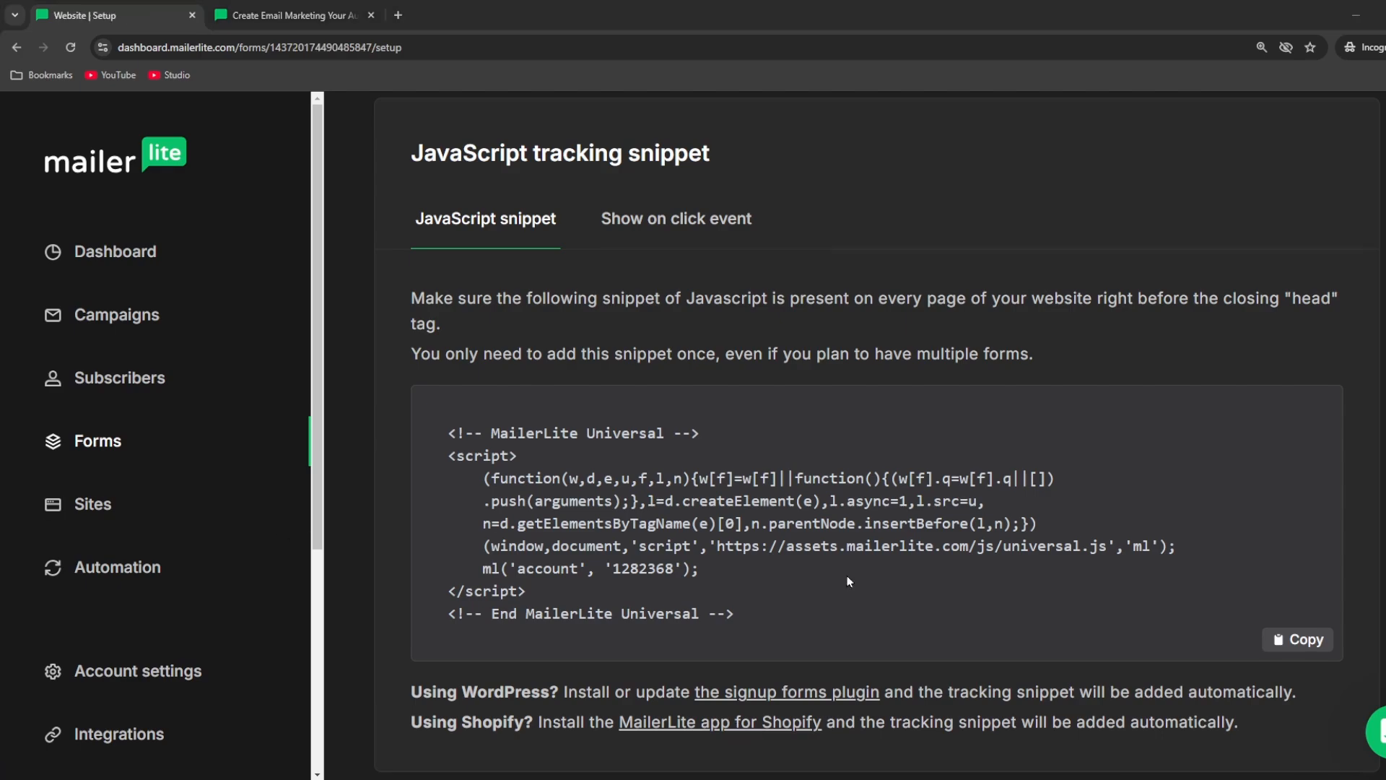
scroll(1307, 627, down, 2)
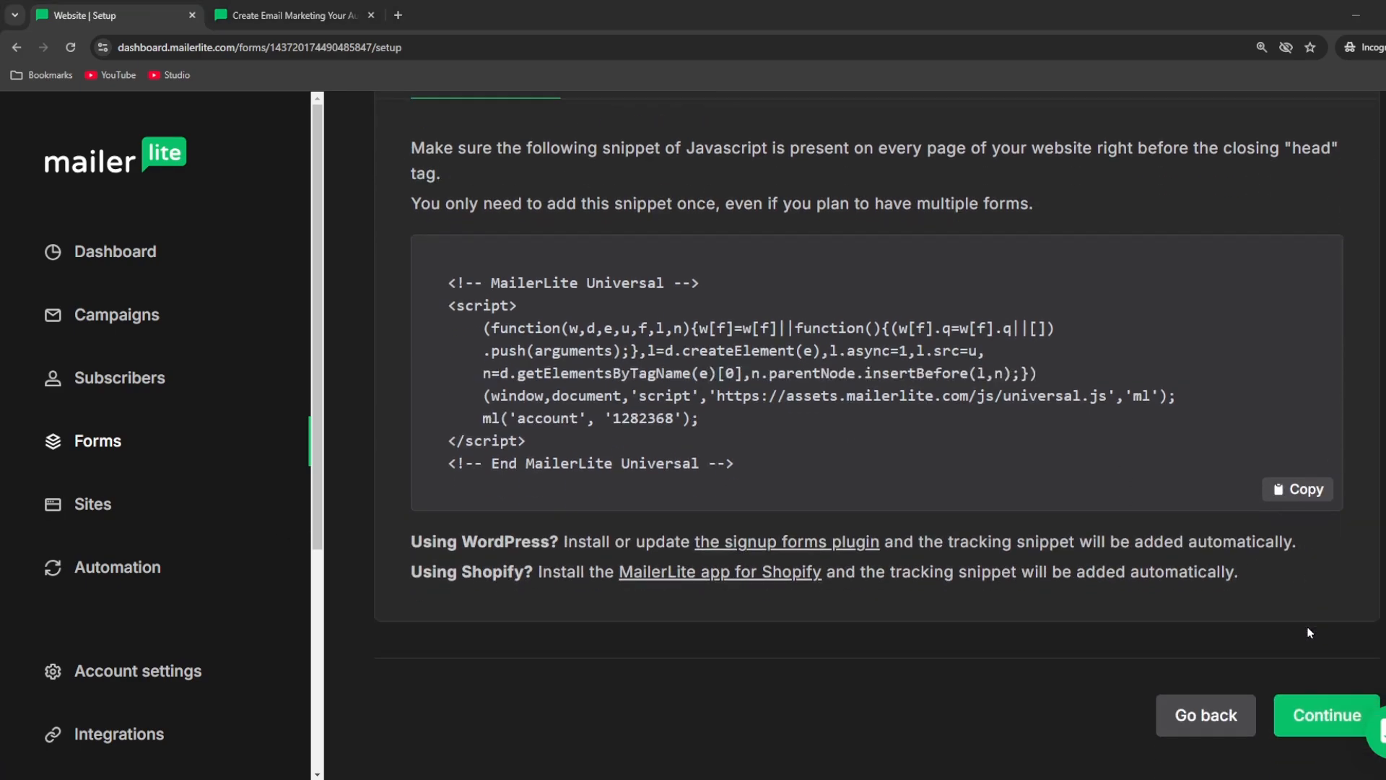
click(1329, 726)
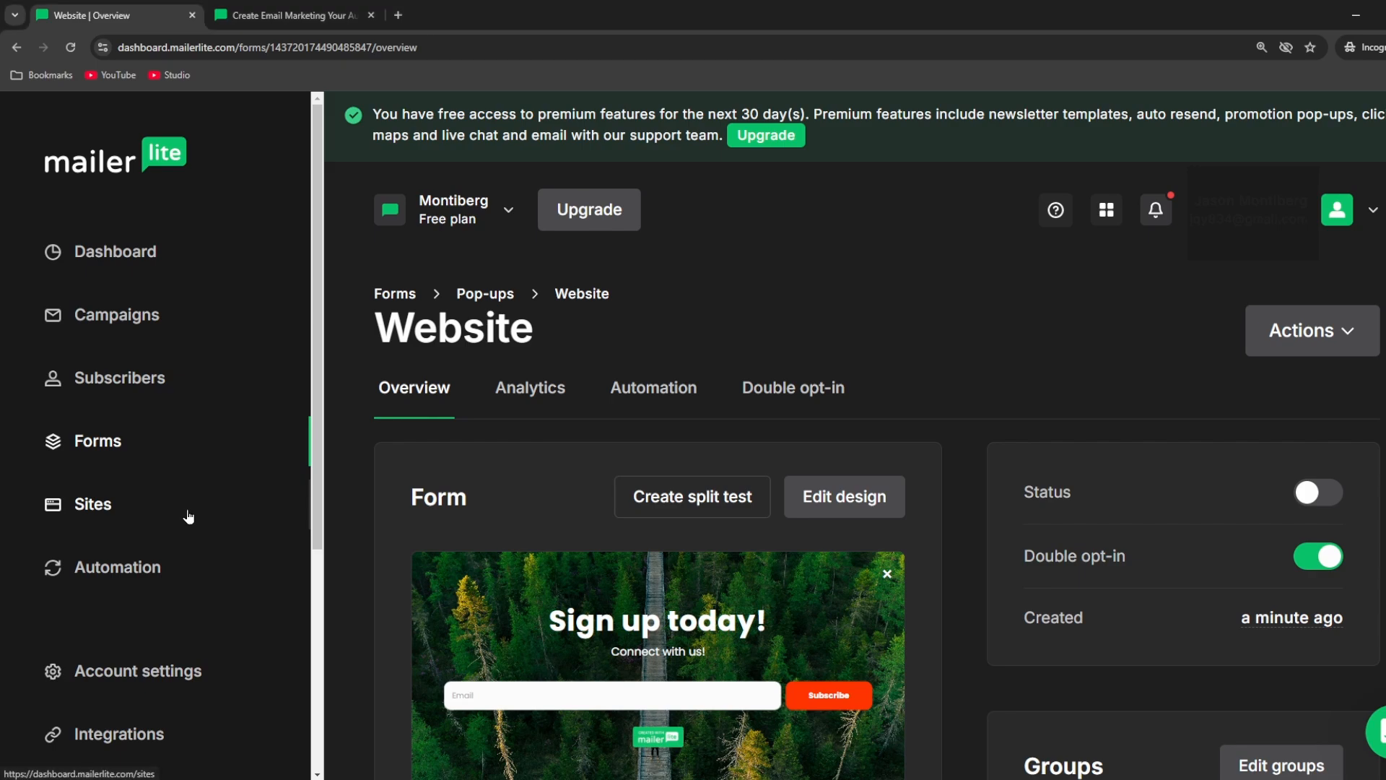
Create a new site of the Landing page type named New product Newsletter and save its details
click(187, 514)
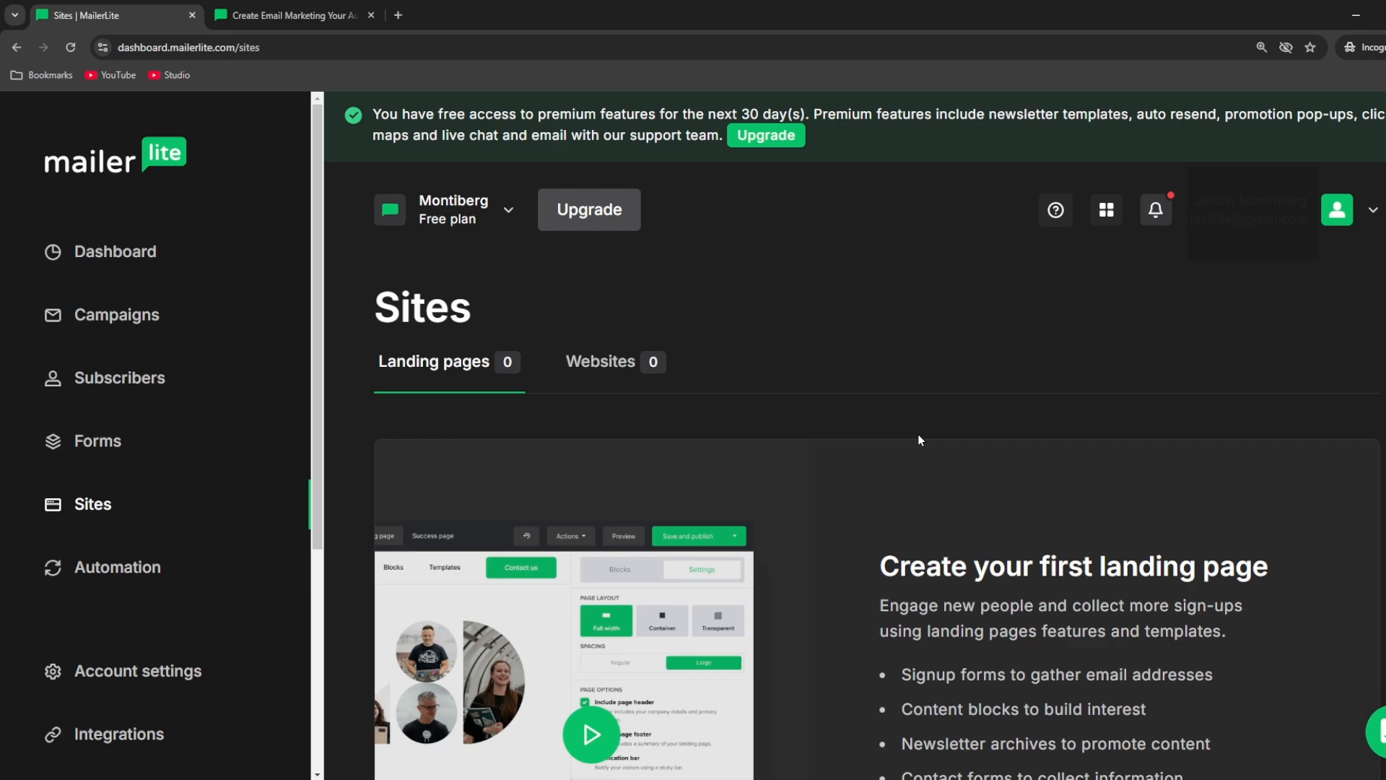
scroll(921, 440, down, 4)
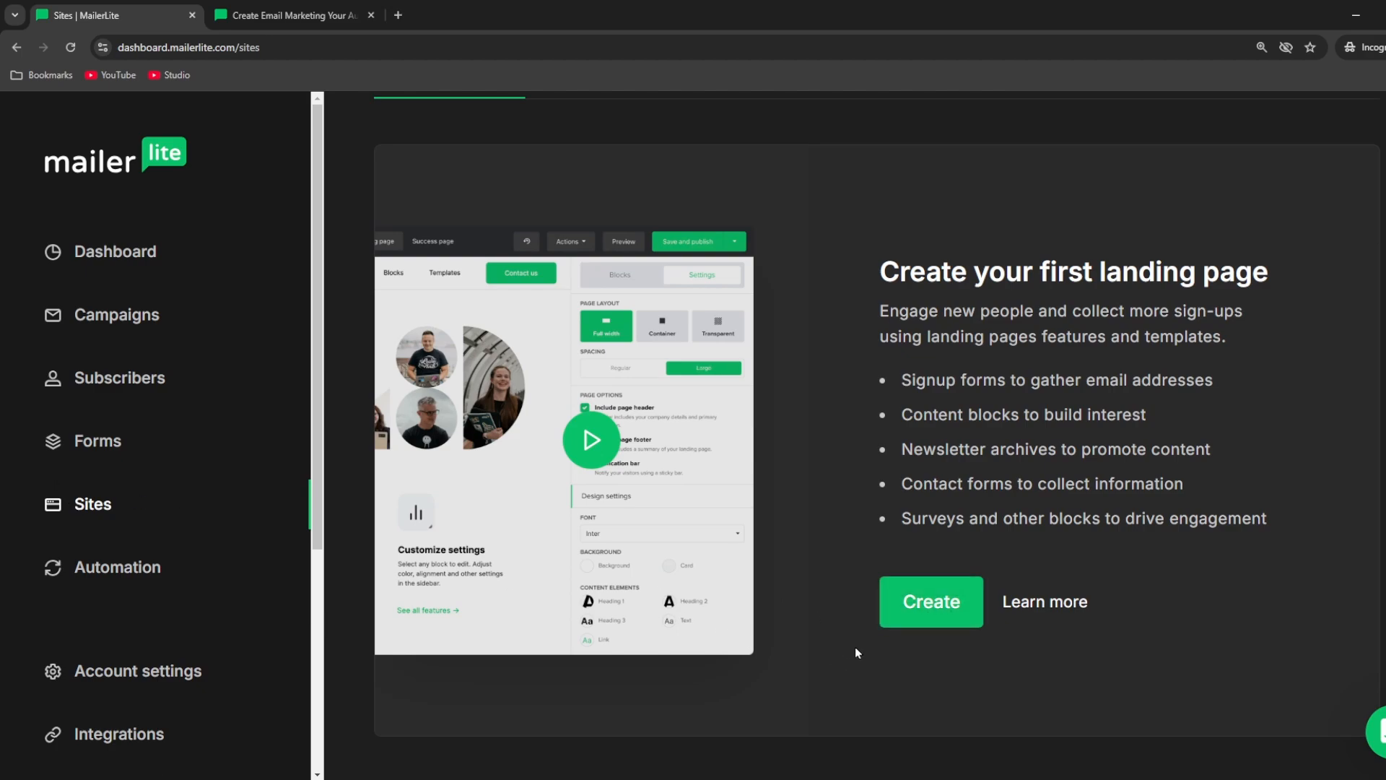
click(927, 616)
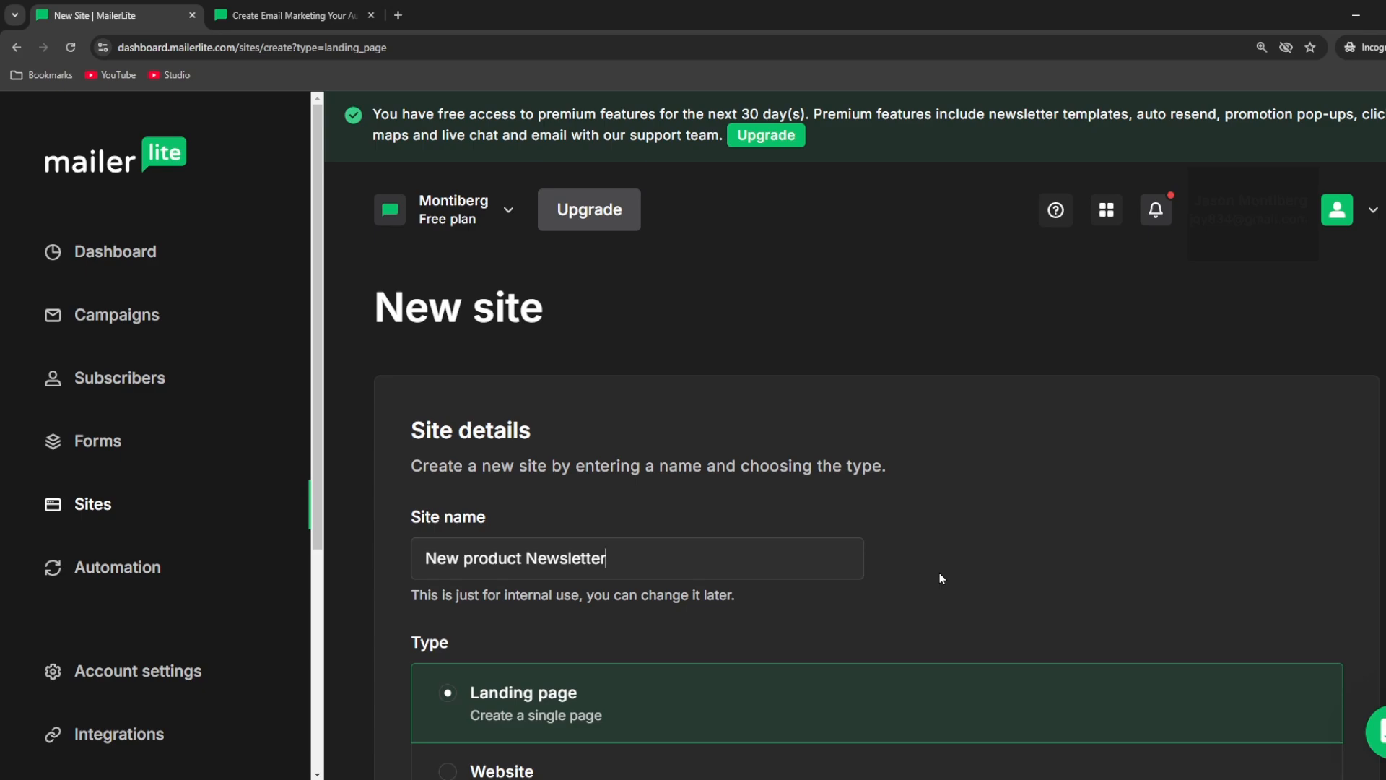
scroll(938, 579, down, 2)
click(1255, 761)
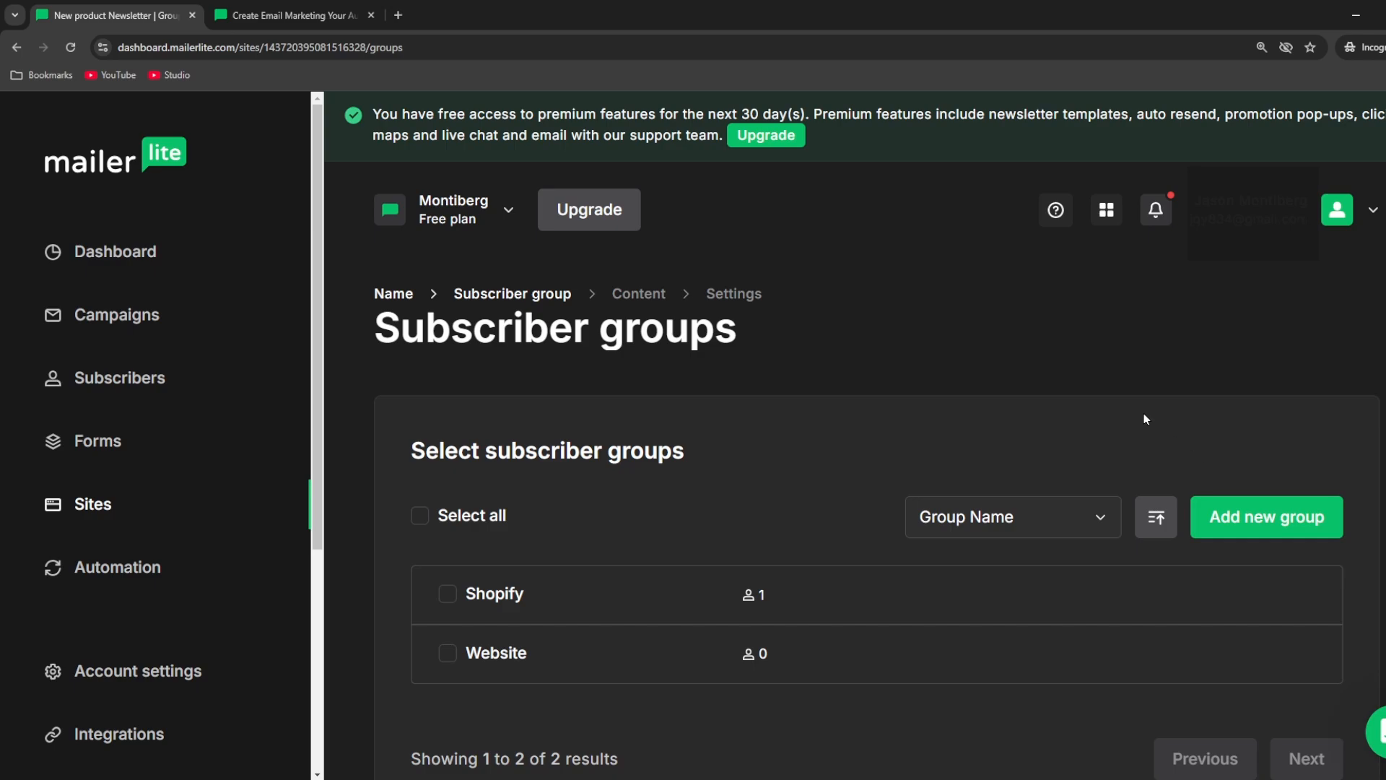
Add a new subscriber group named Product A Landing Page and continue with it as the landing page's group
click(1263, 514)
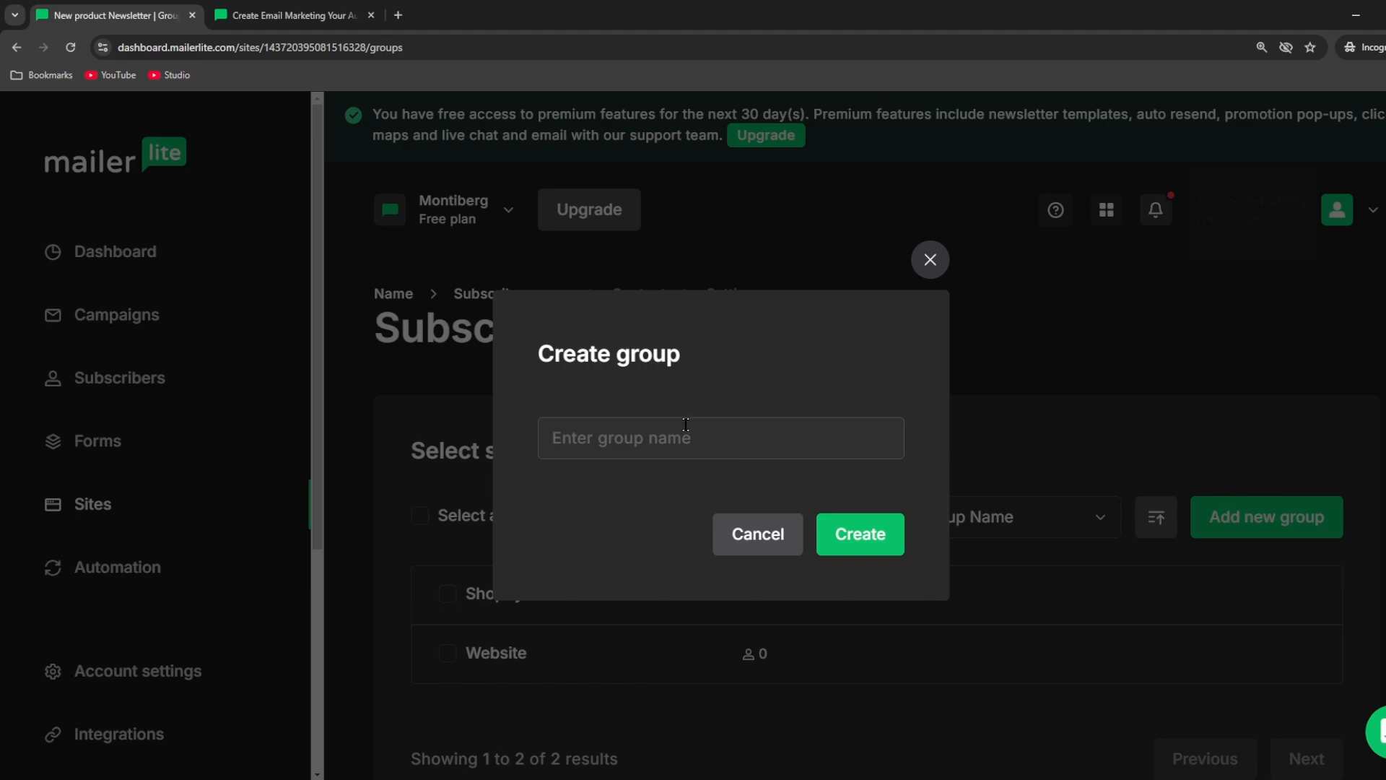
text(Product A Landing Page)
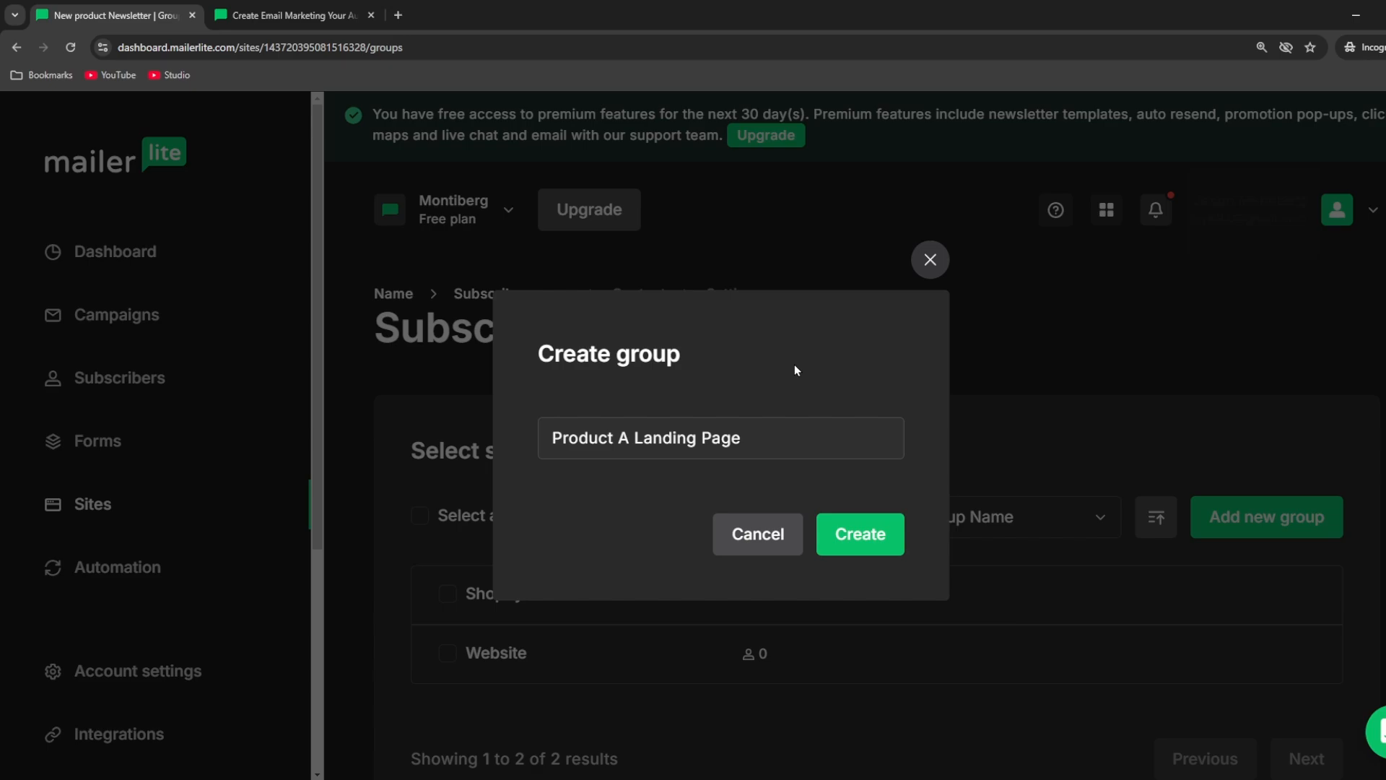
click(884, 556)
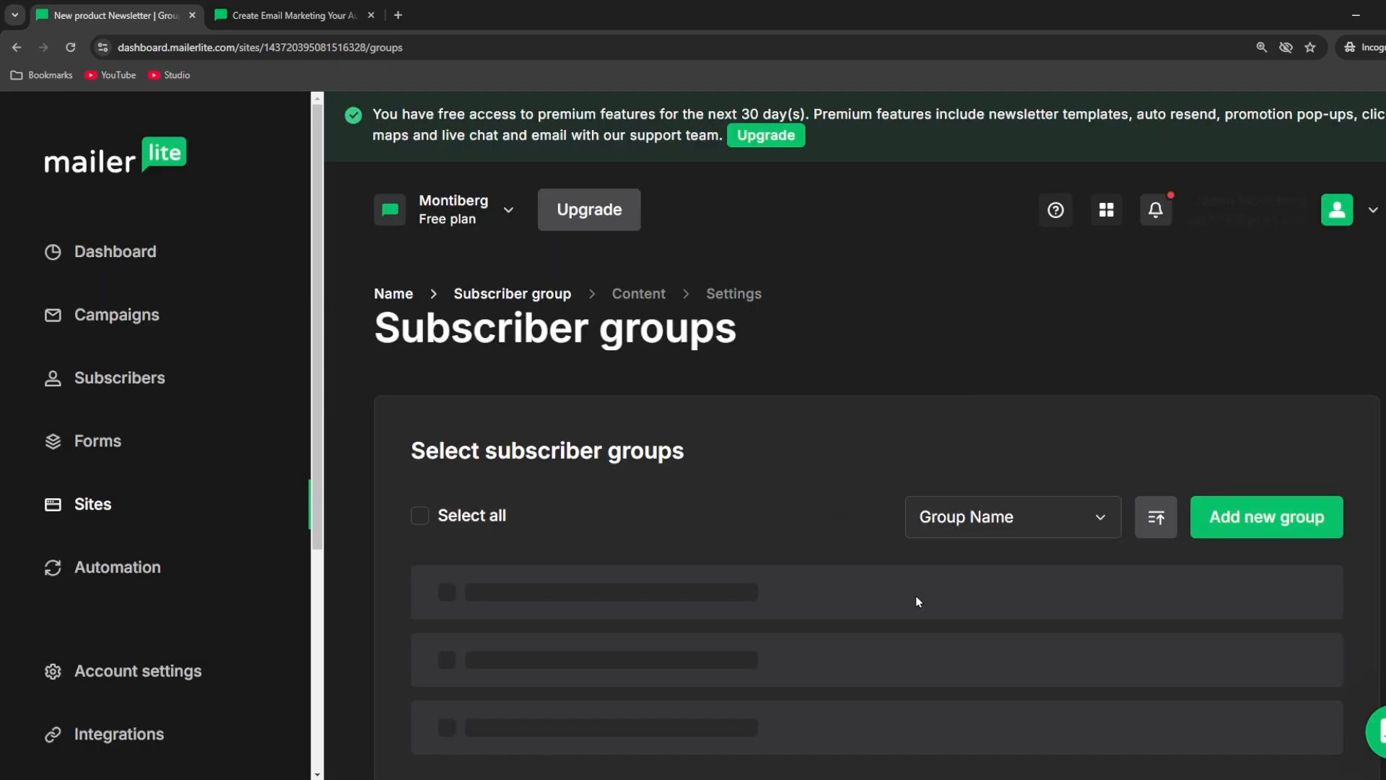
scroll(1170, 501, down, 4)
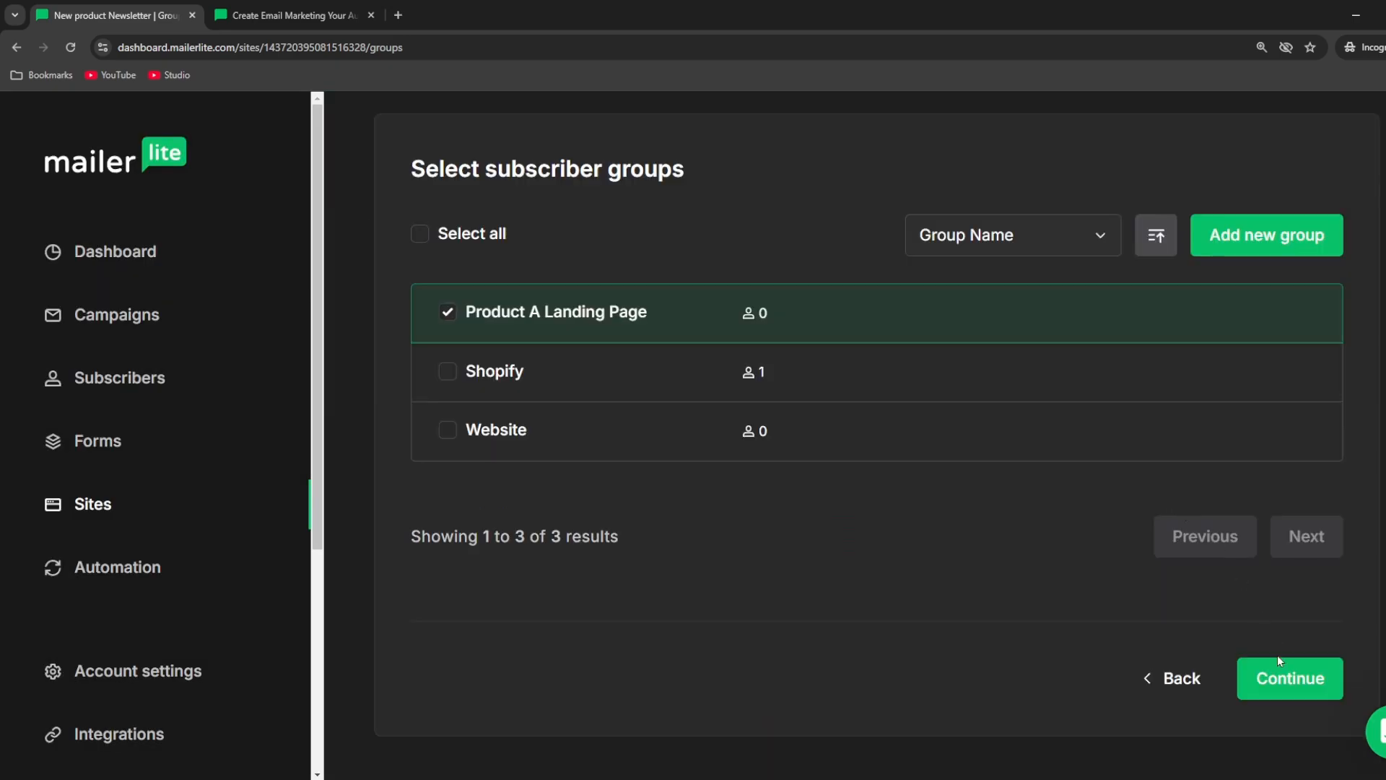
click(1275, 678)
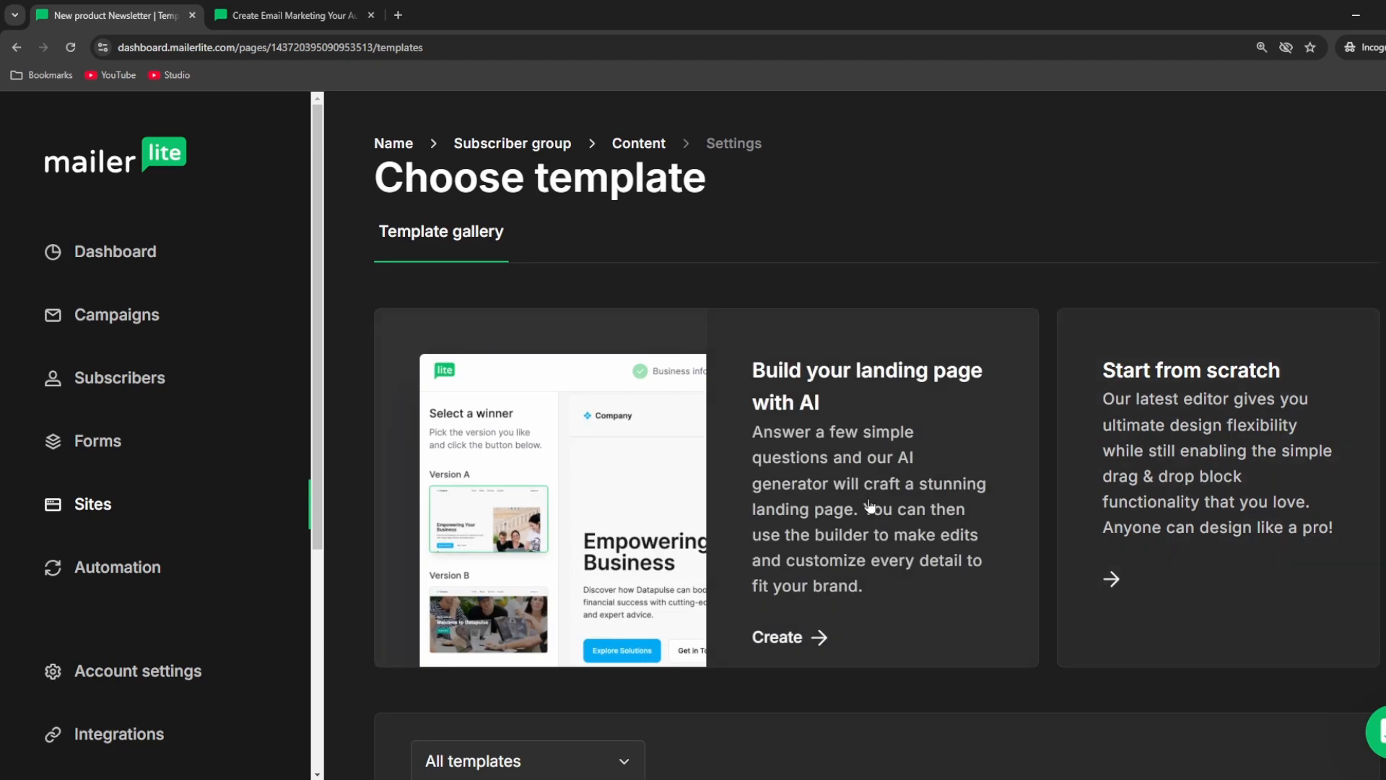
Start building the landing page with AI, describing it as "Landing page for new subscribers who are interested in our brand new product A"
scroll(838, 514, down, 1)
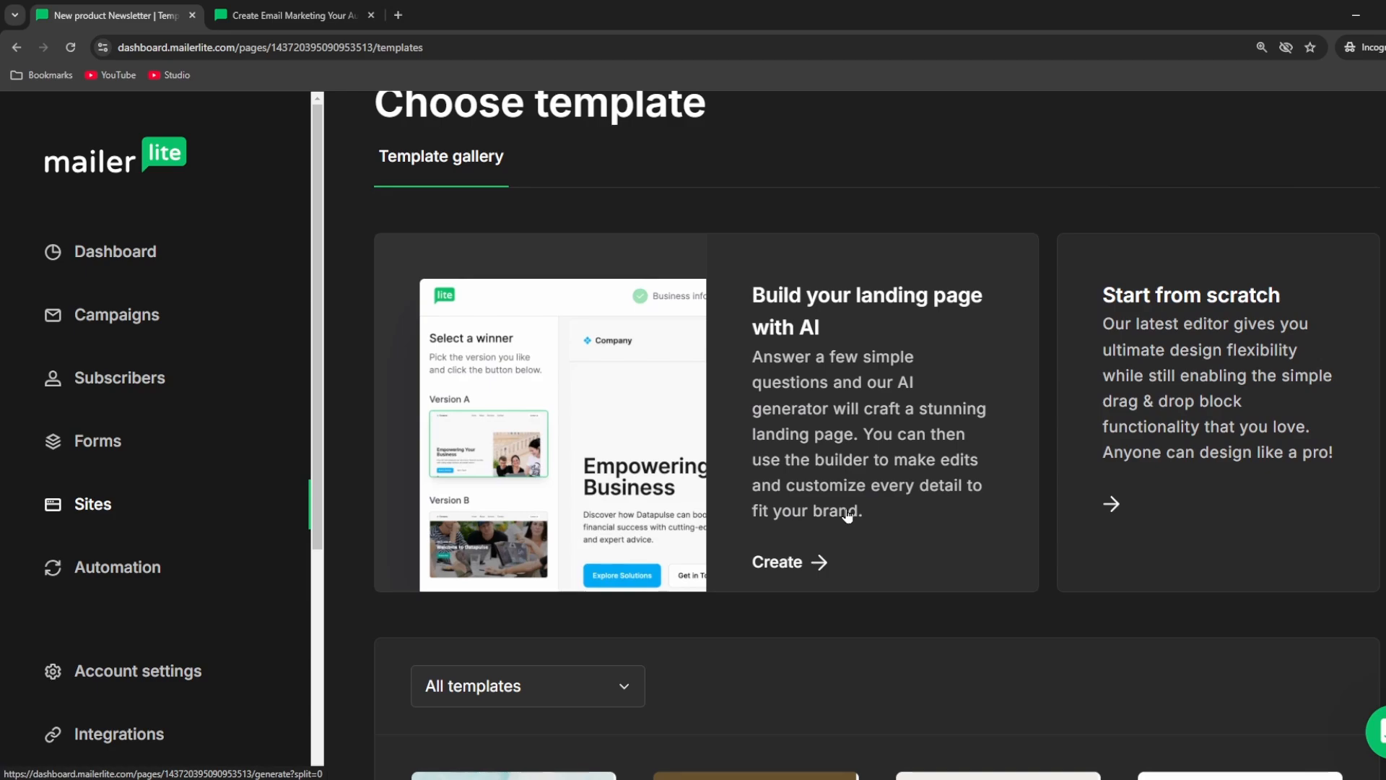
click(801, 562)
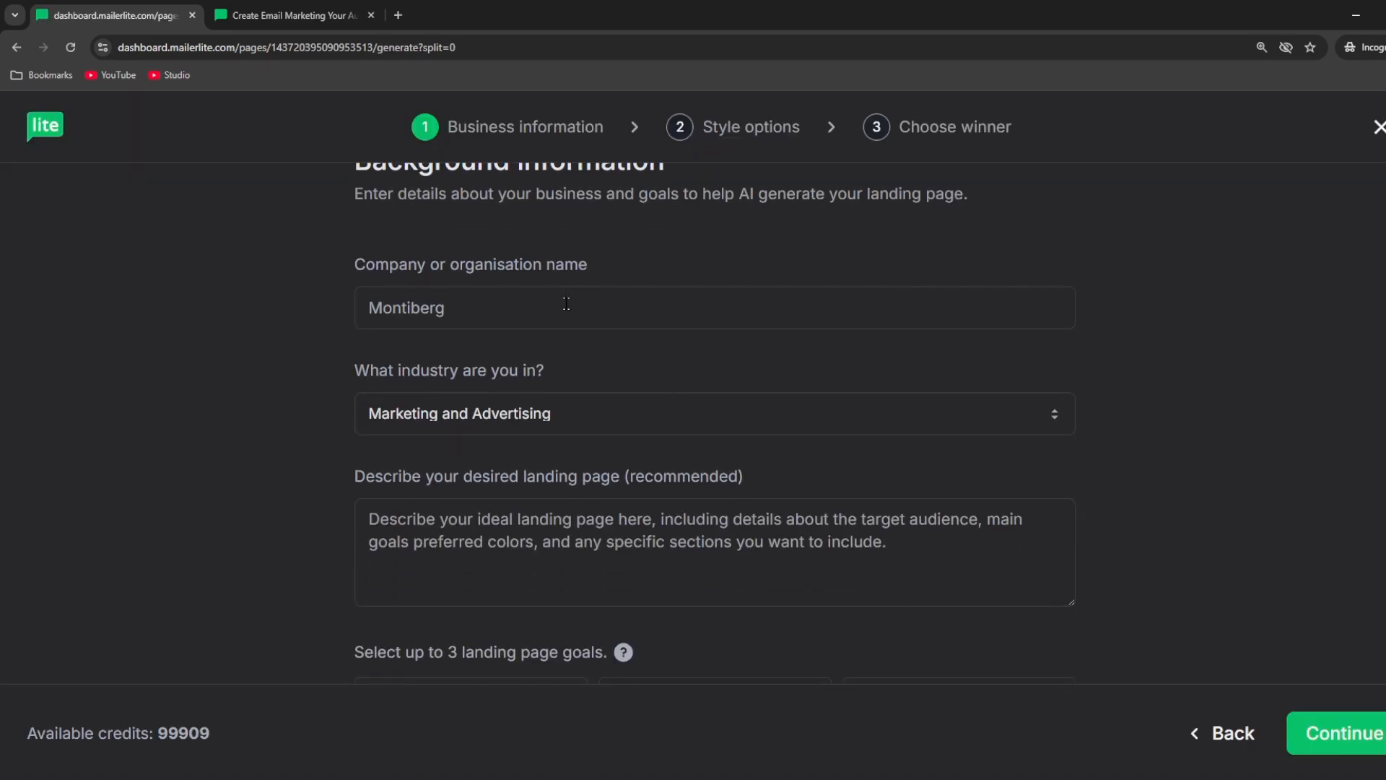
scroll(552, 422, down, 1)
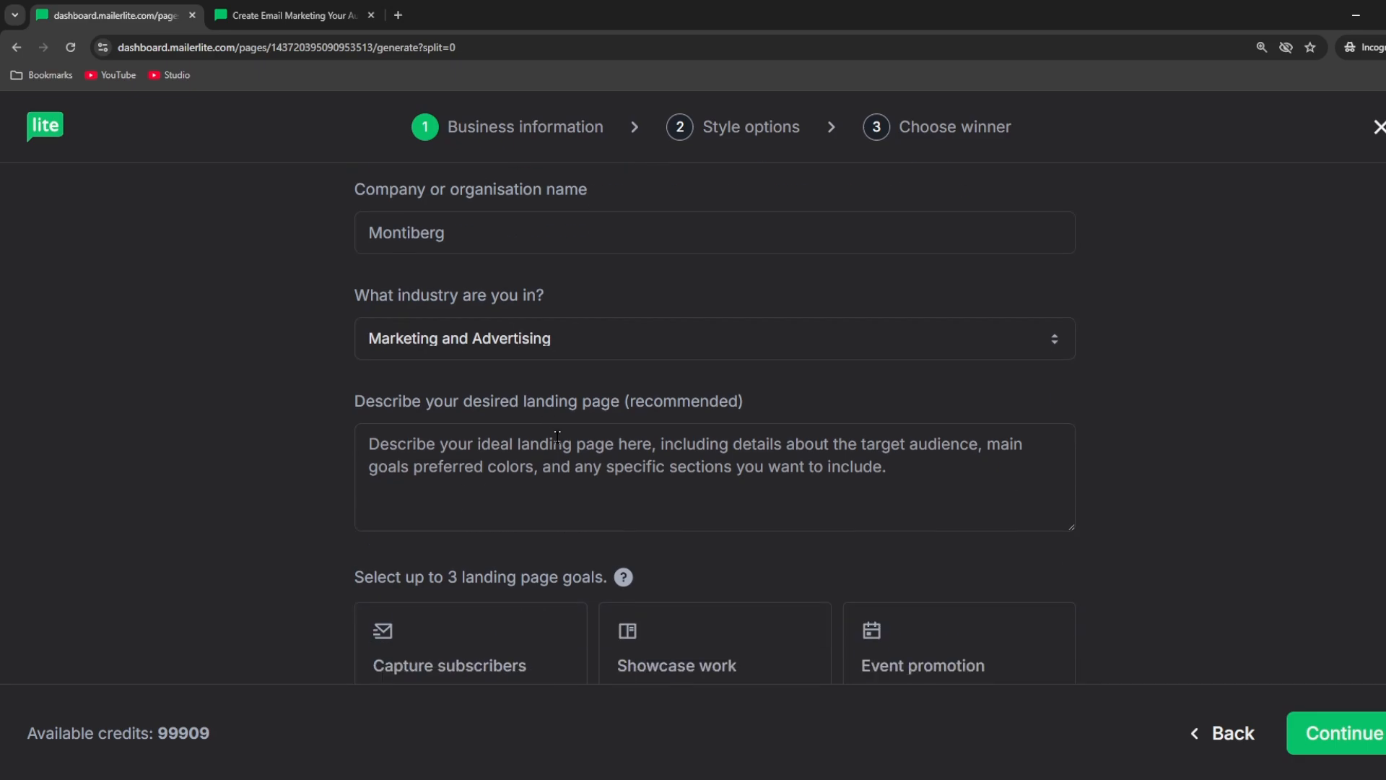
click(420, 456)
text(Landing page for new subscribers who are interested in our brand new product A)
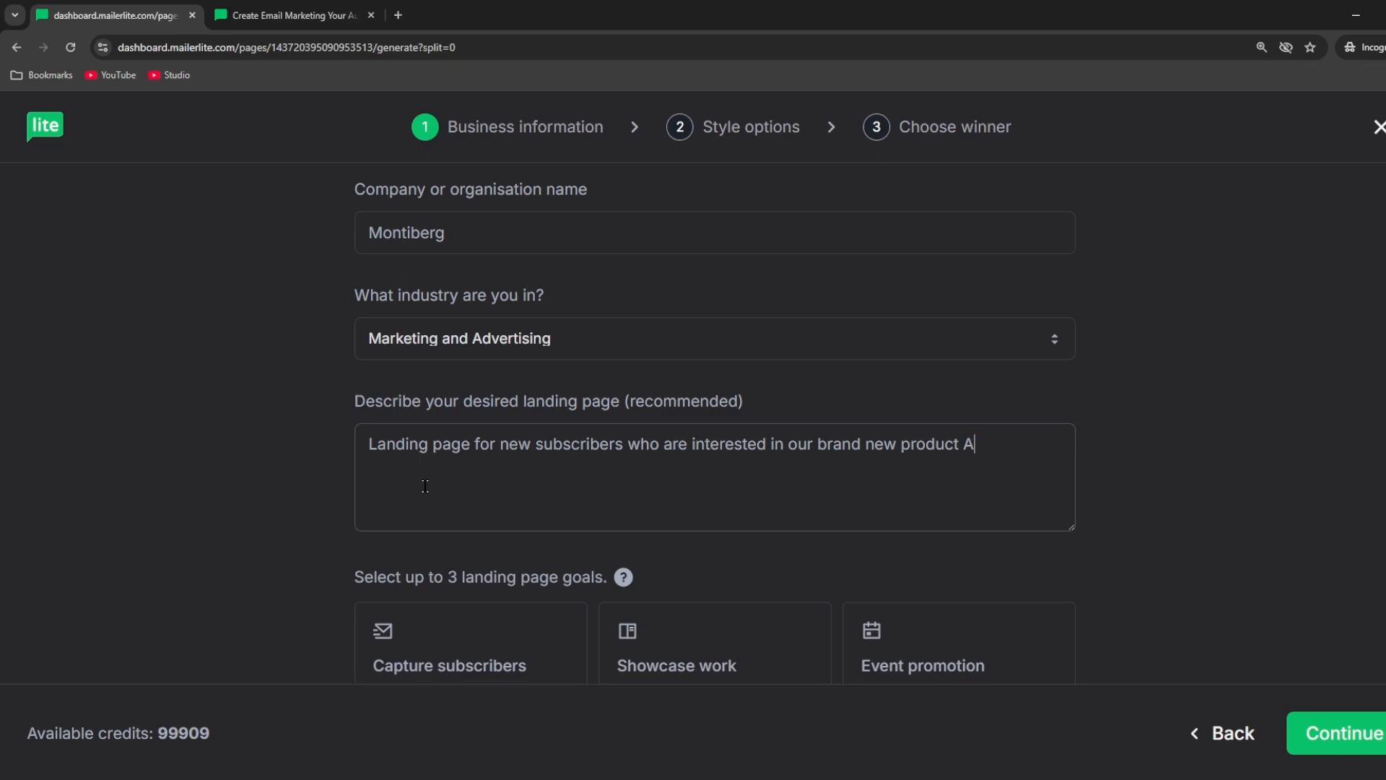
Choose Capture subscribers and Launch product as the landing page goals and continue to the style options
scroll(560, 431, down, 3)
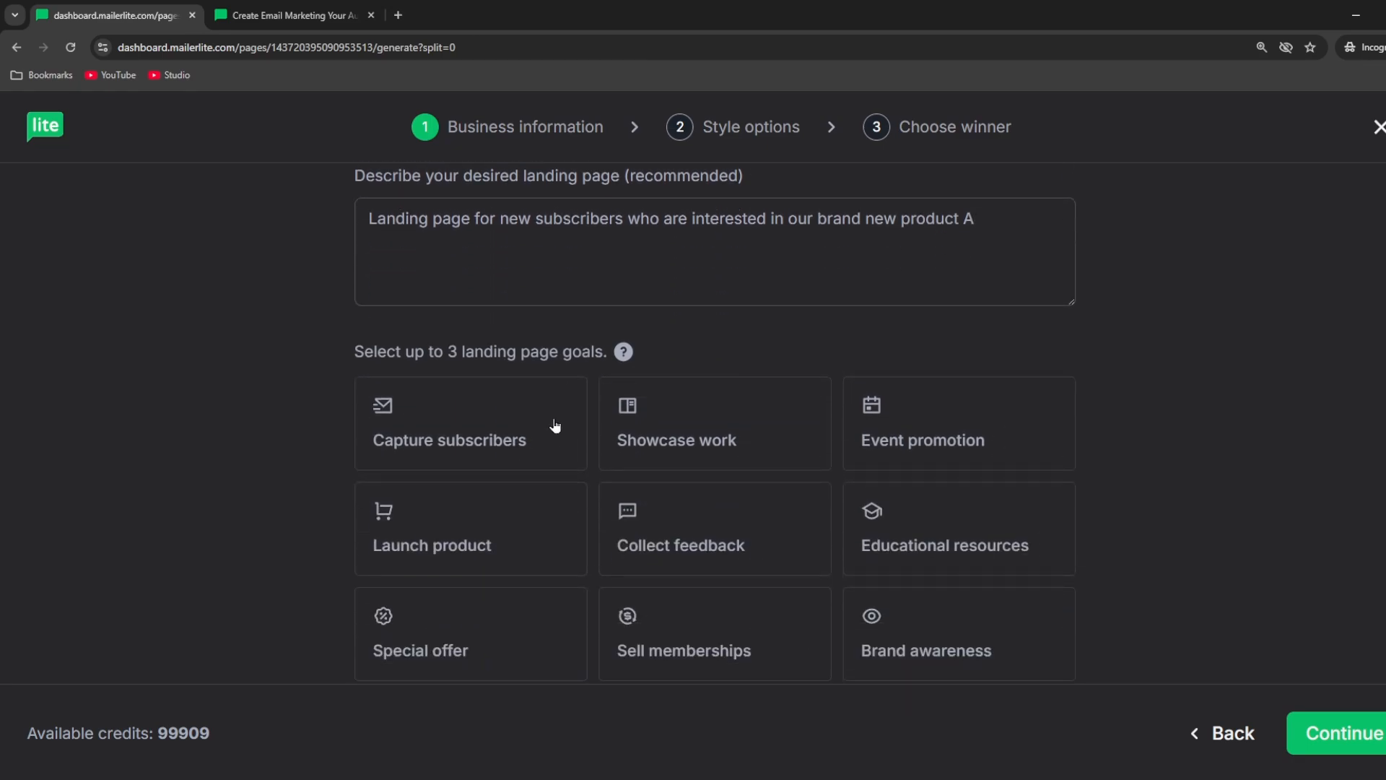
click(555, 426)
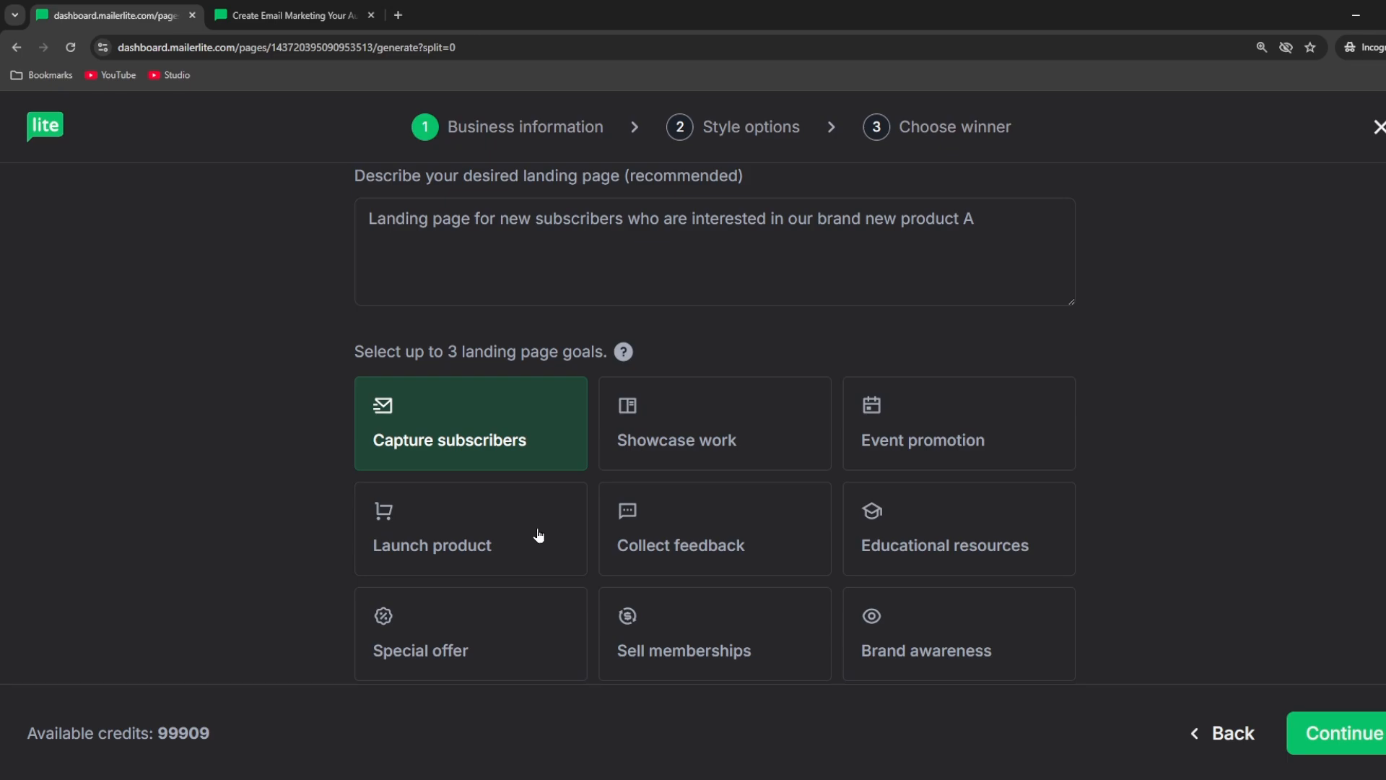
click(538, 534)
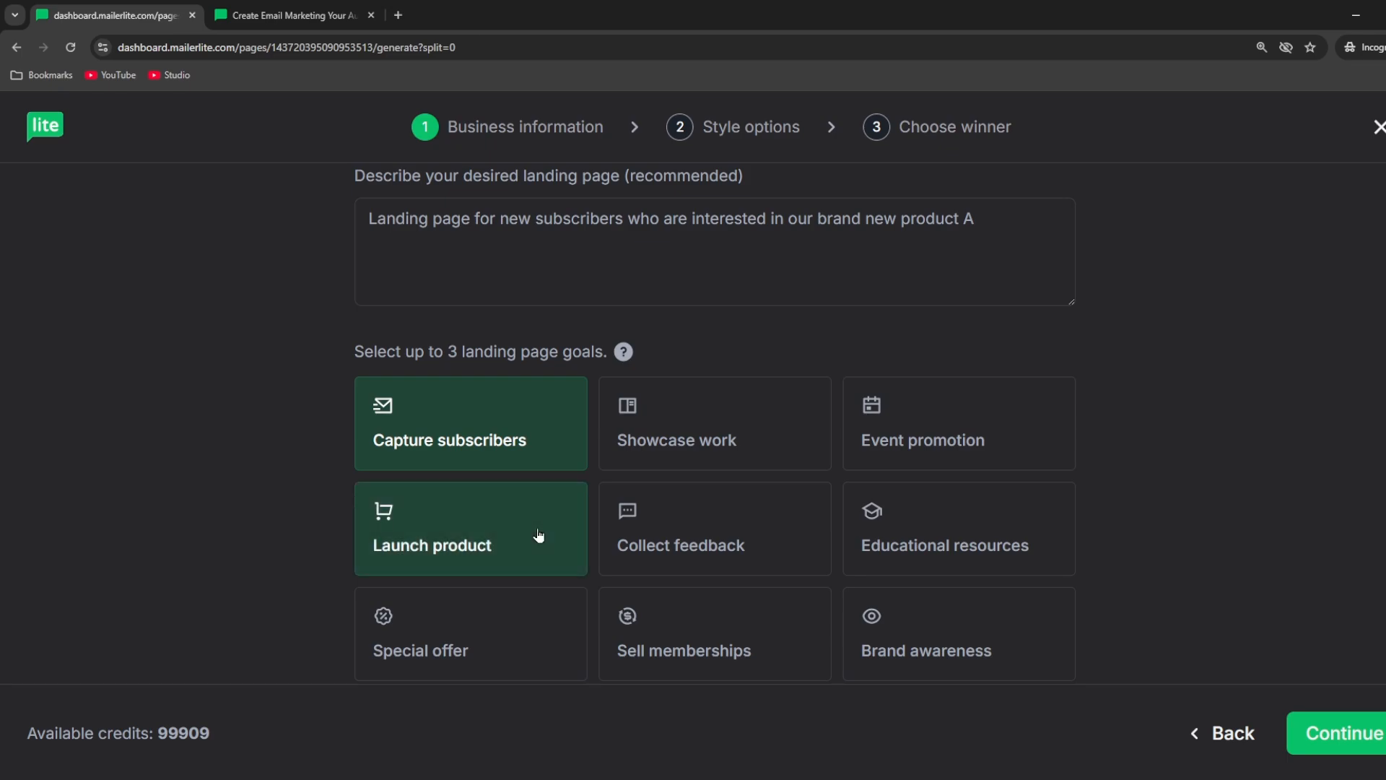
click(1331, 734)
Generate the landing page with the Professional writing style, Modern design style and AI-generated theme colors
scroll(899, 292, up, 3)
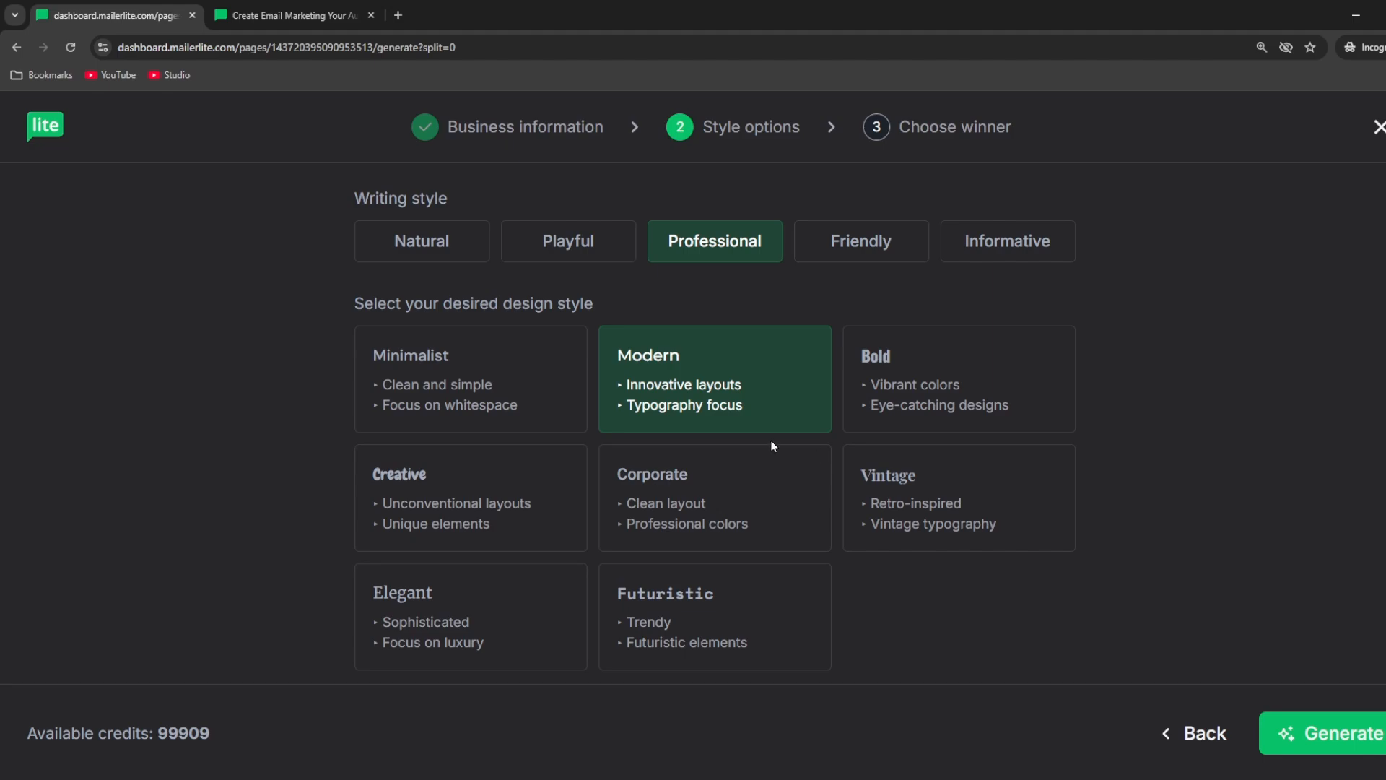
scroll(732, 388, down, 3)
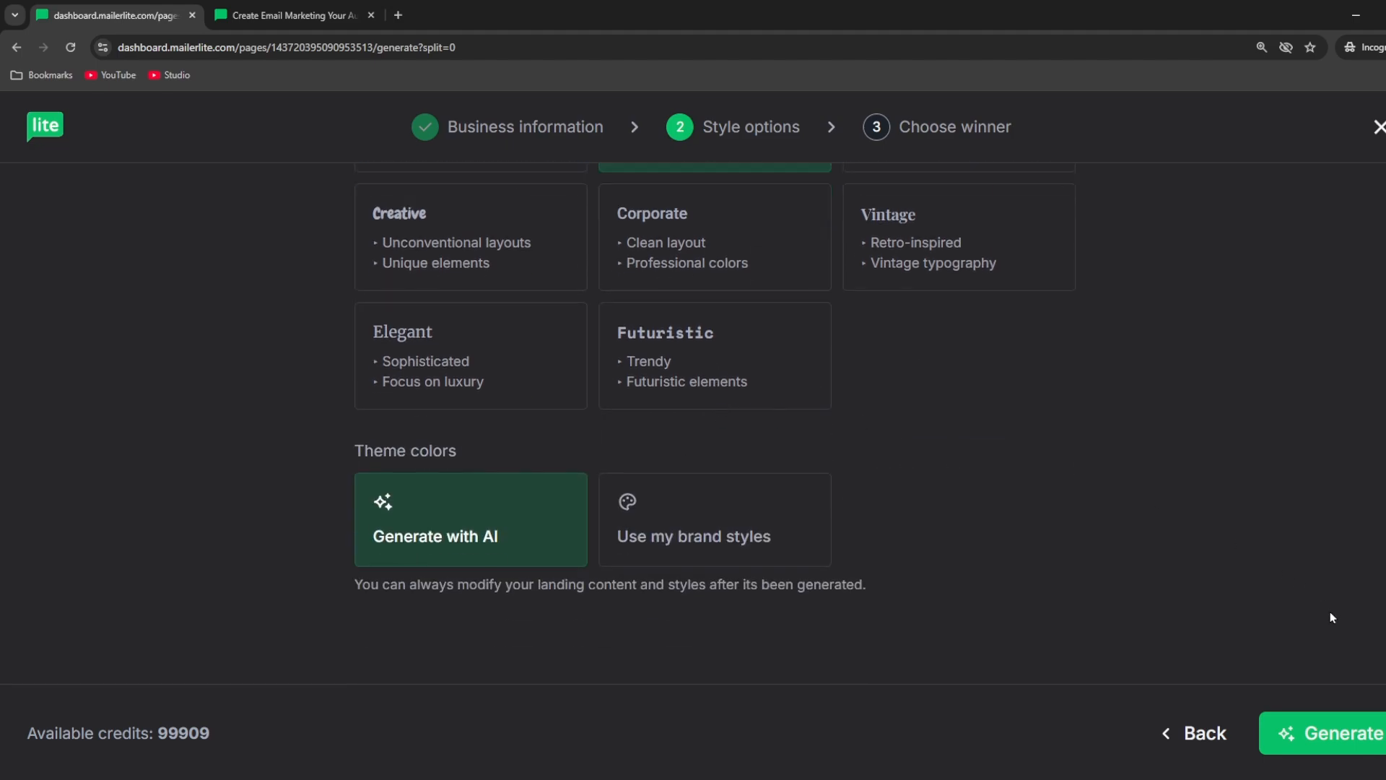
click(1318, 733)
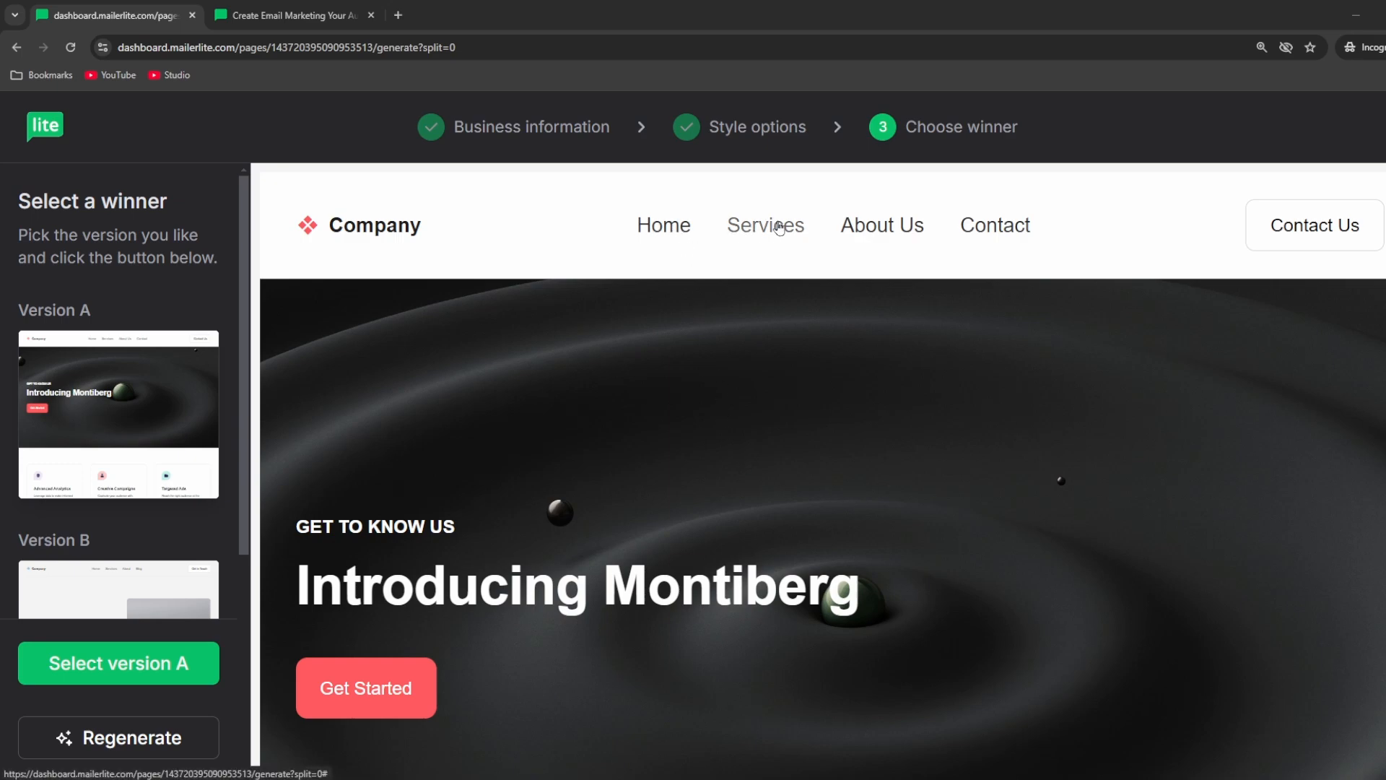
Examine the generated Version A landing page from its header down through the feature cards, images, questions and newsletter signup
scroll(774, 379, down, 2)
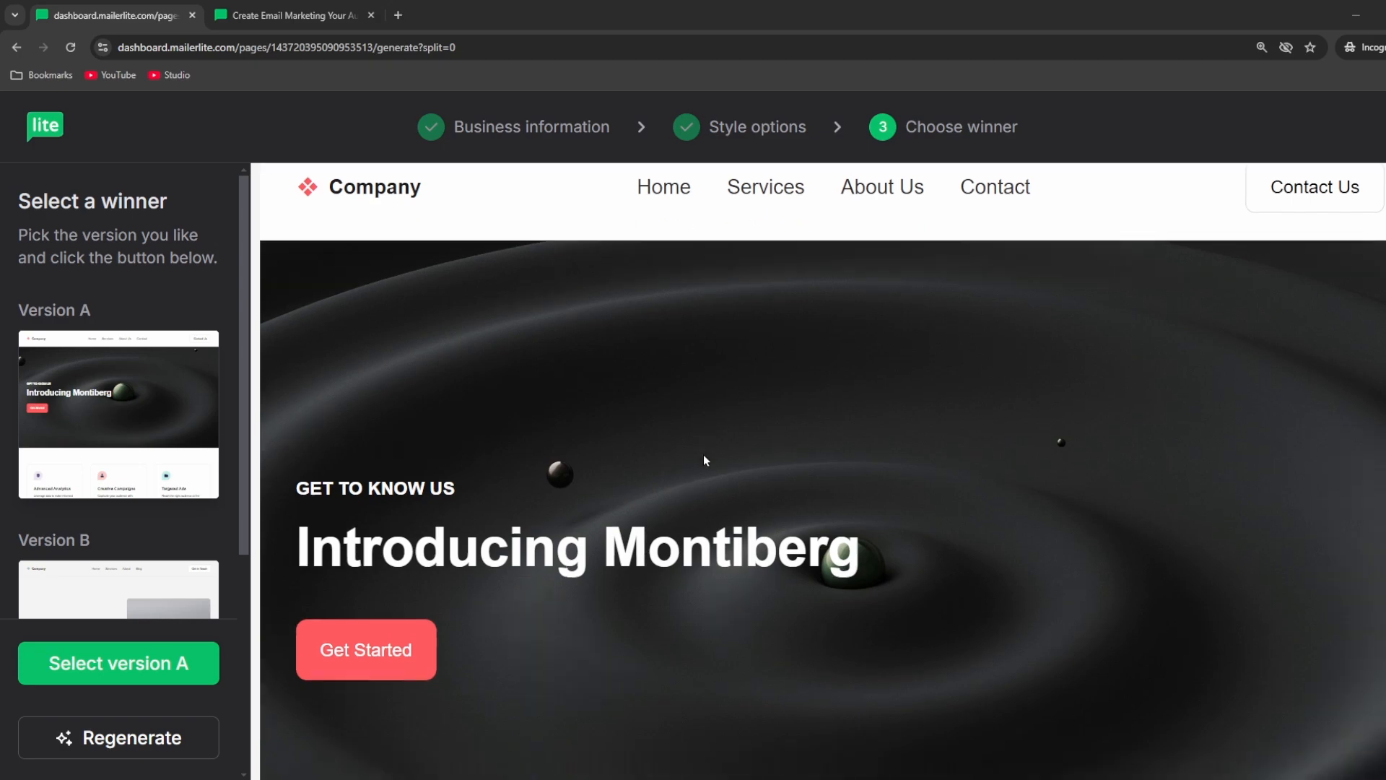
scroll(714, 498, down, 5)
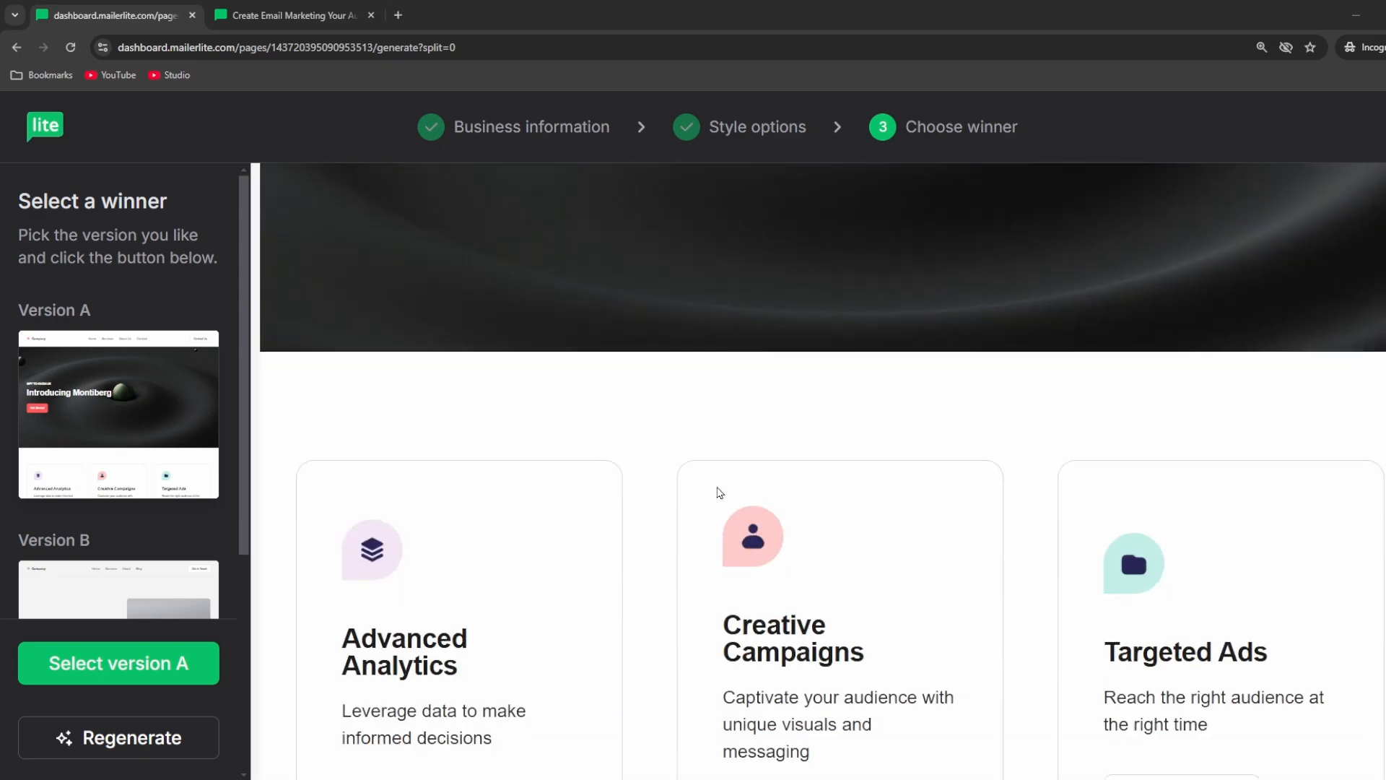
scroll(724, 486, down, 2)
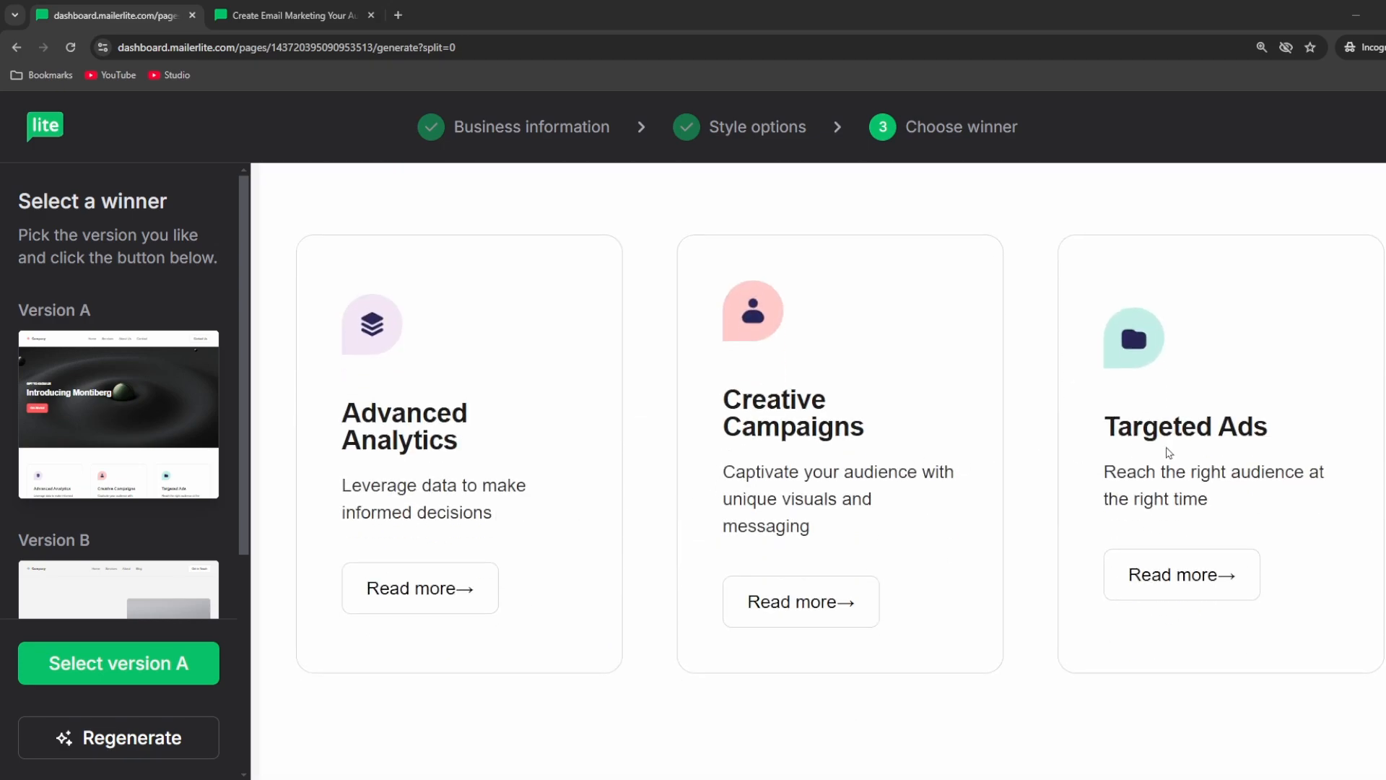
scroll(836, 495, down, 12)
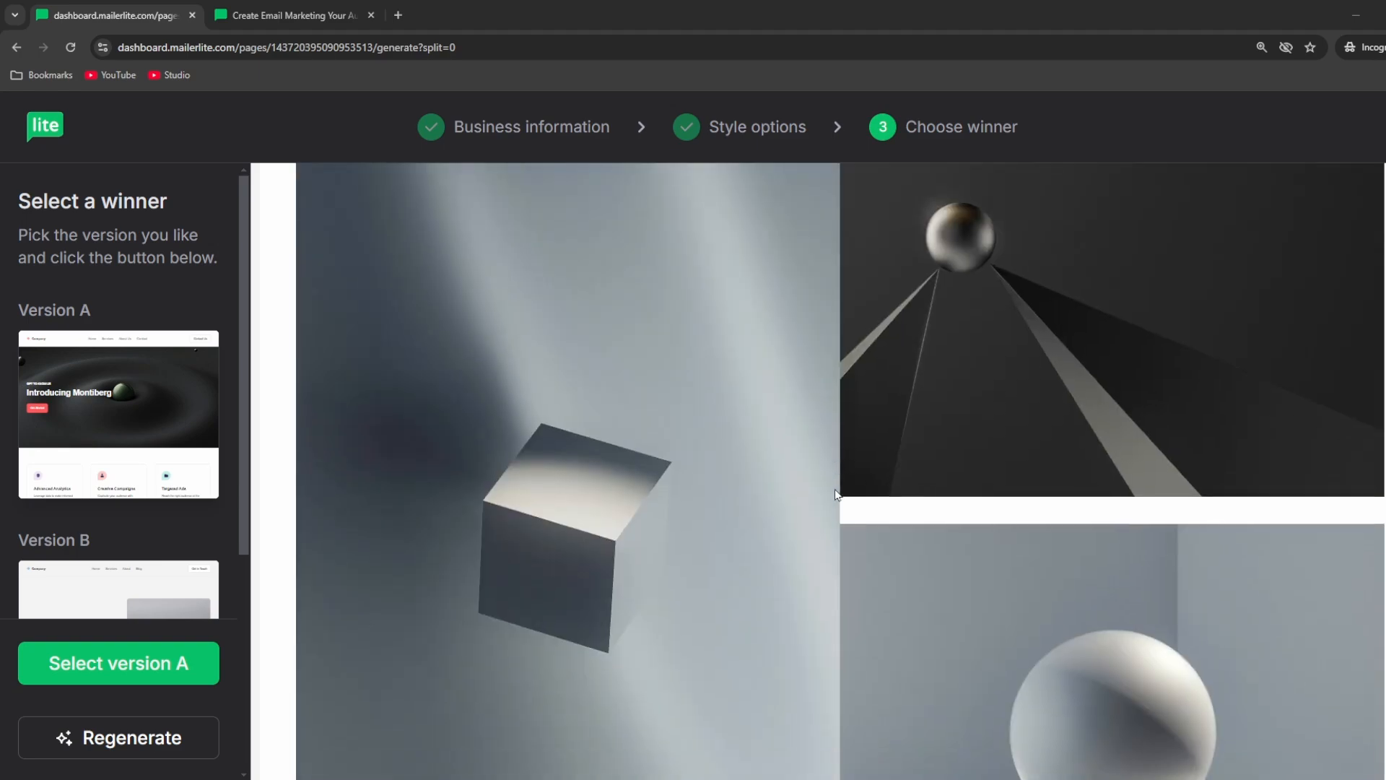
scroll(835, 495, down, 5)
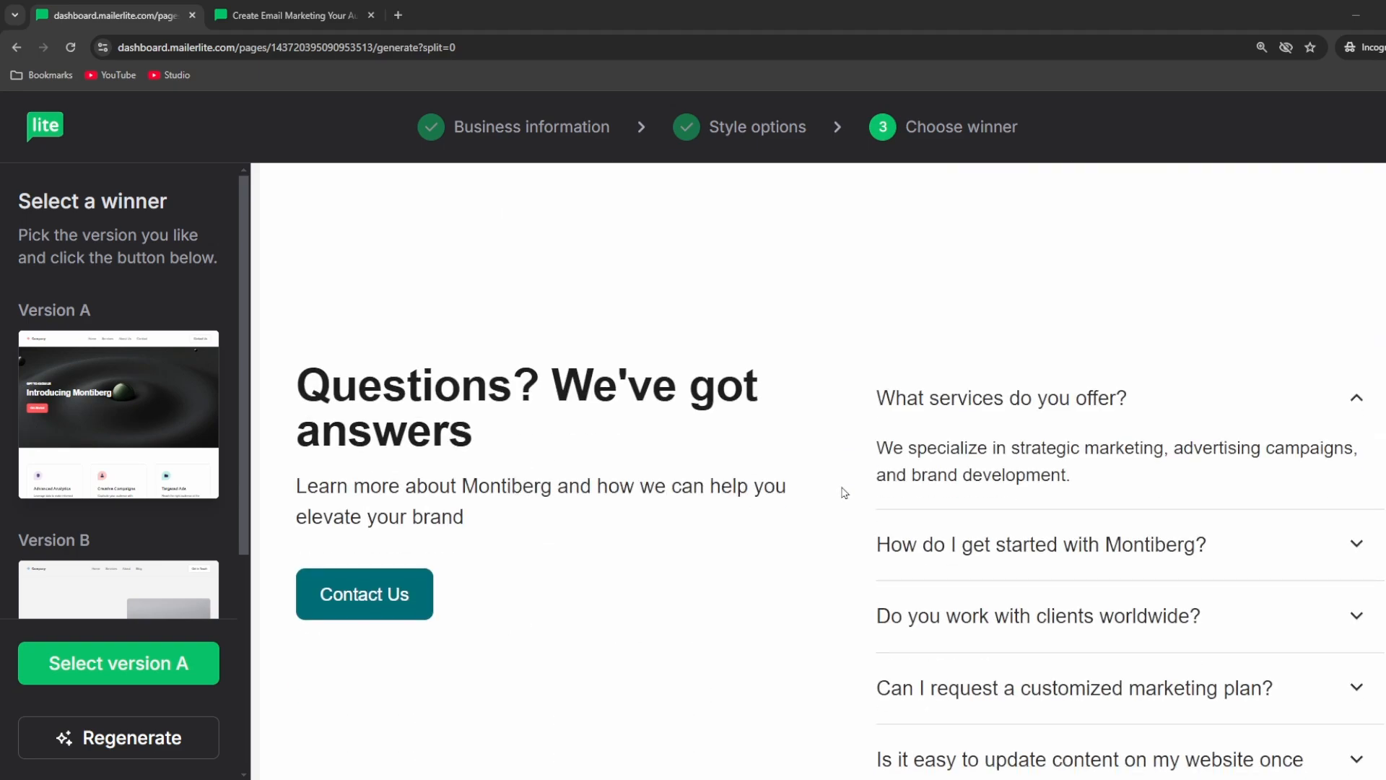
scroll(653, 472, down, 4)
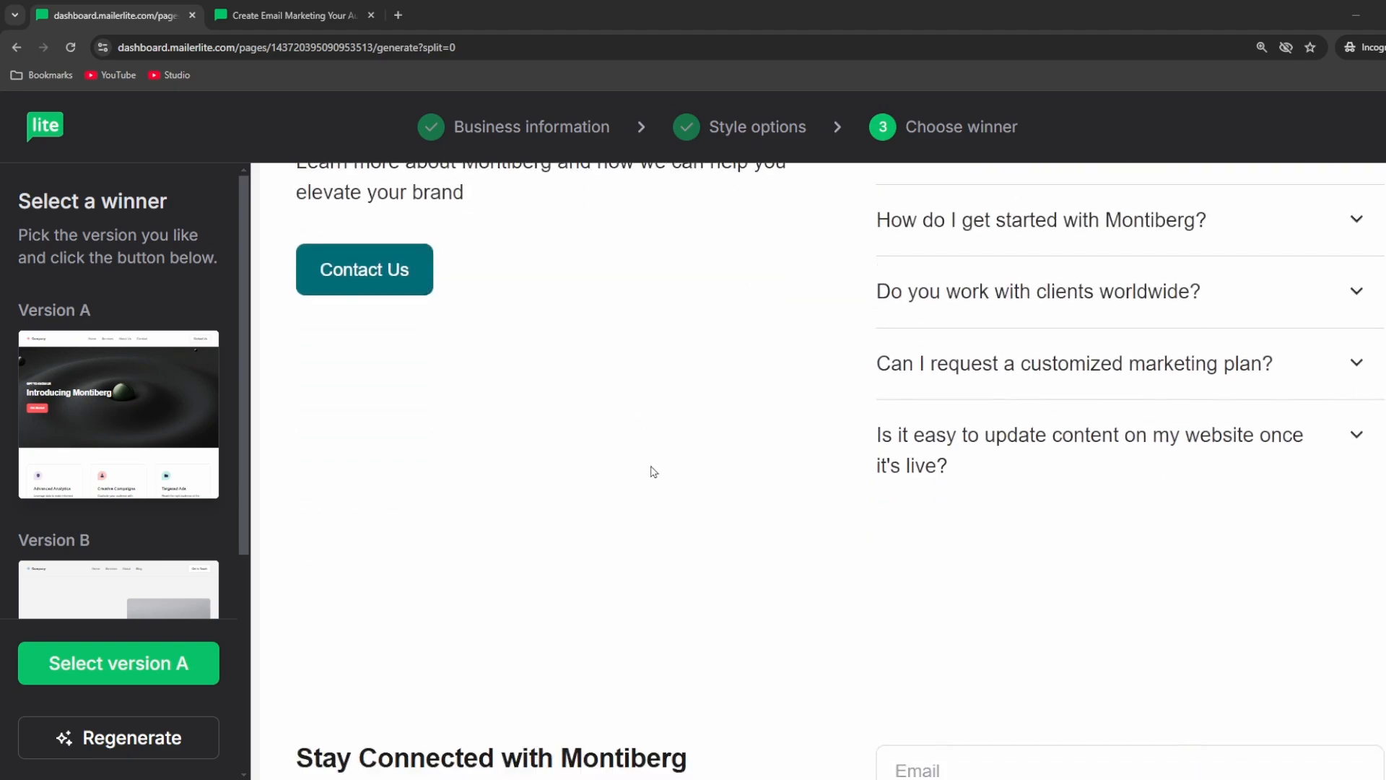
scroll(657, 471, down, 5)
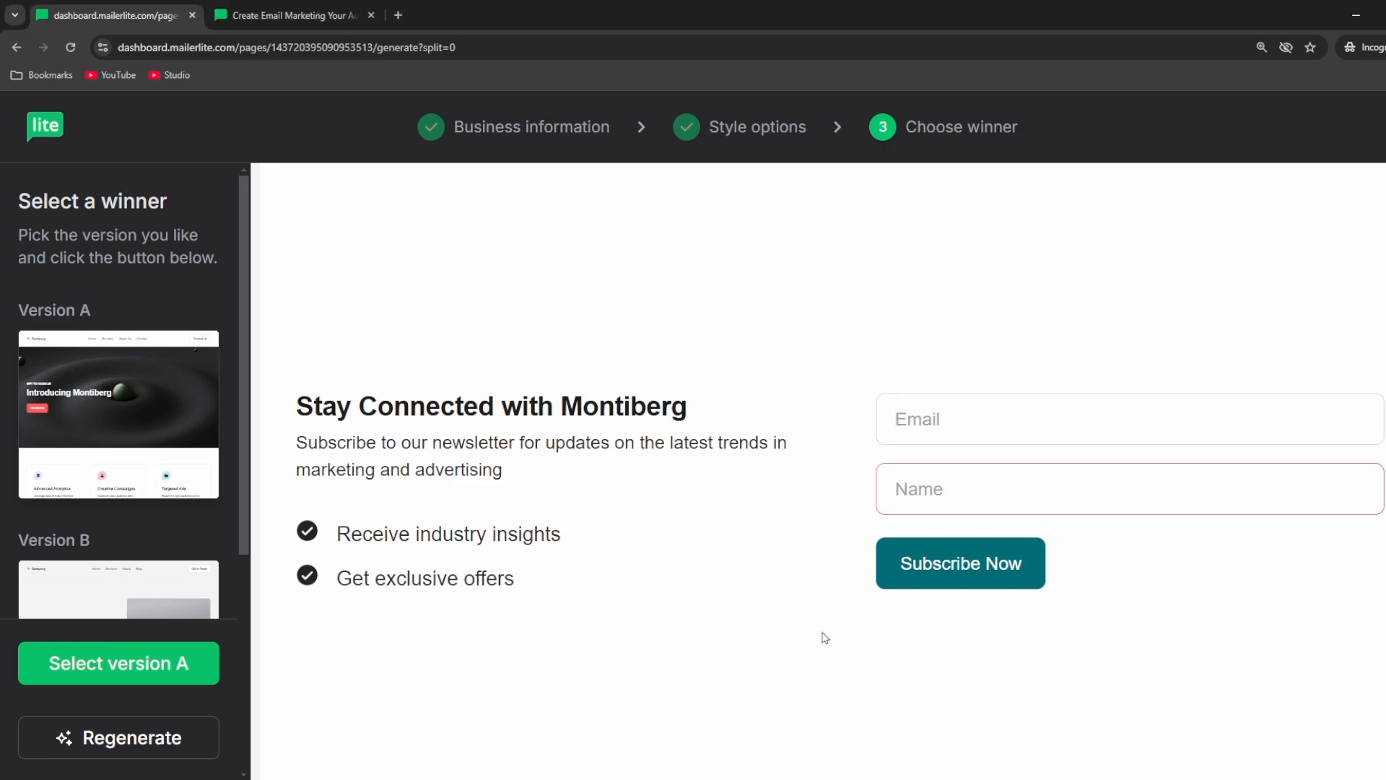
Preview the generated Version B of the landing page
scroll(152, 423, down, 1)
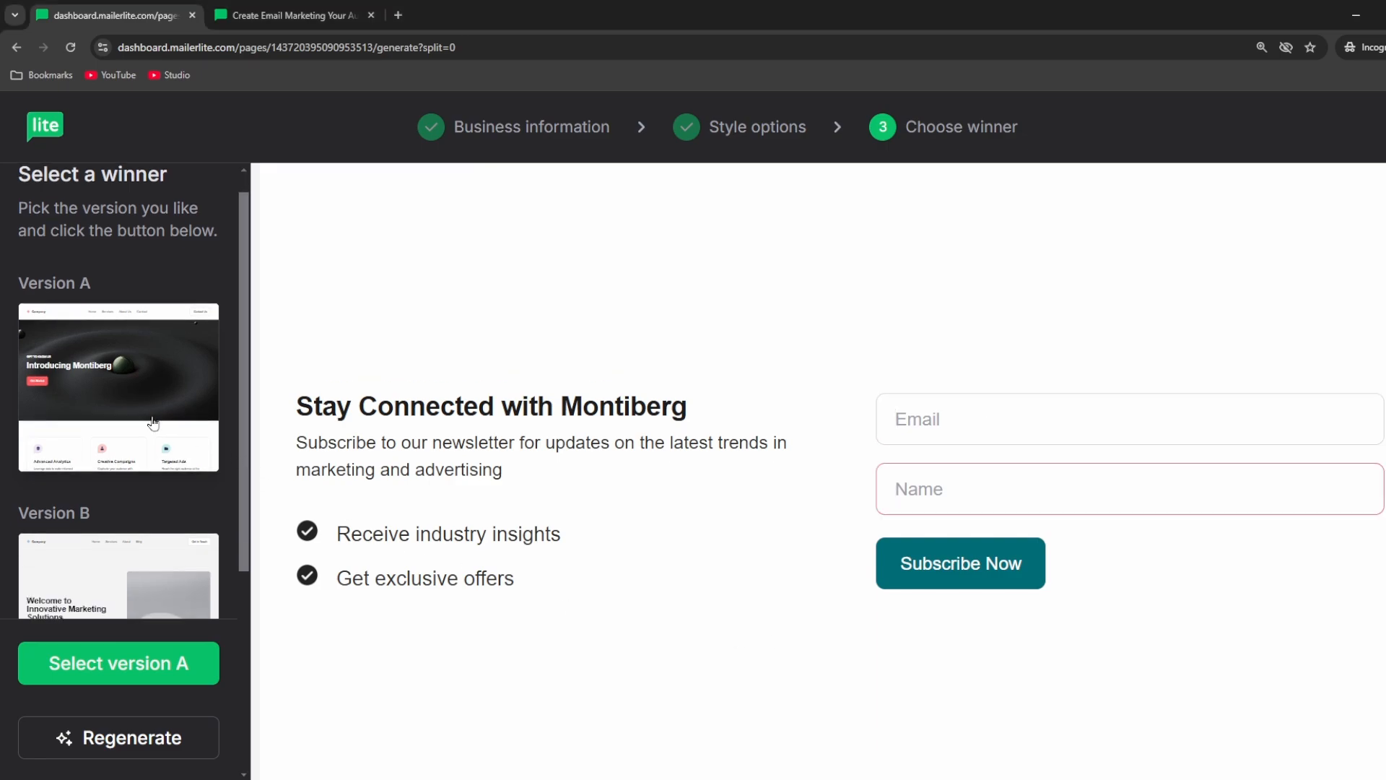
scroll(153, 423, down, 3)
click(141, 464)
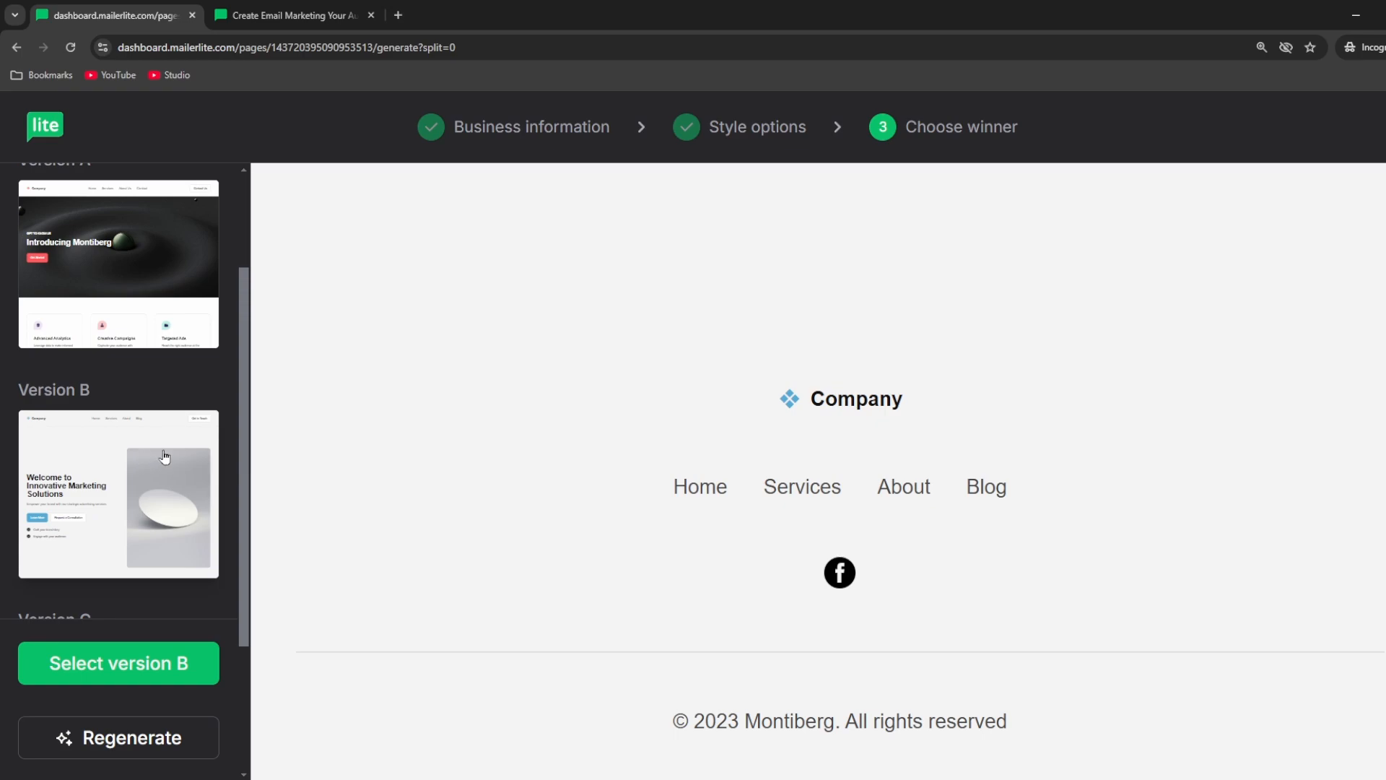
Review the Version B landing page, select it as the winner and continue to the builder
scroll(646, 452, down, 4)
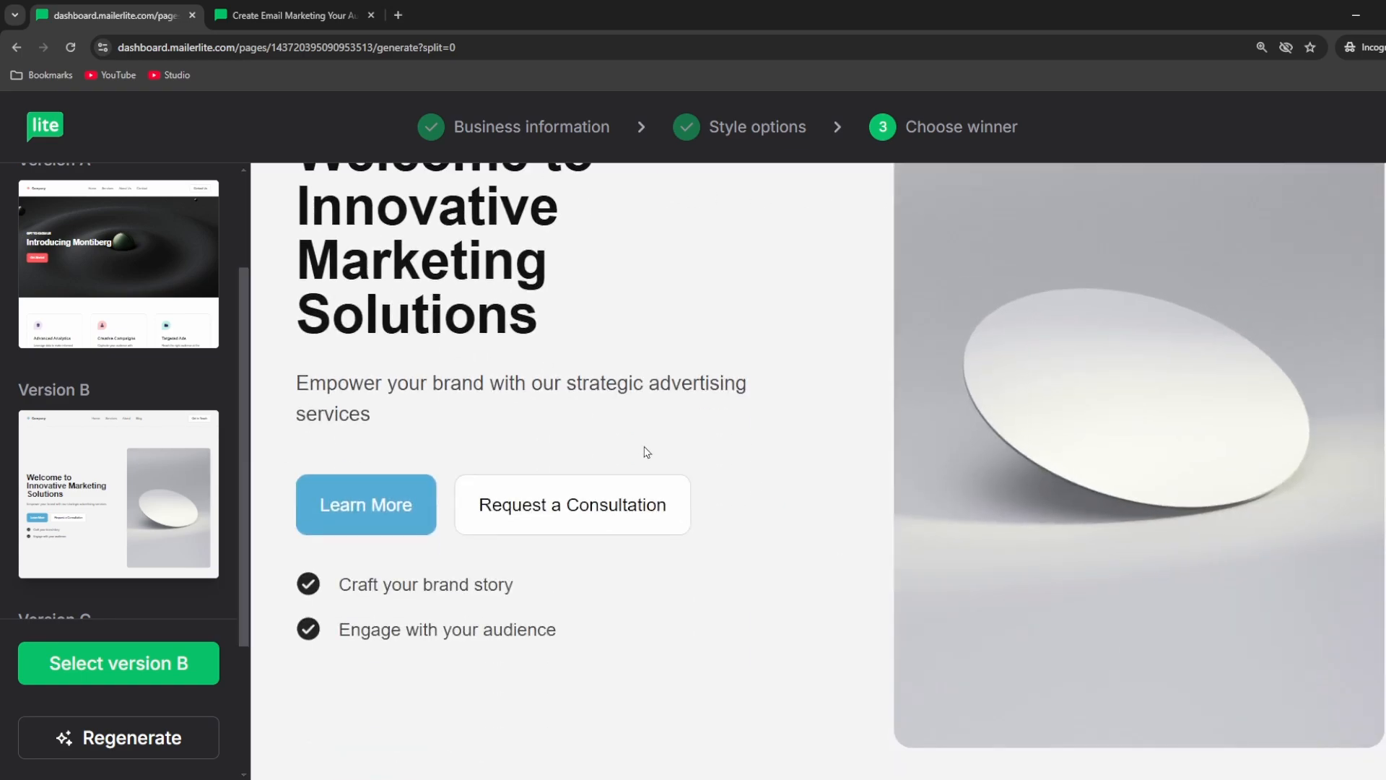
scroll(646, 452, down, 2)
scroll(650, 454, up, 2)
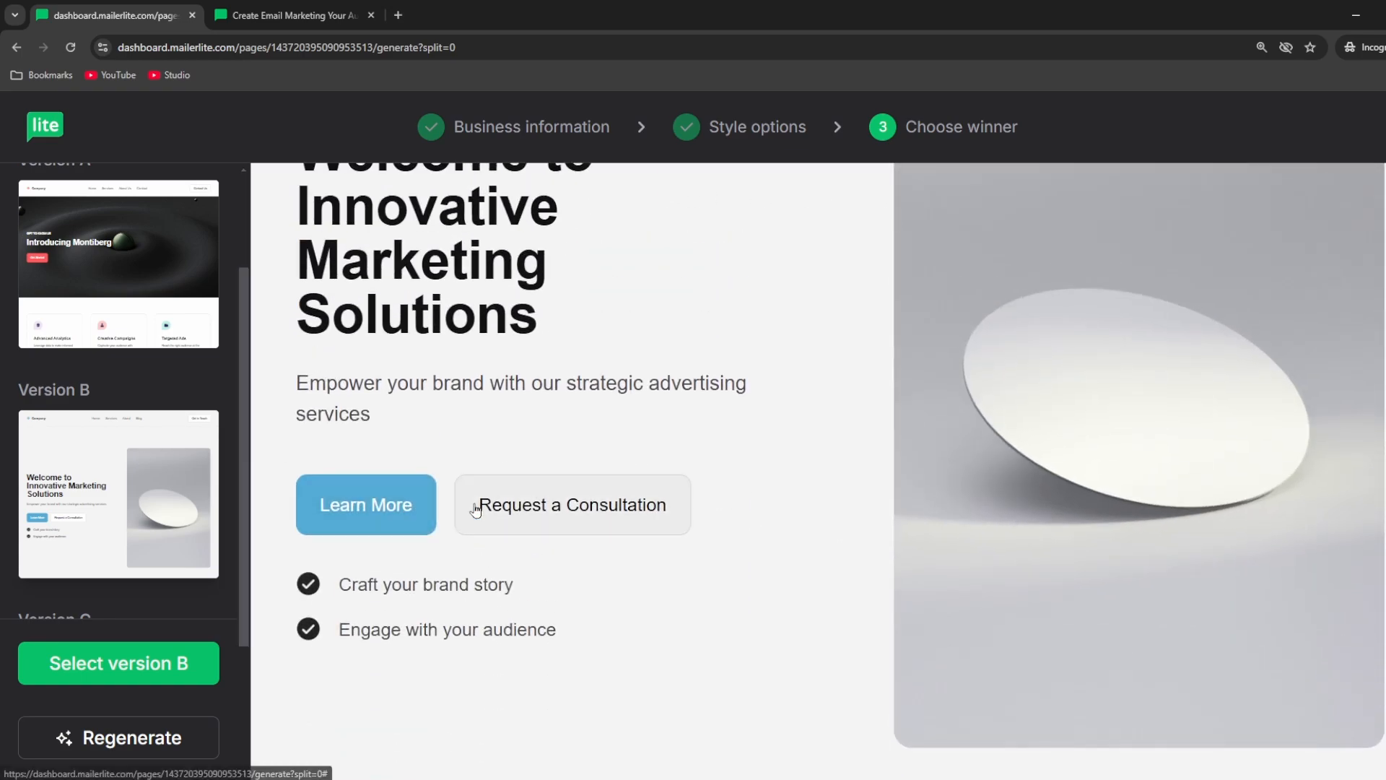
scroll(531, 507, up, 2)
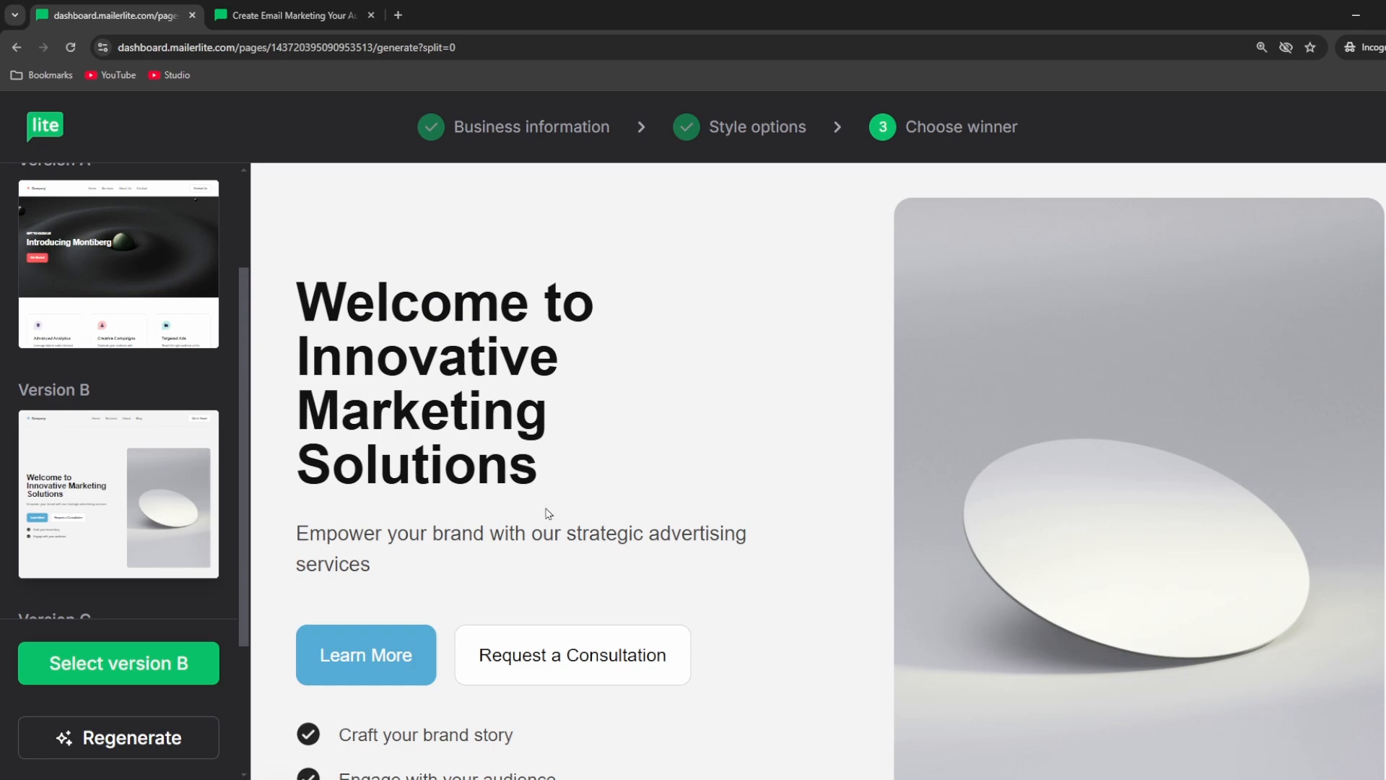
click(177, 653)
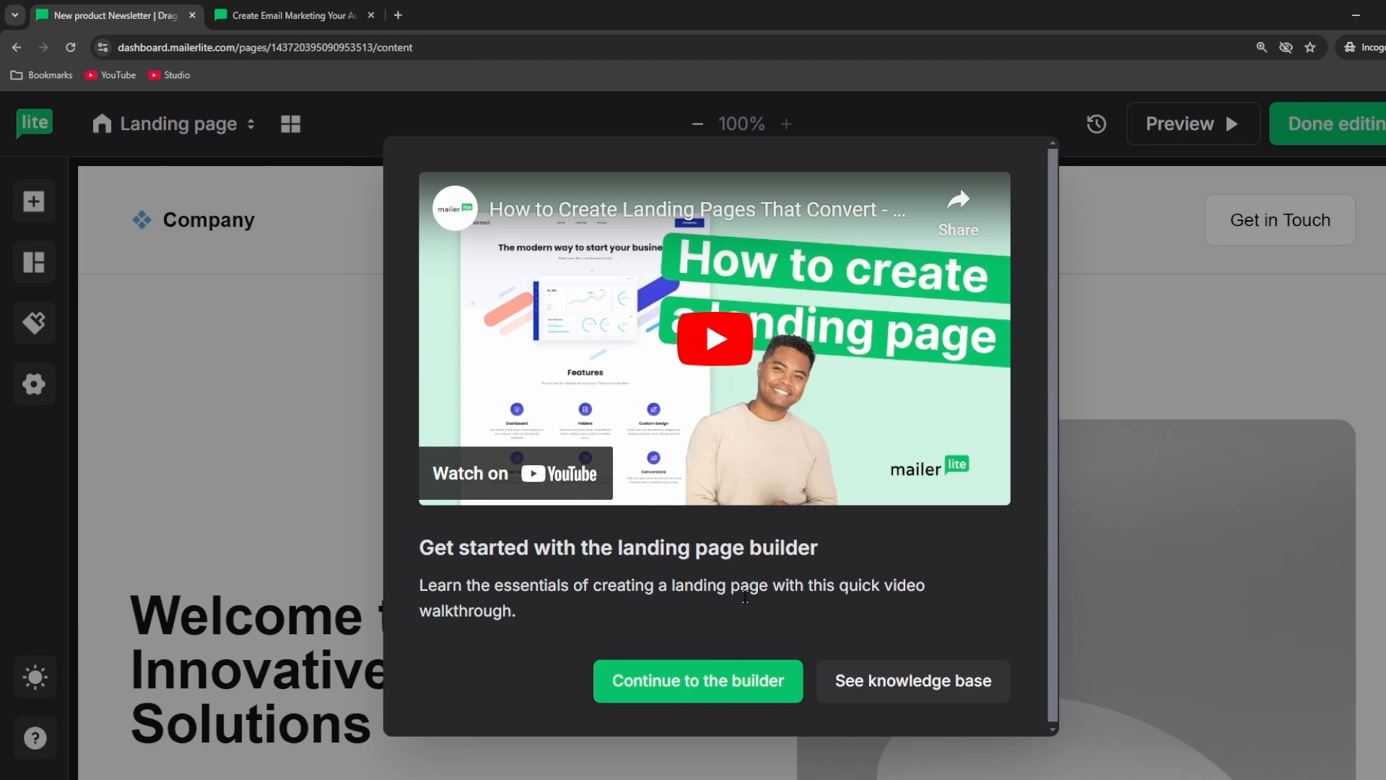
click(678, 678)
Replace the hero section's heading with "Product A Launch!"
scroll(737, 491, down, 15)
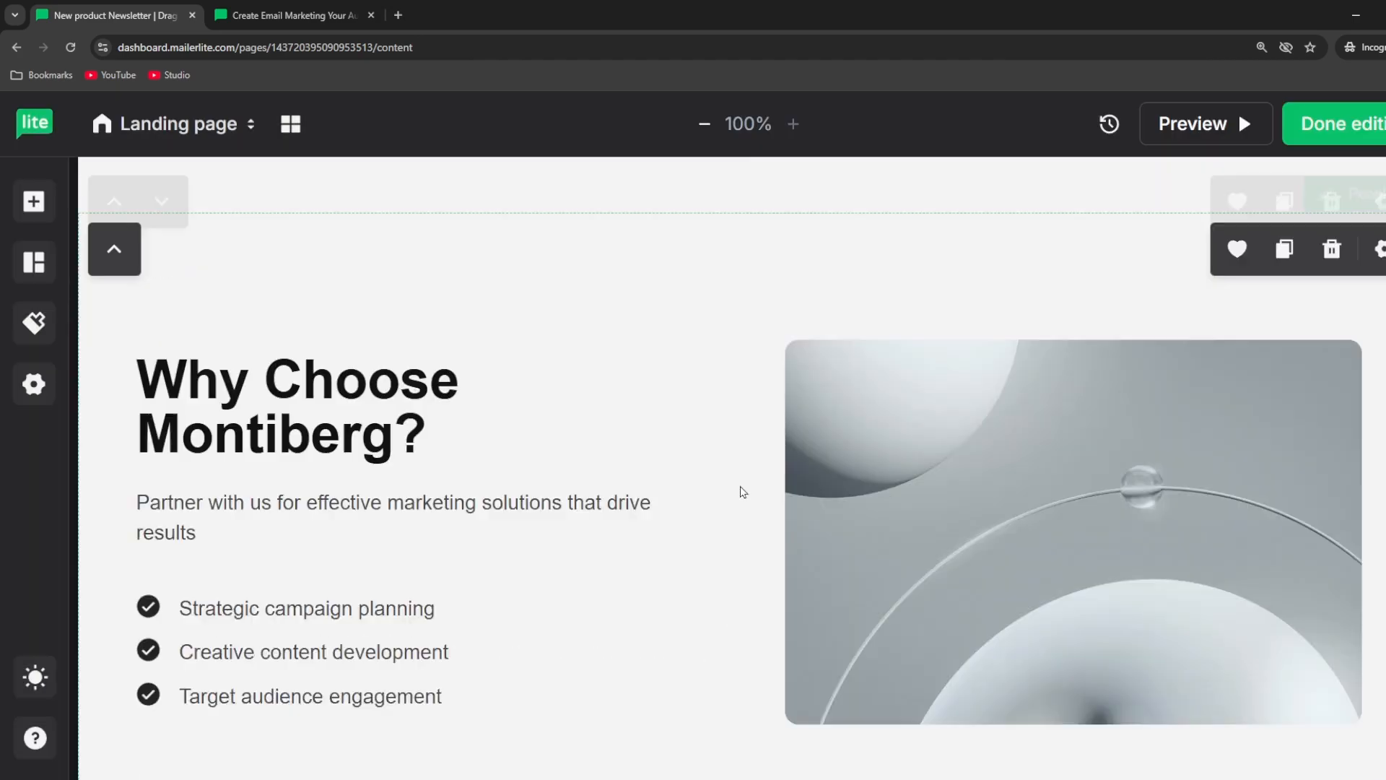
scroll(745, 494, up, 15)
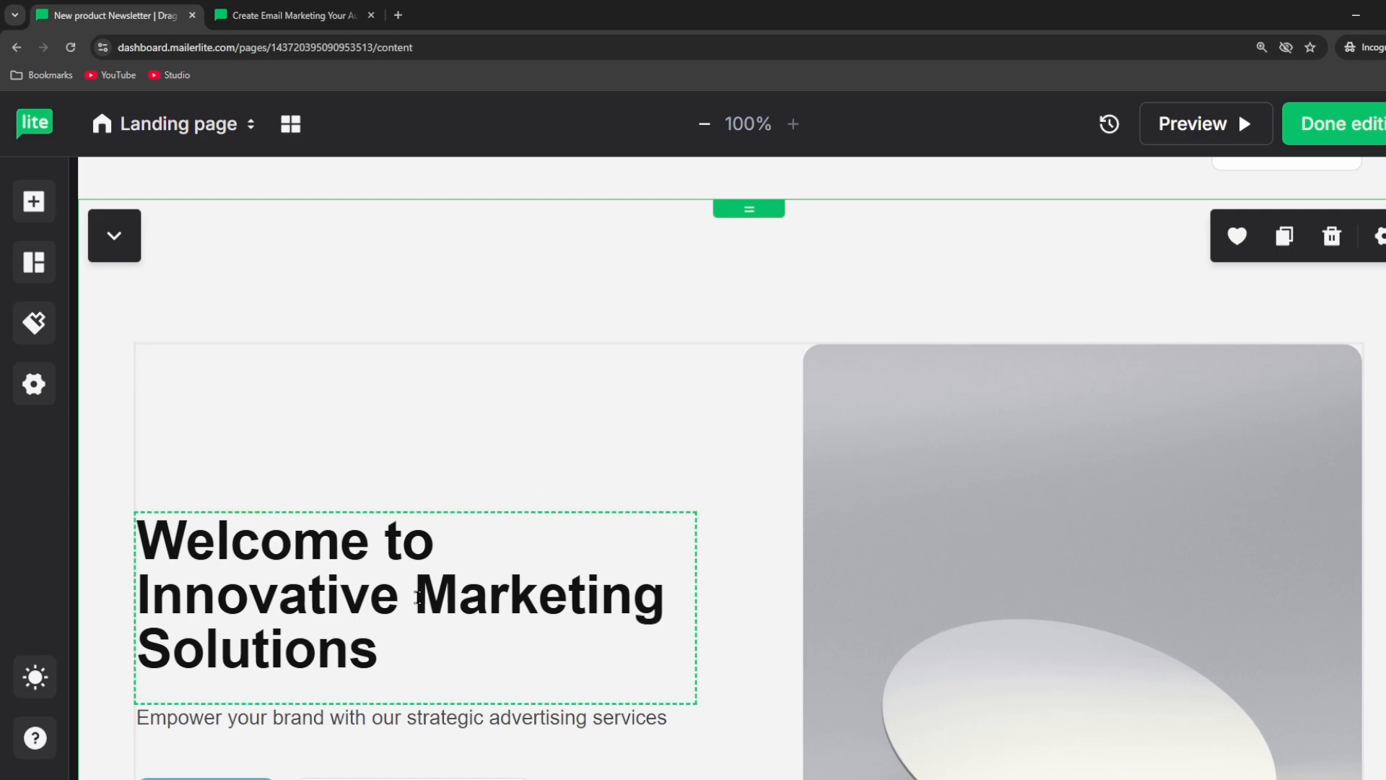
click(417, 652)
drag(418, 652, 92, 523)
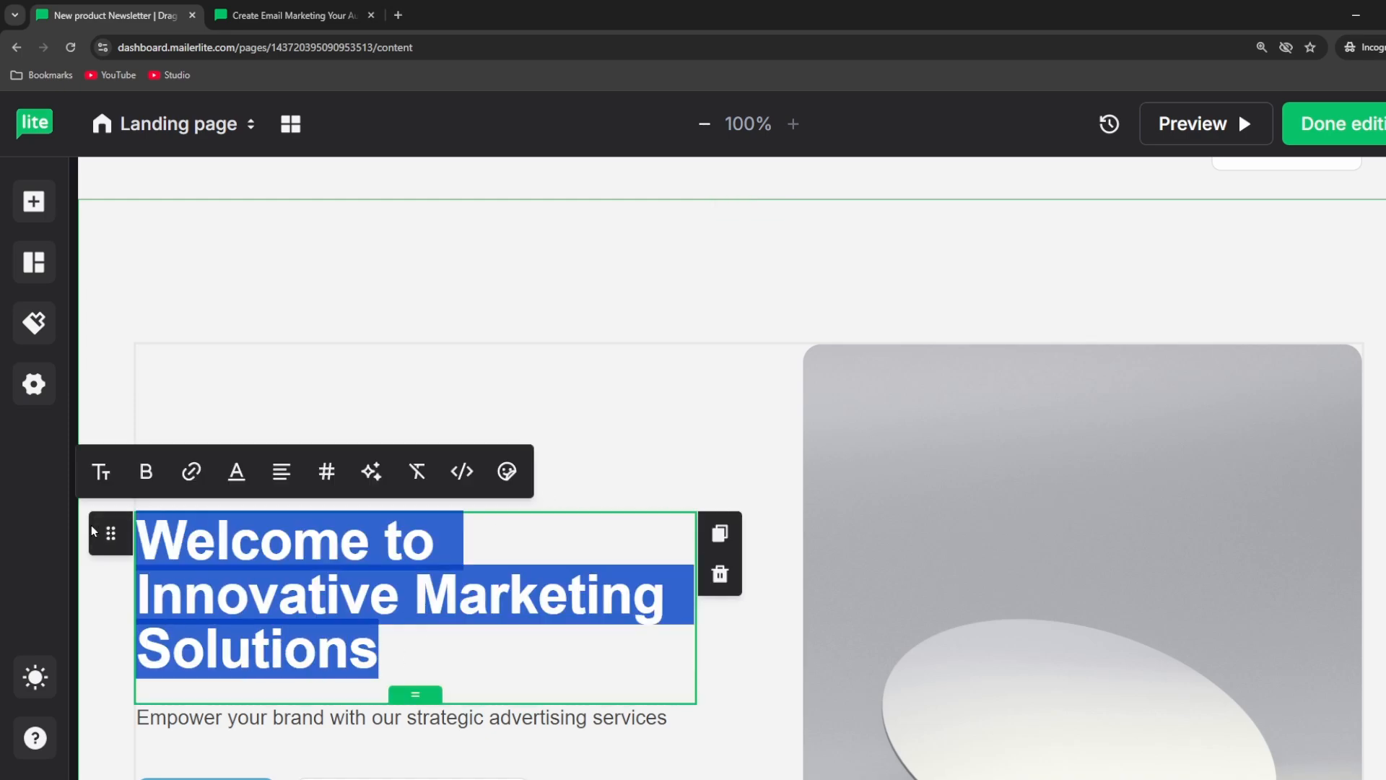
text(Product A Launch!)
click(481, 421)
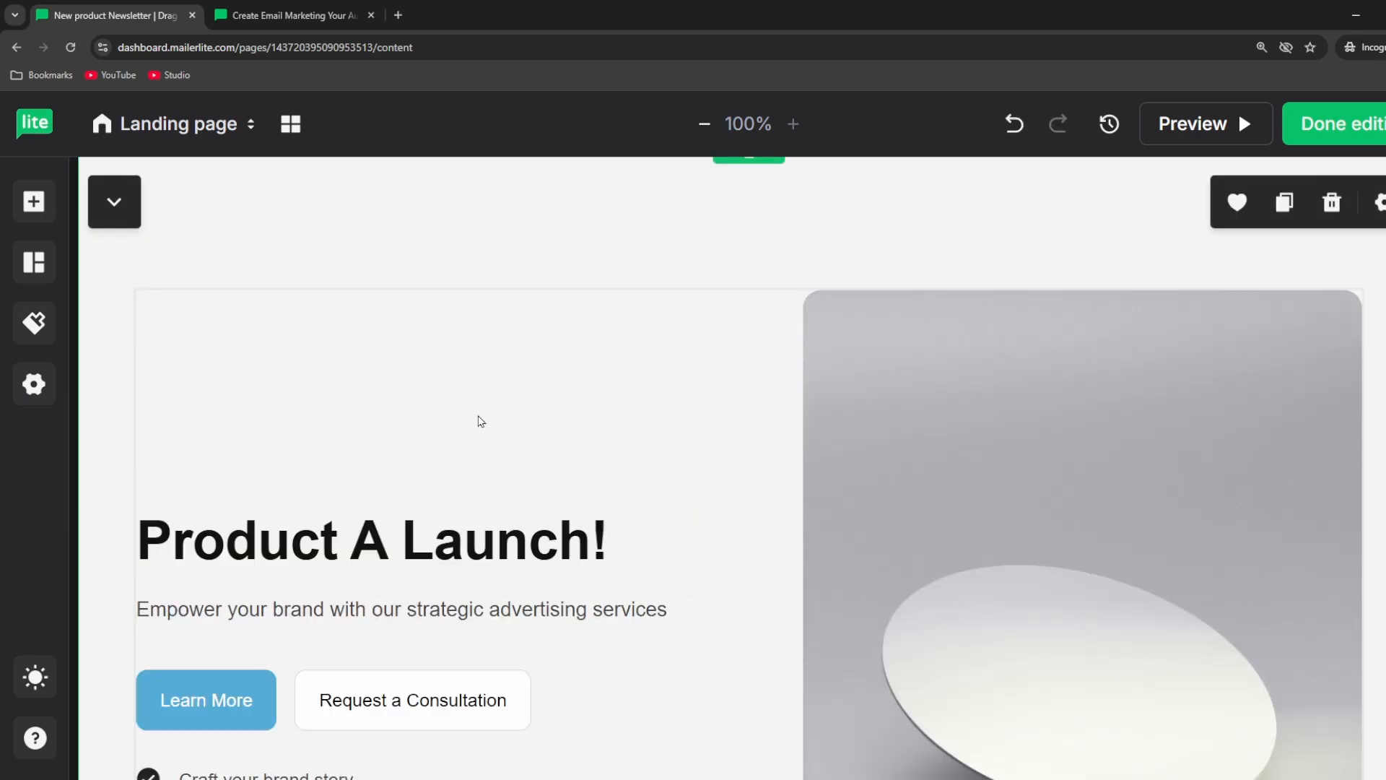
Inspect the link settings of the Request a Consultation button in the hero section
scroll(489, 282, down, 1)
click(444, 610)
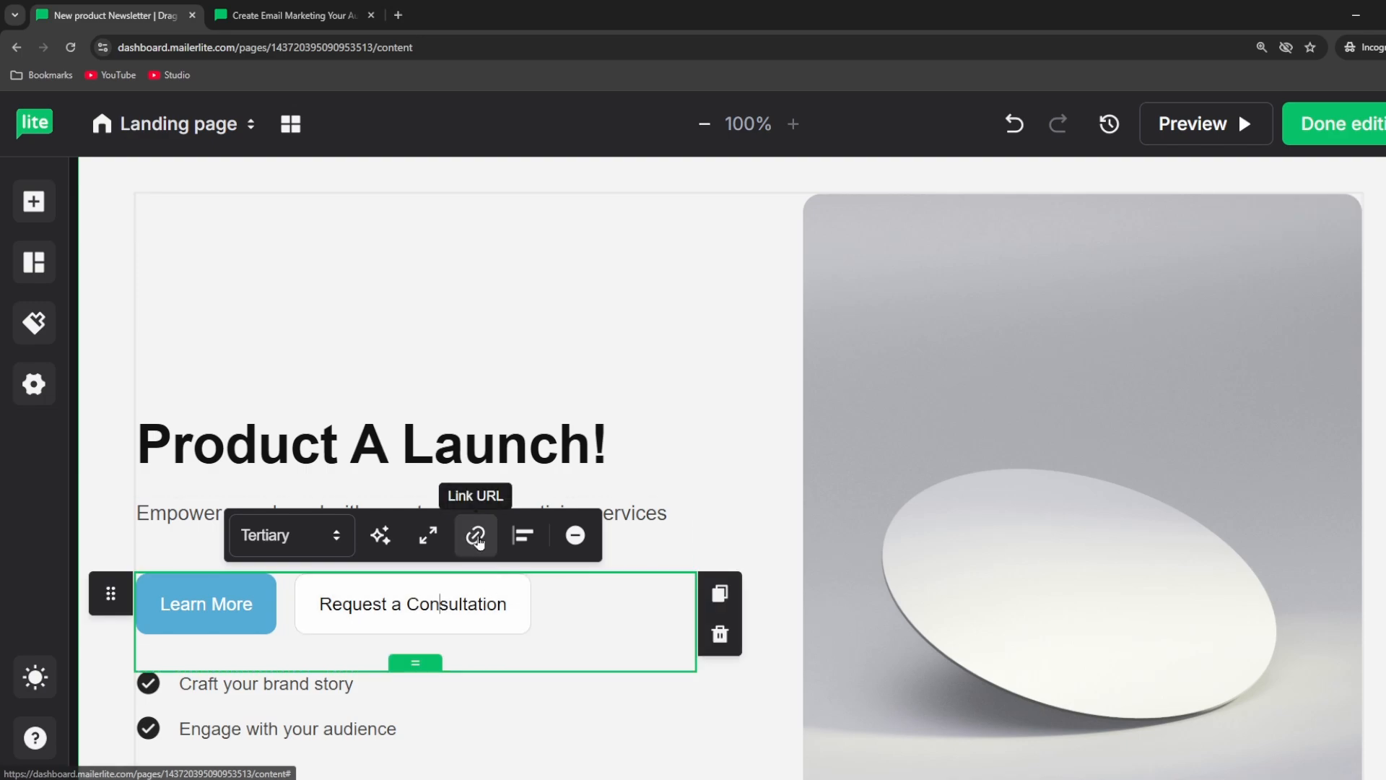
click(476, 536)
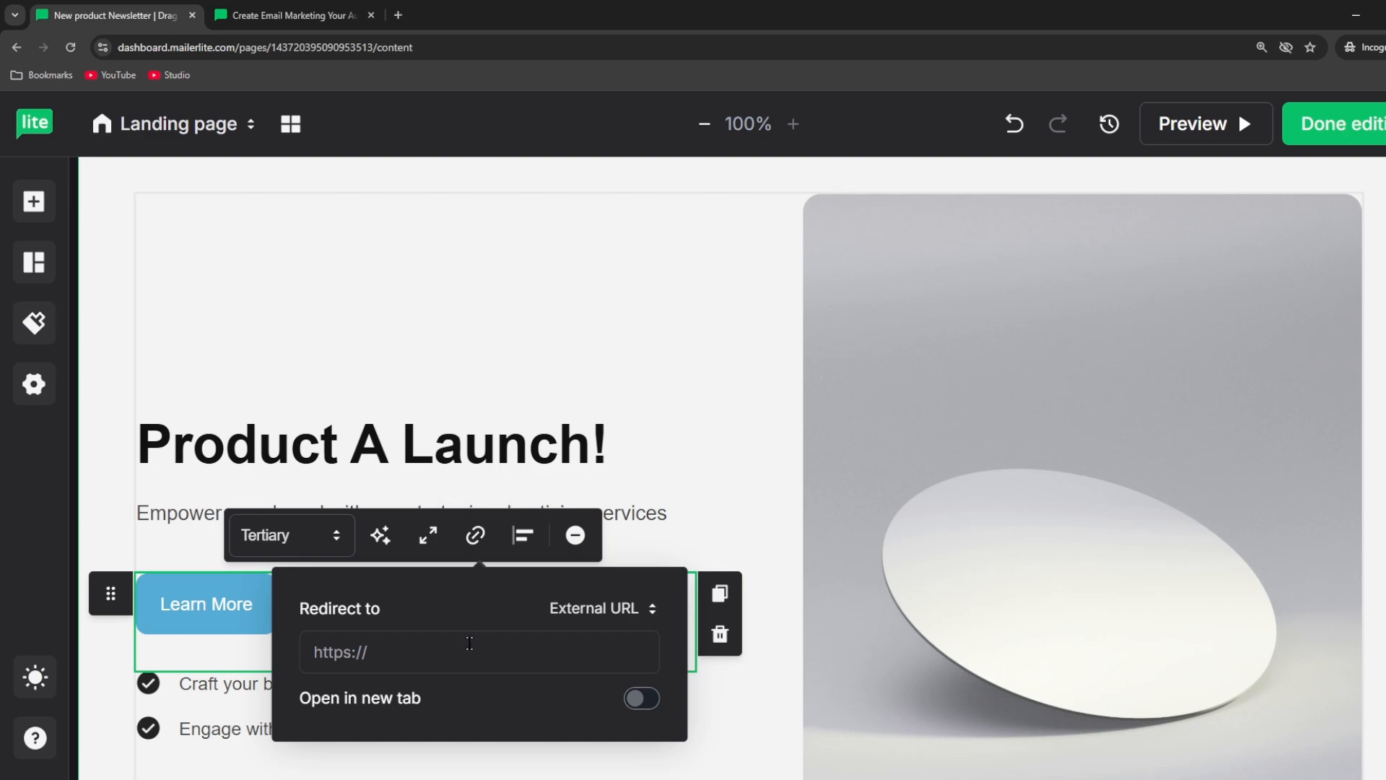
click(469, 642)
click(567, 373)
Select the hero section's image and examine its editing options
scroll(597, 362, down, 4)
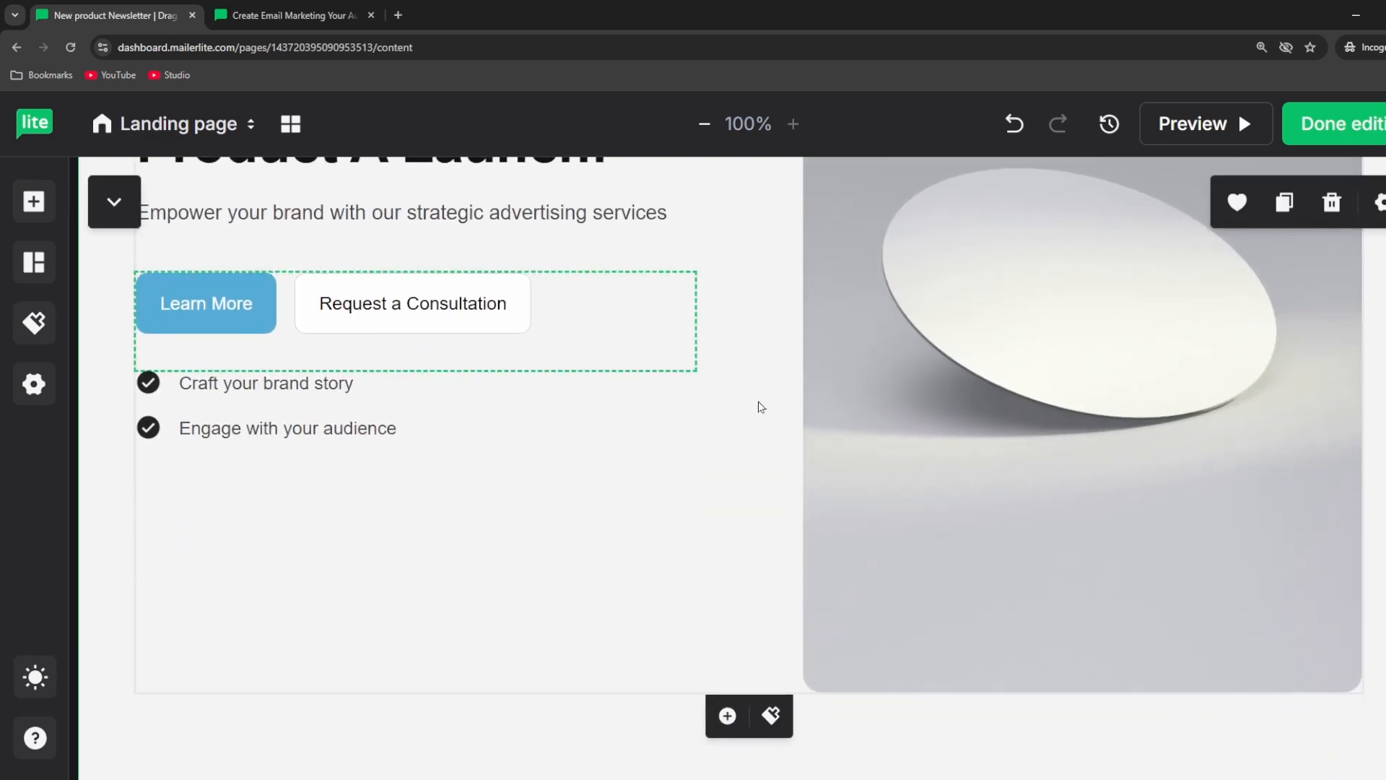
click(1006, 424)
scroll(1008, 422, up, 4)
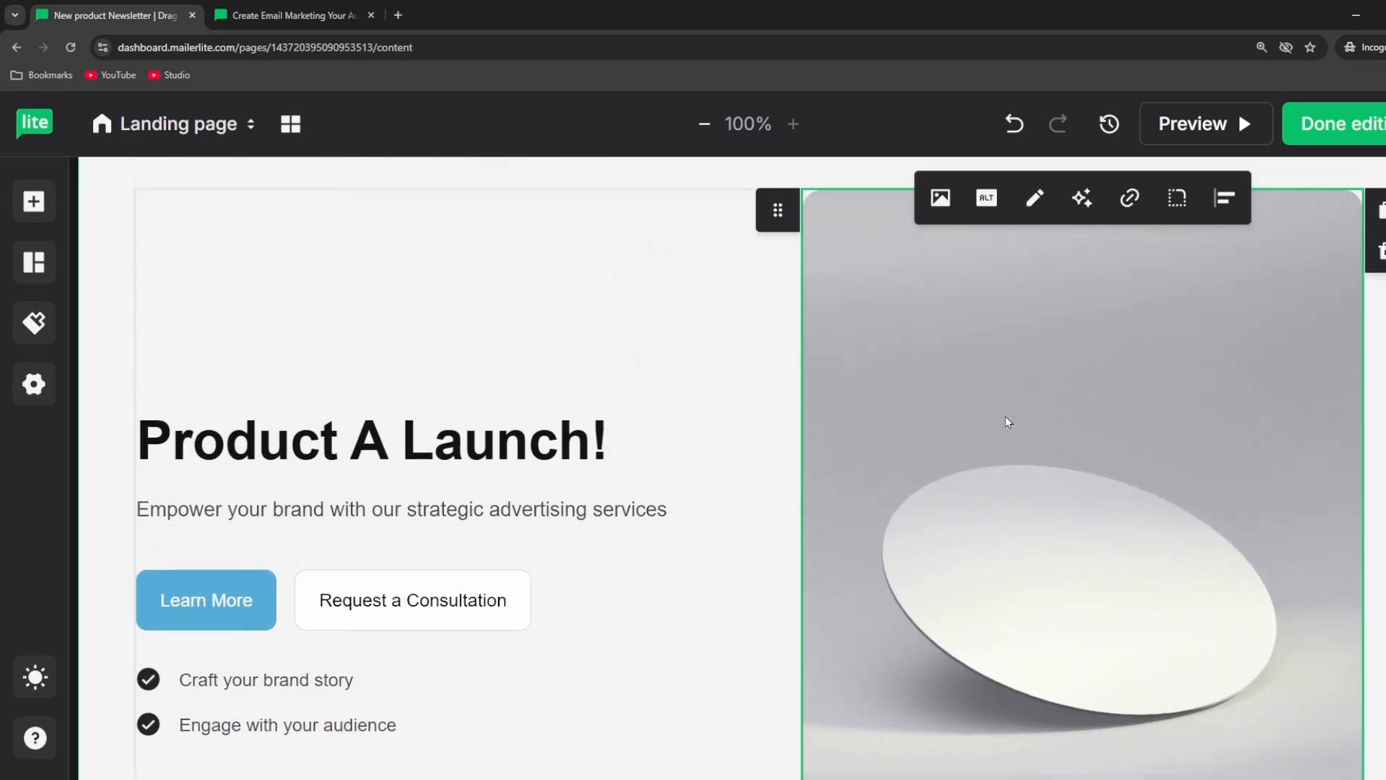
scroll(1010, 419, up, 1)
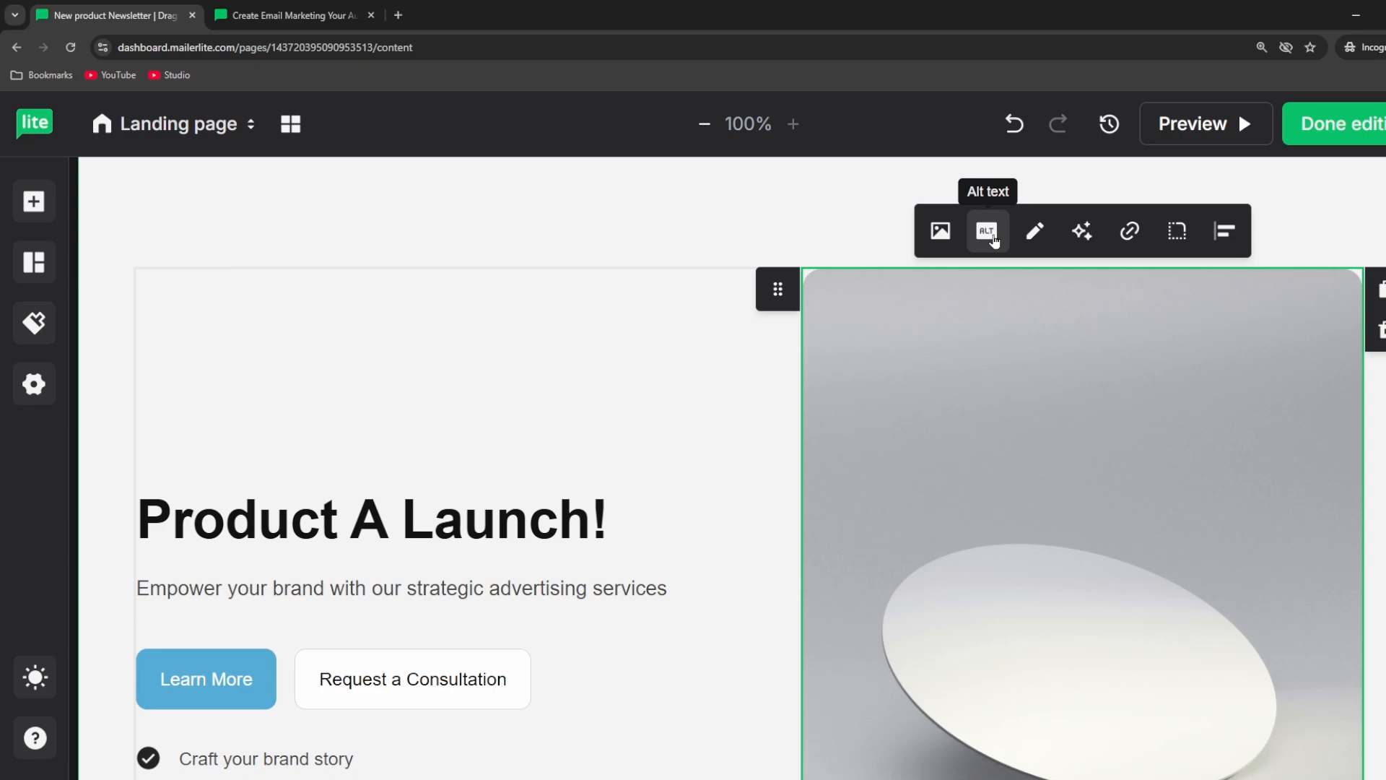
Delete the team members section above the "Why Choose Montiberg?" section
scroll(951, 344, down, 14)
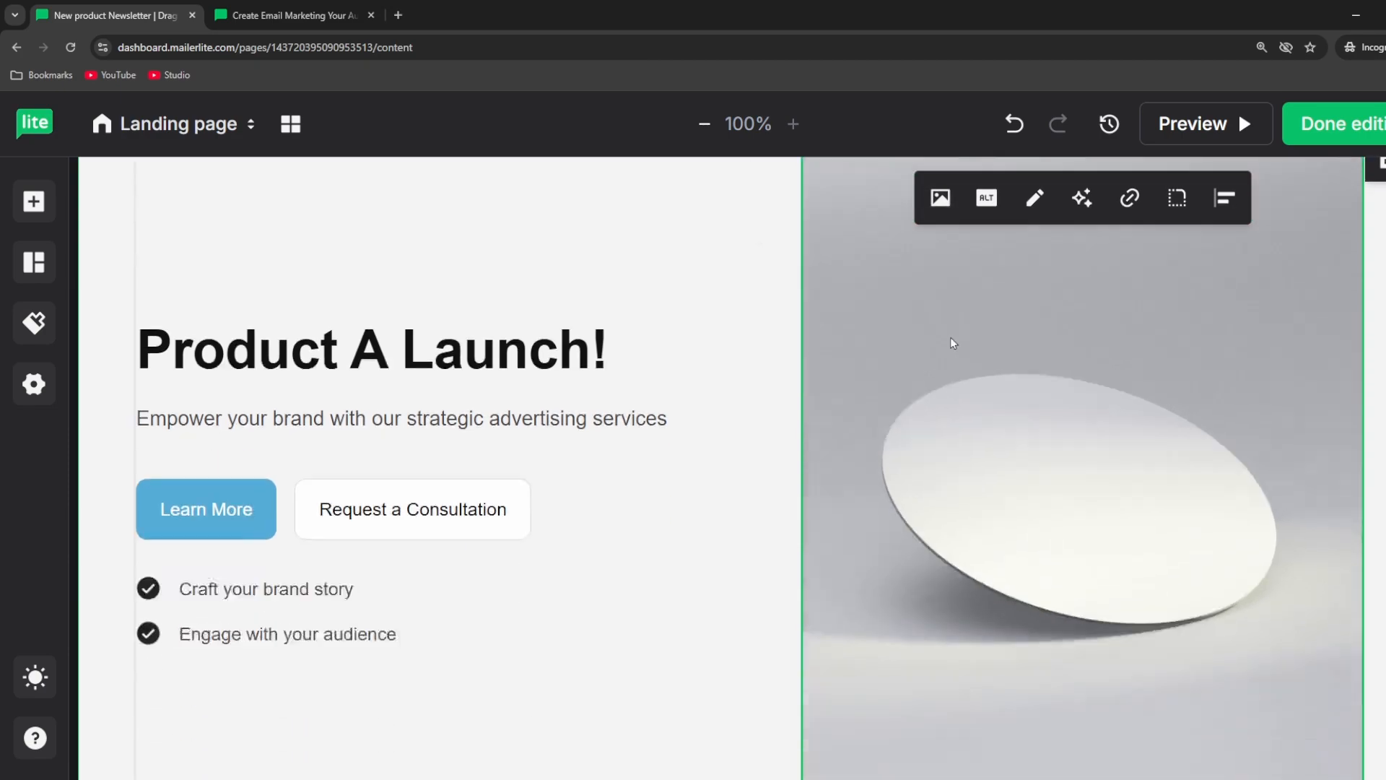
click(512, 280)
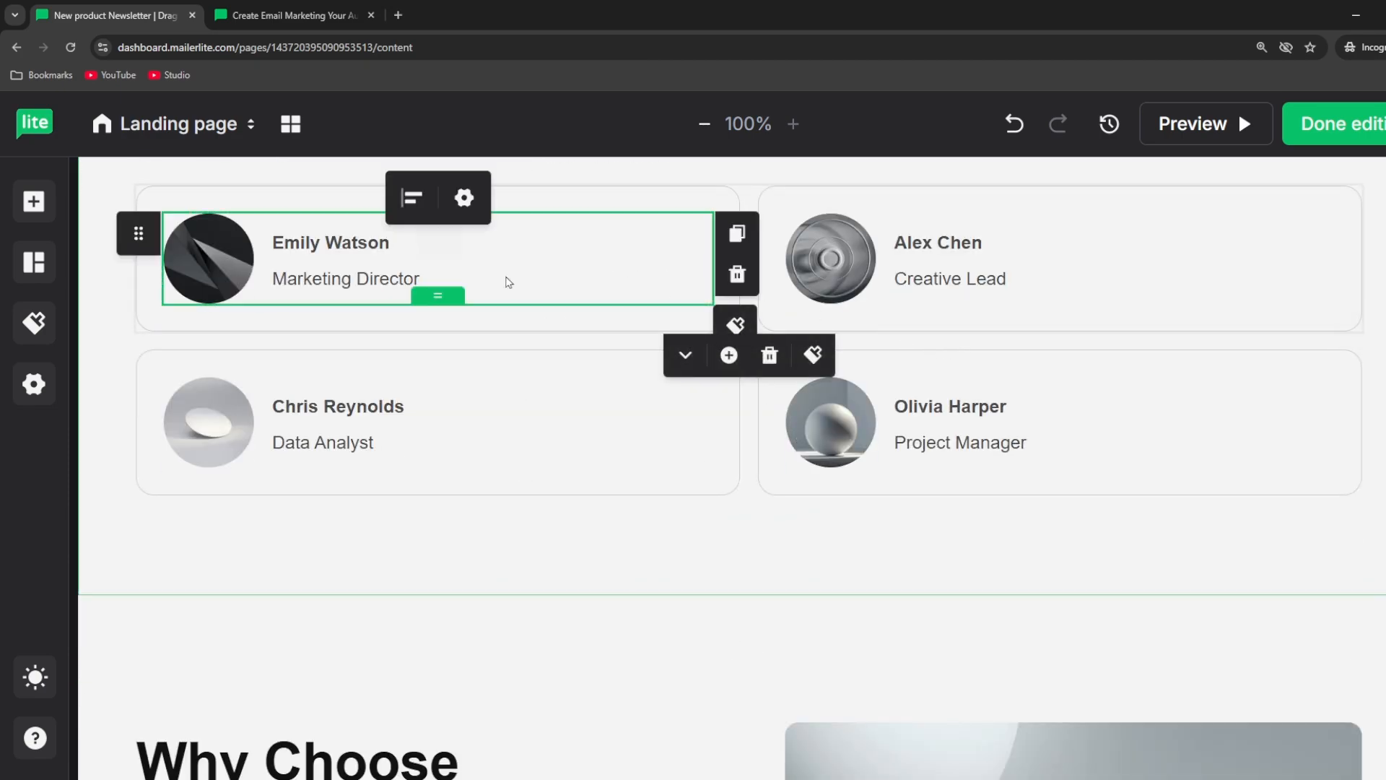
click(784, 365)
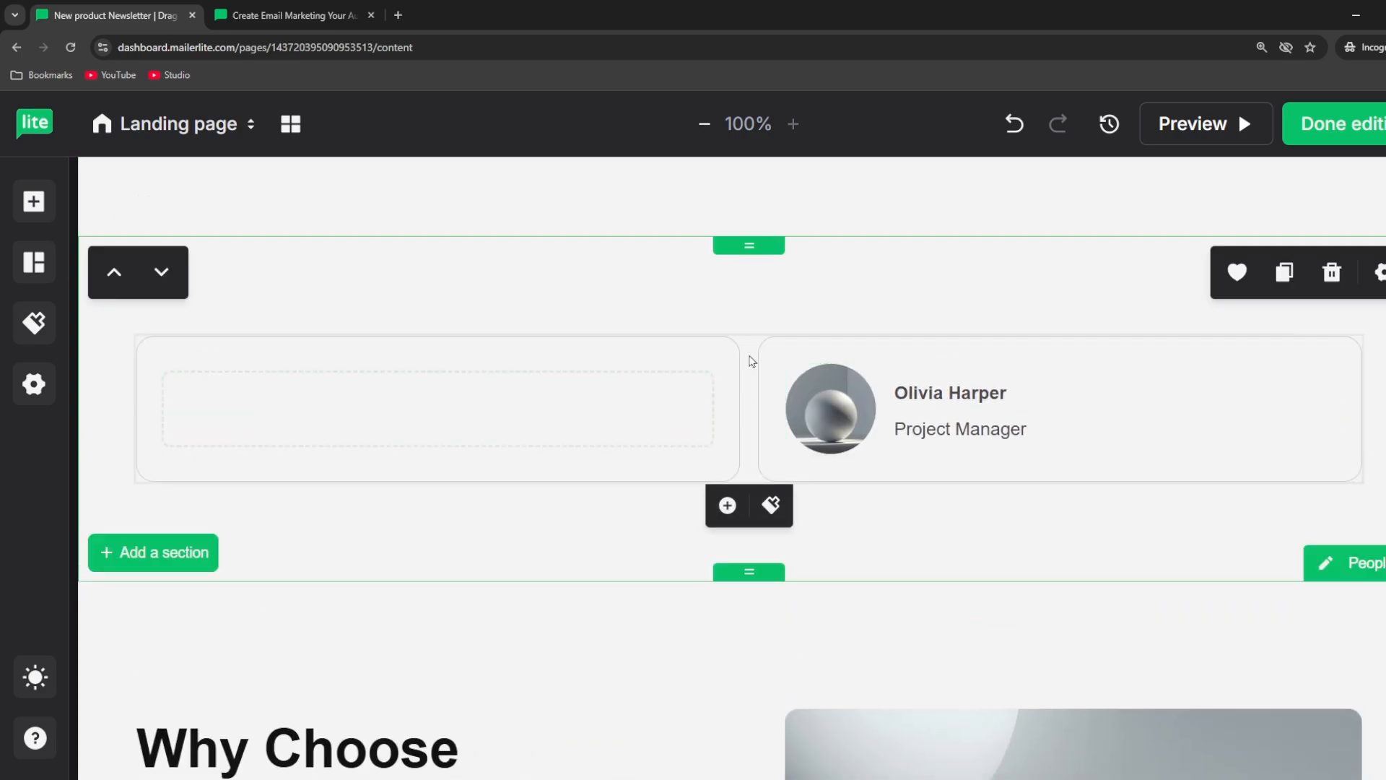
click(1332, 272)
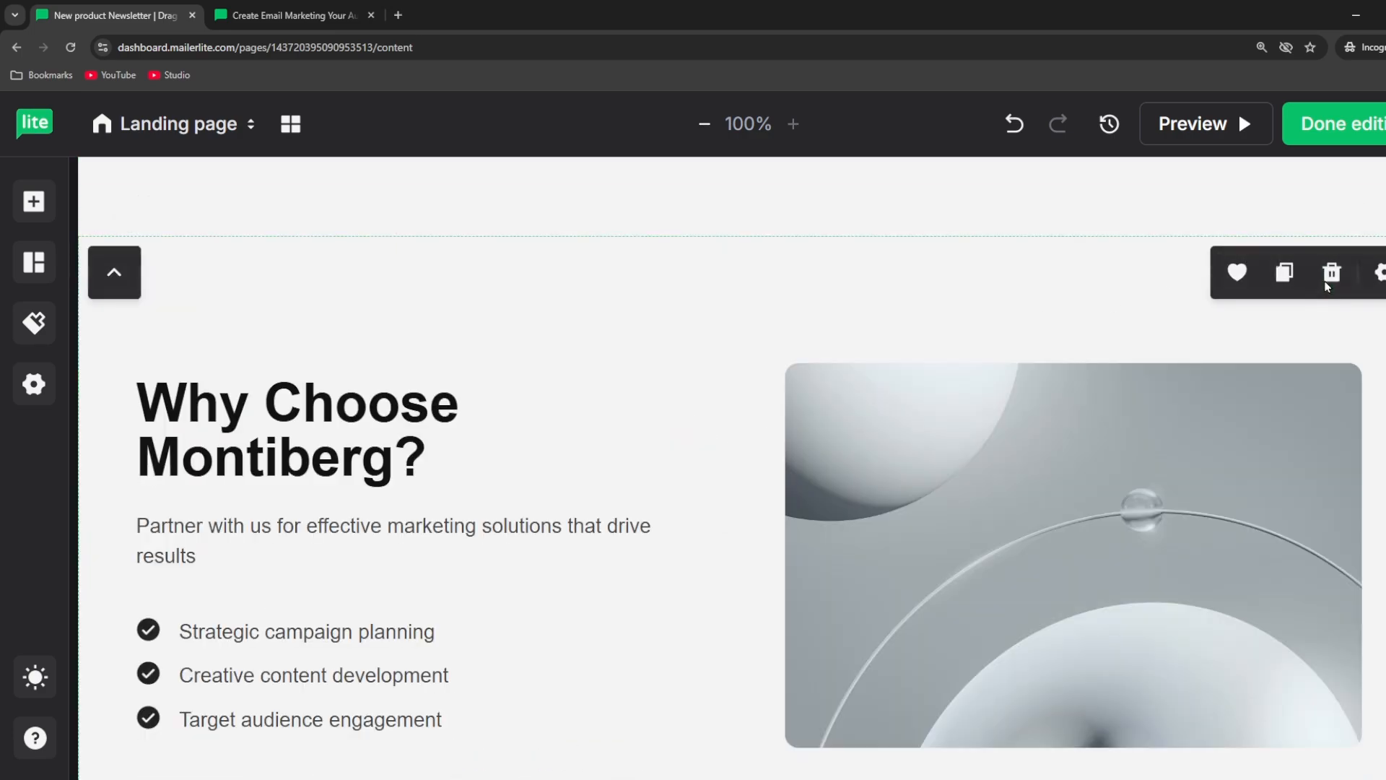
Look over the edited landing page, finish editing its design and proceed to the page settings
scroll(812, 393, up, 3)
scroll(811, 394, up, 10)
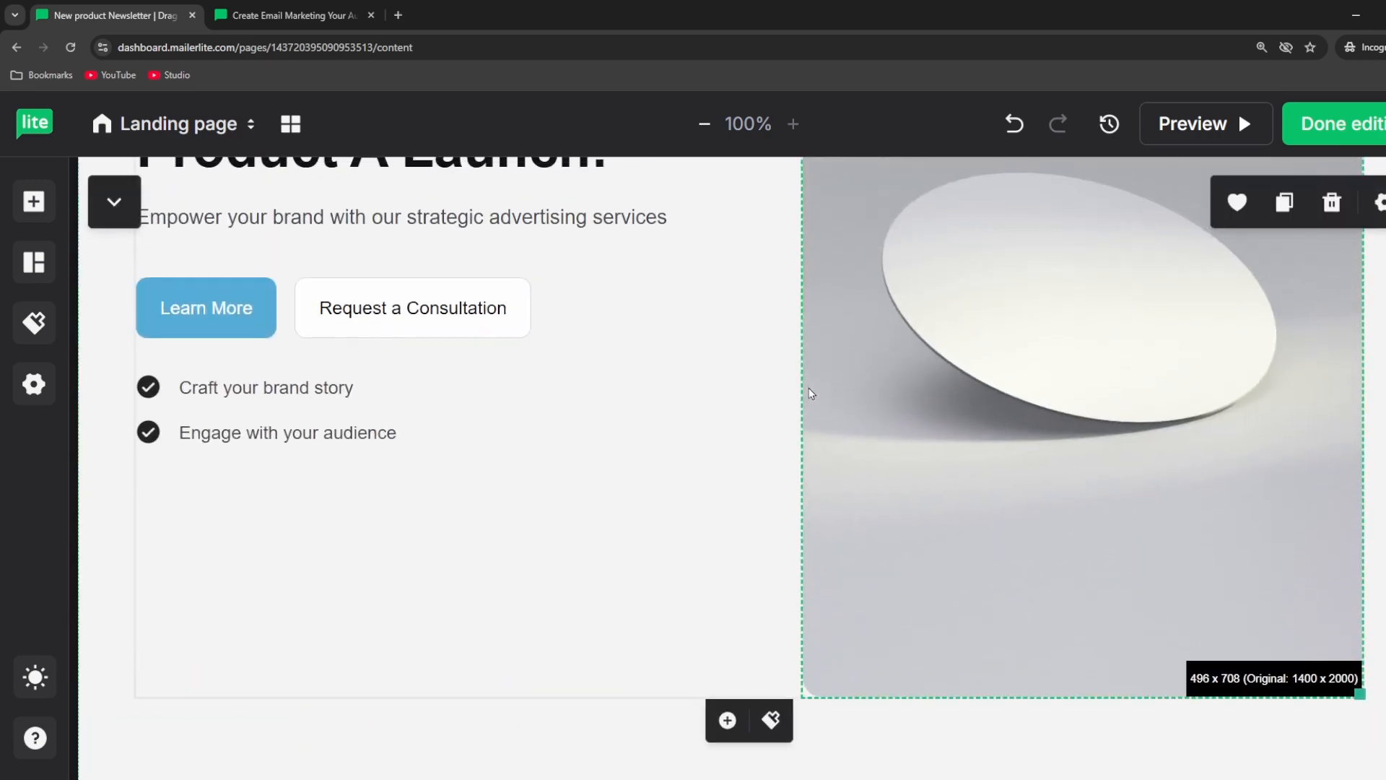
scroll(814, 381, down, 3)
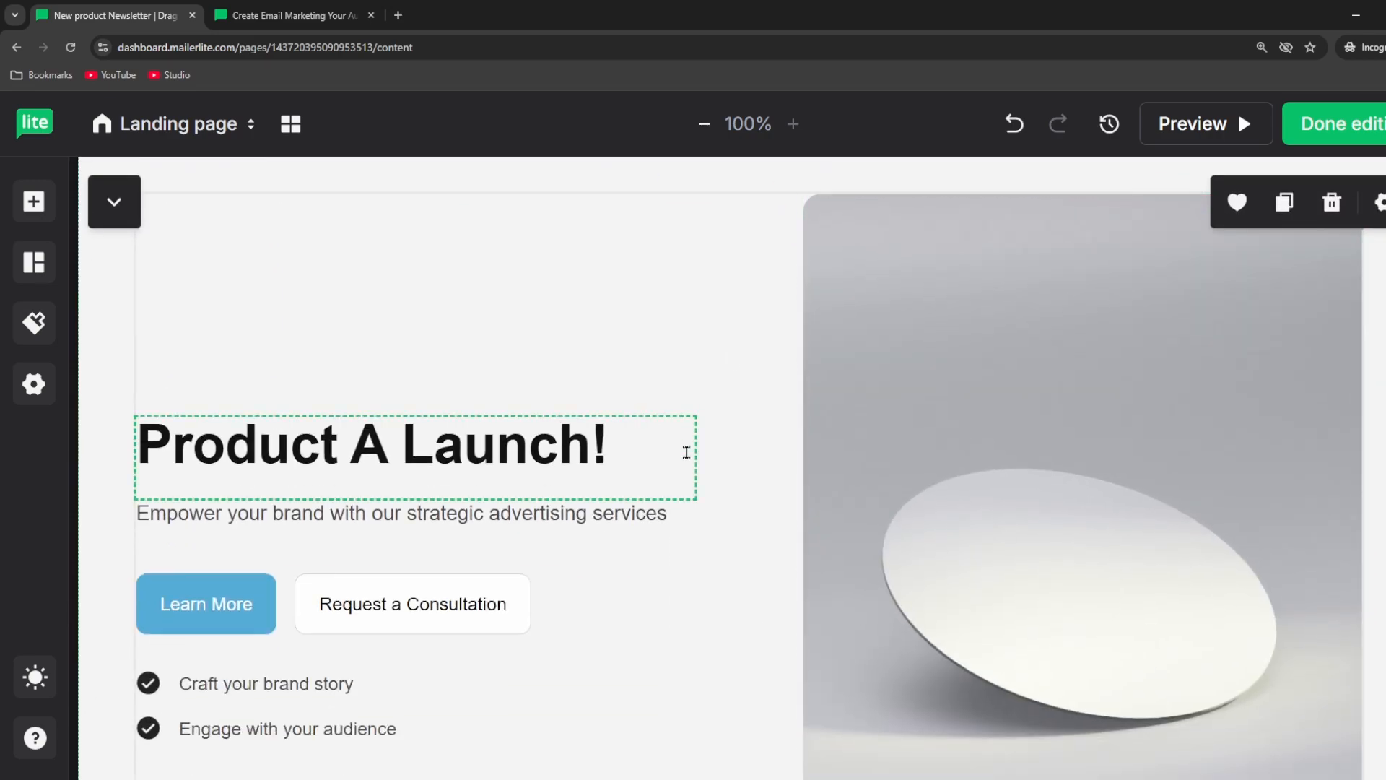
scroll(692, 454, up, 3)
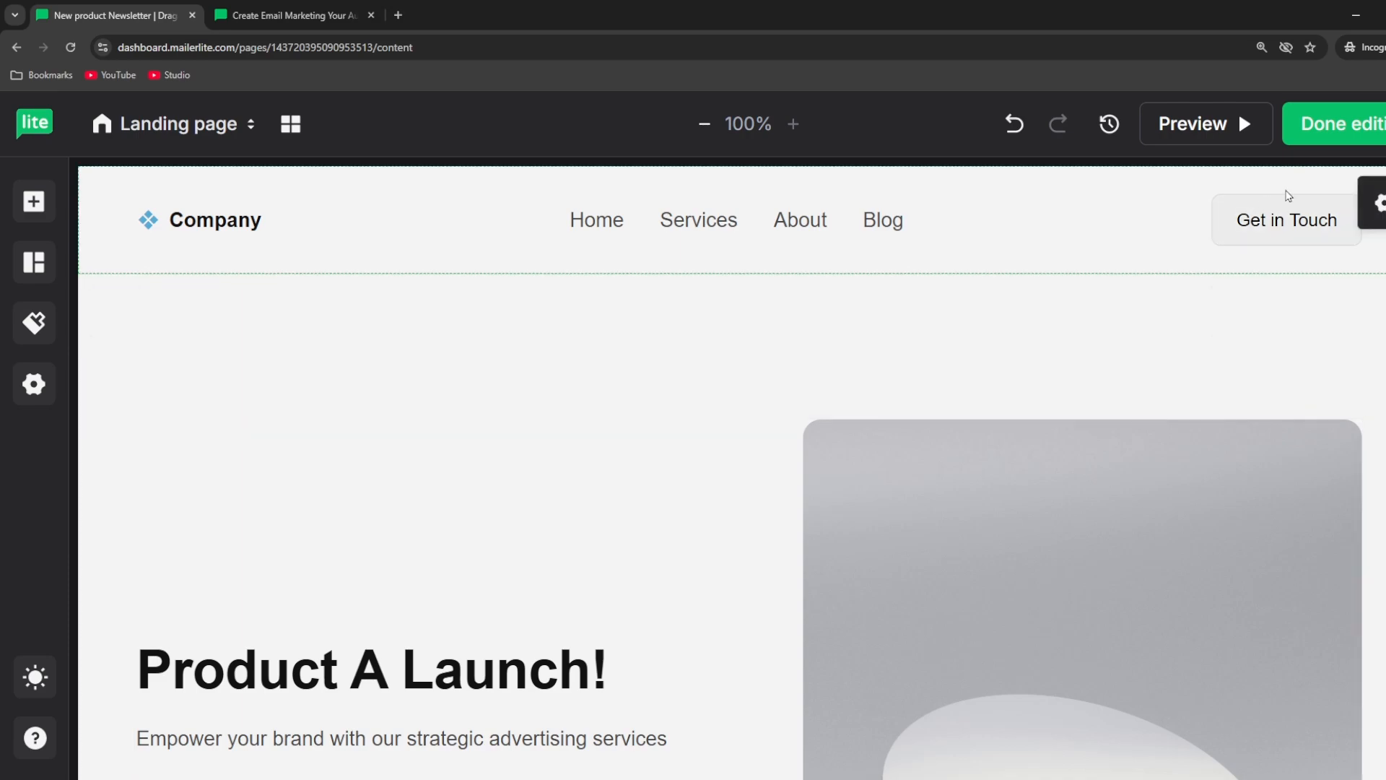
click(1339, 138)
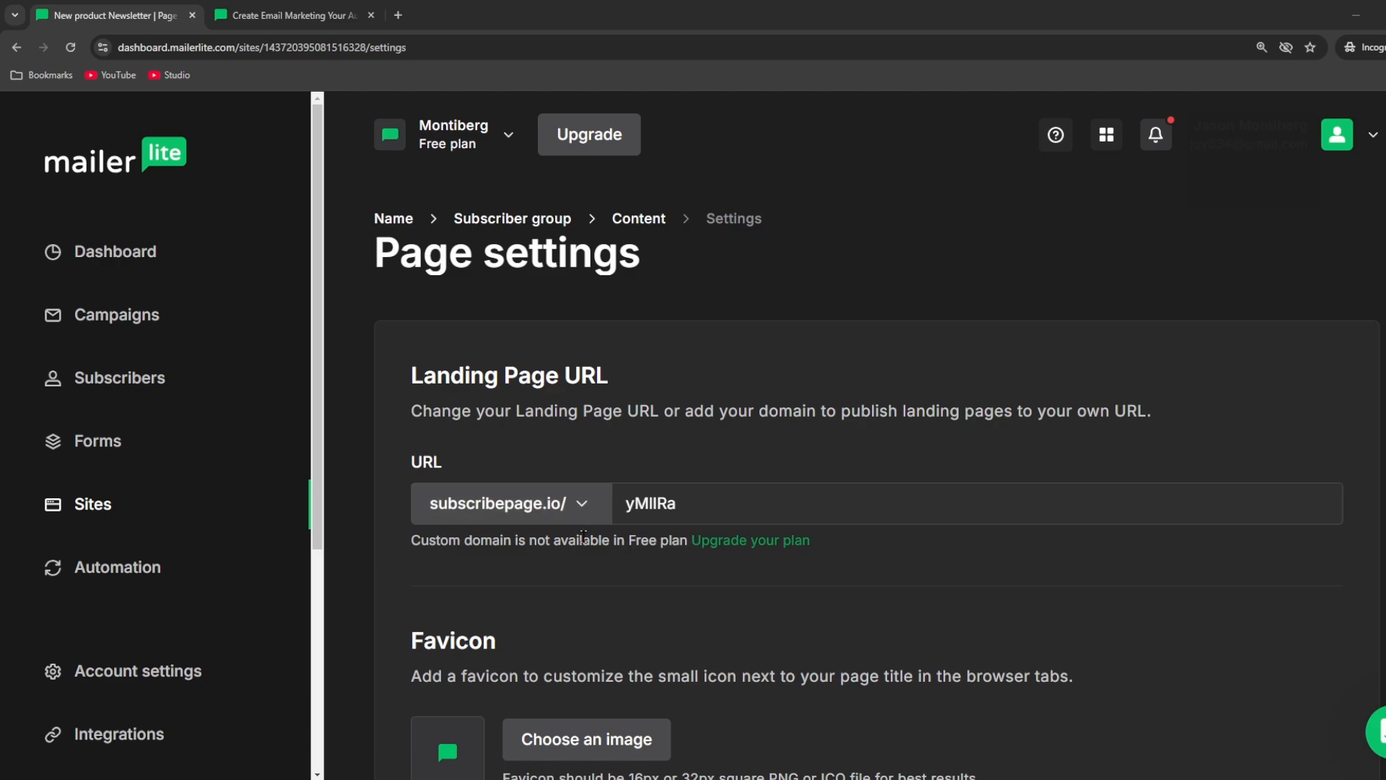
Check the available landing page domain and set the URL ending after subscribepage.io/ to "producta"
drag(579, 539, 672, 542)
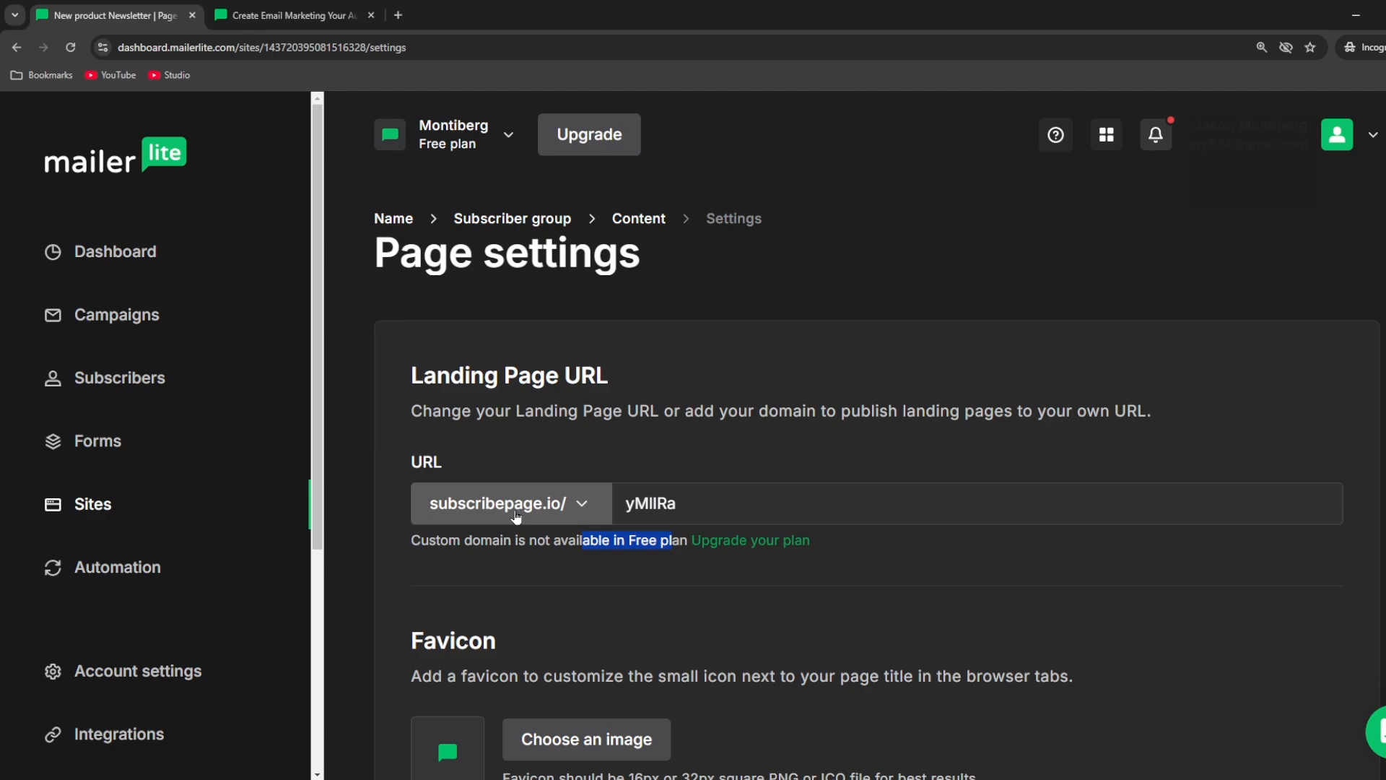
click(515, 516)
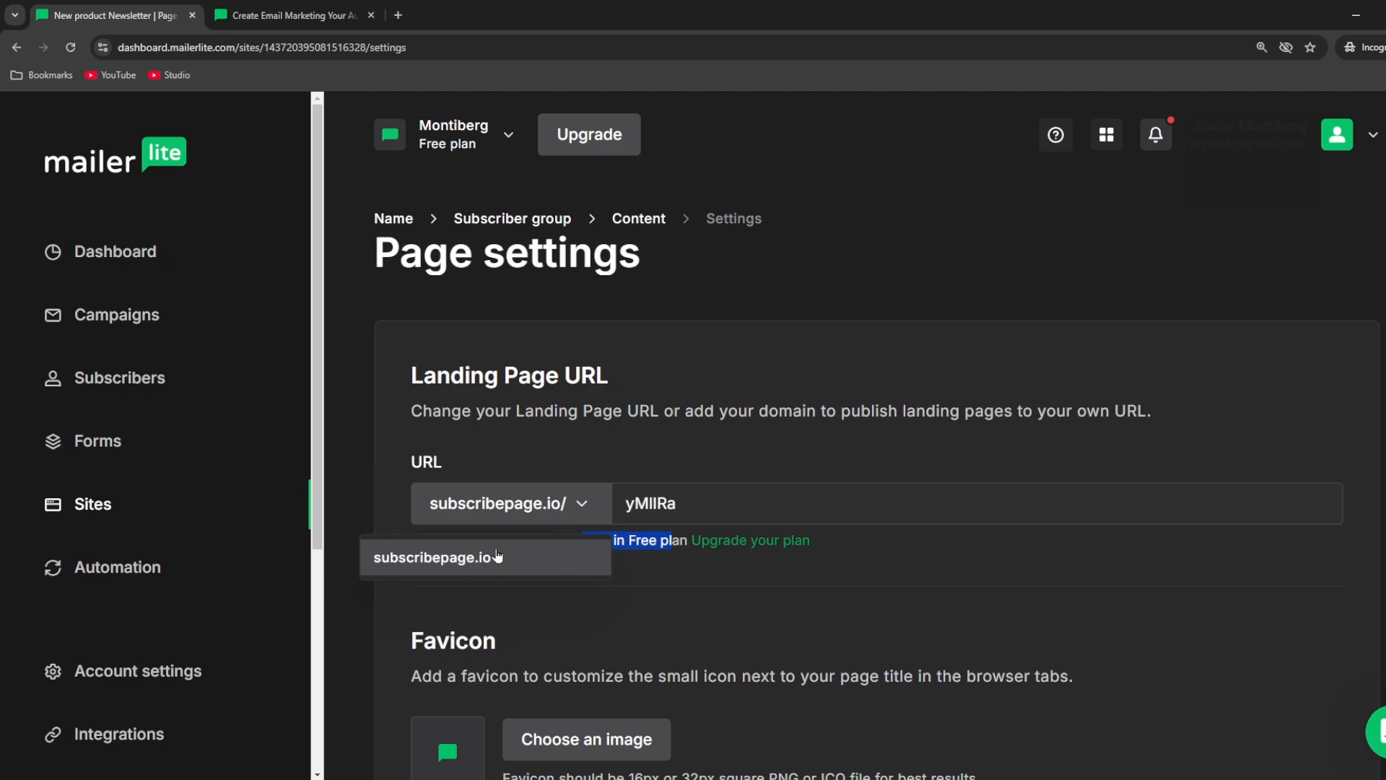
click(639, 508)
double_click(631, 503)
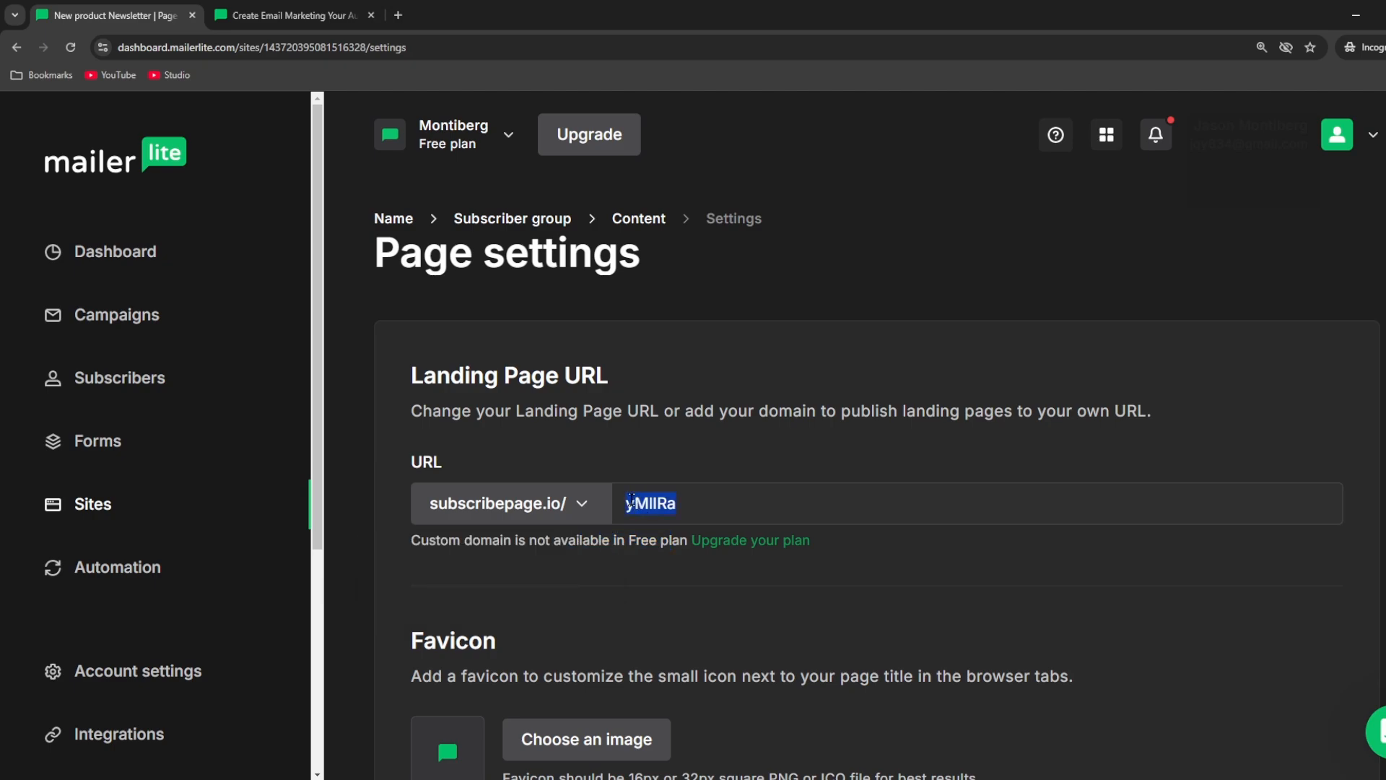
text(producta)
Review the favicon, SEO, social share, and analytics and custom code settings, then save the page settings
scroll(833, 505, down, 4)
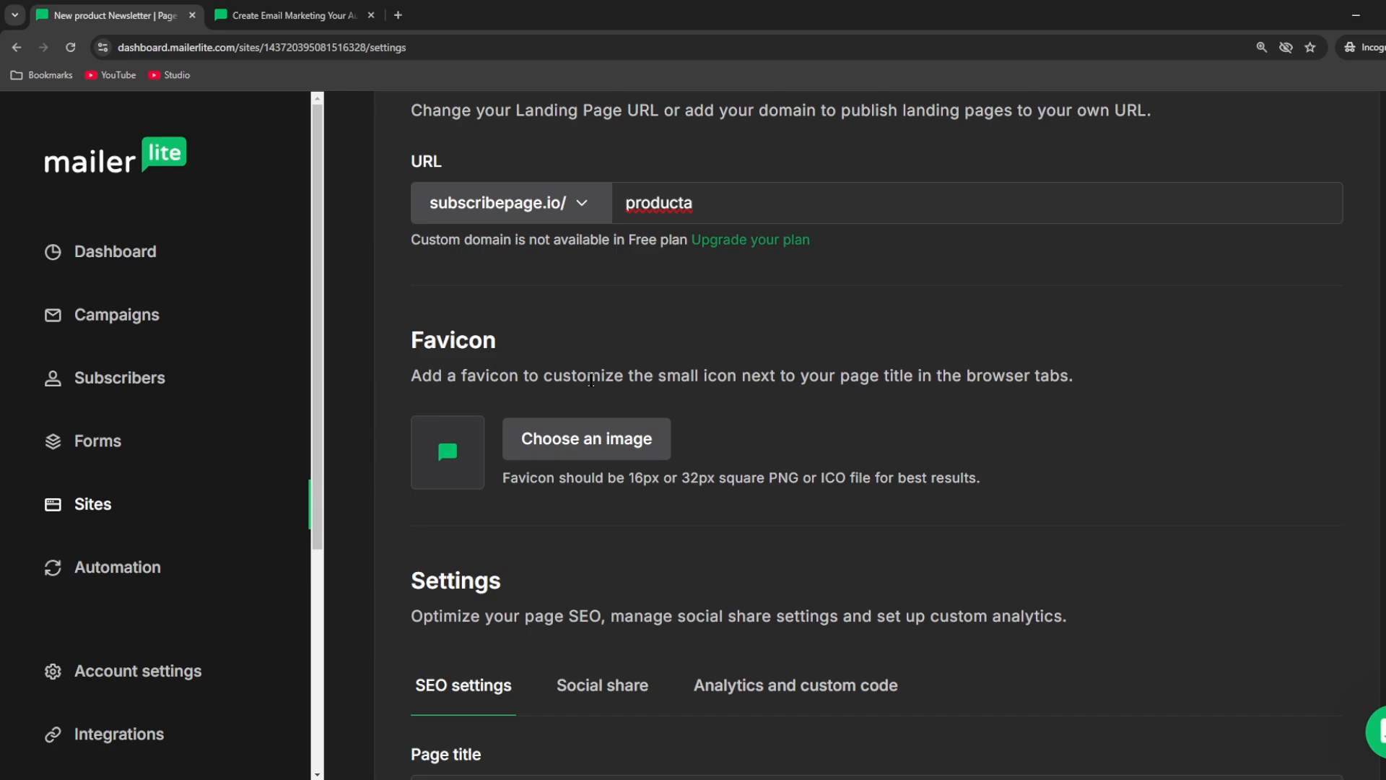
scroll(816, 381, down, 6)
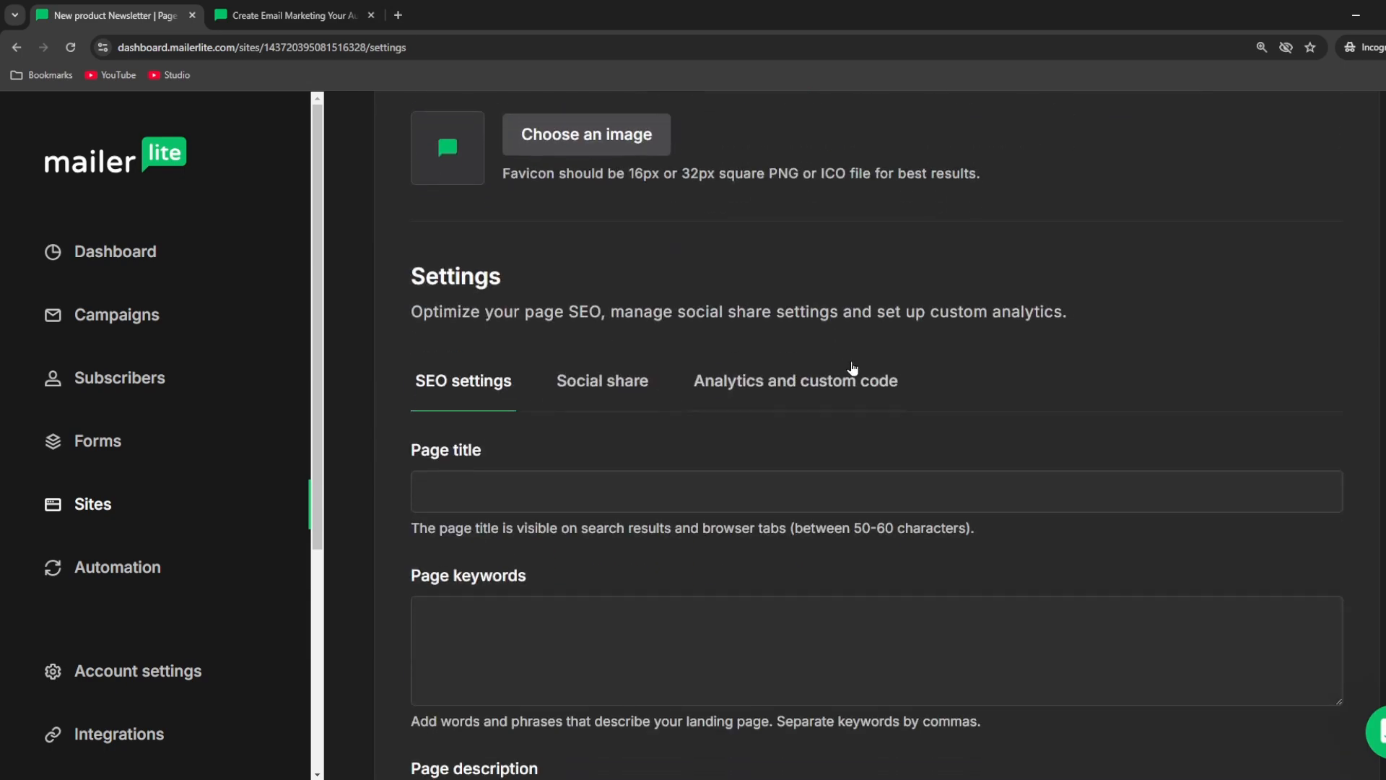
click(854, 349)
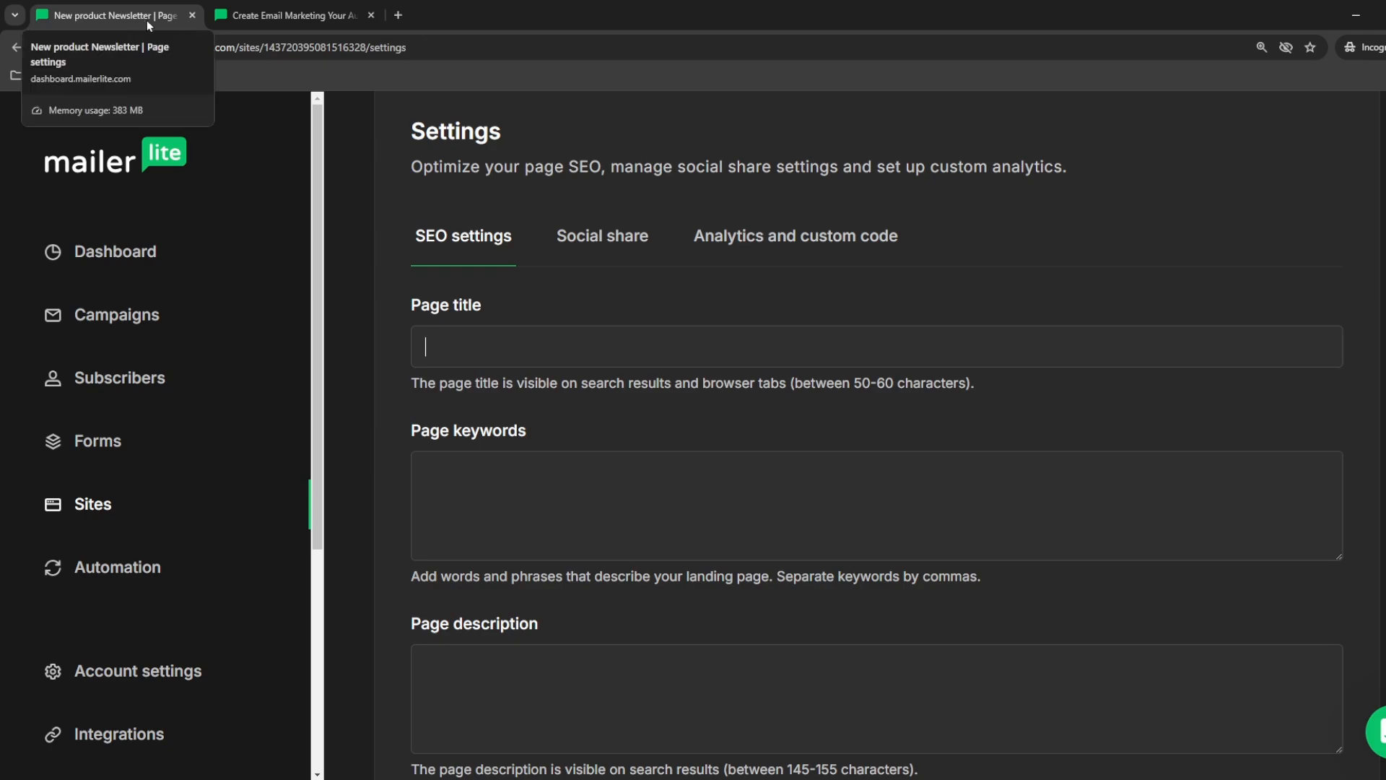
click(614, 251)
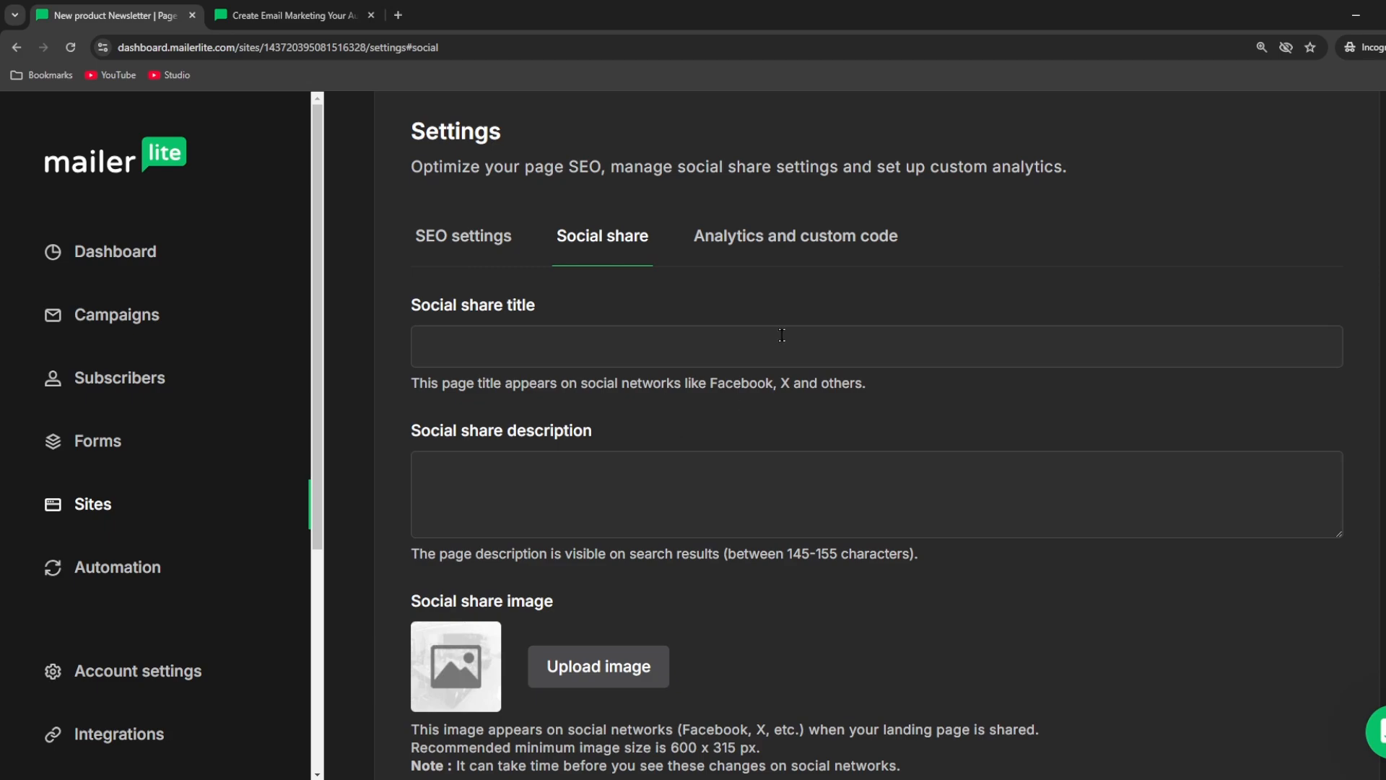
click(824, 236)
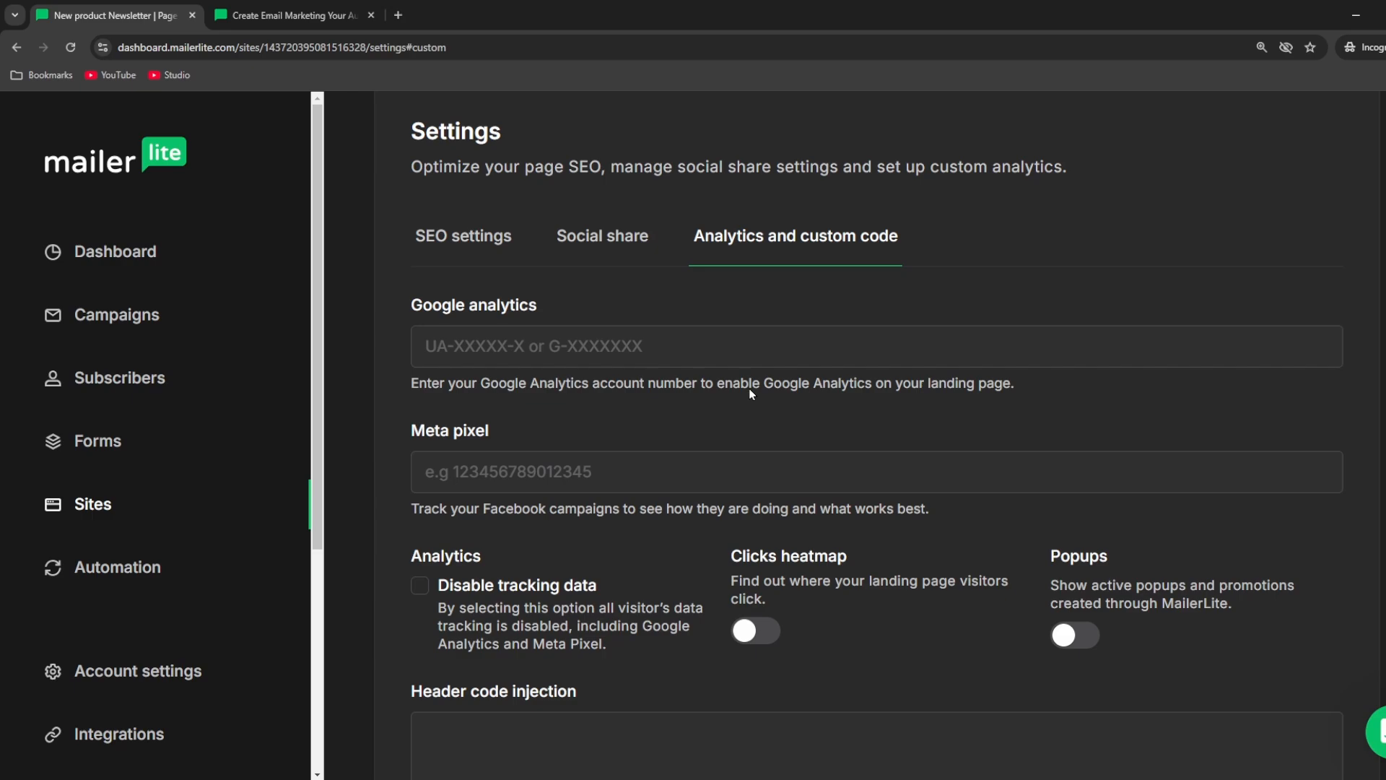
scroll(766, 384, down, 5)
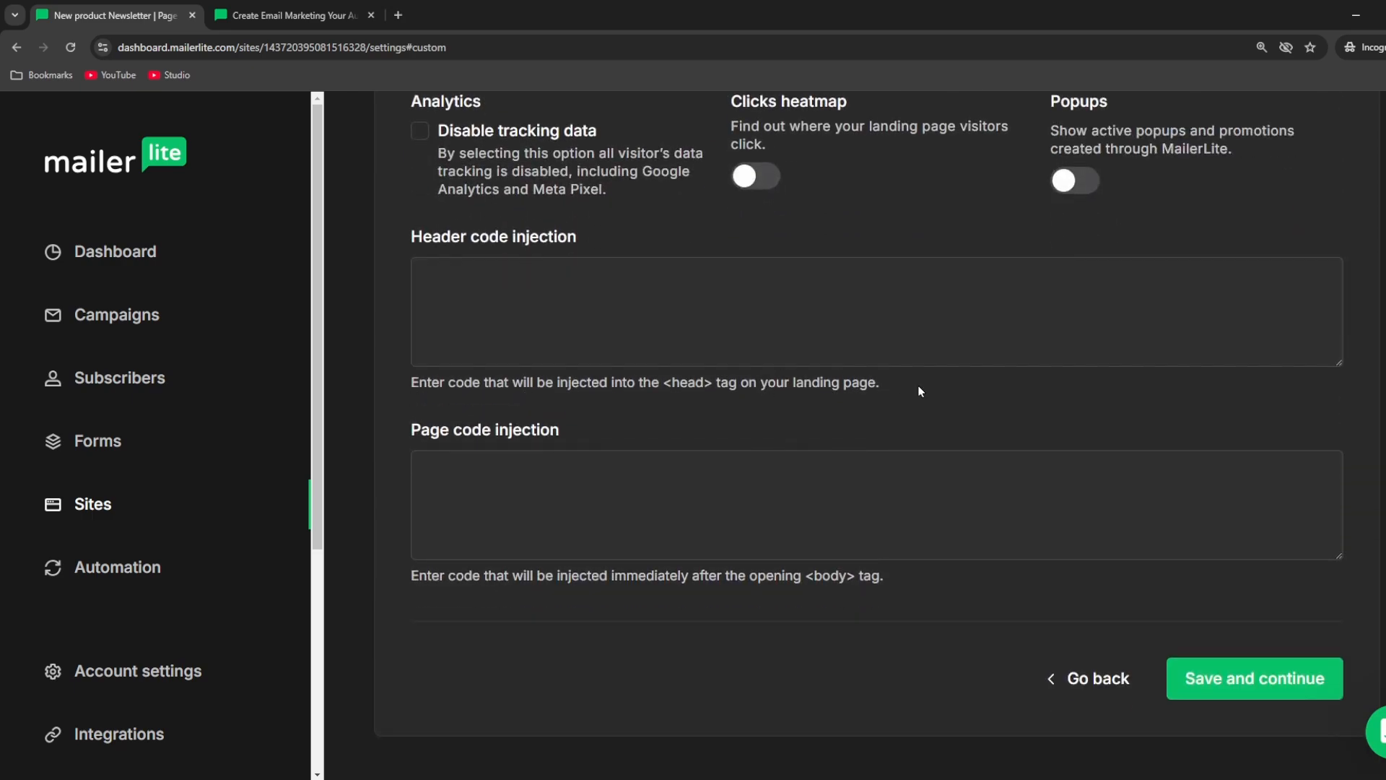
click(1185, 677)
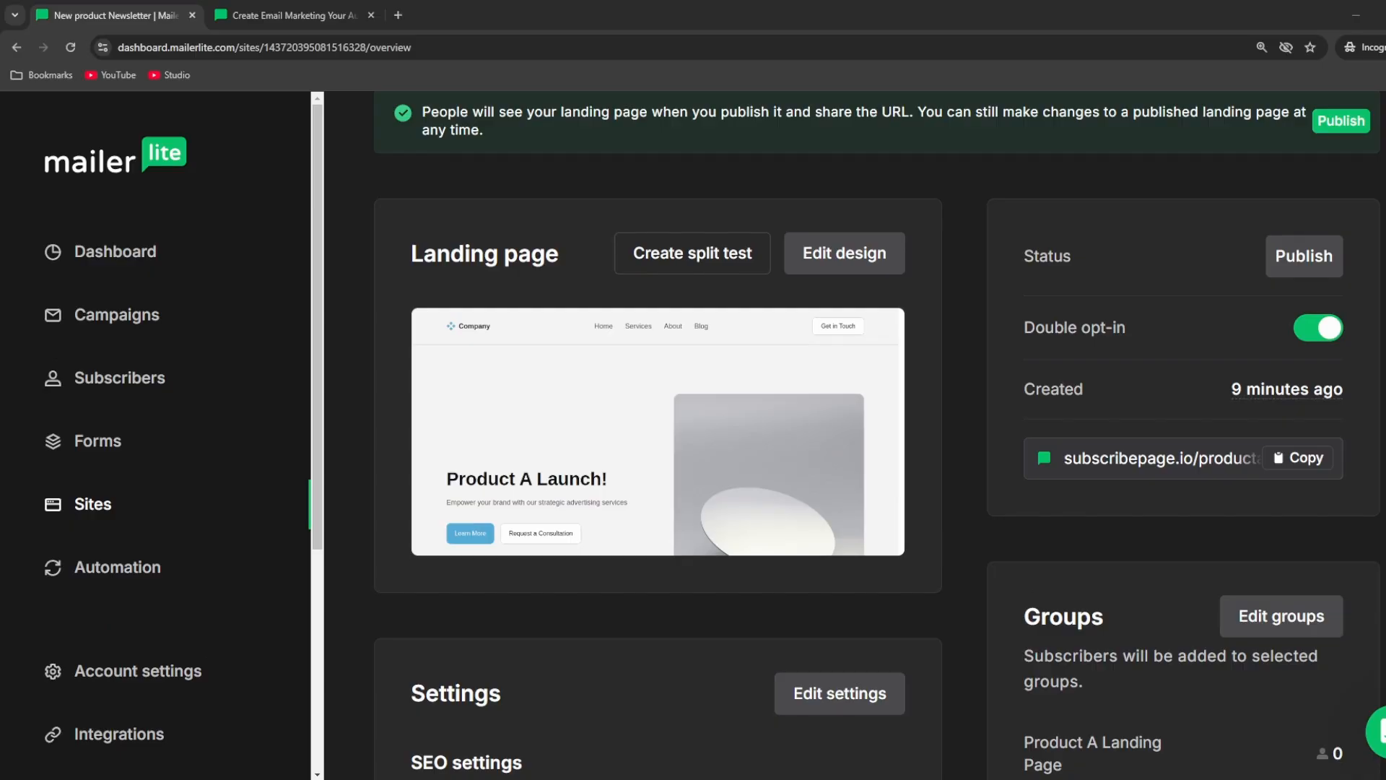
Create a new automation from the "Simple welcome email" template
click(180, 580)
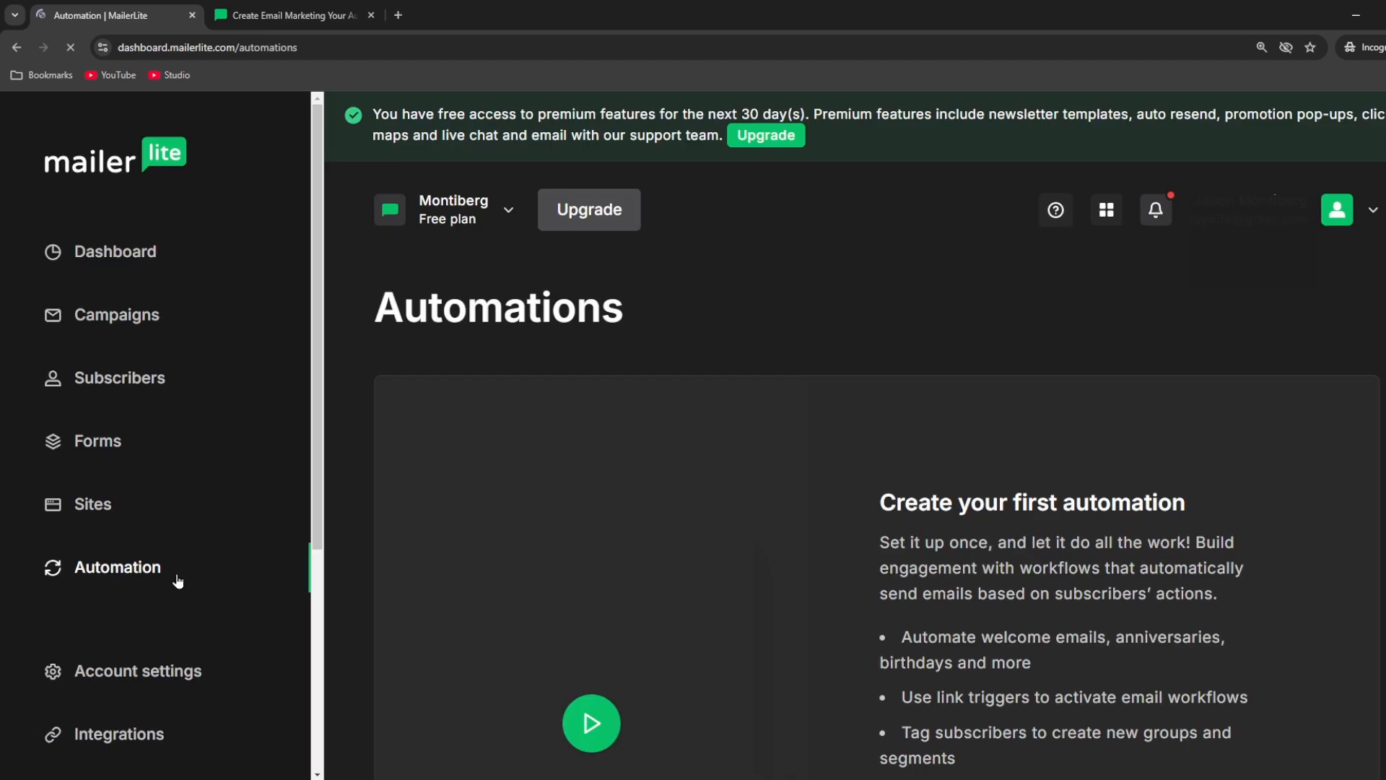
scroll(361, 556, down, 5)
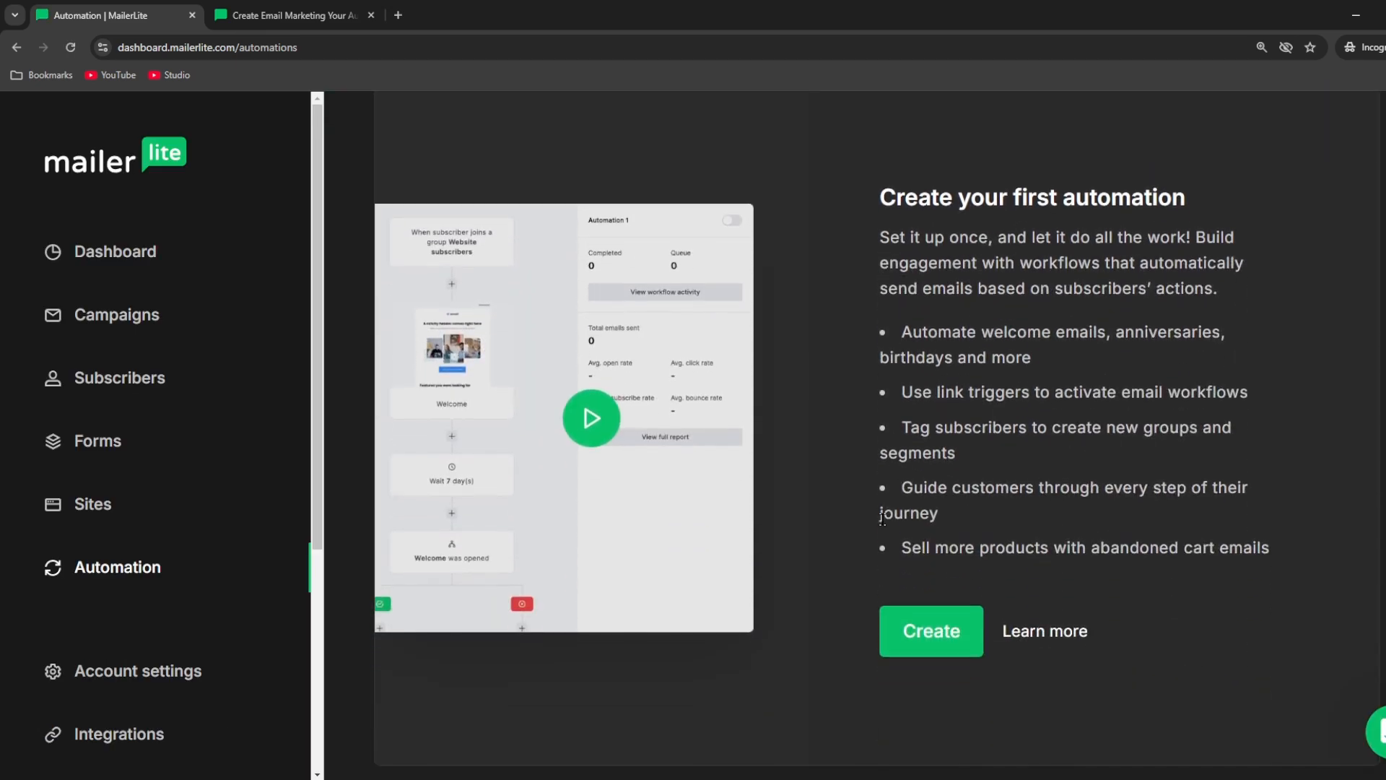
click(931, 603)
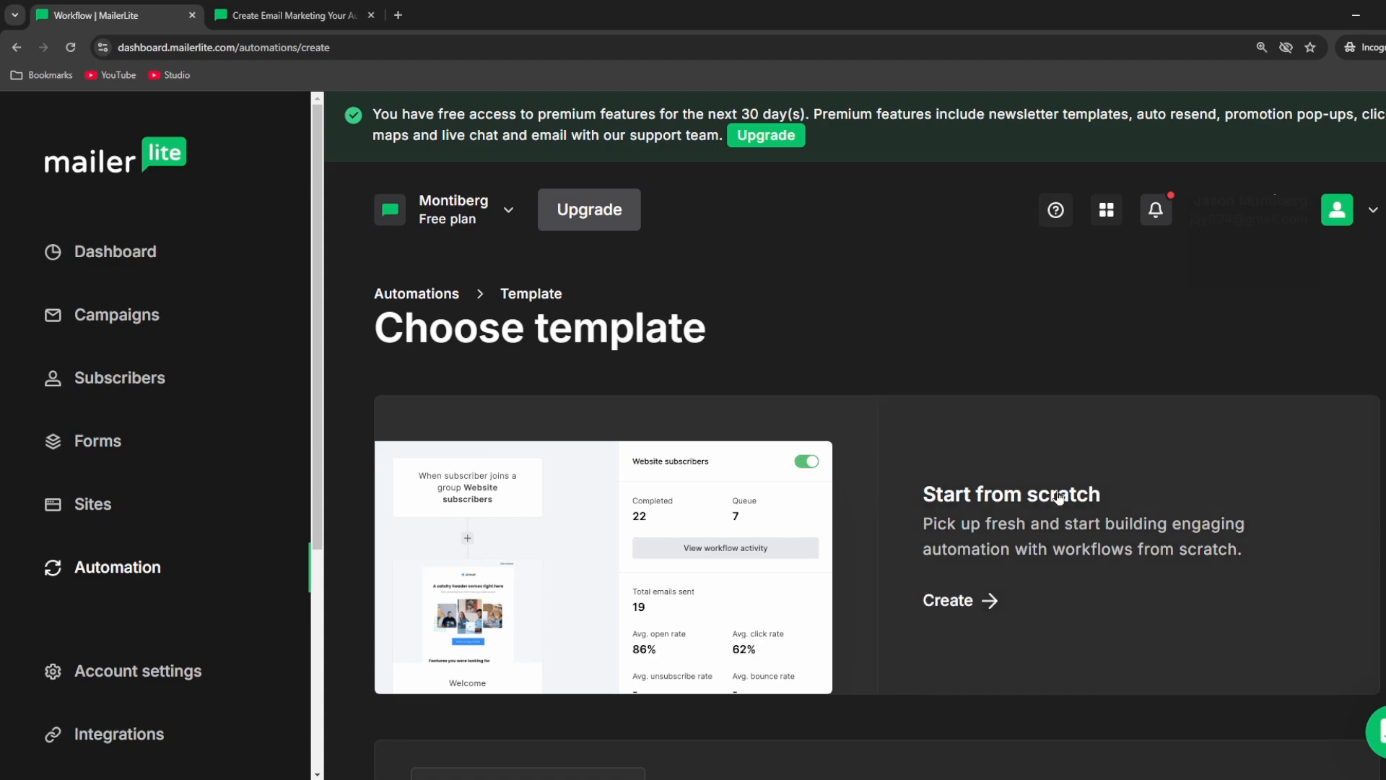
scroll(885, 395, down, 8)
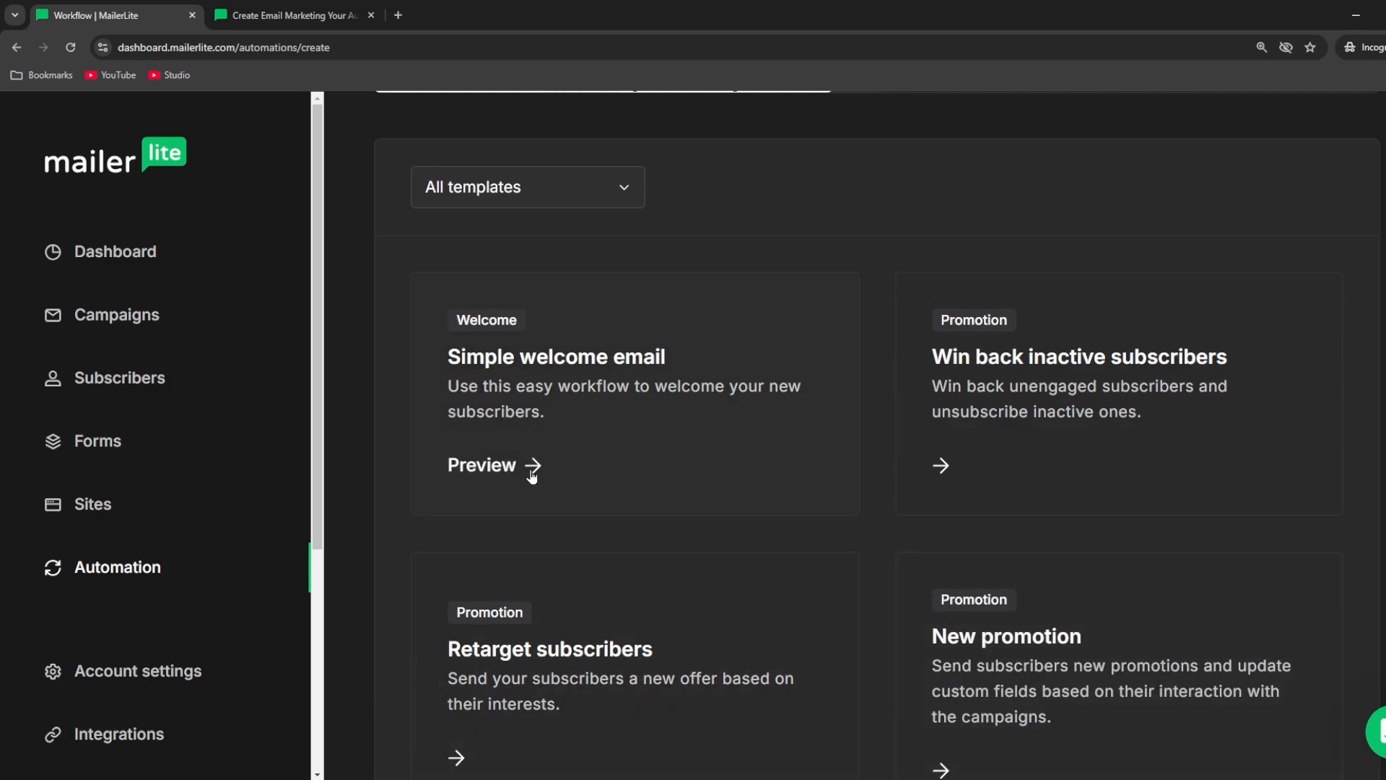
click(548, 381)
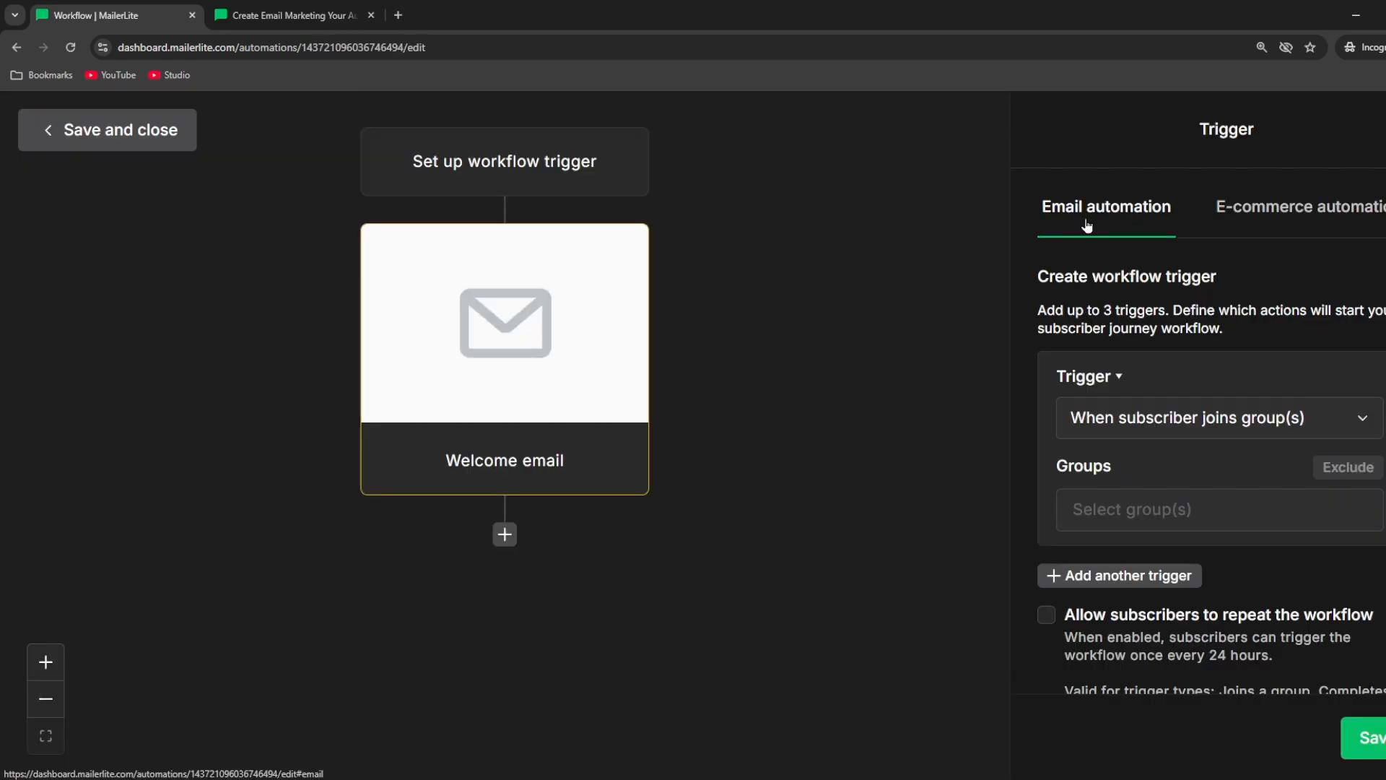
Check the e-commerce trigger options, then set the email automation trigger to subscribers joining the Website group
click(1243, 211)
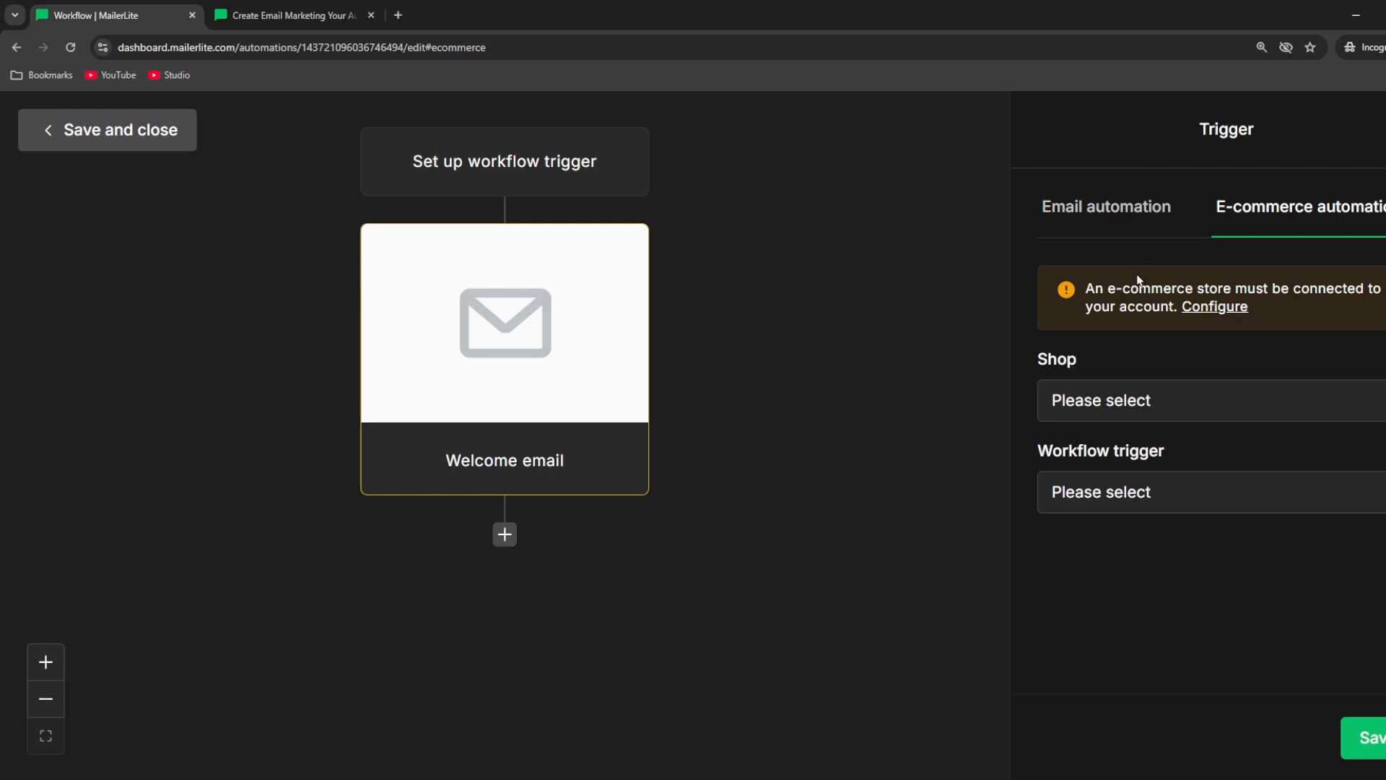
click(1113, 217)
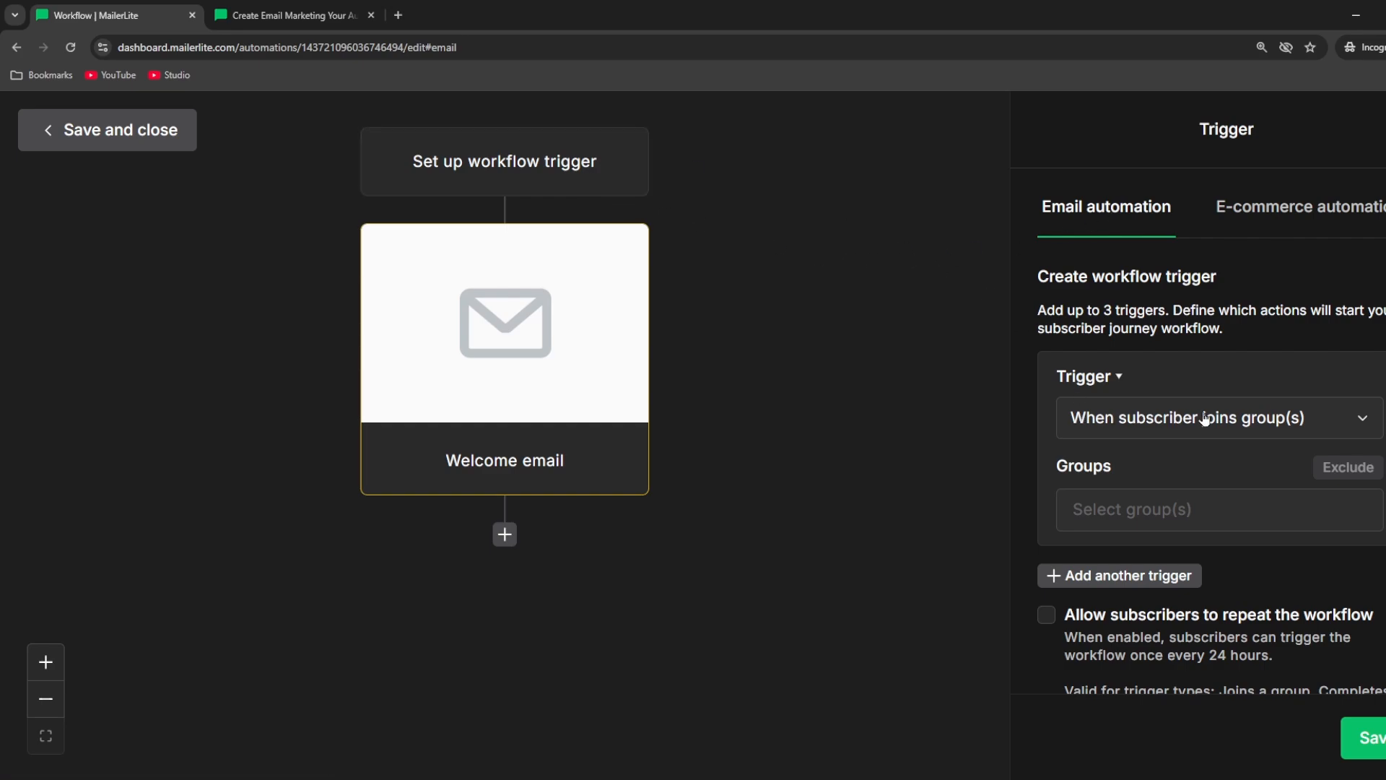
click(1191, 512)
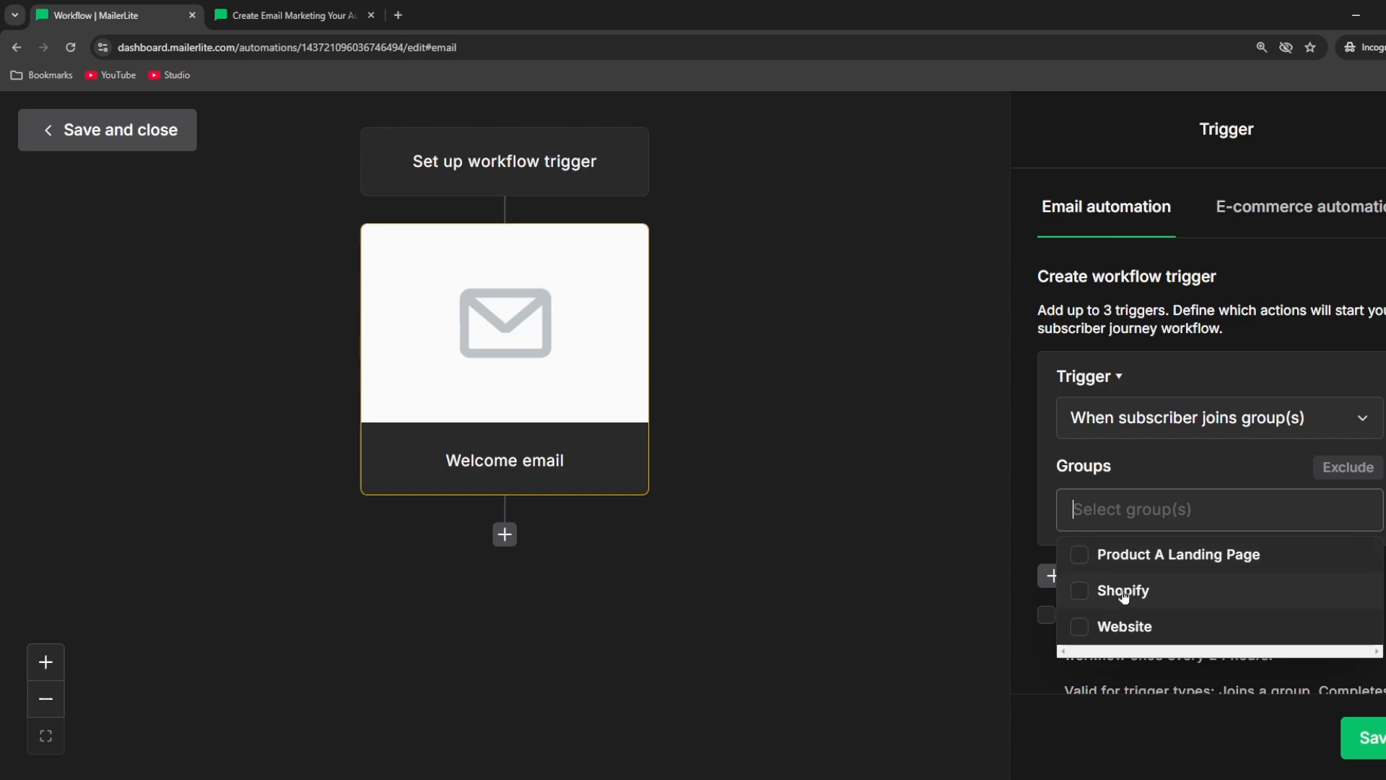
click(1080, 626)
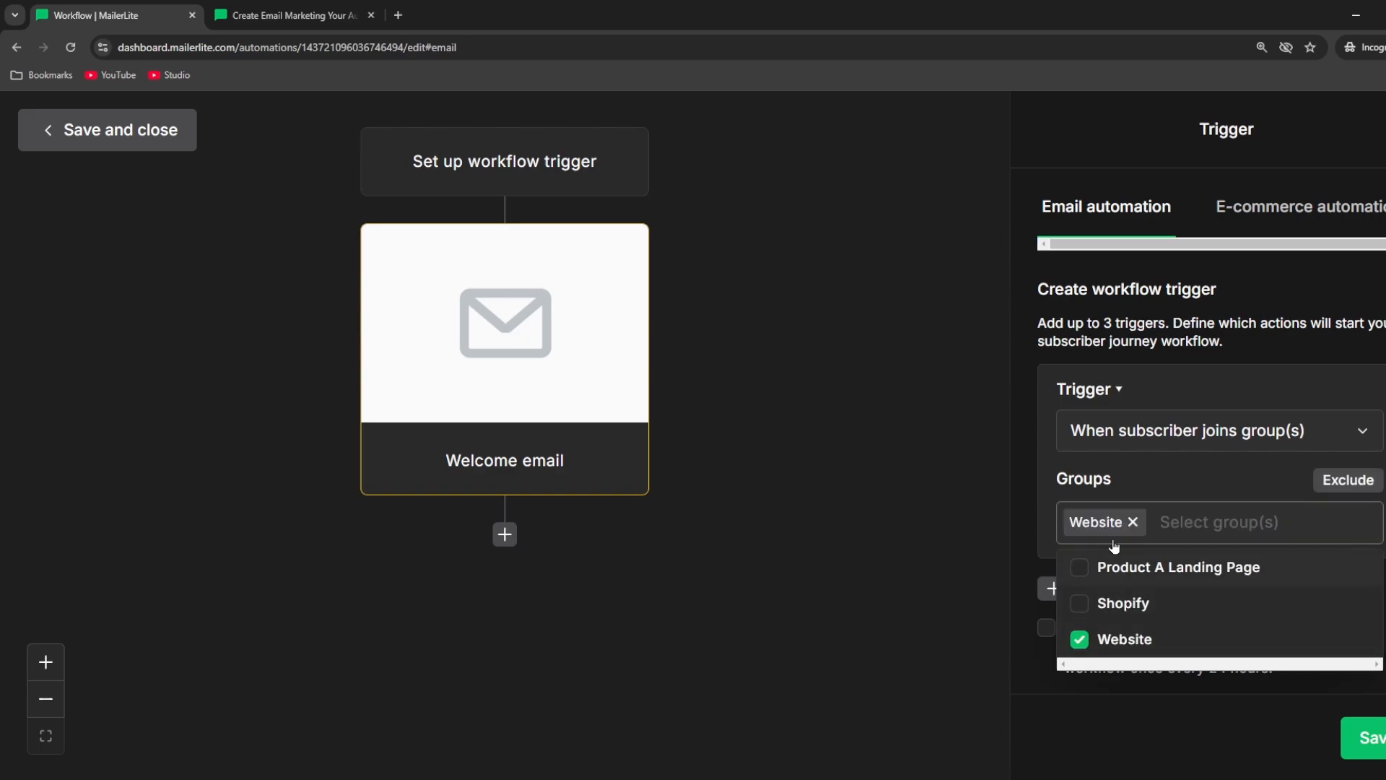
click(1269, 345)
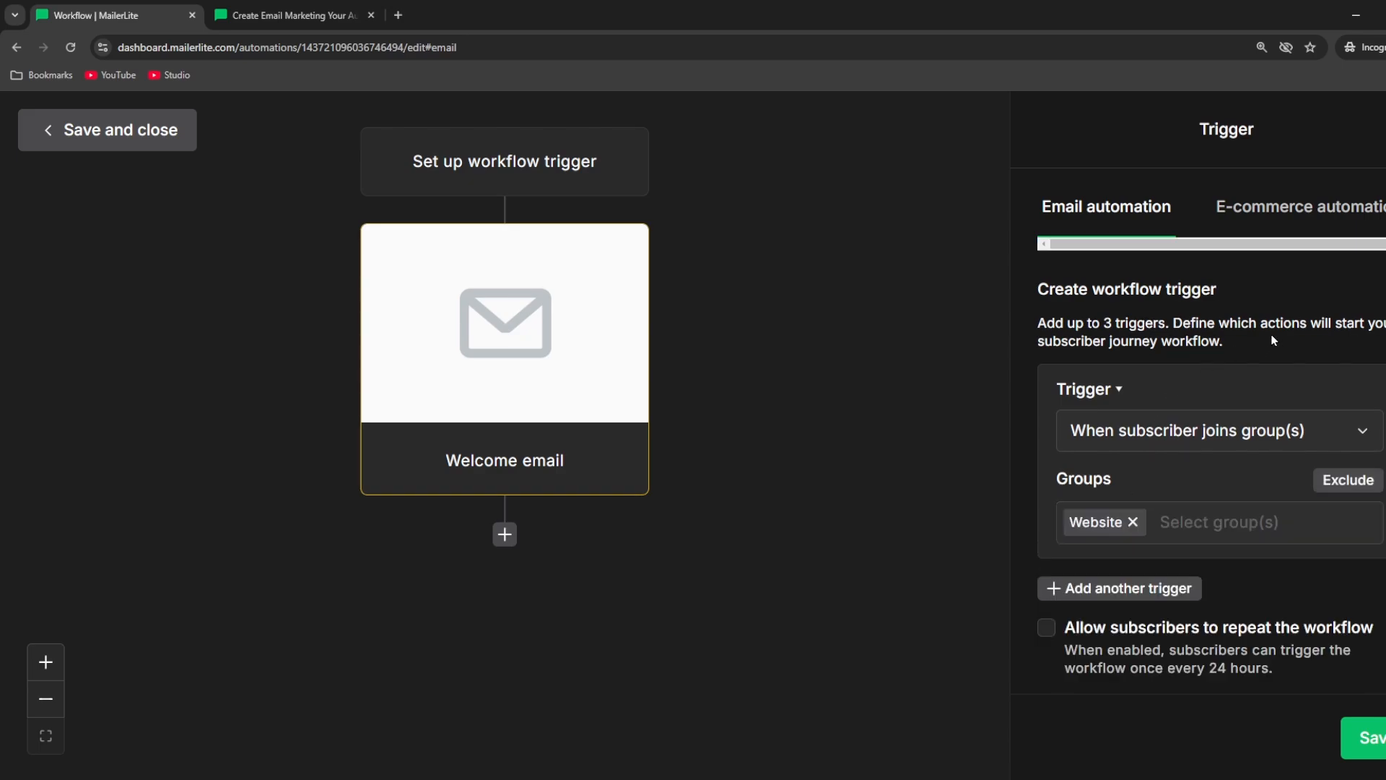
Set the welcome email's subject to "Thank you for joining us!" and review its sender, tracking and language settings
click(594, 473)
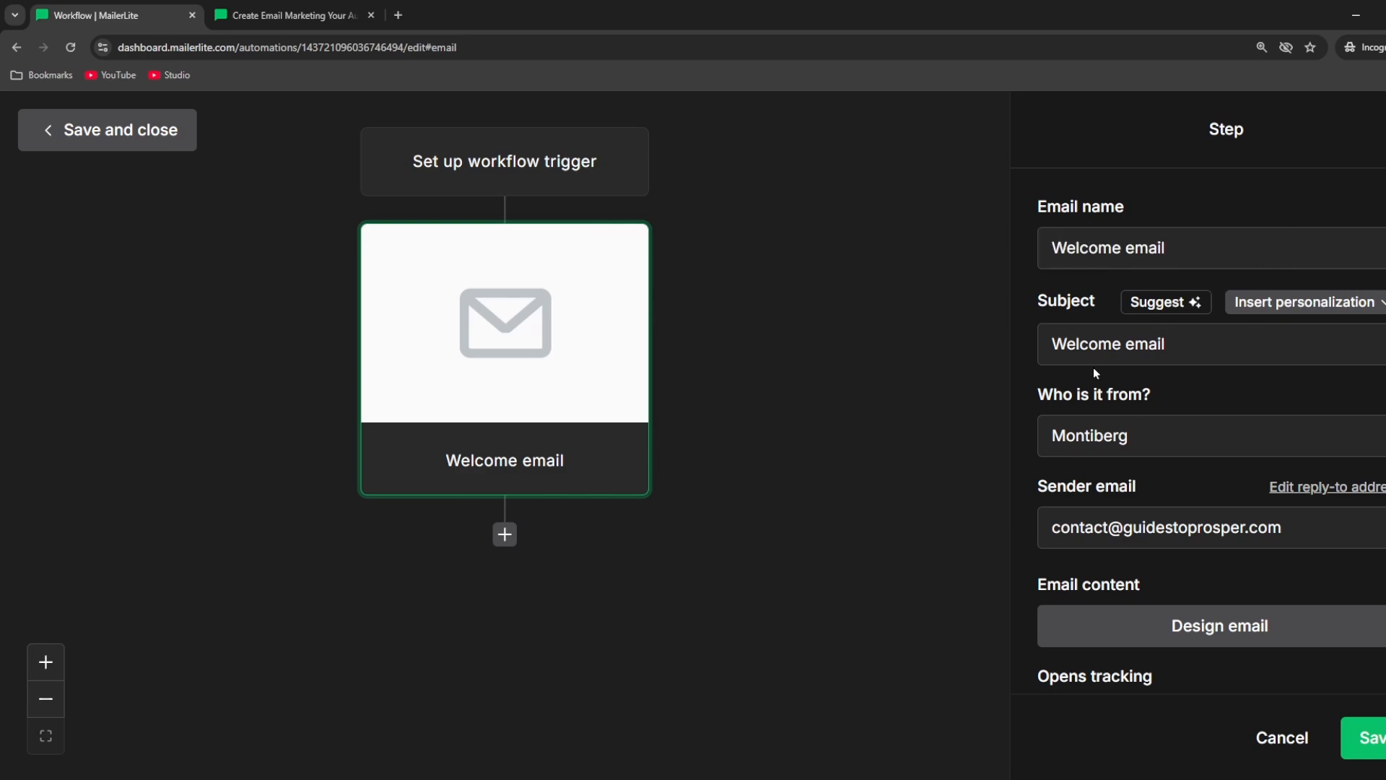
drag(1169, 356, 1043, 375)
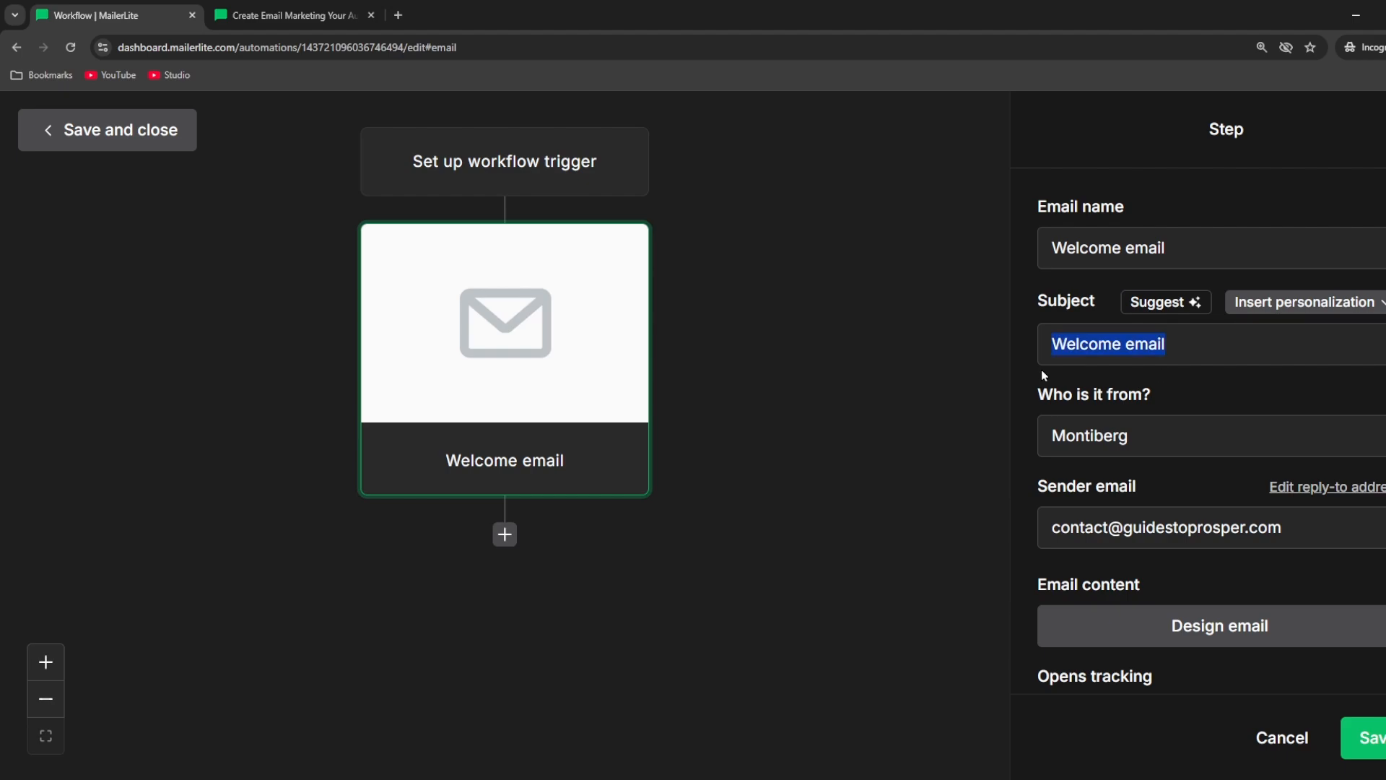
text(Thank you for joining us!)
click(1138, 436)
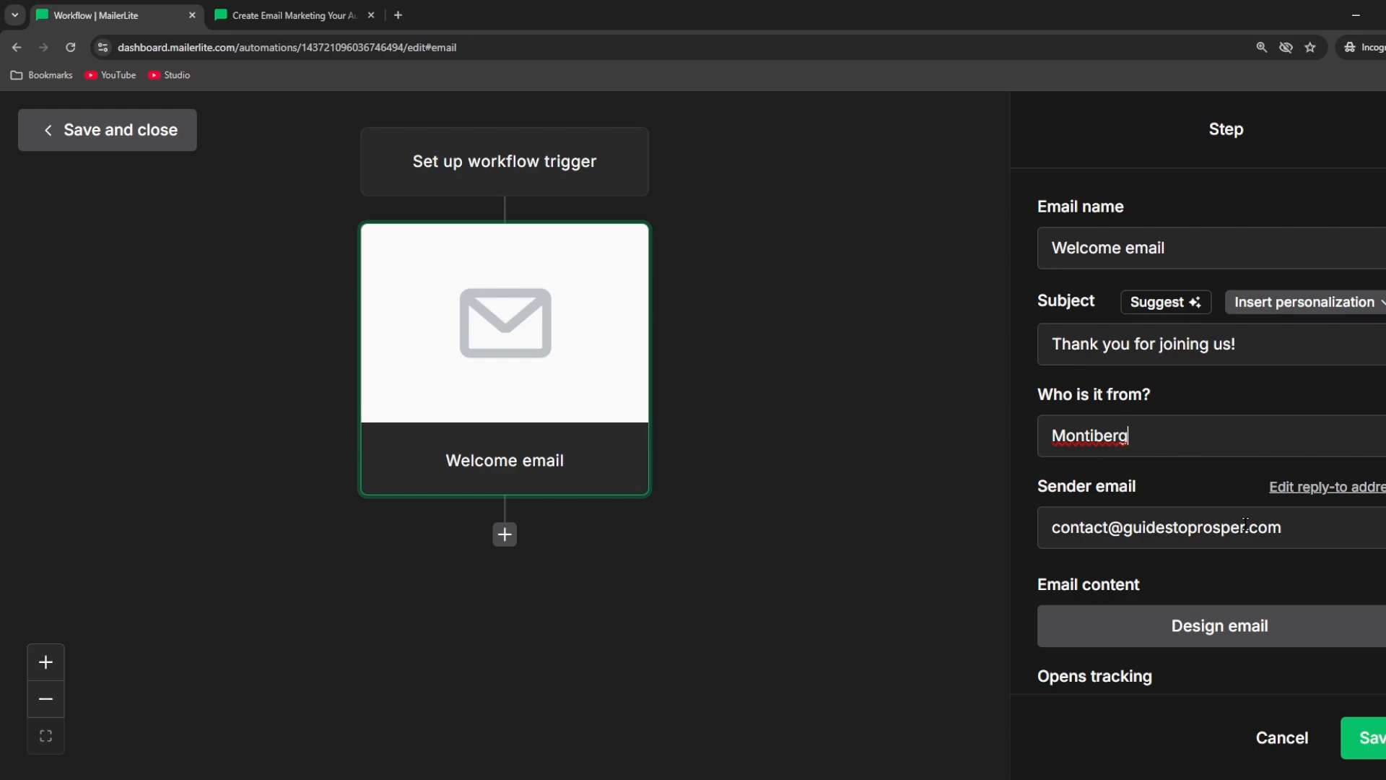
scroll(1245, 522, down, 3)
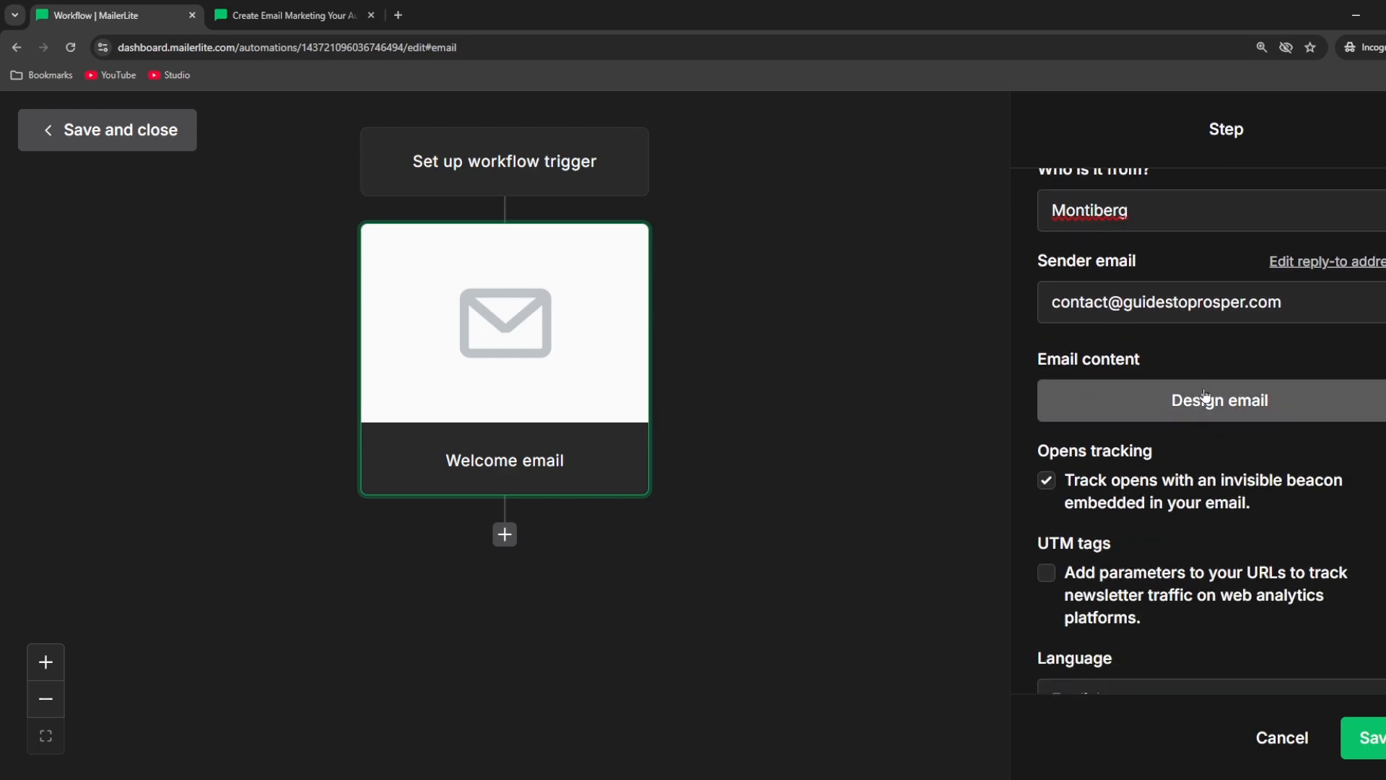
scroll(1199, 401, down, 1)
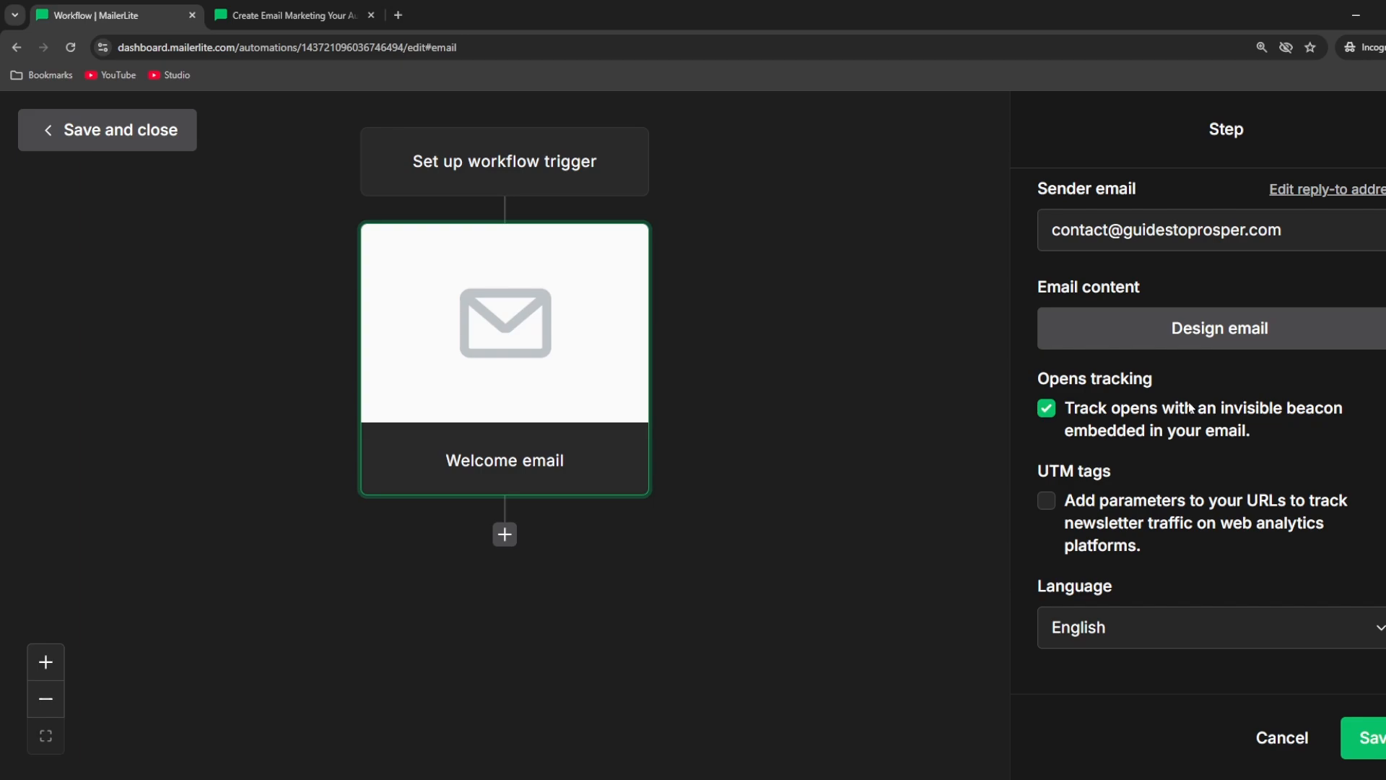
scroll(1190, 404, up, 2)
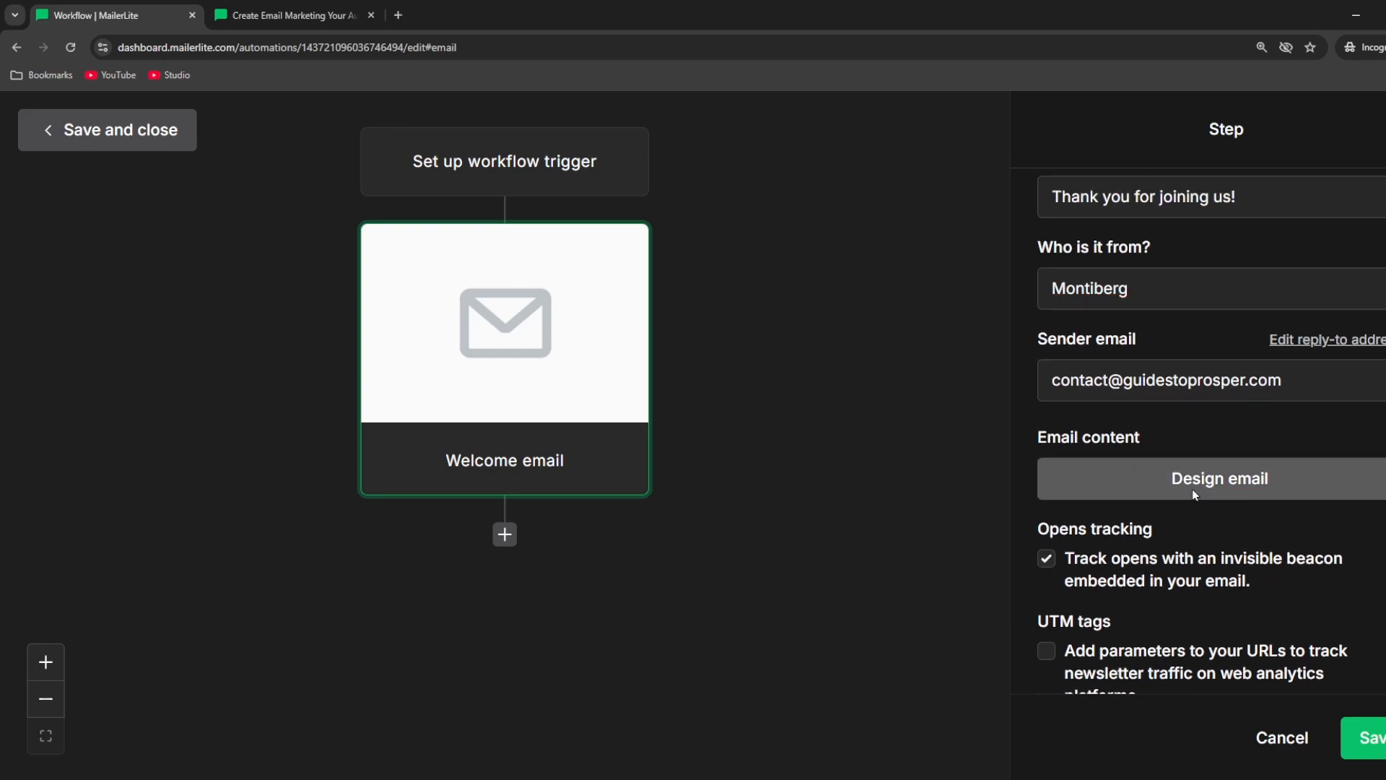
Create the welcome email's content from scratch with the default layout of the Drag & drop editor, and save the workflow trigger
click(1074, 496)
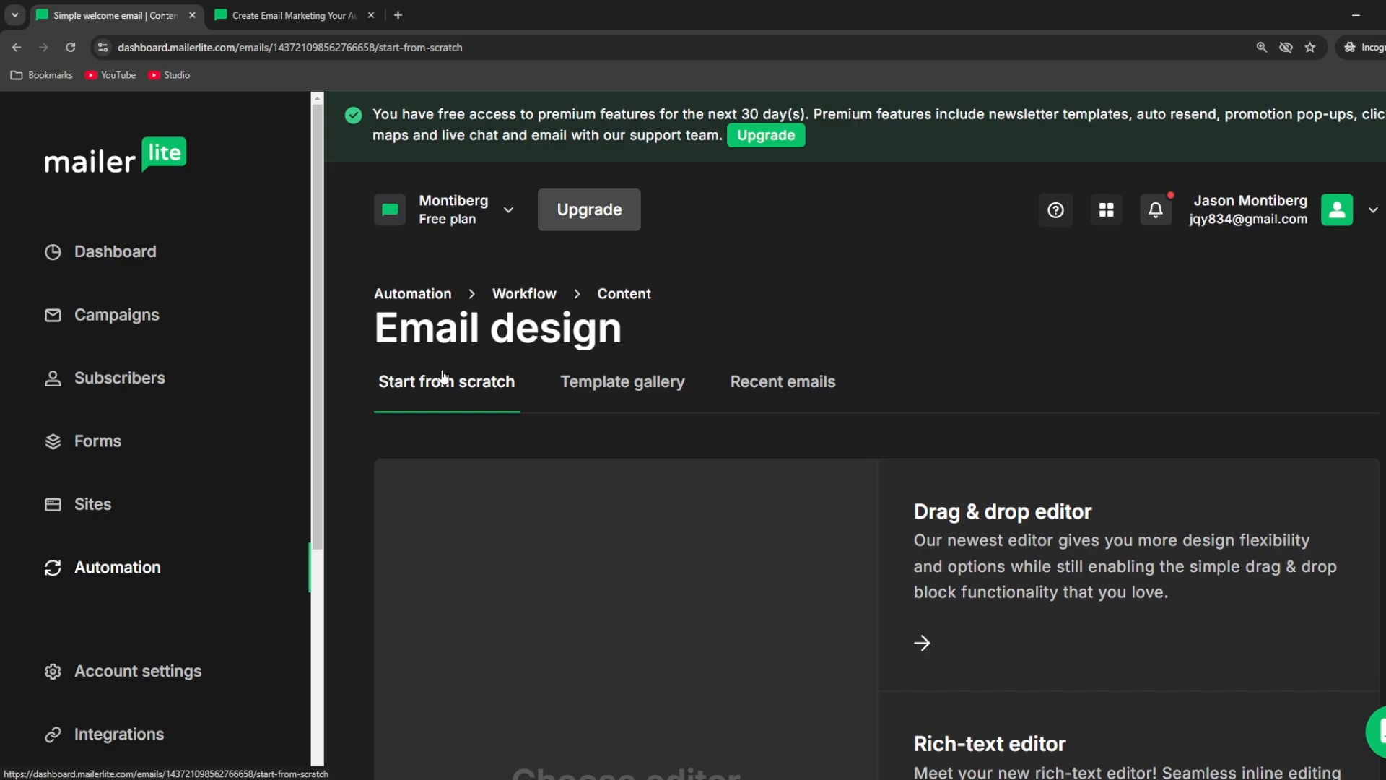
click(754, 388)
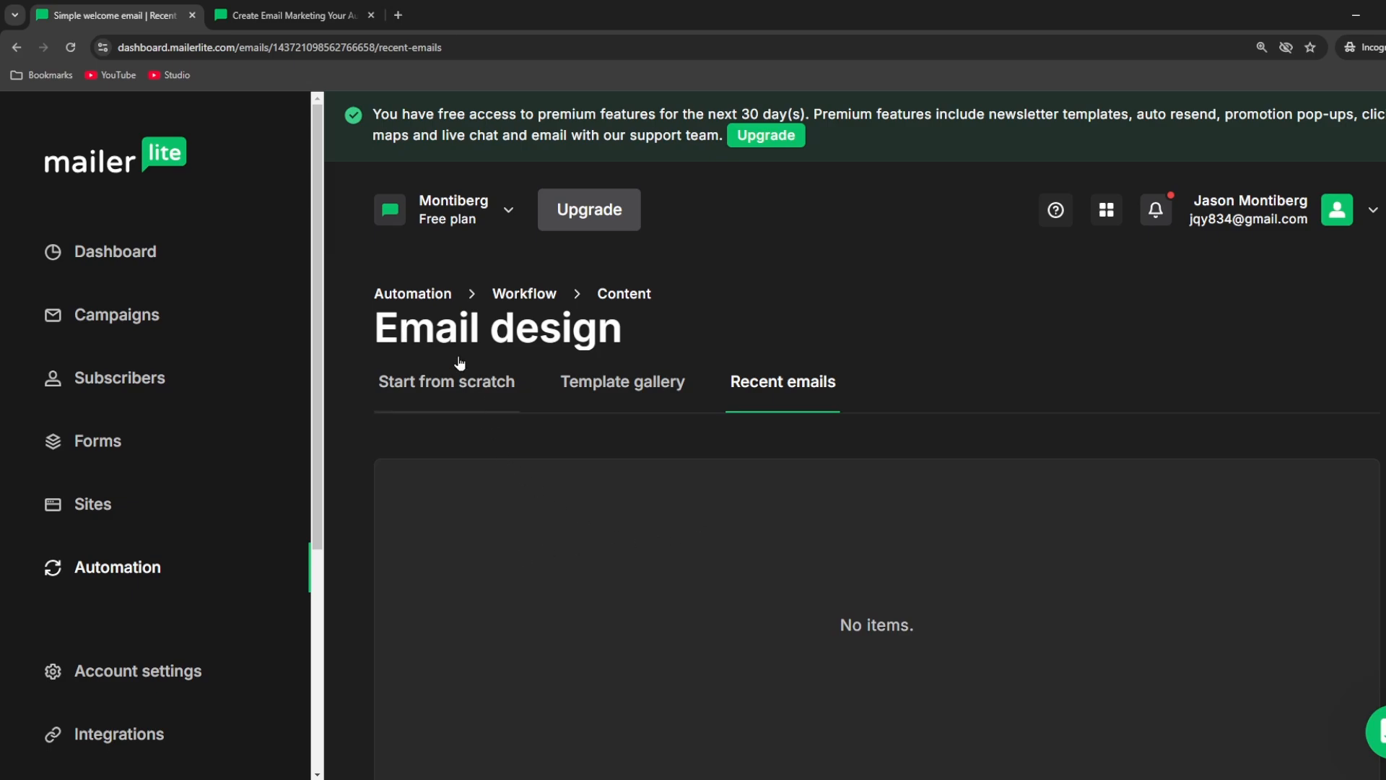
click(464, 381)
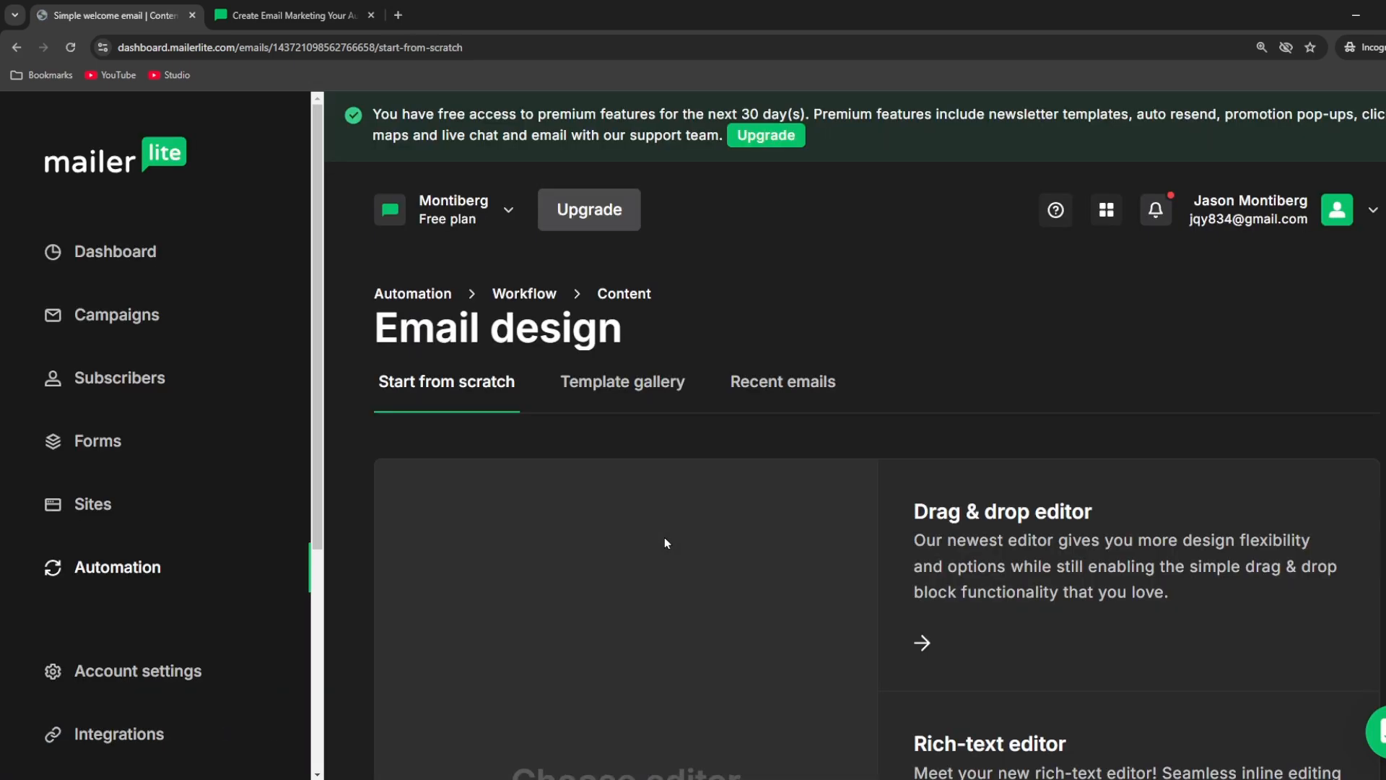
click(955, 538)
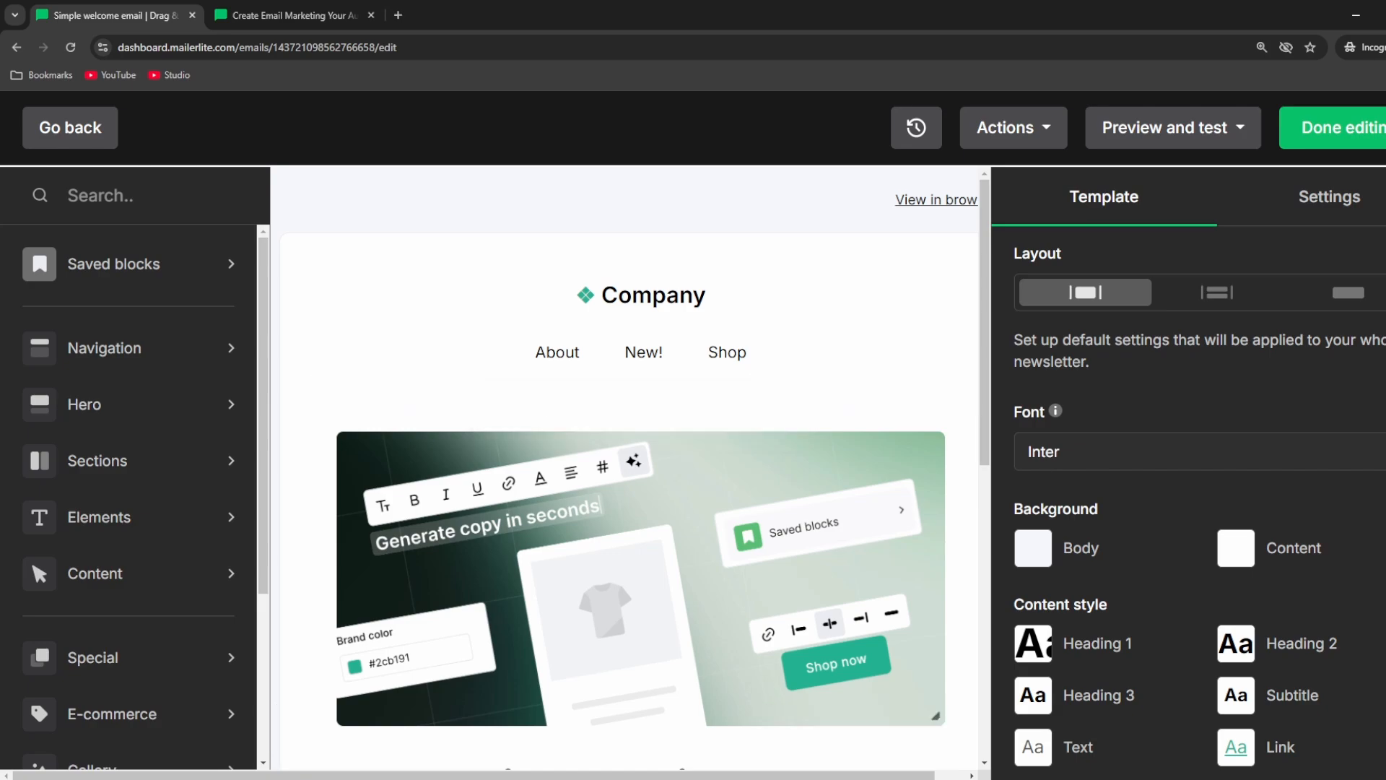
click(1333, 128)
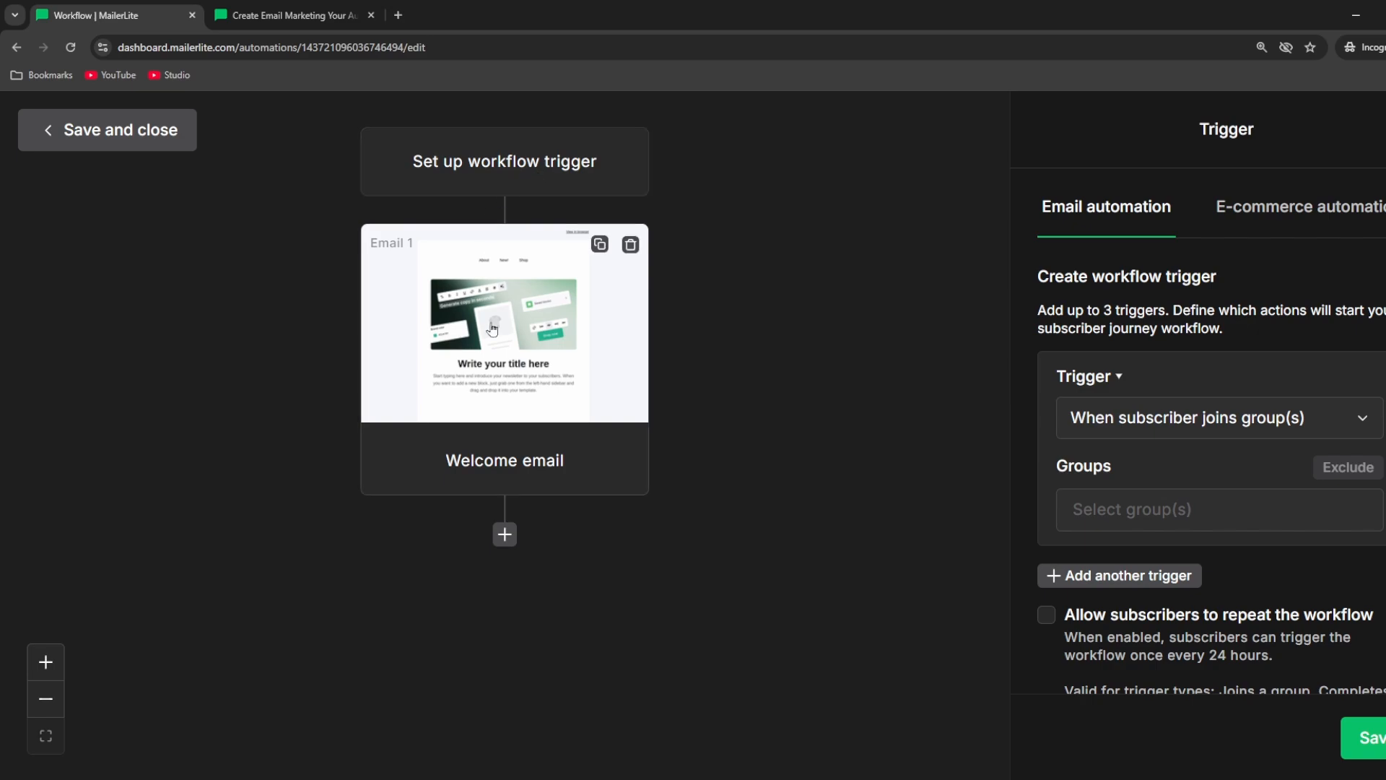
click(1370, 739)
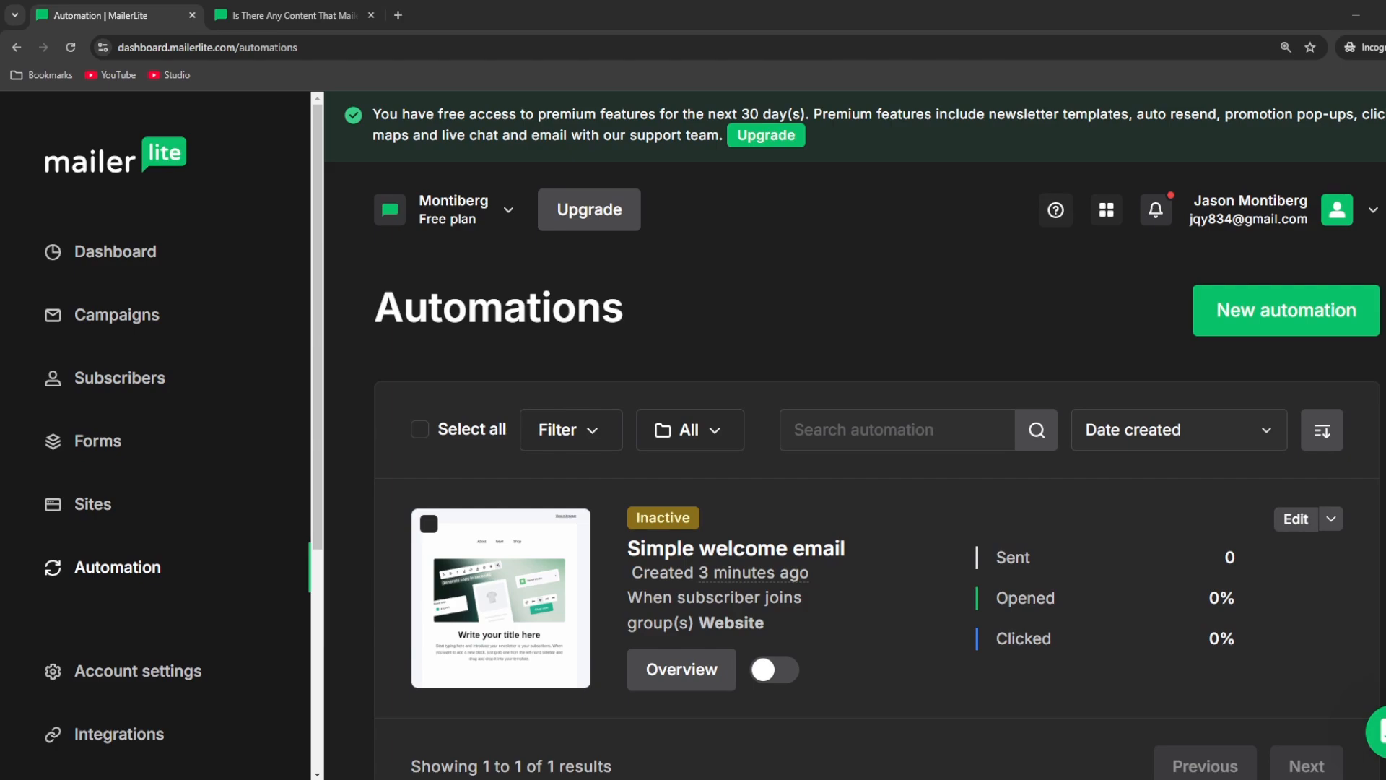
Read the help article on content that MailerLite doesn't allow, going through the list of prohibited content types
click(302, 10)
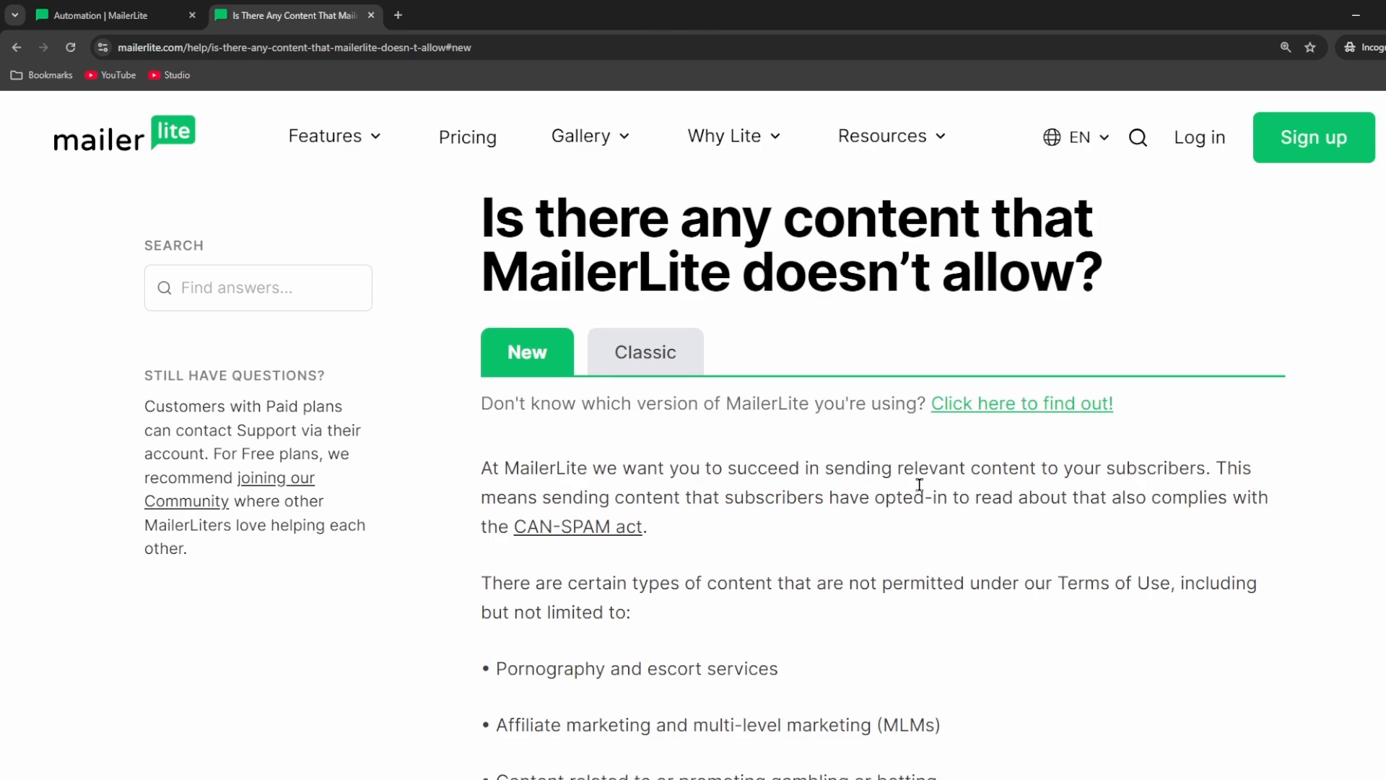
scroll(920, 489, down, 6)
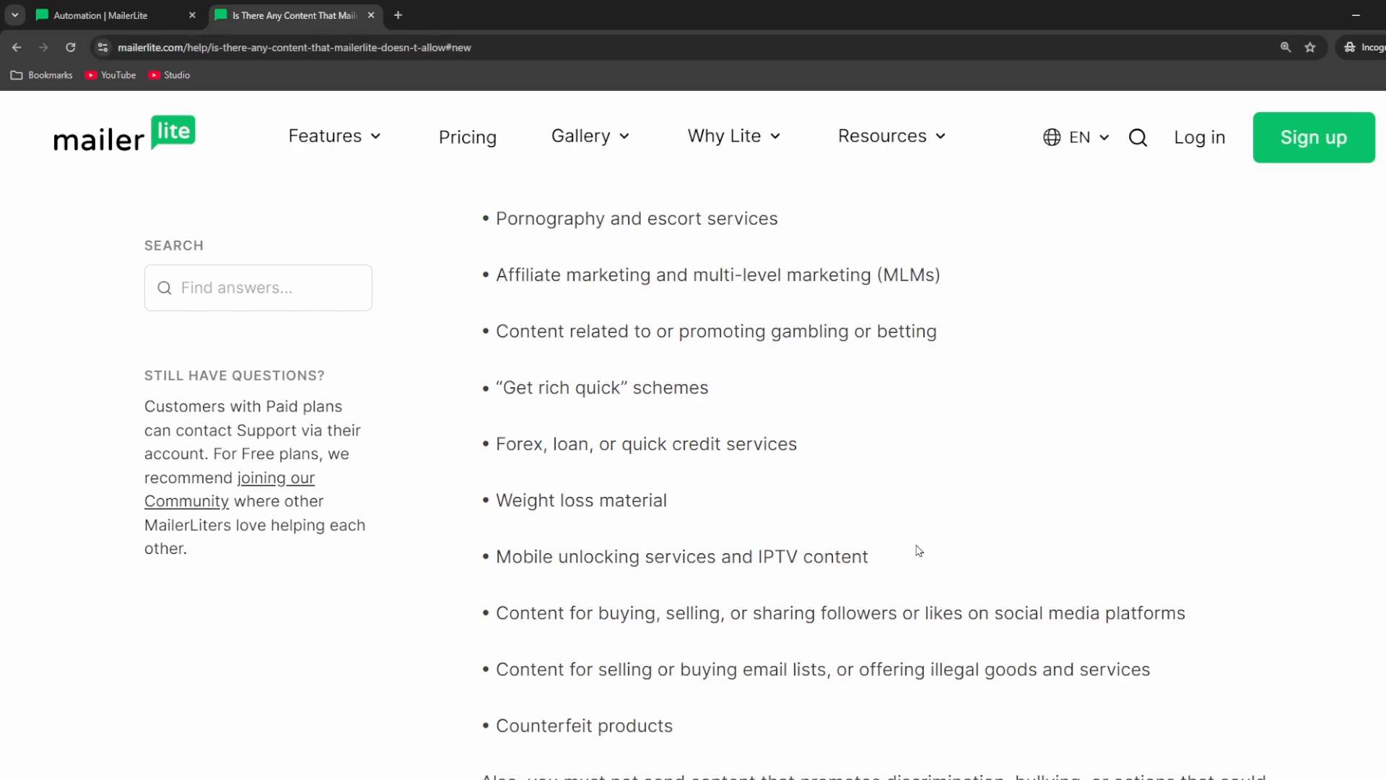
scroll(919, 549, down, 2)
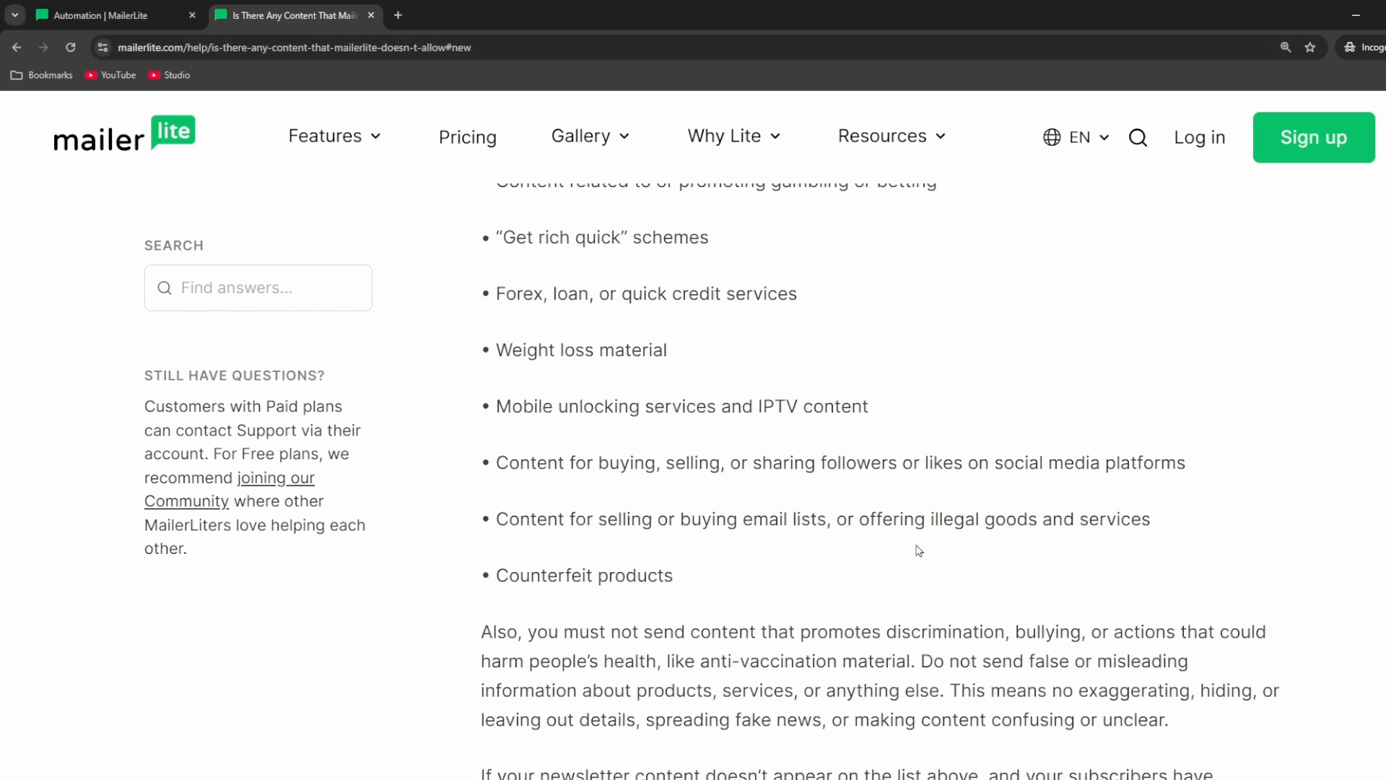
scroll(919, 551, up, 1)
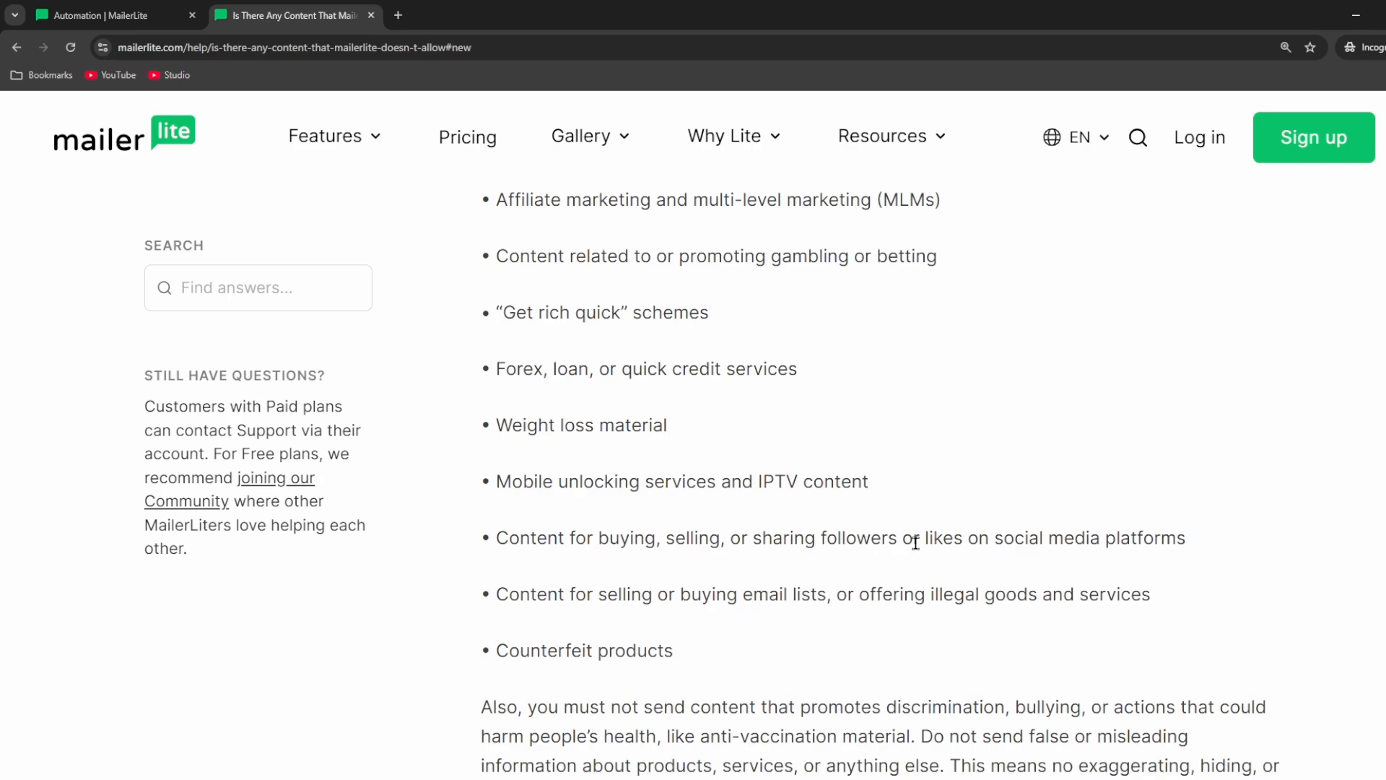
scroll(915, 544, up, 1)
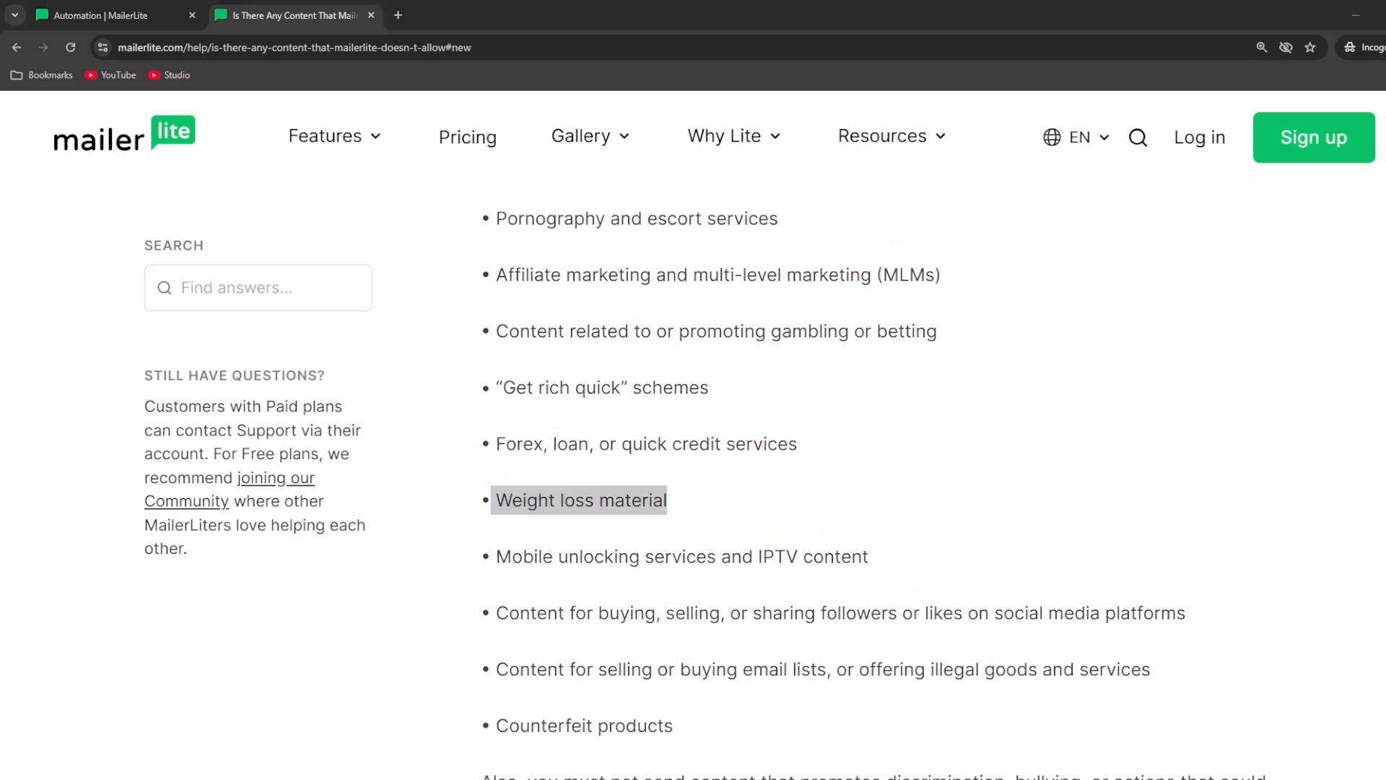